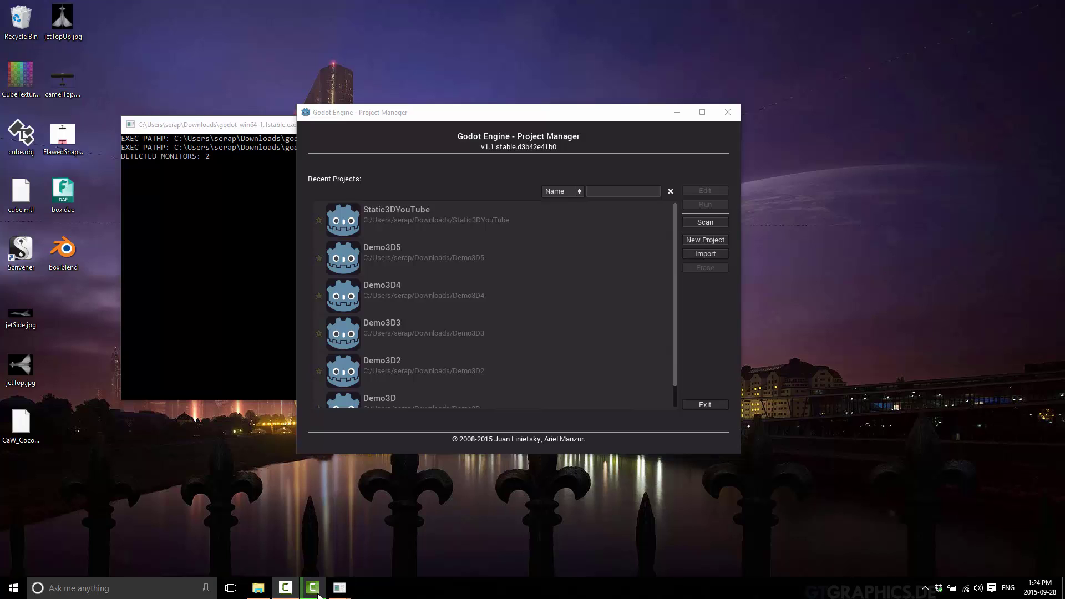
Start a new project and create a folder named YouTube2 for it inside the Downloads directory.
{"action": "mouse_move", "coordinate": [319, 596]}
{"action": "left_click", "coordinate": [713, 240]}
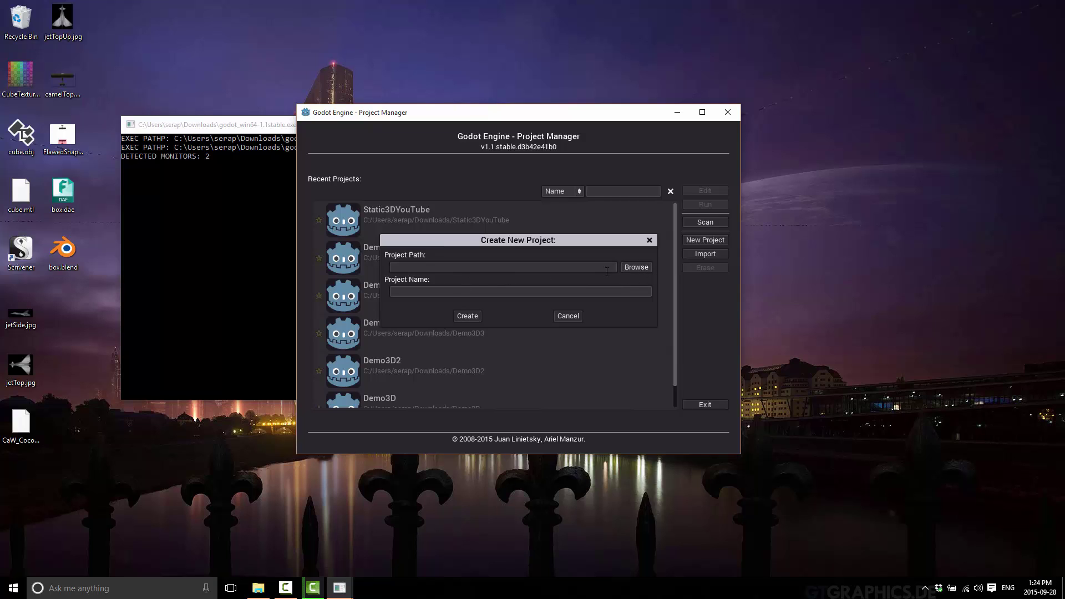
{"action": "left_click", "coordinate": [464, 316]}
{"action": "left_click", "coordinate": [637, 267]}
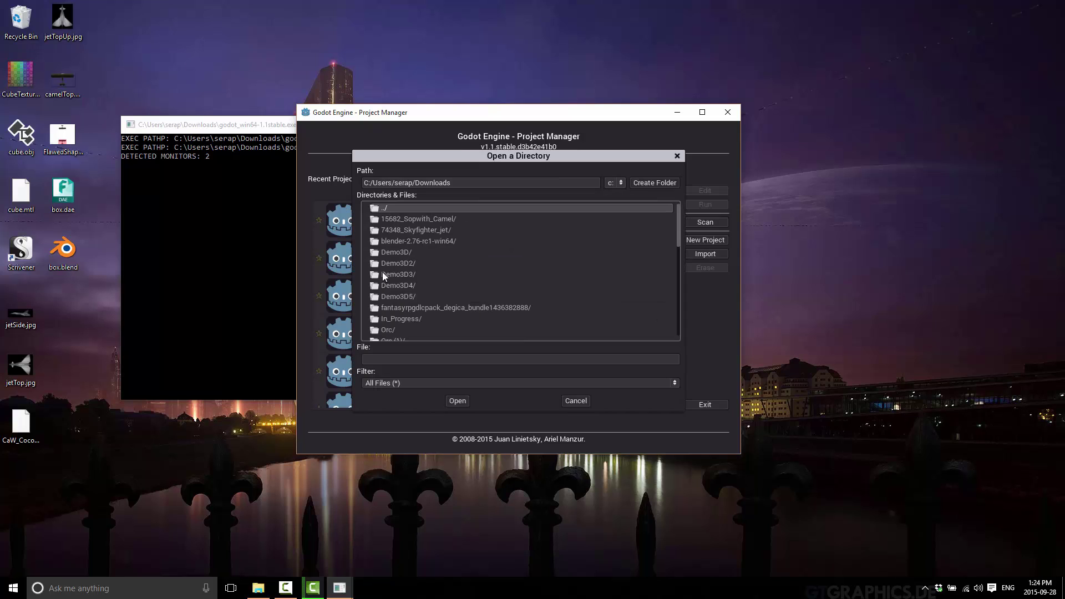
{"action": "left_click", "coordinate": [457, 401]}
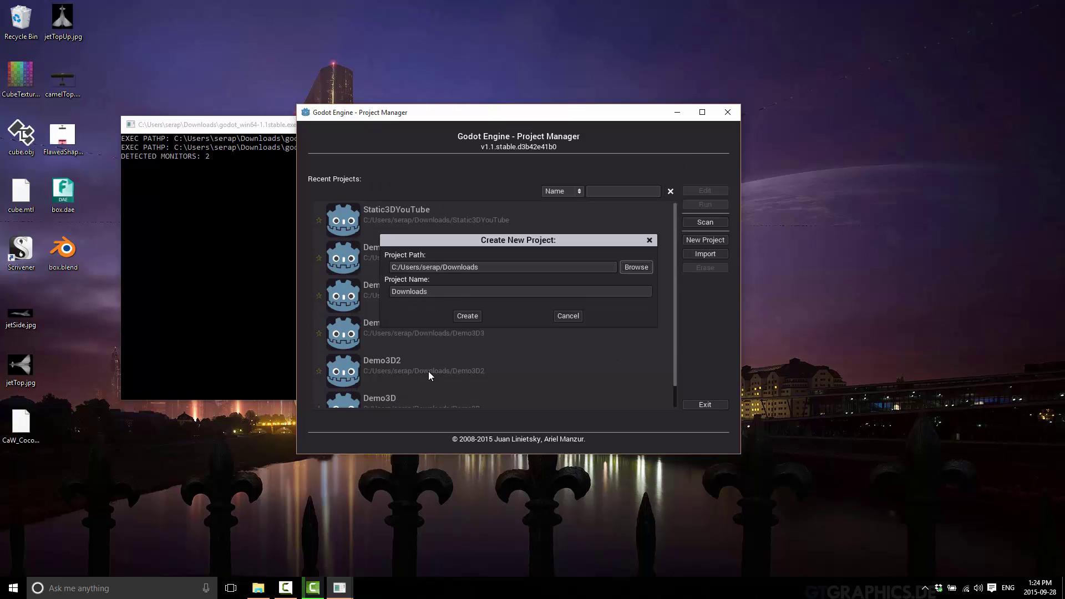
{"action": "left_click", "coordinate": [638, 268]}
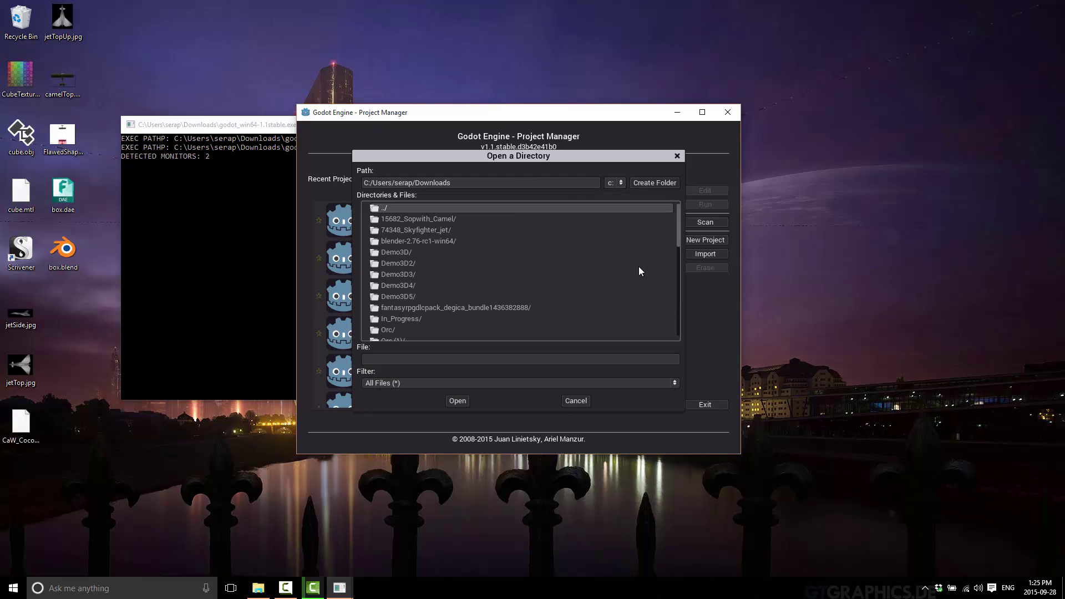
{"action": "left_click", "coordinate": [654, 182]}
{"action": "type", "text": "YouTube"}
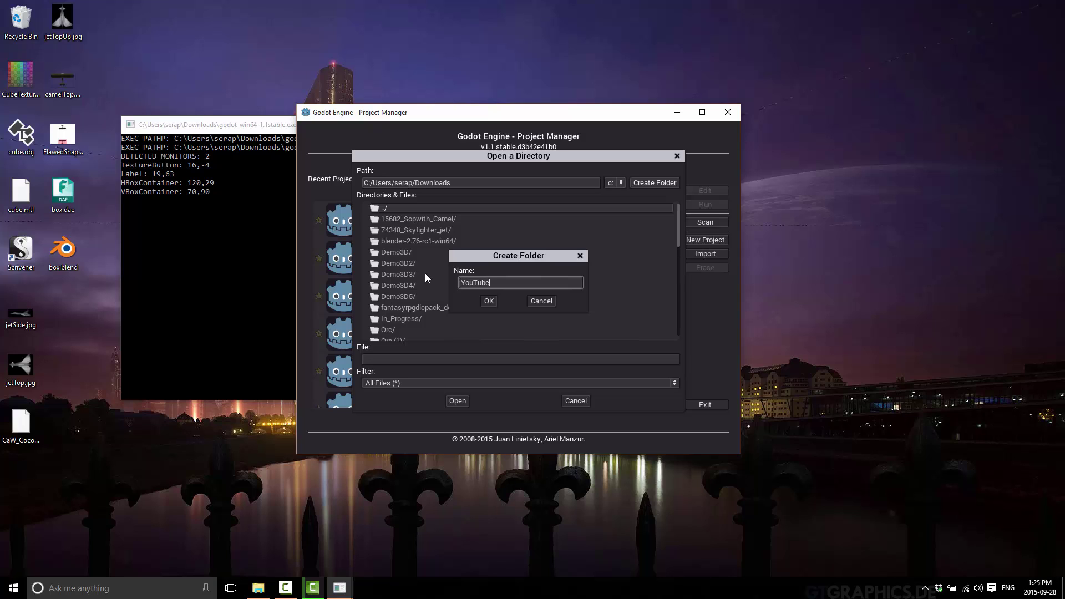
{"action": "type", "text": "2"}
{"action": "left_click", "coordinate": [487, 302]}
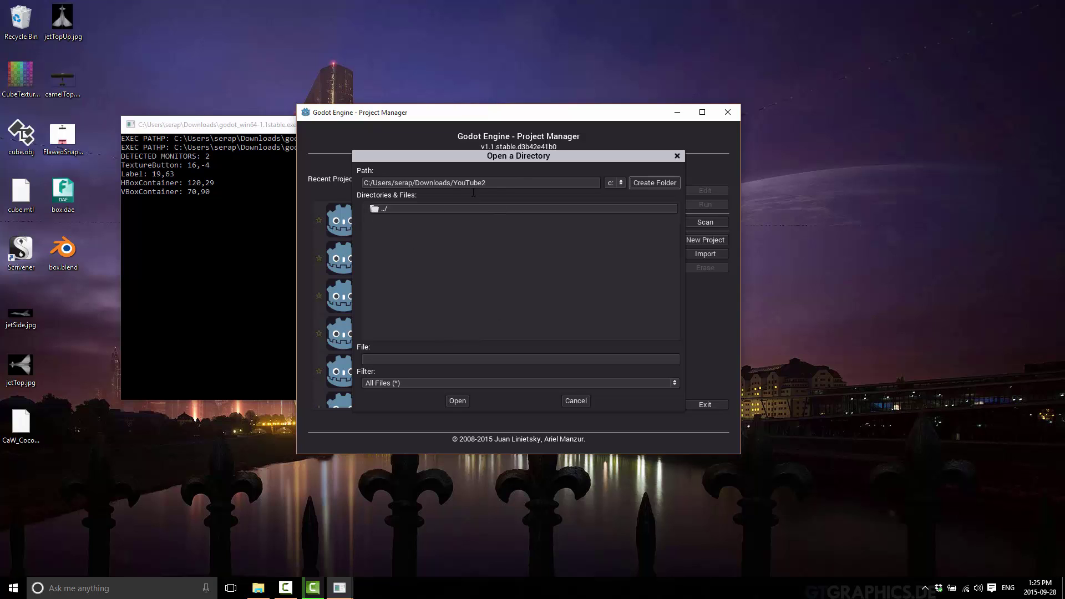
Create the project in the YouTube2 folder and open it for editing in a maximized window.
{"action": "left_click", "coordinate": [458, 400]}
{"action": "left_click", "coordinate": [473, 316]}
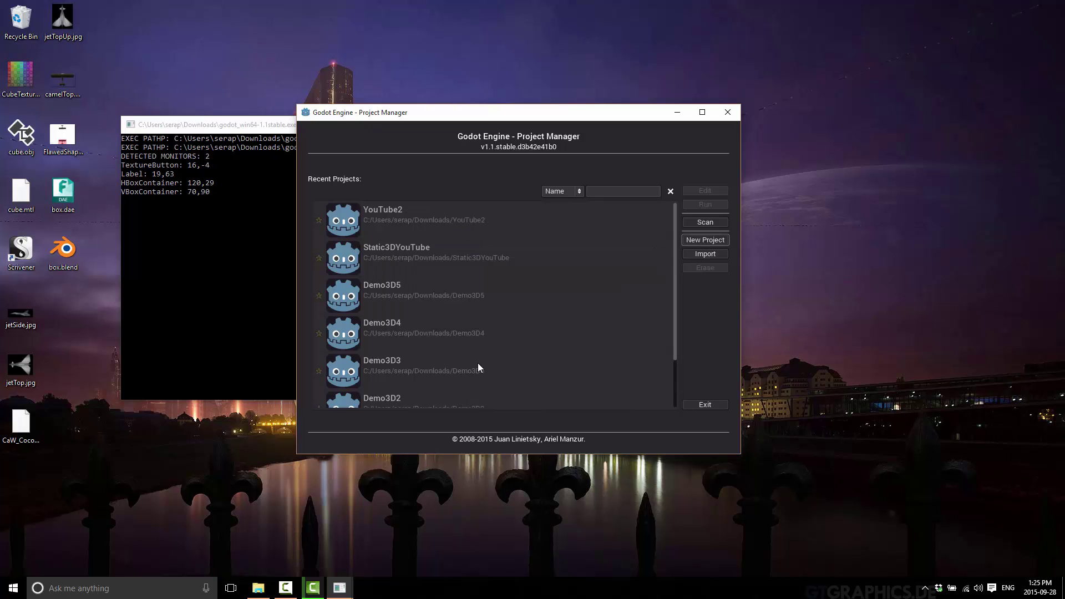
{"action": "double_click", "coordinate": [394, 211]}
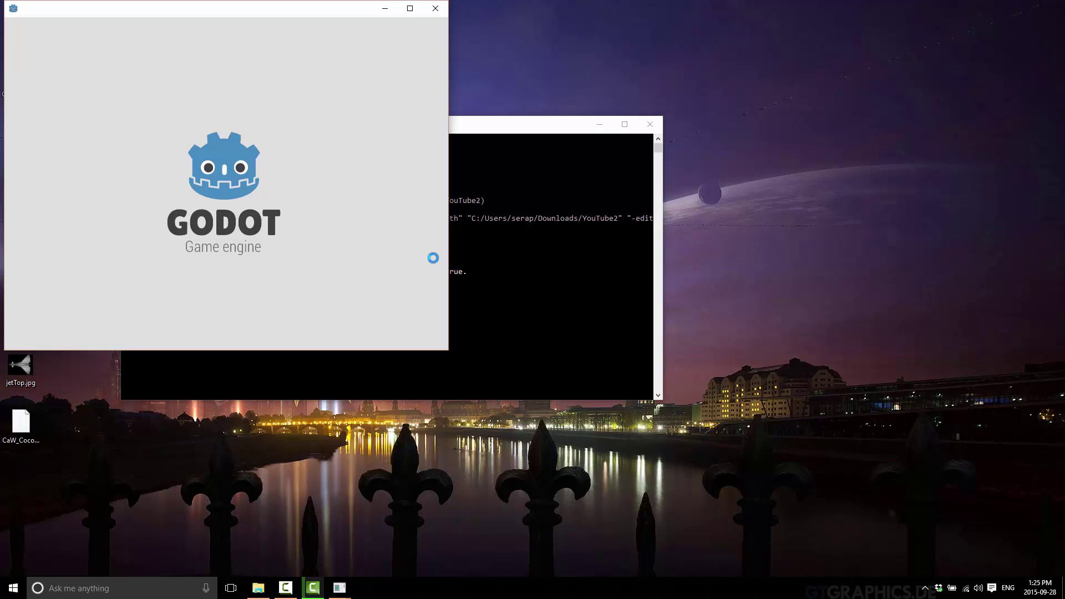
{"action": "double_click", "coordinate": [292, 11]}
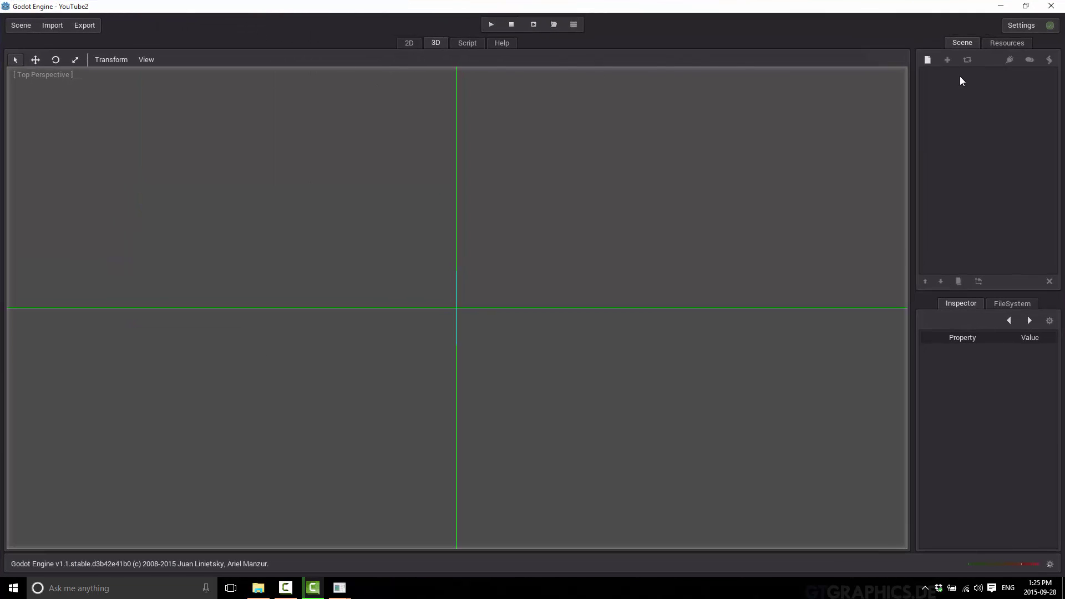
Add a plain Node as the root of the empty scene.
{"action": "left_click", "coordinate": [927, 60]}
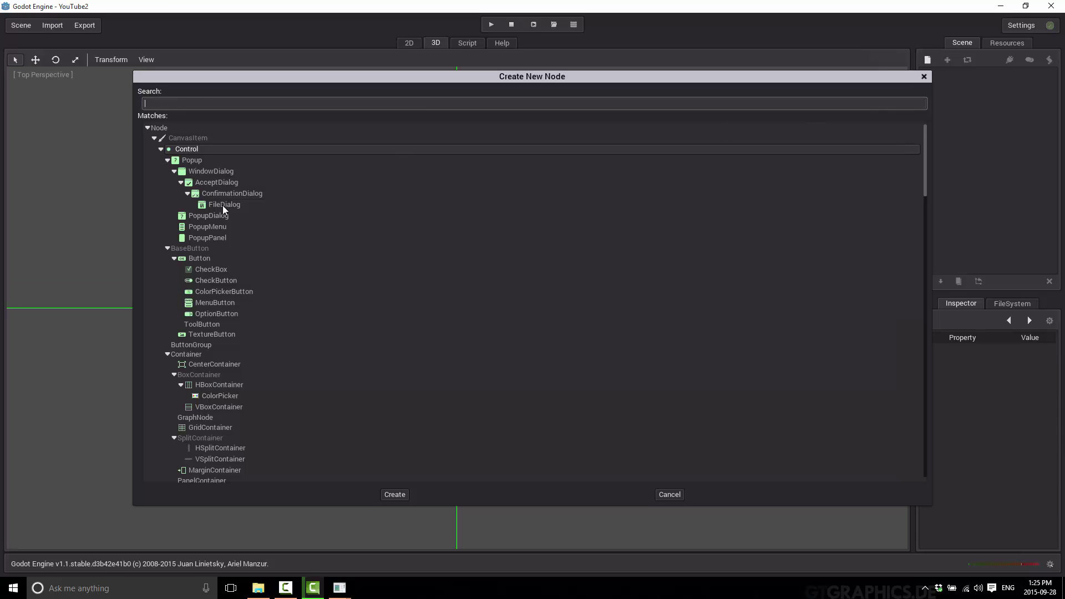
{"action": "type", "text": "Node"}
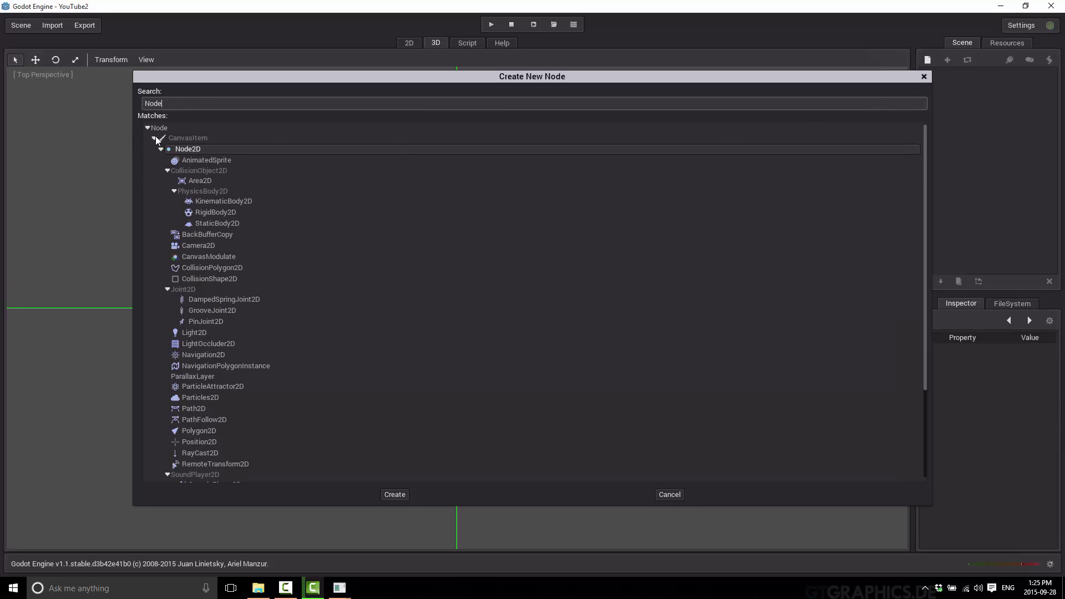
{"action": "double_click", "coordinate": [157, 130]}
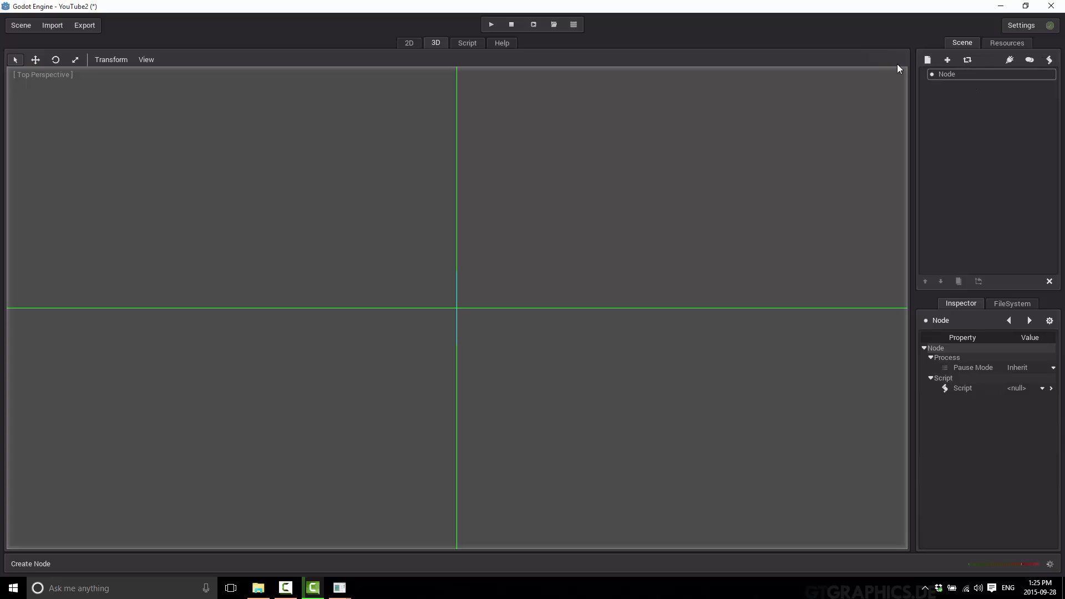
Save the scene in the project's res:// folder as new_scene.scn.
{"action": "left_click", "coordinate": [19, 27]}
{"action": "left_click", "coordinate": [21, 78]}
{"action": "key", "text": "Escape"}
{"action": "left_click", "coordinate": [16, 28]}
{"action": "left_click", "coordinate": [20, 70]}
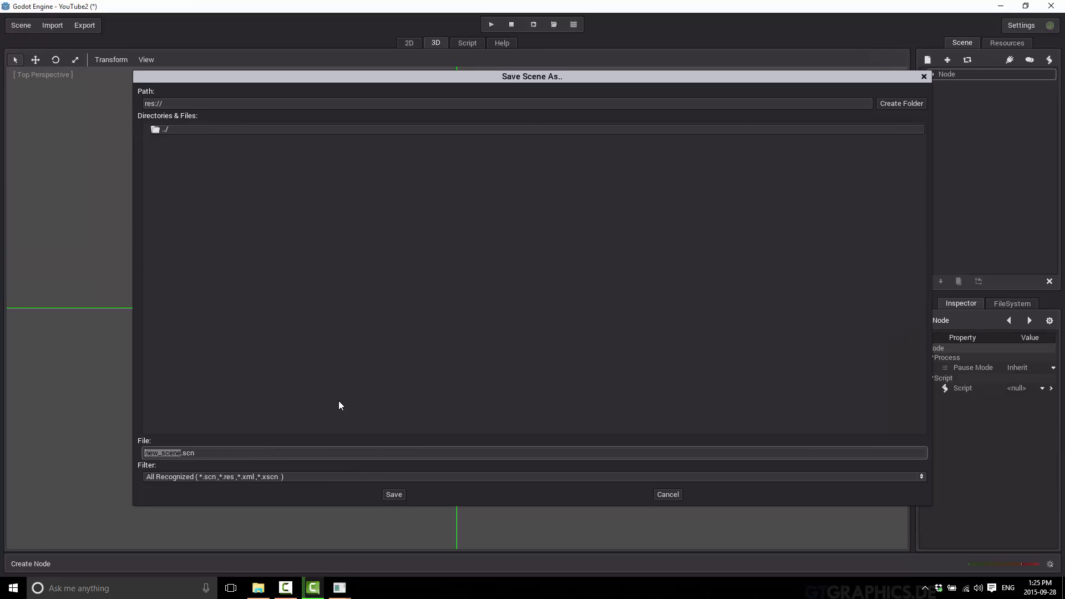
{"action": "left_click", "coordinate": [394, 494]}
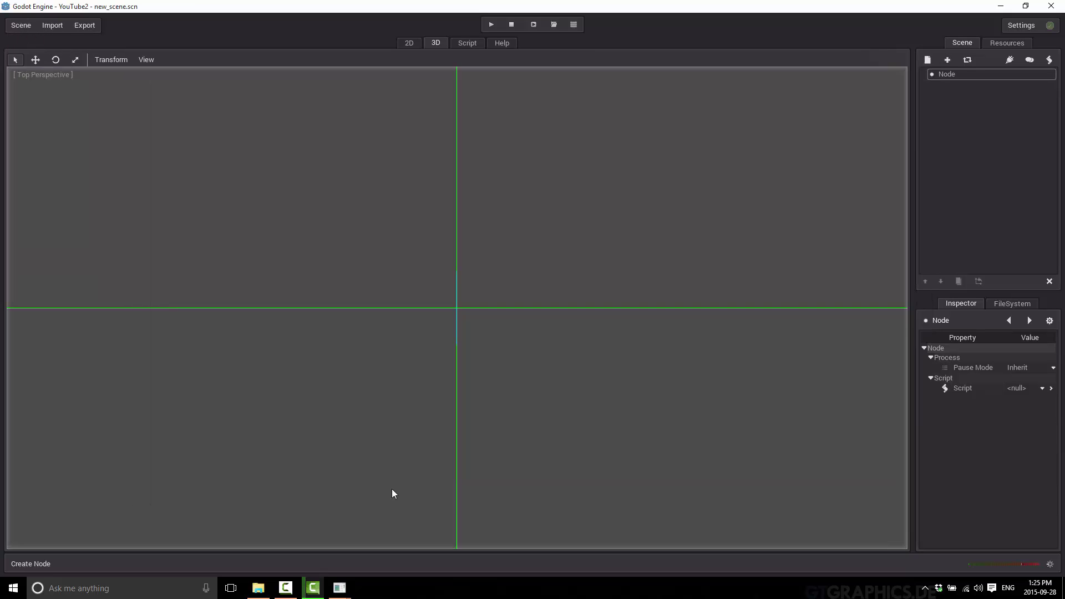
Set the project's main_scene setting to res://new_scene.scn and close the project settings.
{"action": "left_click", "coordinate": [21, 25]}
{"action": "left_click", "coordinate": [36, 221]}
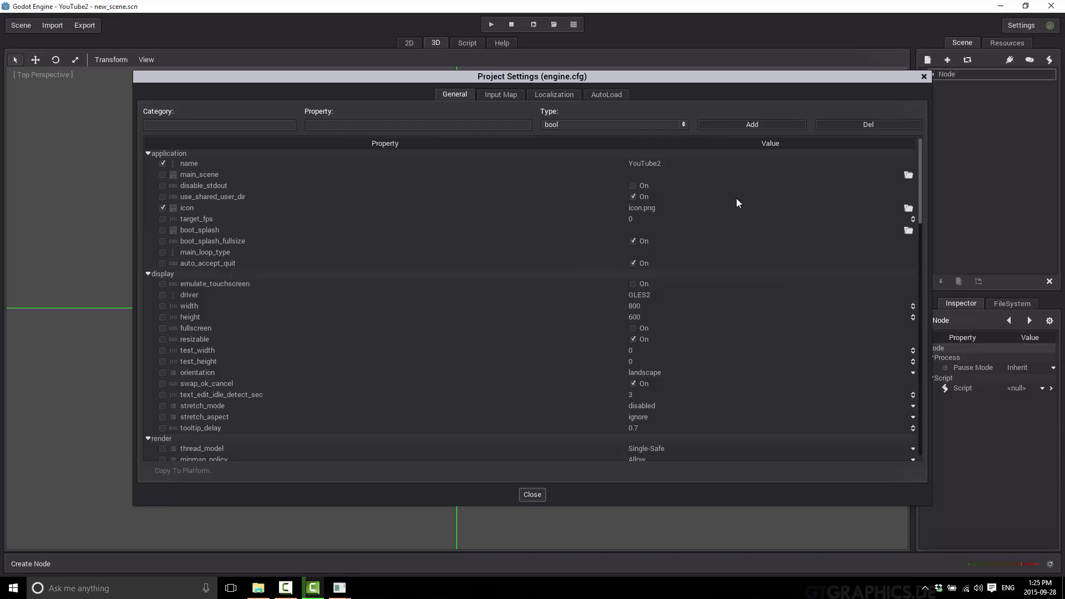
{"action": "left_click", "coordinate": [727, 176]}
{"action": "left_click", "coordinate": [909, 175]}
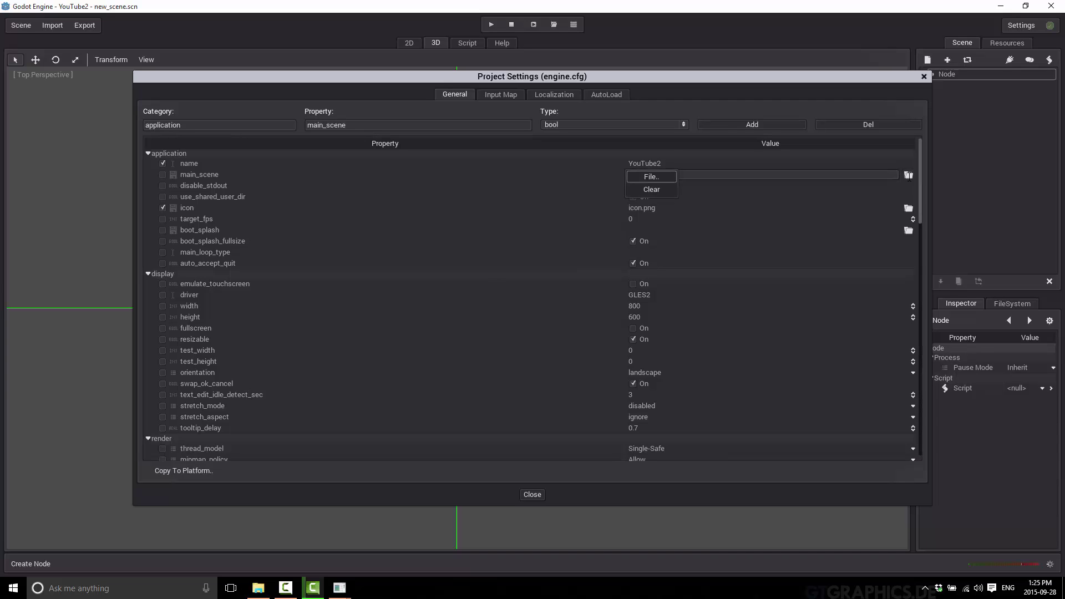
{"action": "left_click", "coordinate": [651, 177]}
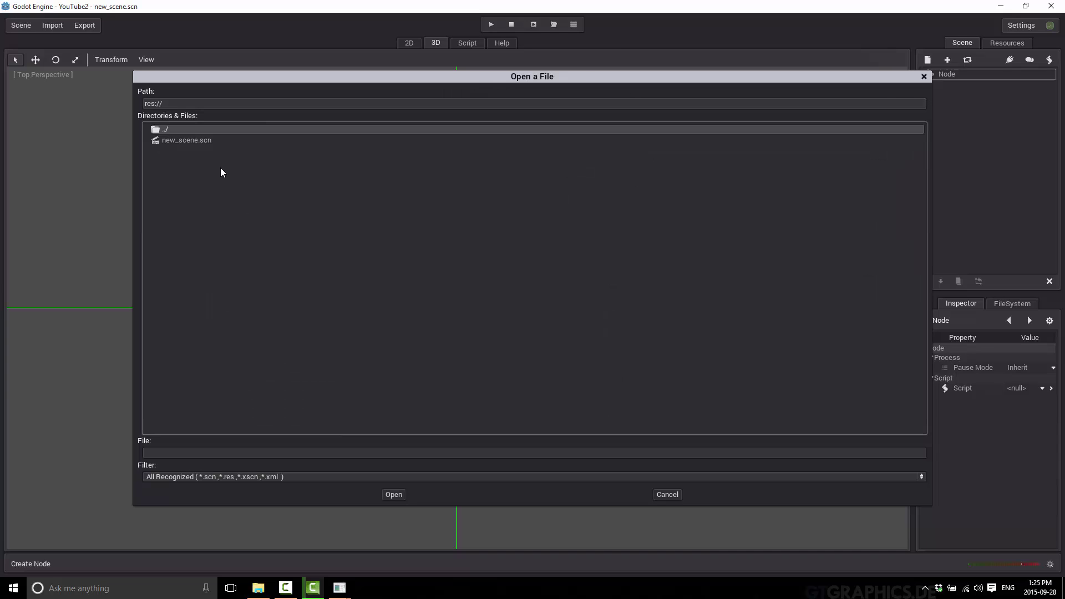
{"action": "double_click", "coordinate": [183, 141]}
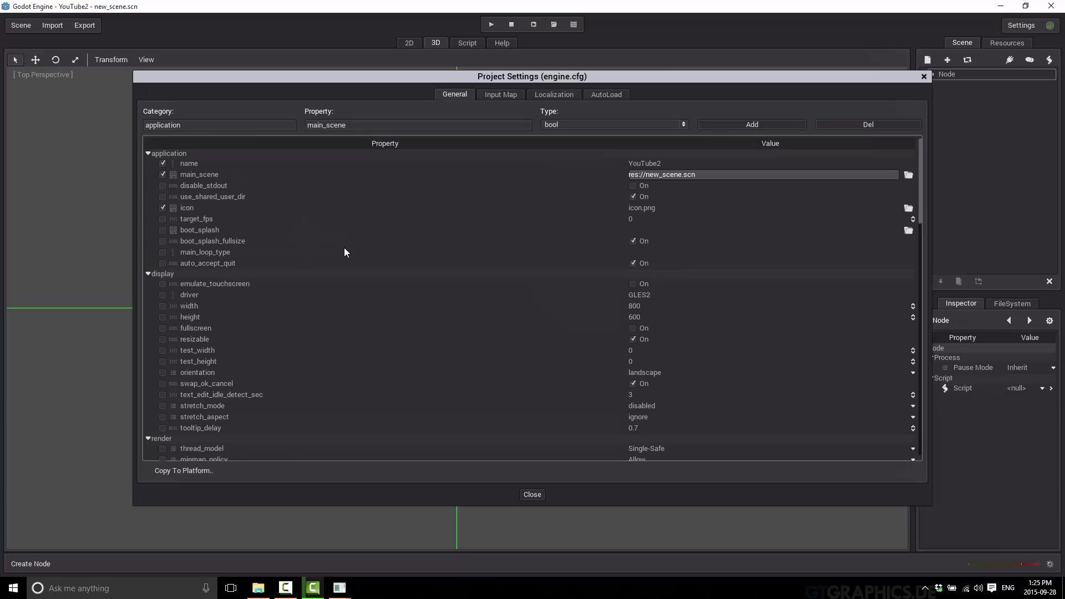
{"action": "left_click", "coordinate": [531, 495]}
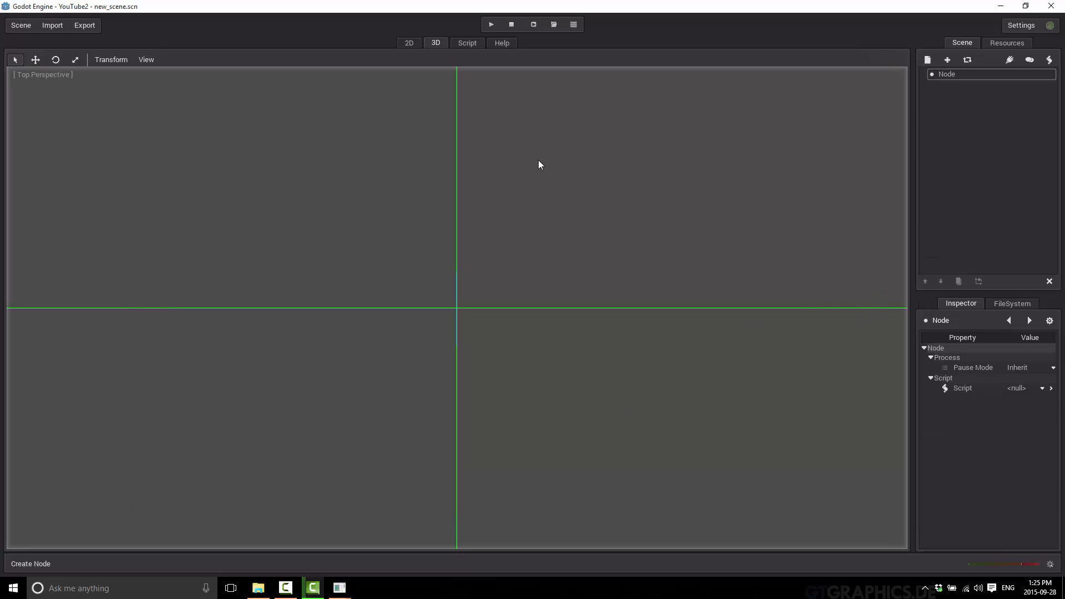
Add a Camera under the root node and move it along the Z axis to about 17.7.
{"action": "left_click", "coordinate": [949, 73]}
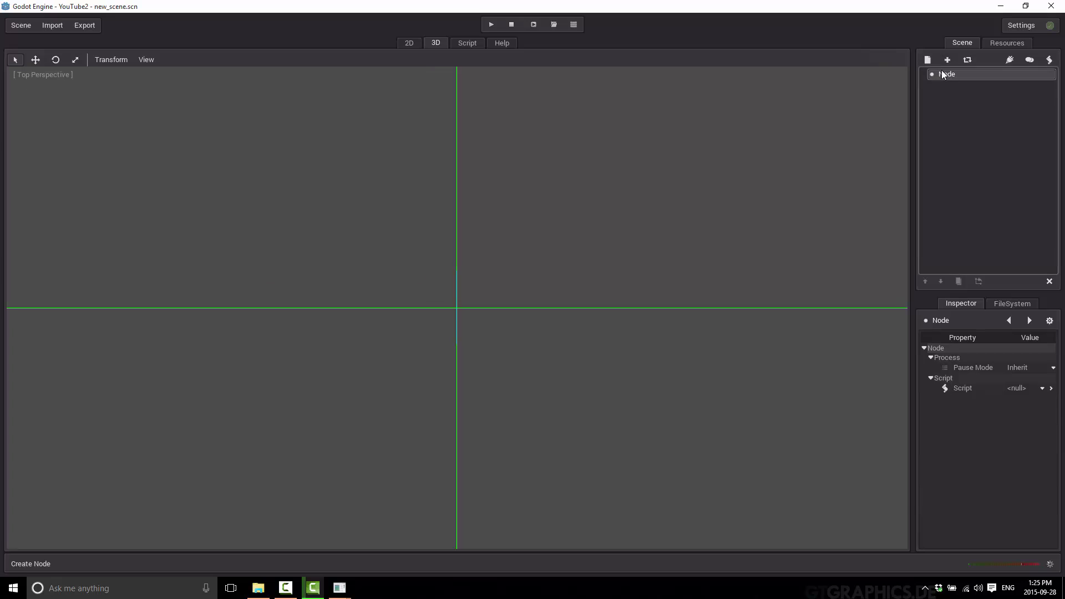
{"action": "key", "text": "ctrl+a"}
{"action": "type", "text": "Camera"}
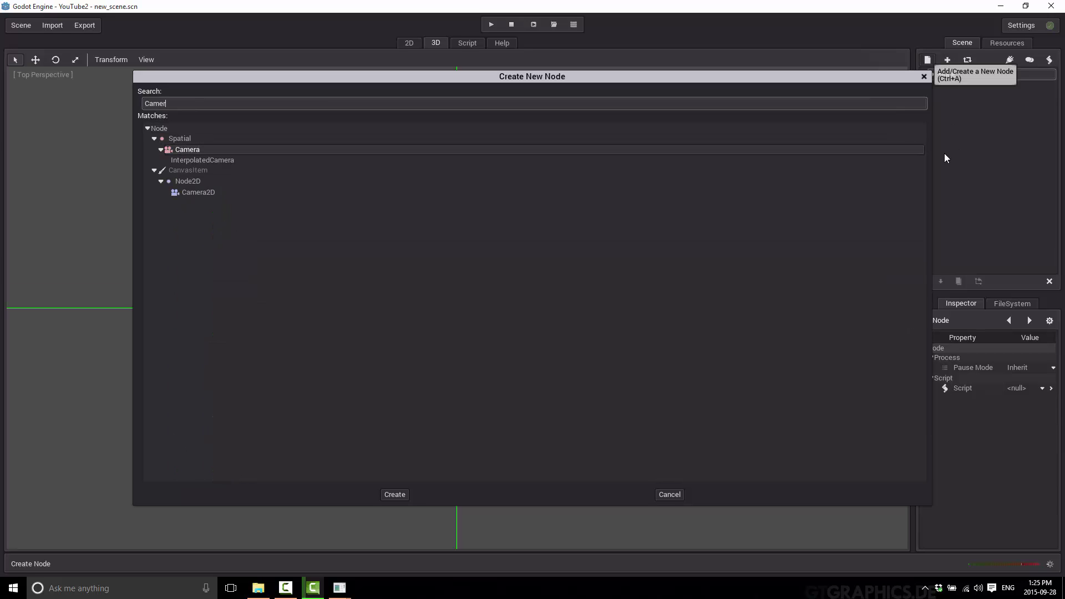
{"action": "double_click", "coordinate": [186, 149]}
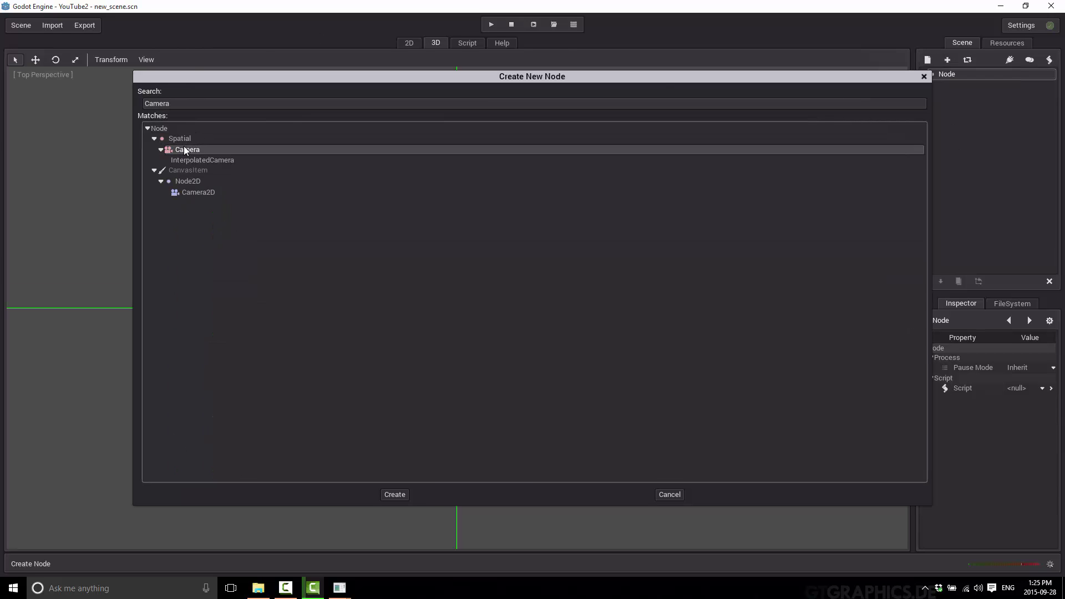
{"action": "middle_click_drag", "start_coordinate": [202, 212], "coordinate": [280, 242]}
{"action": "left_click_drag", "start_coordinate": [504, 310], "coordinate": [752, 309]}
{"action": "left_click_drag", "start_coordinate": [682, 291], "coordinate": [820, 275]}
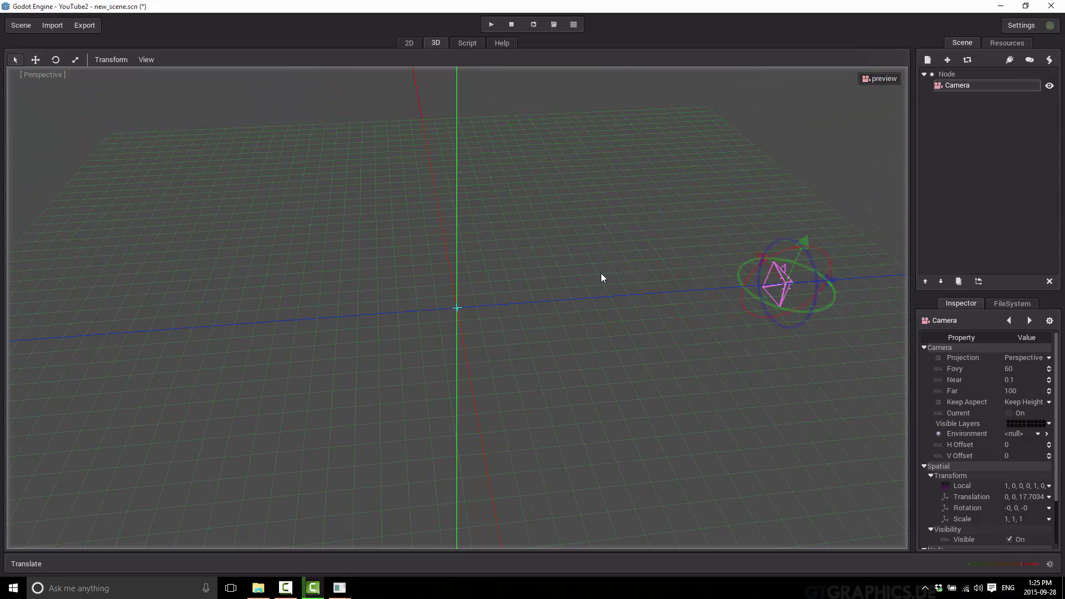
Add an OmniLight under the root node and move it toward the grid's far edge, on the side opposite the camera.
{"action": "left_click", "coordinate": [927, 60]}
{"action": "left_click", "coordinate": [924, 76]}
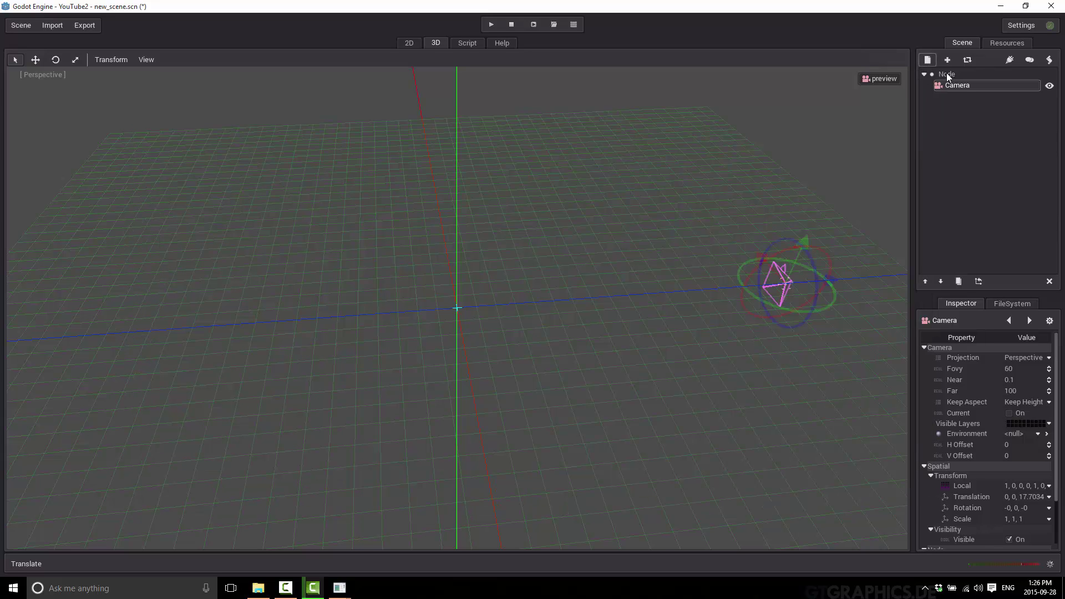
{"action": "left_click", "coordinate": [945, 74]}
{"action": "left_click", "coordinate": [927, 60]}
{"action": "type", "text": "Lig"}
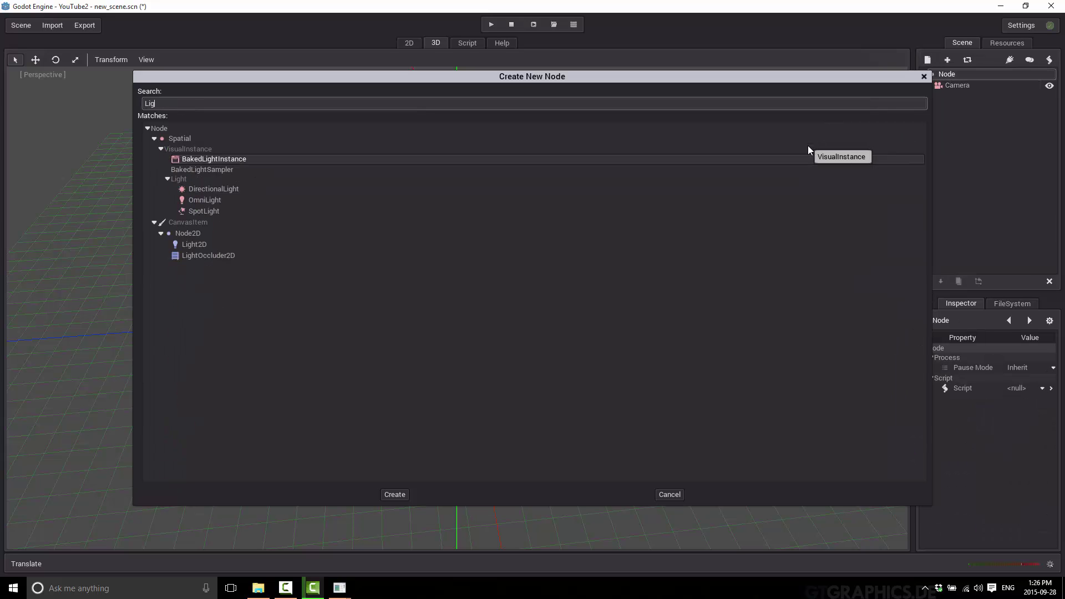
{"action": "double_click", "coordinate": [205, 199]}
{"action": "left_click_drag", "start_coordinate": [504, 302], "coordinate": [255, 135]}
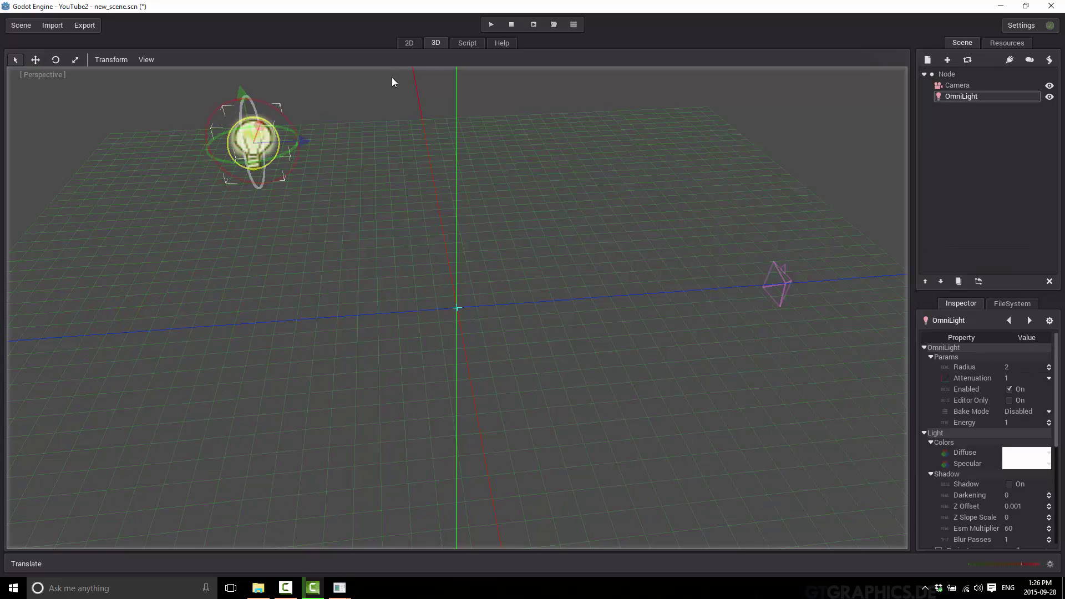
{"action": "left_click", "coordinate": [930, 59]}
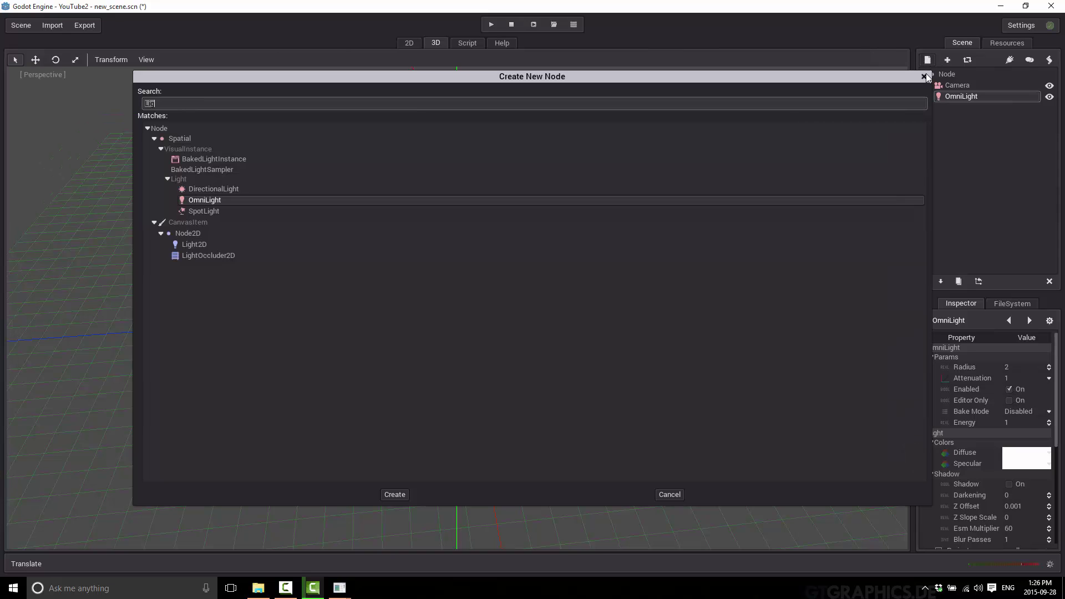
{"action": "double_click", "coordinate": [204, 200]}
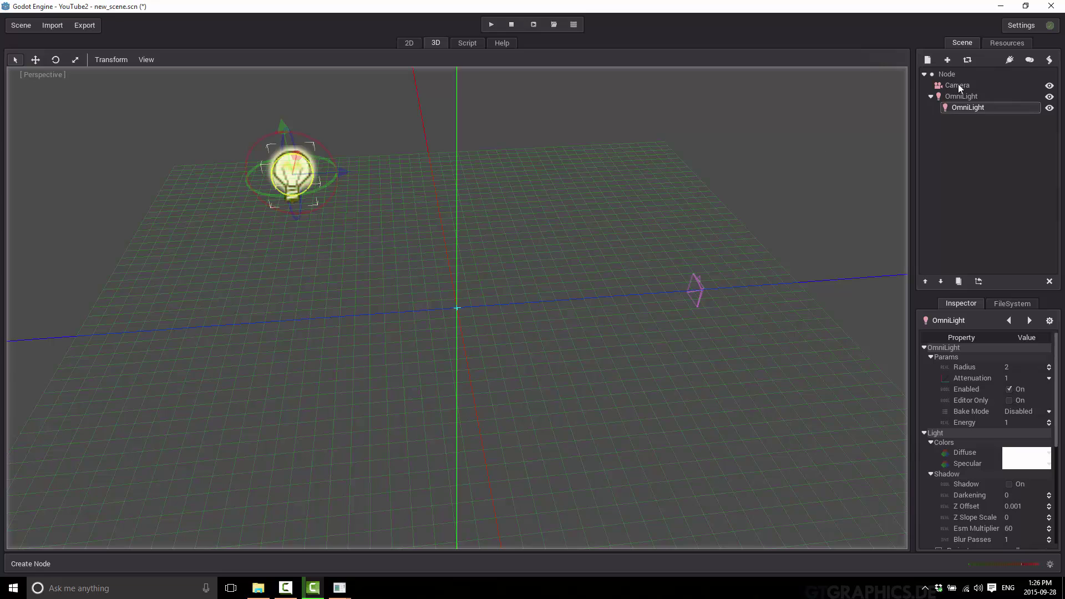
{"action": "left_click", "coordinate": [1049, 281]}
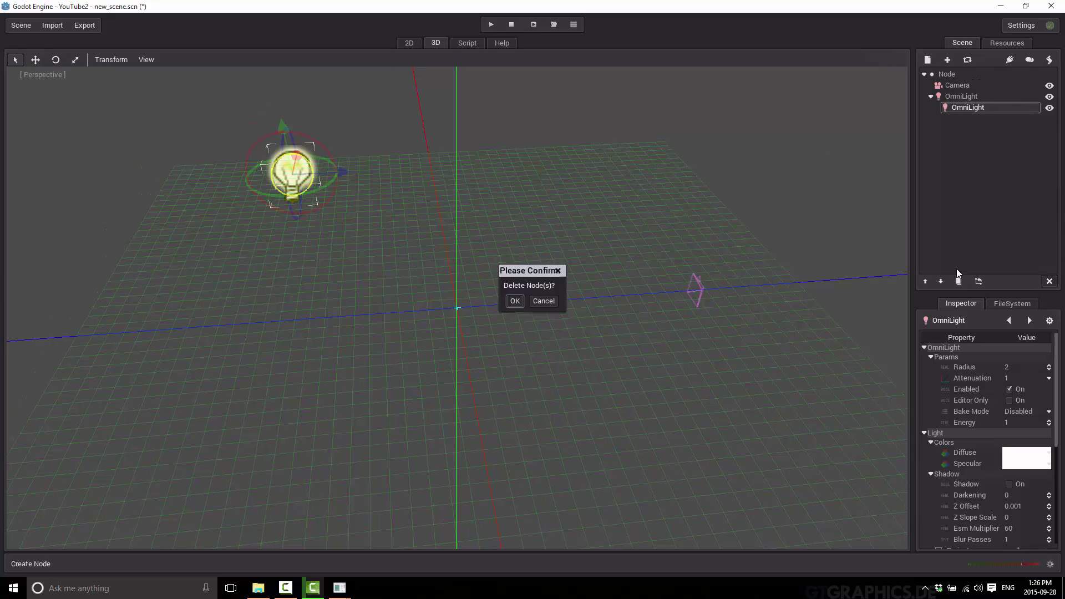
{"action": "left_click", "coordinate": [515, 301]}
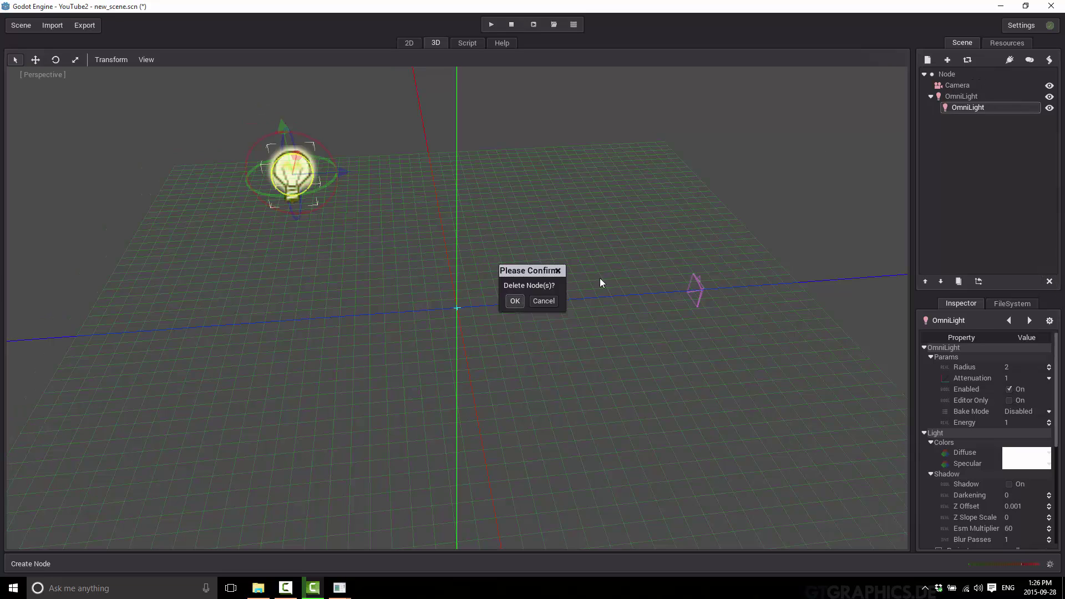
Add a second OmniLight under the root node and move it toward the grid's near corner, on the side opposite the camera.
{"action": "left_click", "coordinate": [928, 60]}
{"action": "double_click", "coordinate": [208, 201]}
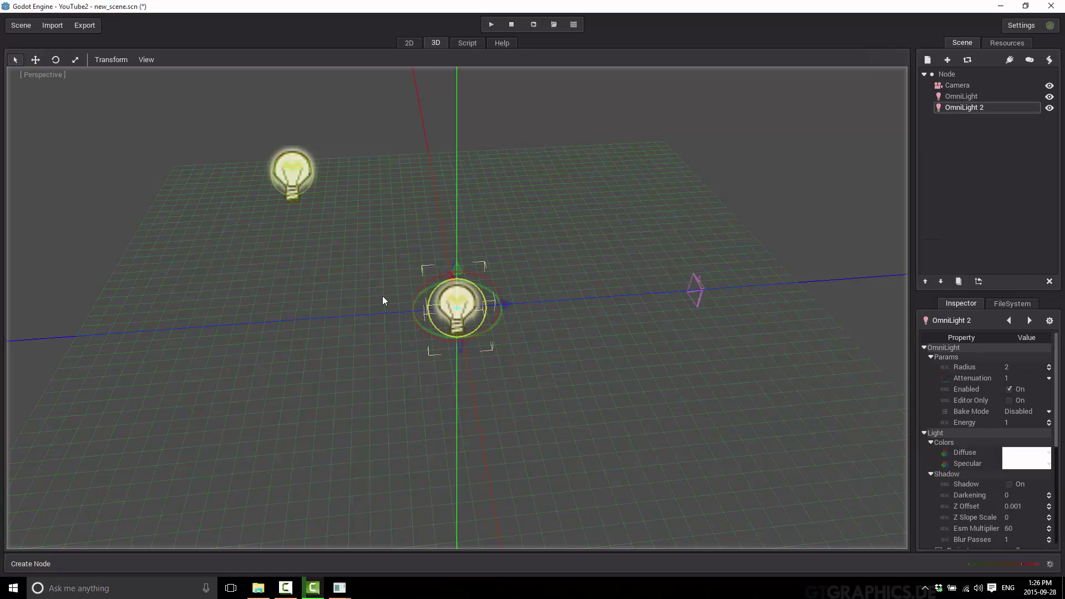
{"action": "left_click_drag", "start_coordinate": [458, 271], "coordinate": [303, 412]}
{"action": "scroll", "coordinate": [460, 419], "scroll_direction": "down", "scroll_amount": 5}
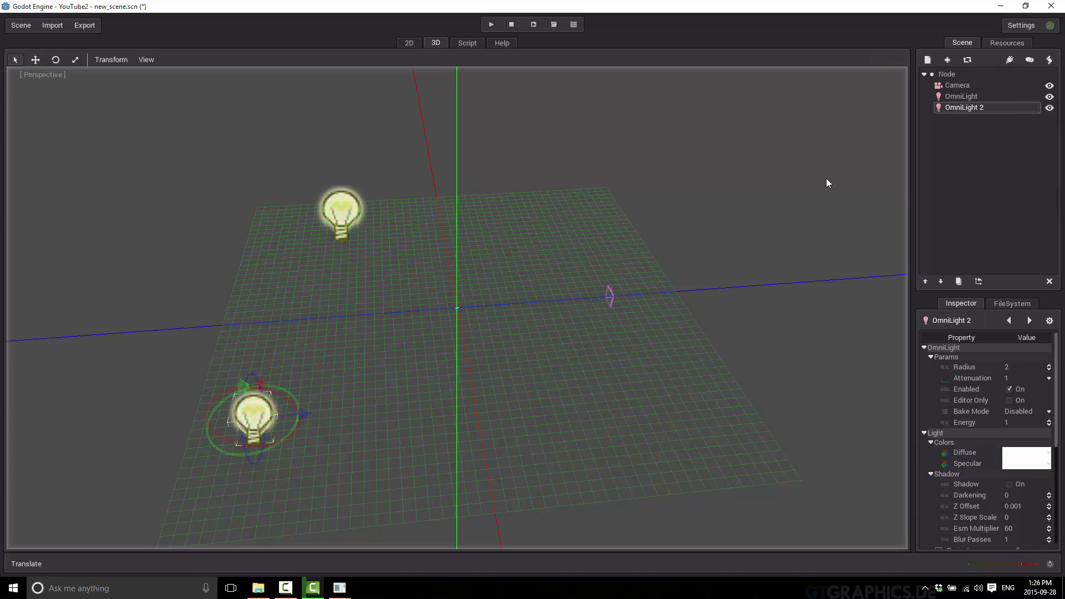
Add a third OmniLight under the root node and move it along the Z axis until it is beside the camera.
{"action": "left_click", "coordinate": [943, 74]}
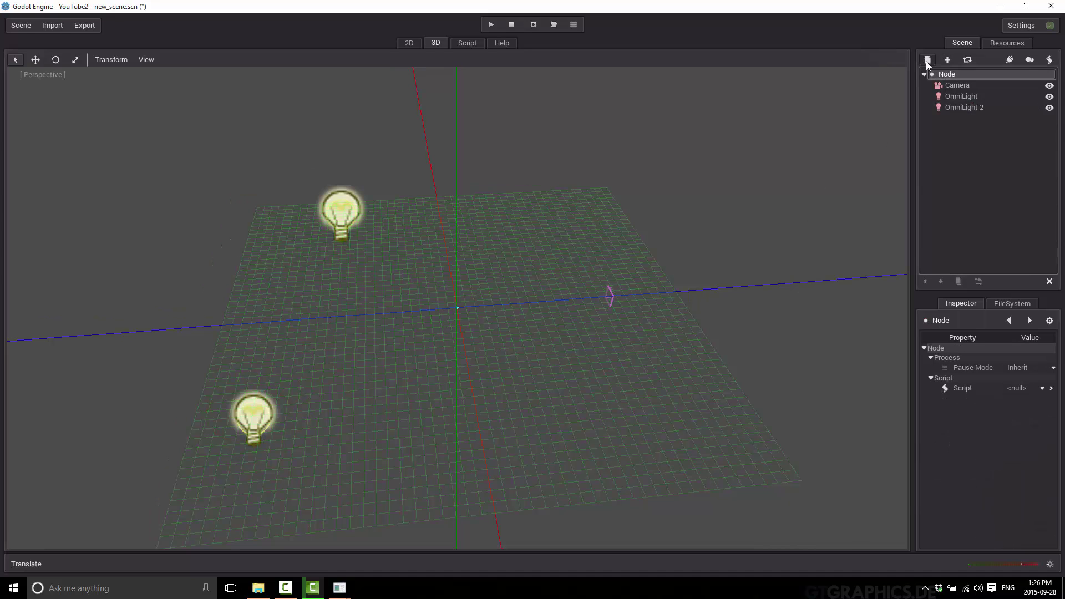
{"action": "left_click", "coordinate": [927, 60]}
{"action": "double_click", "coordinate": [214, 201]}
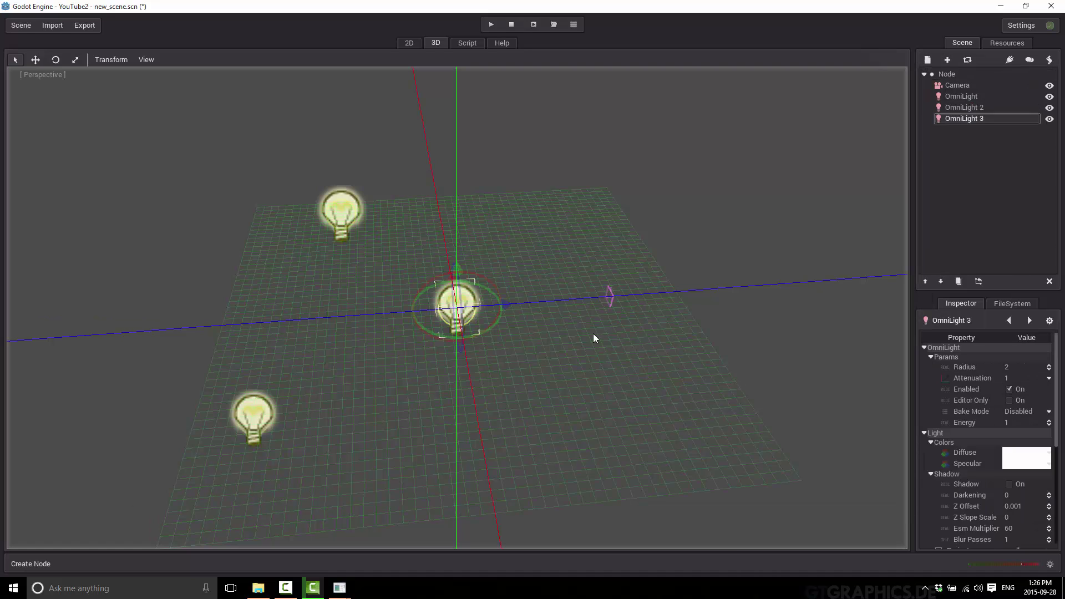
{"action": "left_click_drag", "start_coordinate": [504, 305], "coordinate": [673, 290]}
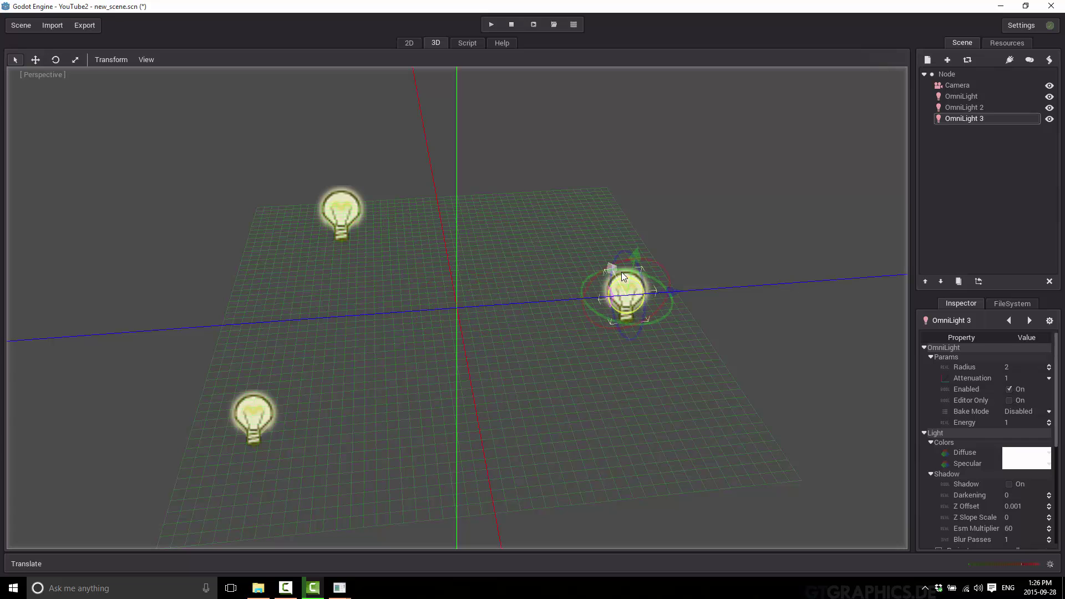
Move the third OmniLight to the grid's far corner on the camera's side.
{"action": "left_click_drag", "start_coordinate": [599, 246], "coordinate": [570, 178]}
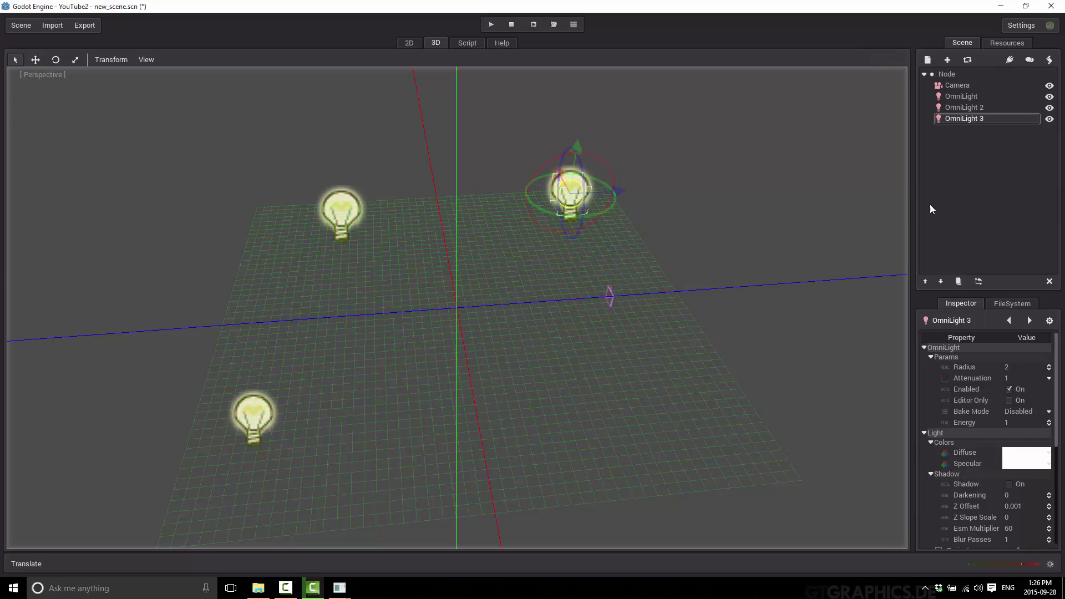
Add a TestCube under the root node and run the project to check the camera's view of it.
{"action": "left_click", "coordinate": [943, 74]}
{"action": "left_click", "coordinate": [927, 60]}
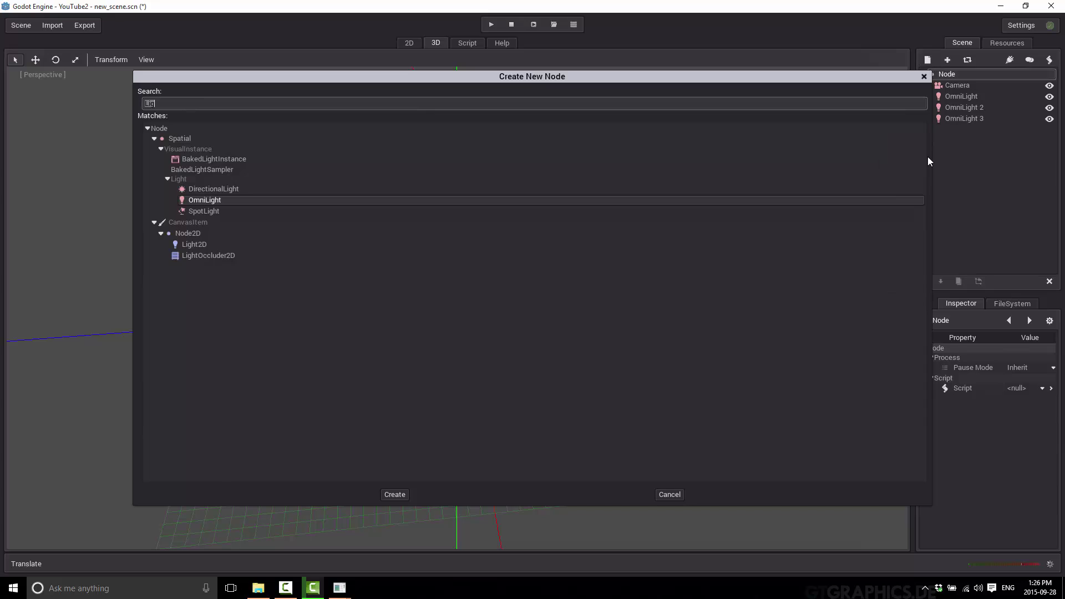
{"action": "type", "text": "Tes"}
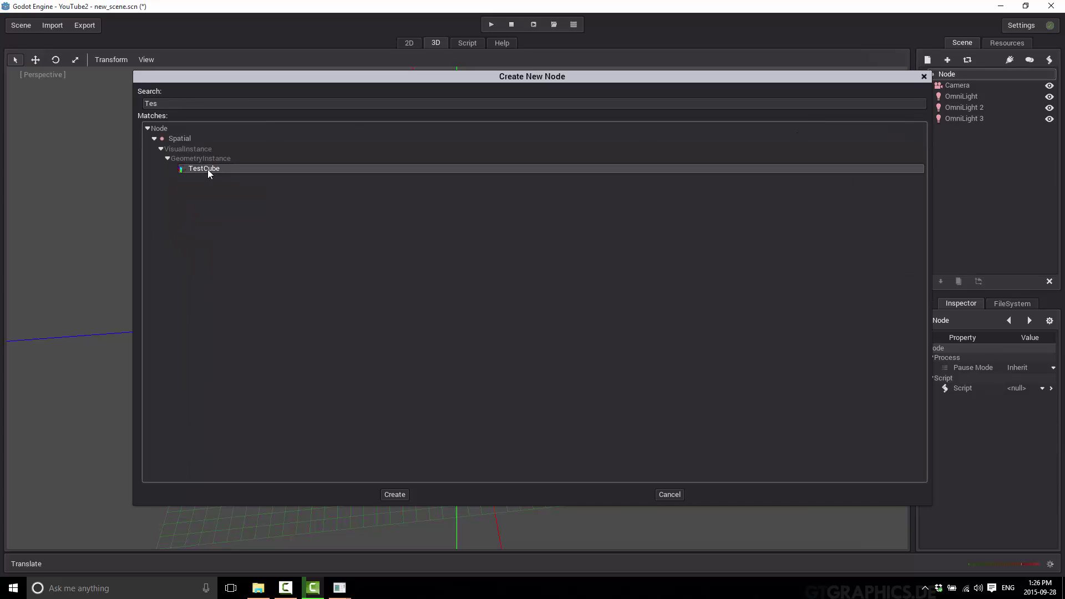
{"action": "double_click", "coordinate": [207, 168]}
{"action": "left_click", "coordinate": [492, 24]}
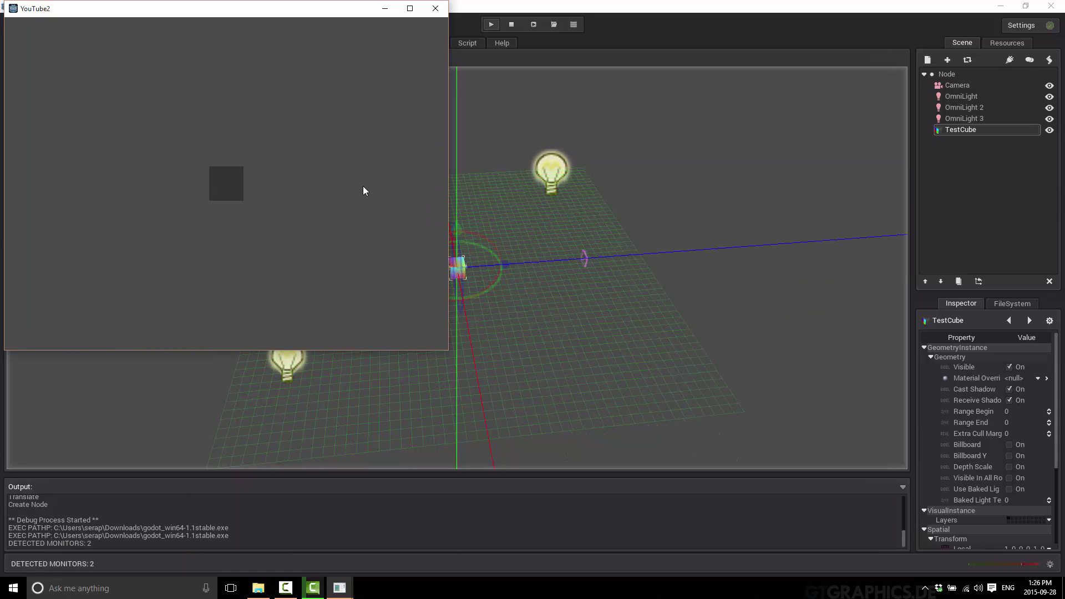
{"action": "left_click", "coordinate": [435, 9]}
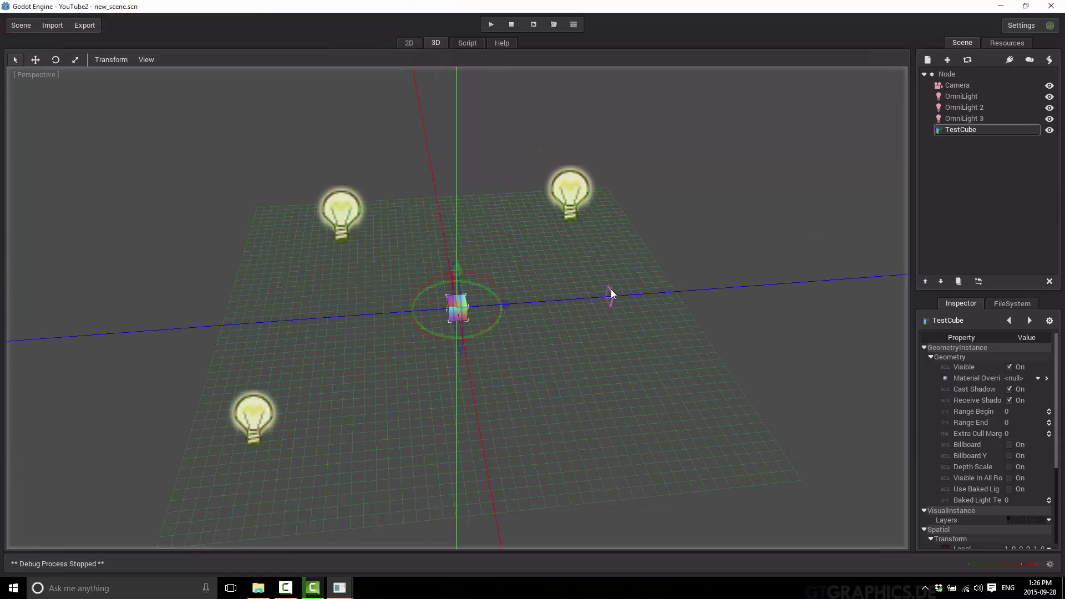
Move the camera closer to the test cube along the Z axis, to about 5.08, and run the project again.
{"action": "left_click", "coordinate": [611, 293]}
{"action": "left_click_drag", "start_coordinate": [637, 295], "coordinate": [423, 229]}
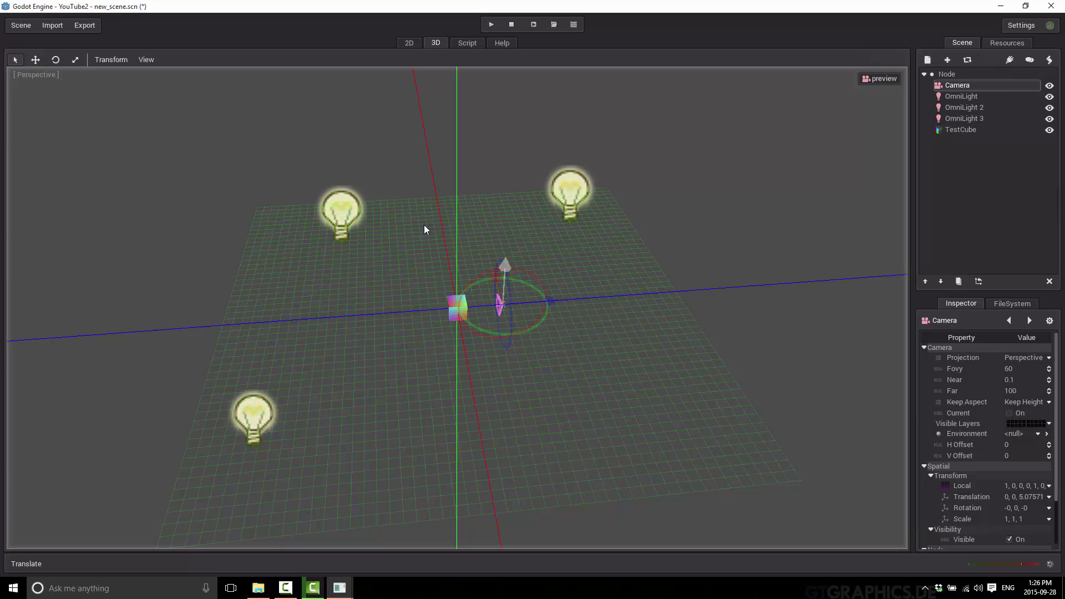
{"action": "left_click", "coordinate": [491, 24]}
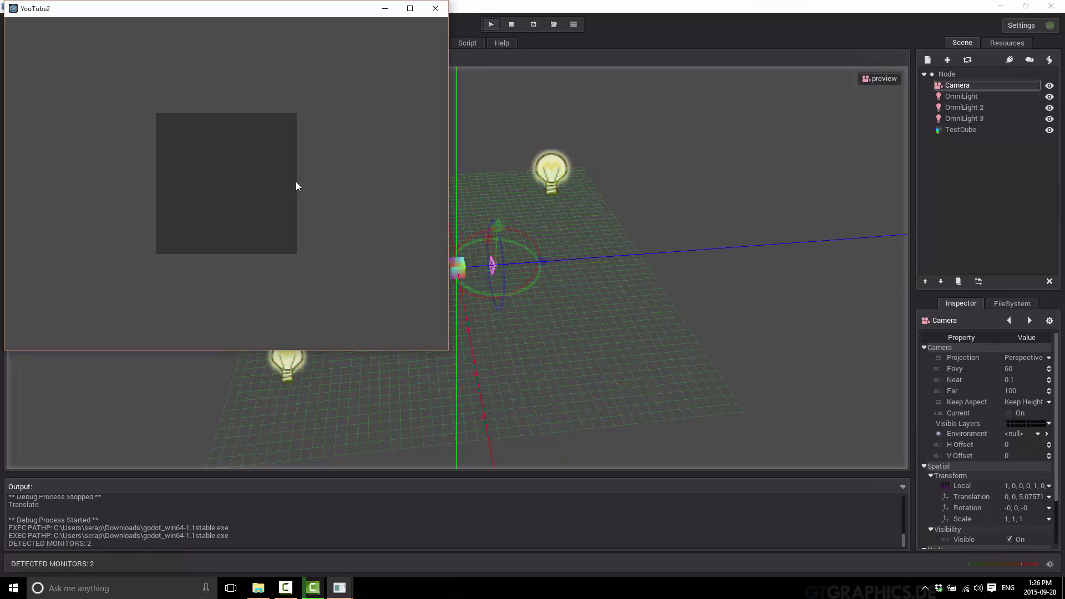
{"action": "left_click", "coordinate": [436, 8]}
Delete the TestCube node from the scene.
{"action": "left_click", "coordinate": [460, 303]}
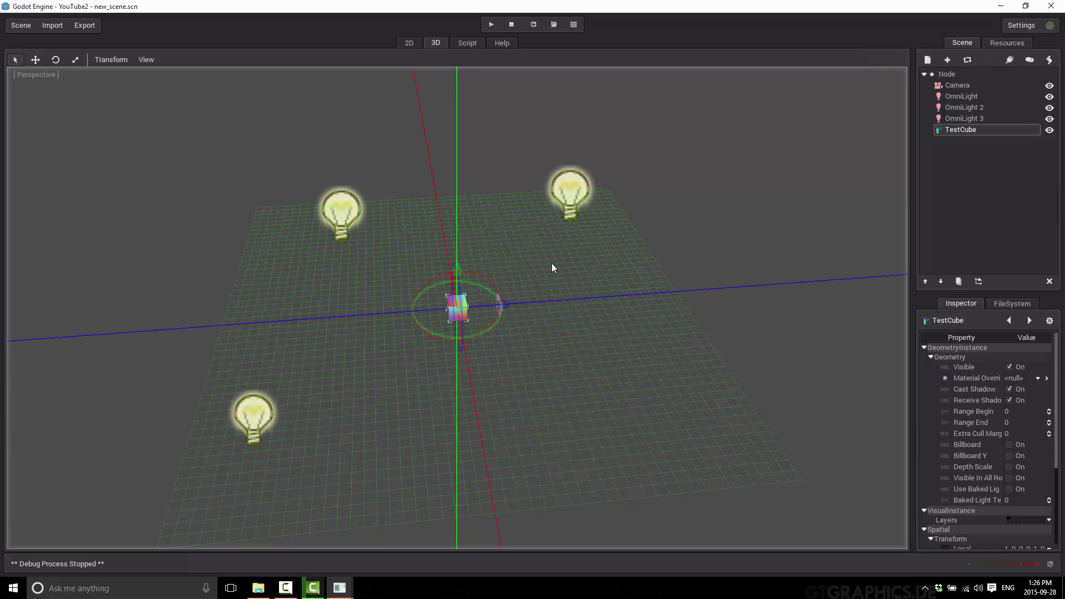
{"action": "key", "text": "Delete"}
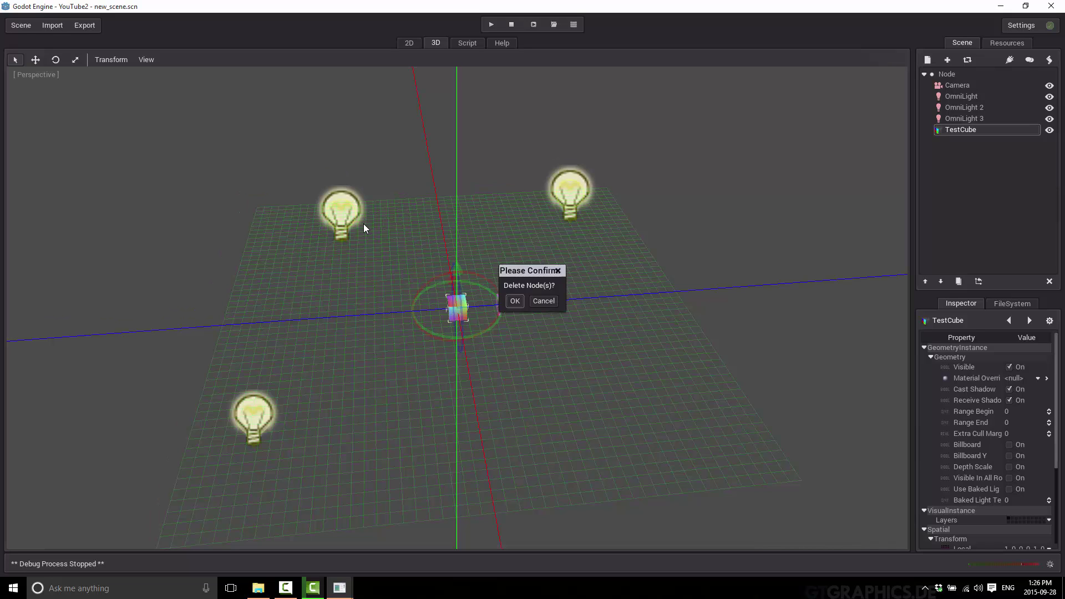
{"action": "left_click", "coordinate": [514, 302]}
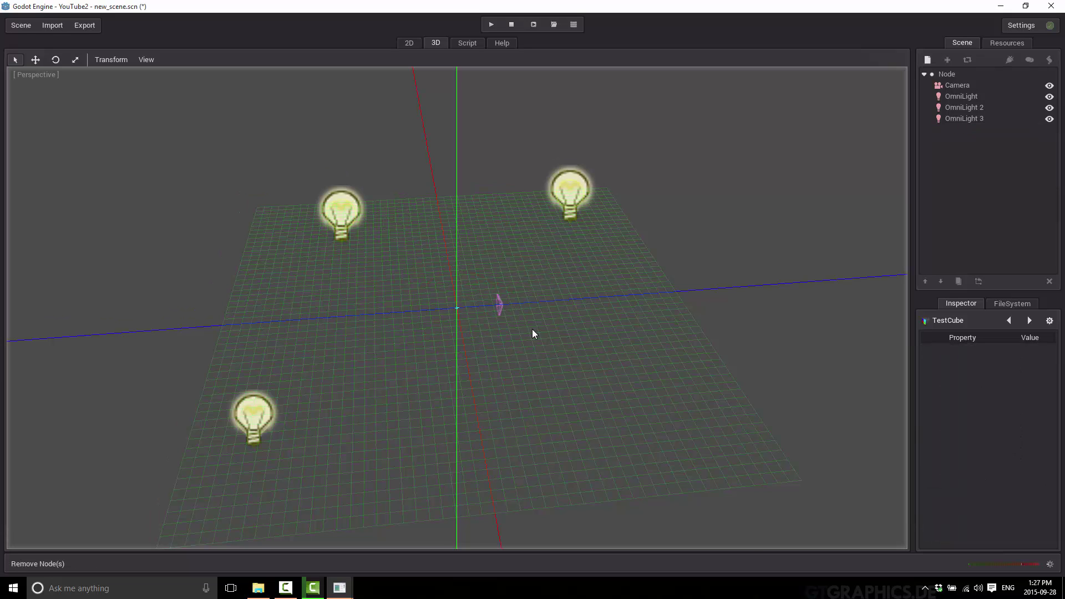
Move the camera away from the origin along the Z axis to about 9.2.
{"action": "left_click", "coordinate": [502, 305]}
{"action": "left_click_drag", "start_coordinate": [545, 305], "coordinate": [577, 338]}
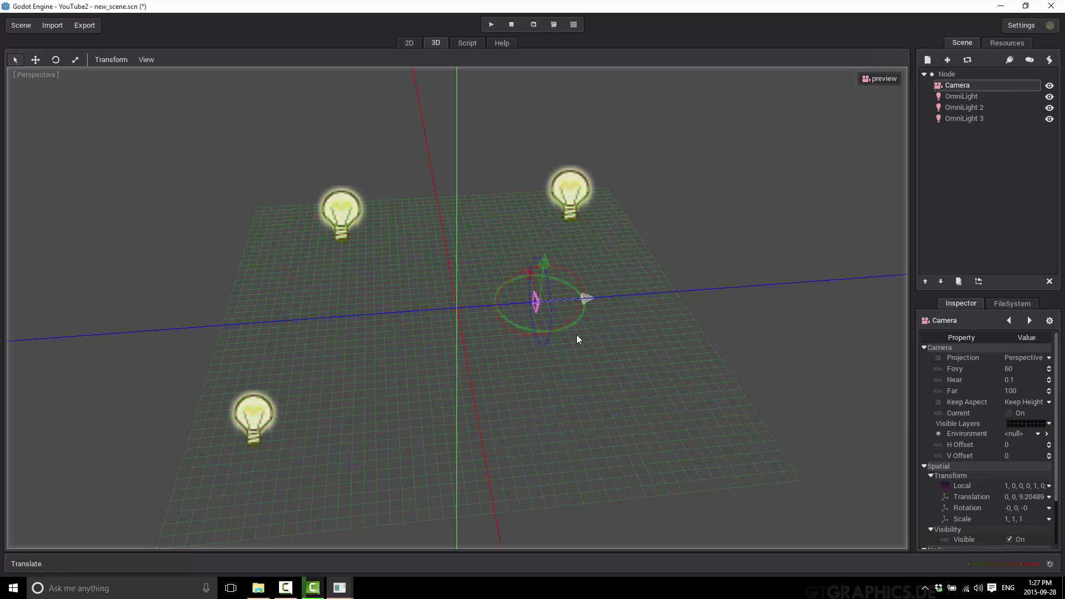
{"action": "left_click", "coordinate": [458, 262]}
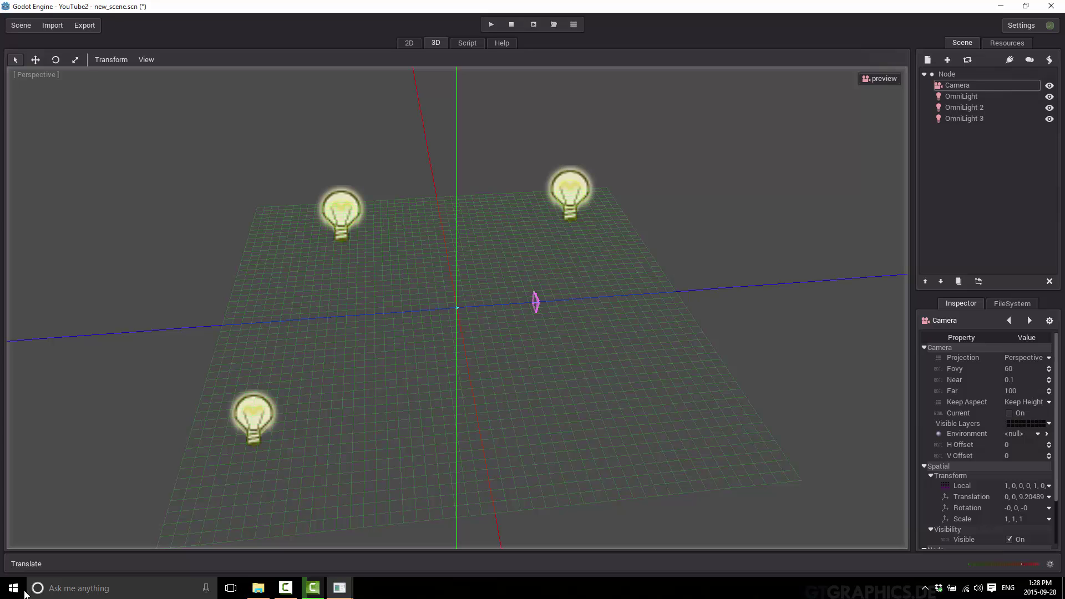
Launch Blender and dismiss its splash screen.
{"action": "key", "text": "super"}
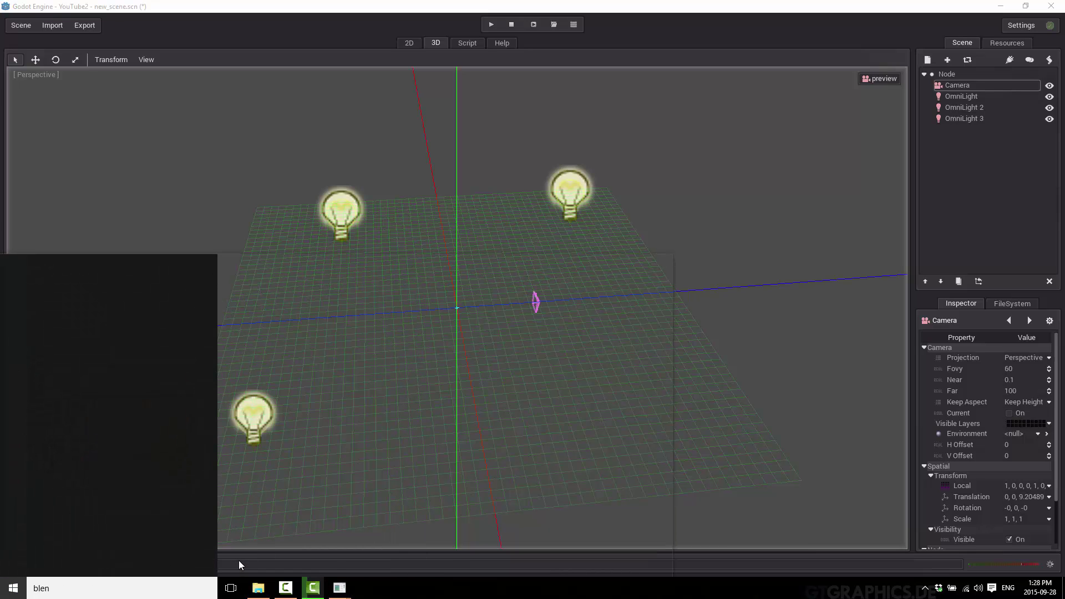
{"action": "type", "text": "blender"}
{"action": "key", "text": "Return"}
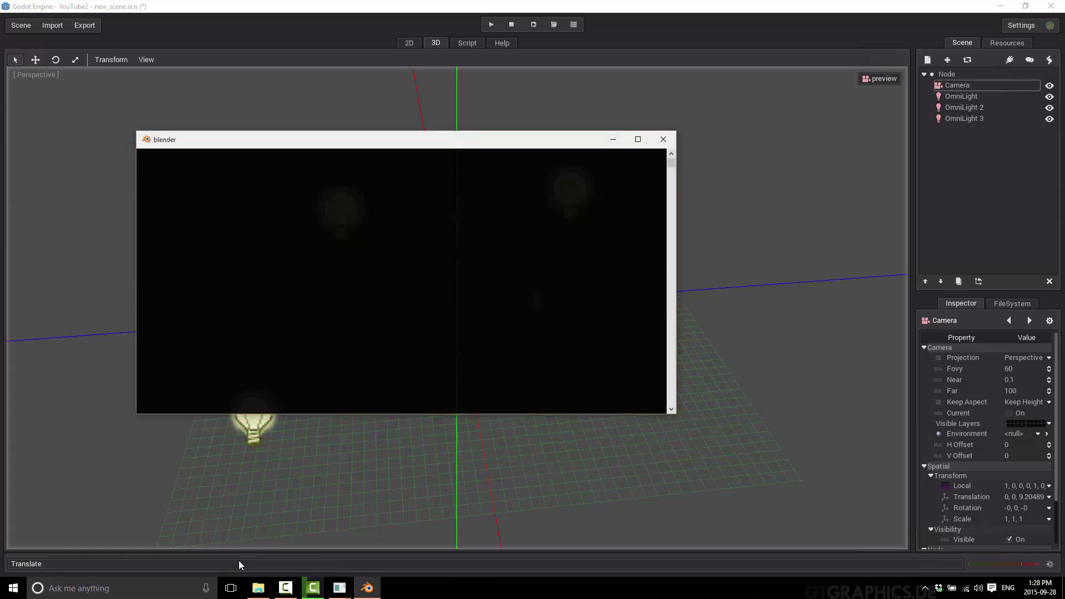
{"action": "mouse_move", "coordinate": [251, 595]}
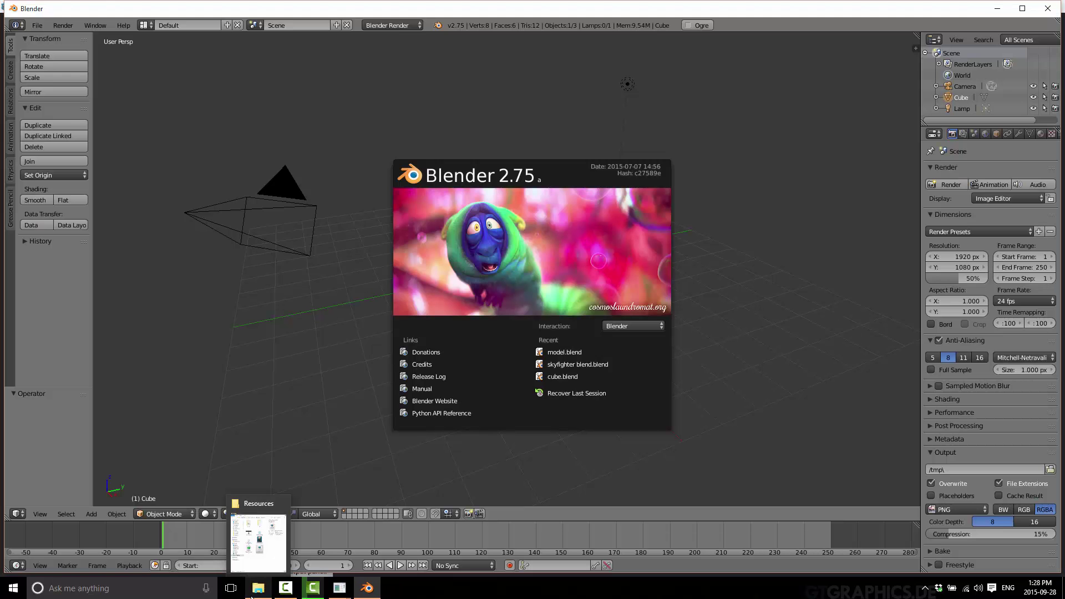
{"action": "left_click", "coordinate": [635, 371]}
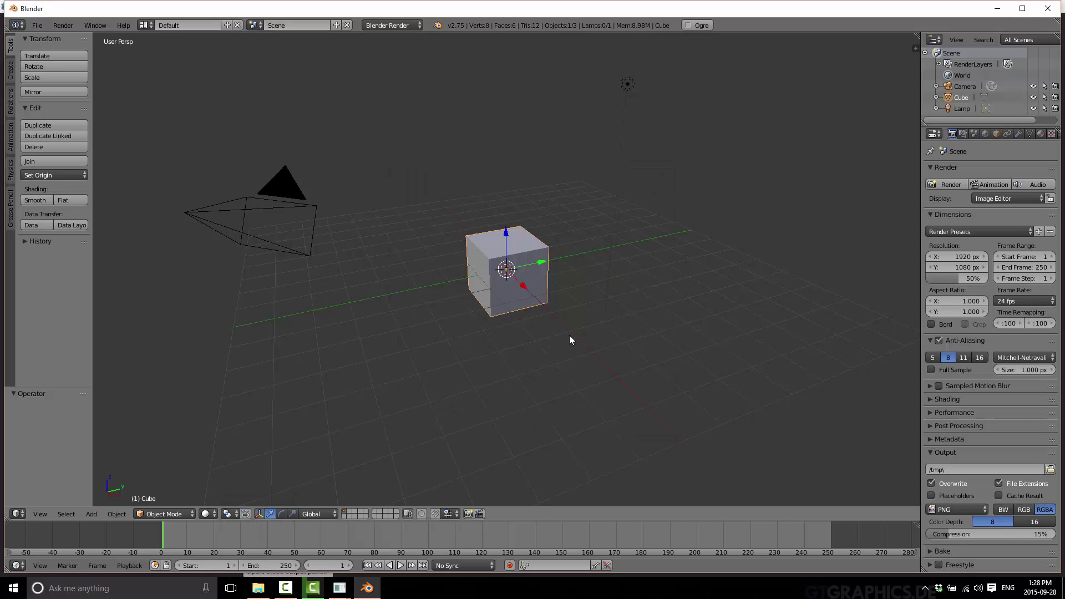
Delete the default camera and lamp from the Blender scene, keeping only the cube.
{"action": "scroll", "coordinate": [561, 271], "scroll_direction": "down", "scroll_amount": 2}
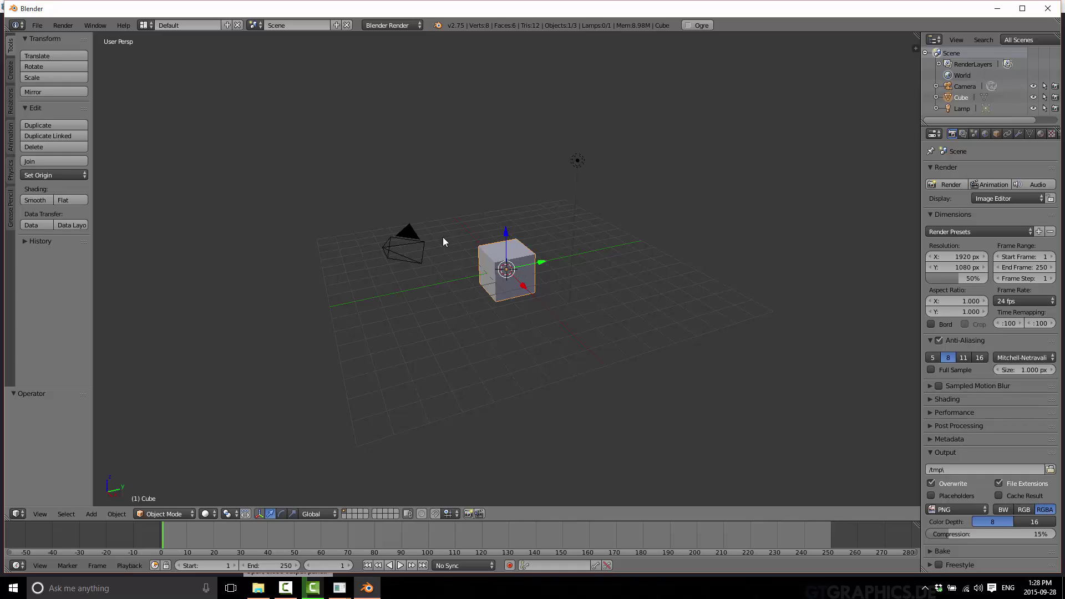
{"action": "right_click", "coordinate": [398, 245]}
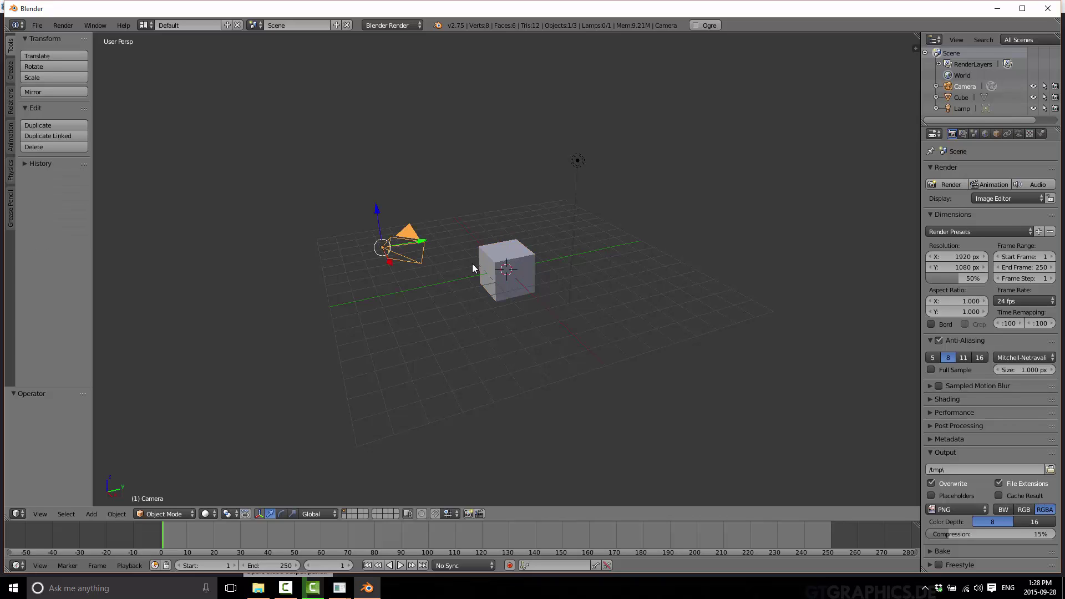
{"action": "key", "text": "x"}
{"action": "left_click", "coordinate": [444, 265]}
{"action": "right_click", "coordinate": [578, 160]}
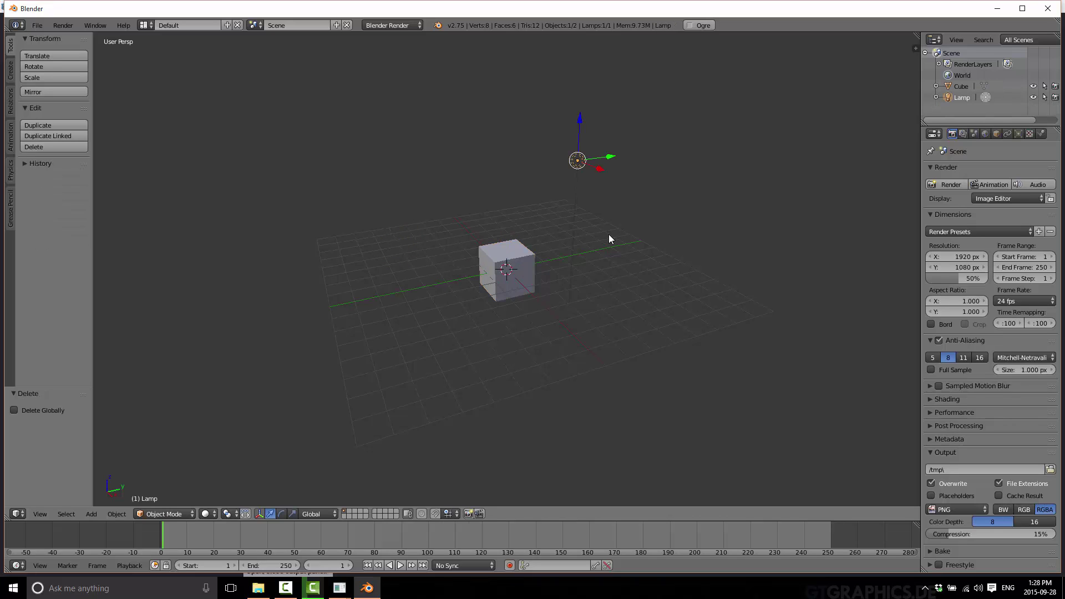
{"action": "key", "text": "x"}
{"action": "left_click", "coordinate": [589, 235]}
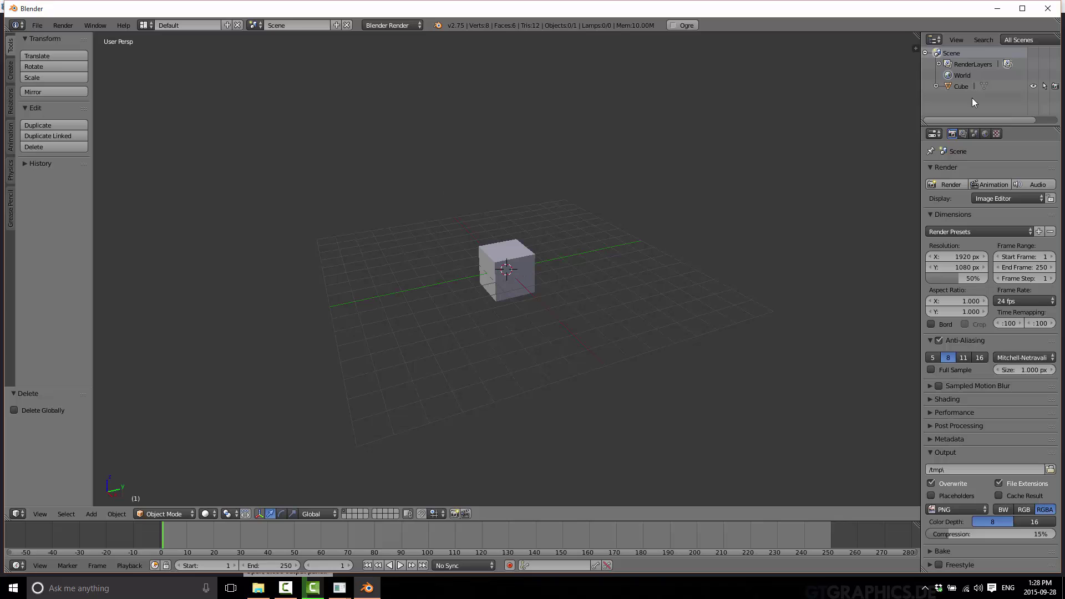
Enter Edit Mode on the cube, switch to face selection and select the side face facing positive Y.
{"action": "left_click", "coordinate": [960, 87]}
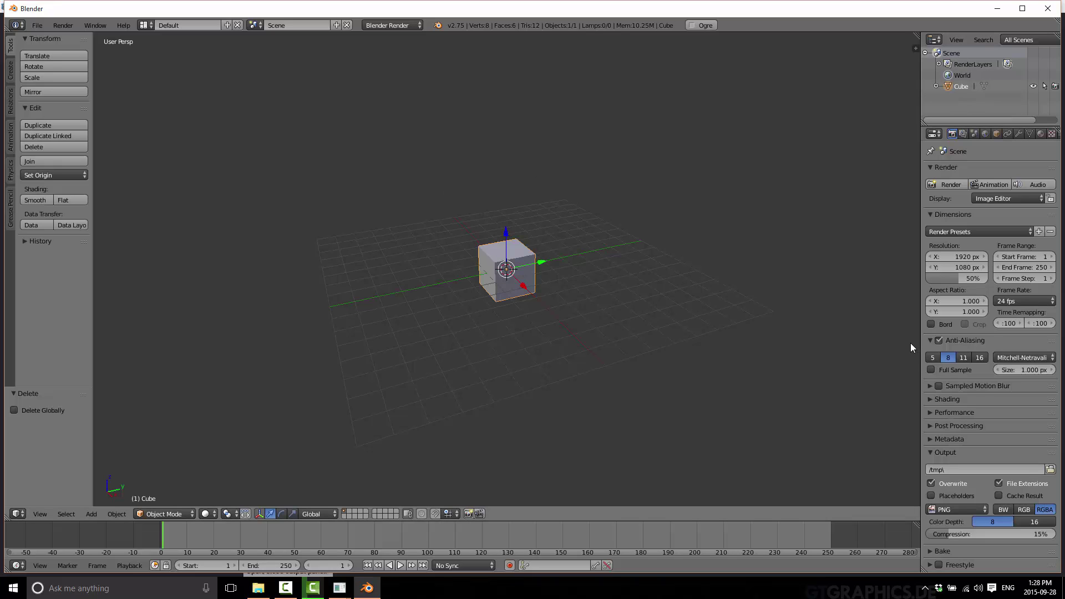
{"action": "scroll", "coordinate": [576, 335], "scroll_direction": "up", "scroll_amount": 3}
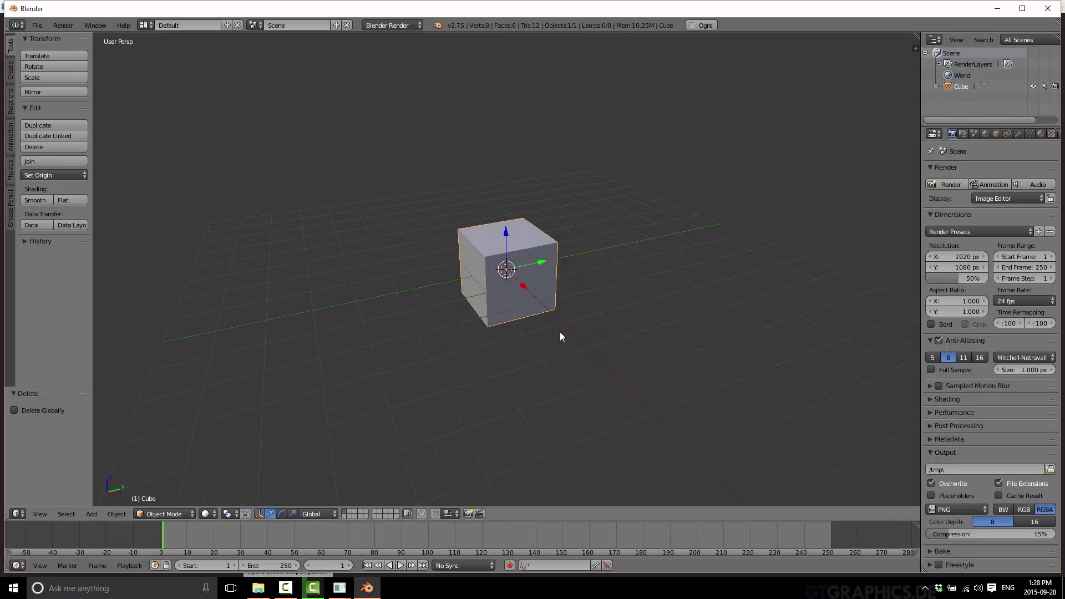
{"action": "key", "text": "Tab"}
{"action": "middle_click_drag", "start_coordinate": [618, 344], "coordinate": [523, 351]}
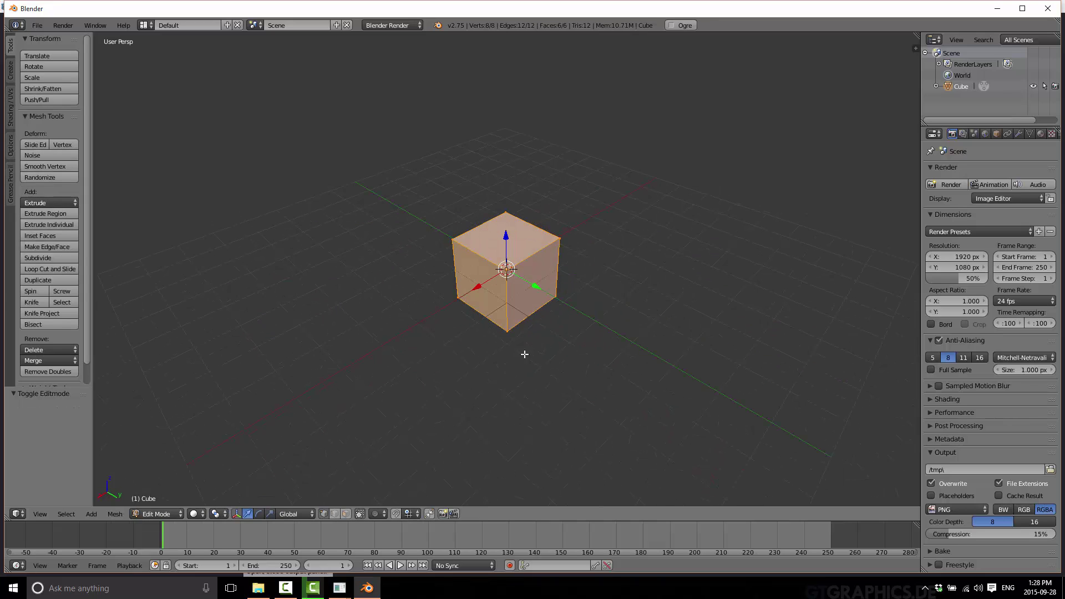
{"action": "key", "text": "ctrl+Tab"}
{"action": "left_click", "coordinate": [488, 336]}
{"action": "right_click", "coordinate": [541, 287]}
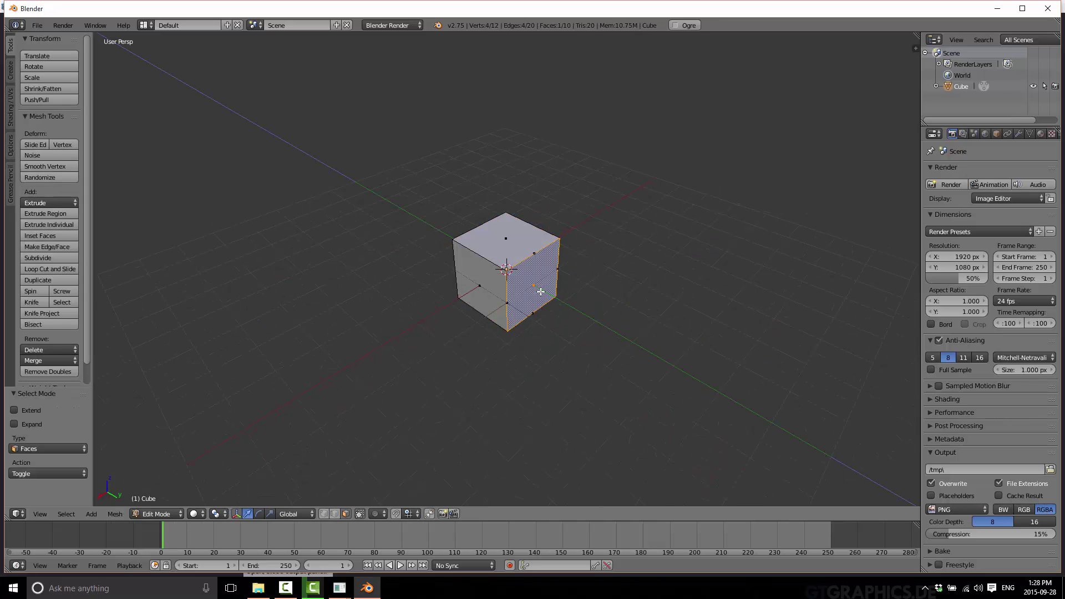
Extrude the selected face three times in a row along the Y axis to form a long four-segment box.
{"action": "key", "text": "e"}
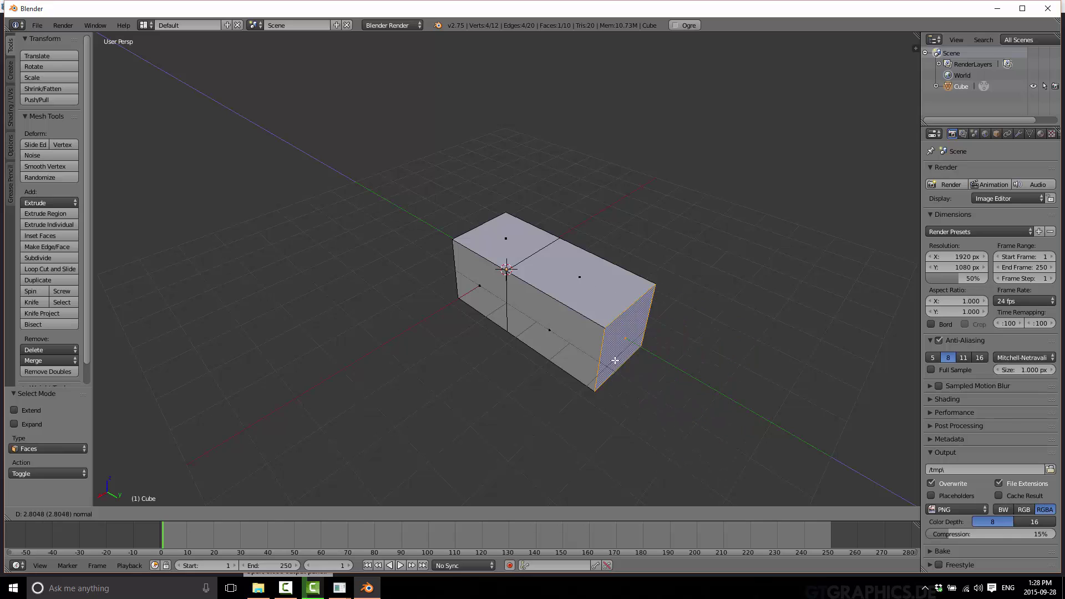
{"action": "left_click", "coordinate": [599, 334]}
{"action": "key", "text": "e"}
{"action": "left_click", "coordinate": [674, 382]}
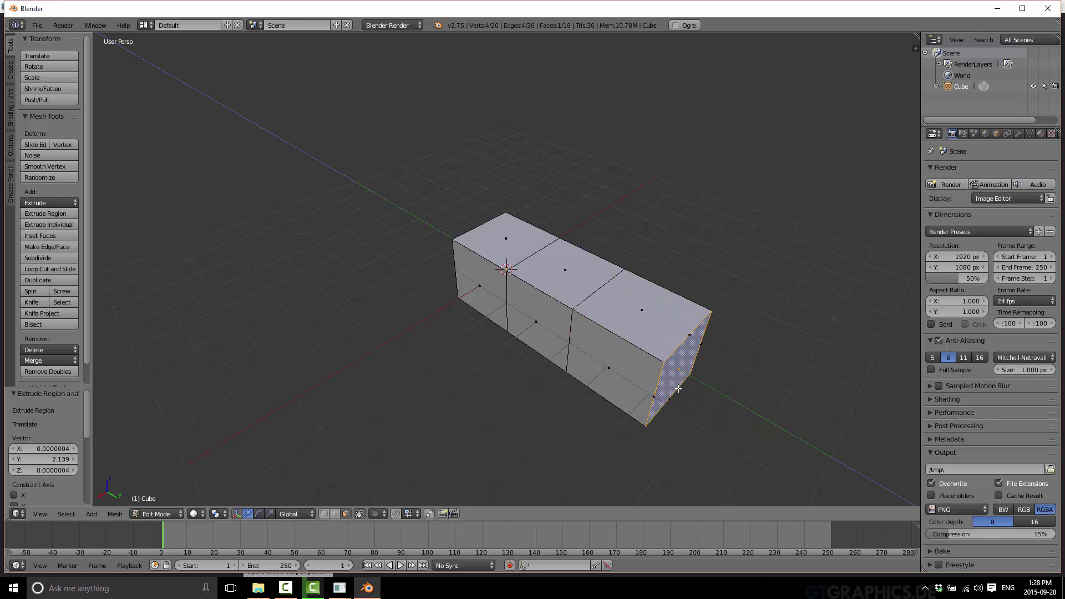
{"action": "key", "text": "e"}
{"action": "left_click", "coordinate": [751, 421]}
Select the whole mesh and move it about -3.48 along the Y axis to roughly centre it on the origin.
{"action": "scroll", "coordinate": [505, 372], "scroll_direction": "down", "scroll_amount": 3}
{"action": "key", "text": "a"}
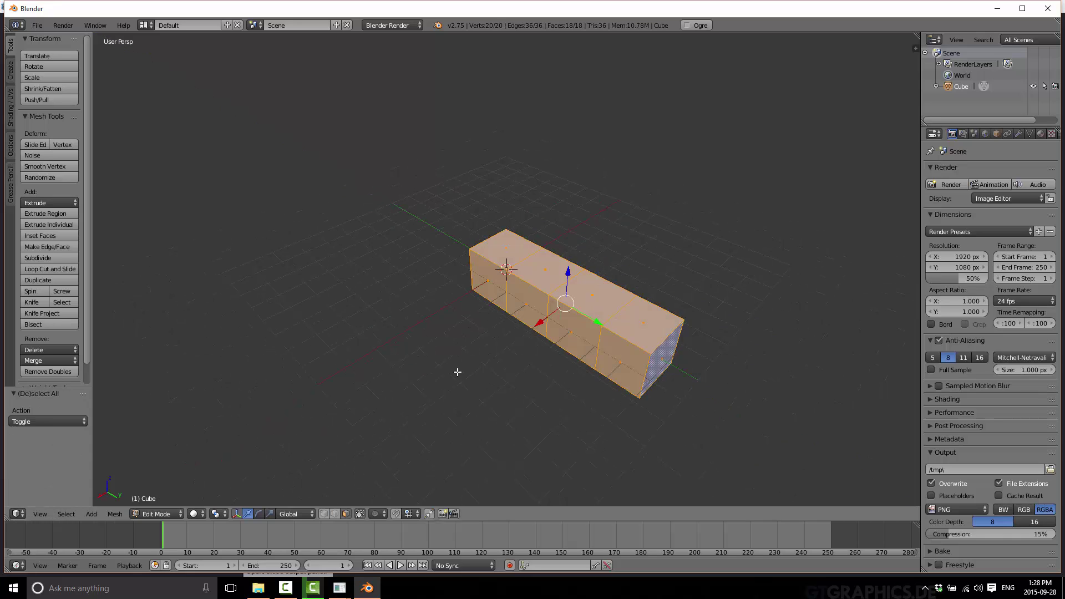
{"action": "left_click_drag", "start_coordinate": [597, 322], "coordinate": [550, 326]}
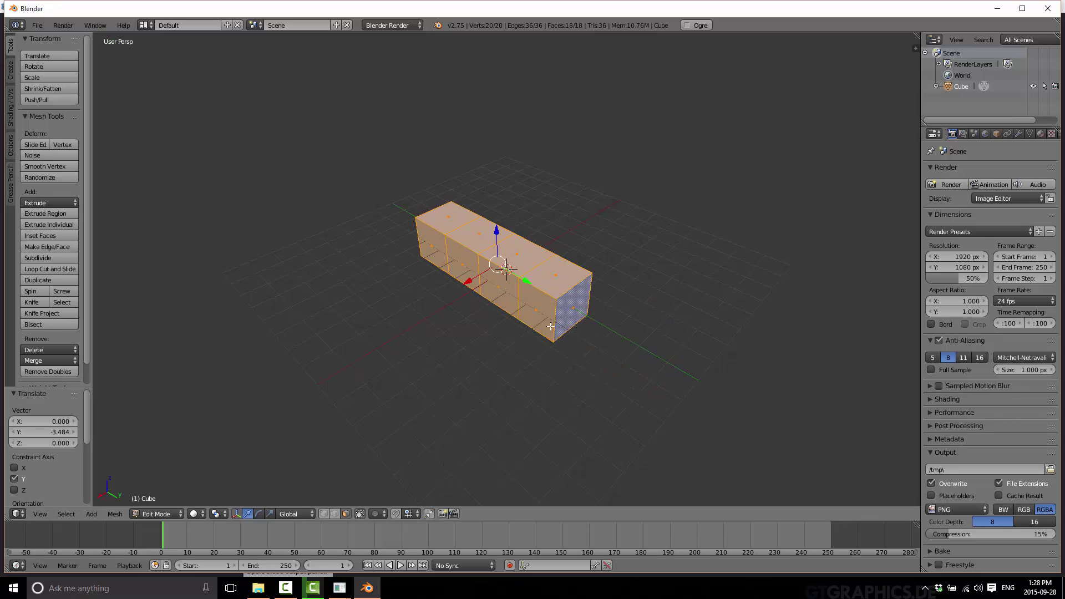
Try Subdivide Smooth on the whole box and undo it.
{"action": "key", "text": "w"}
{"action": "left_click", "coordinate": [452, 319]}
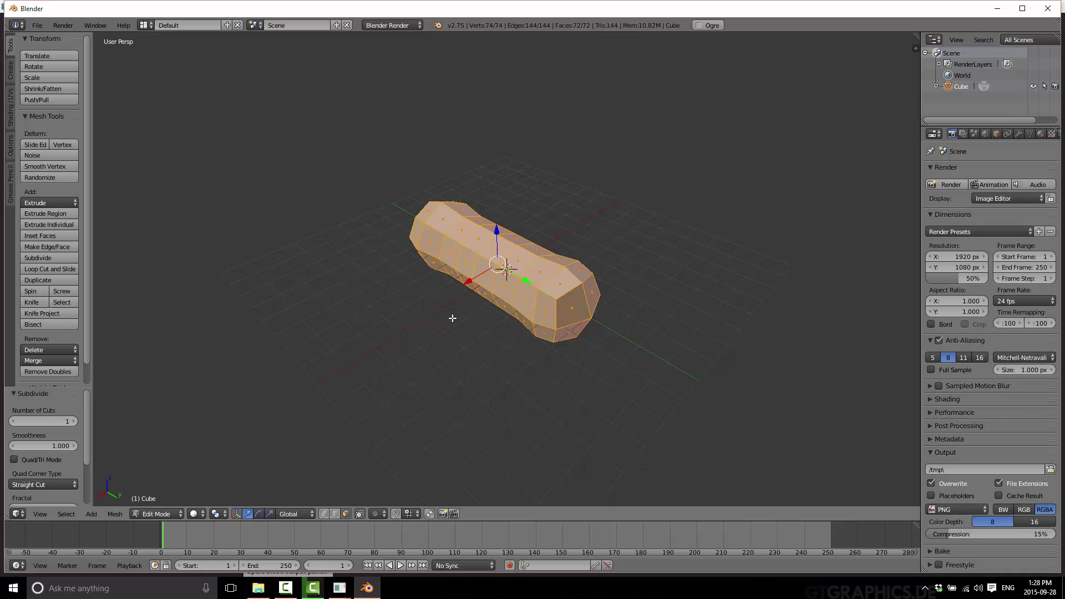
{"action": "key", "text": "ctrl+z"}
Subdivide the whole box three times with the plain Subdivide operation, one cut each time.
{"action": "key", "text": "w"}
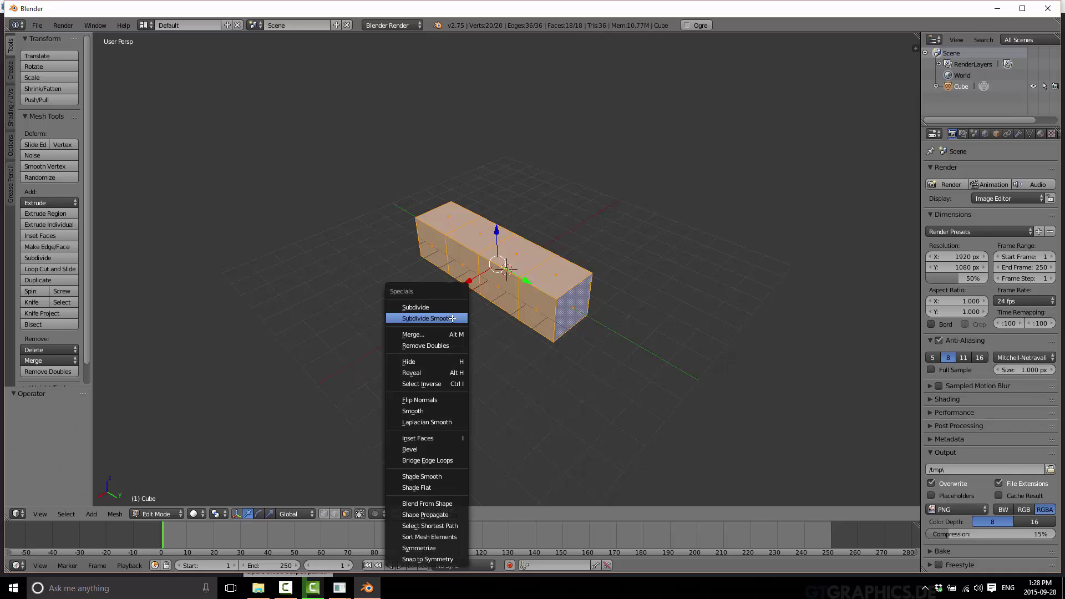
{"action": "left_click", "coordinate": [436, 304]}
{"action": "key", "text": "w"}
{"action": "left_click", "coordinate": [437, 306]}
{"action": "key", "text": "w"}
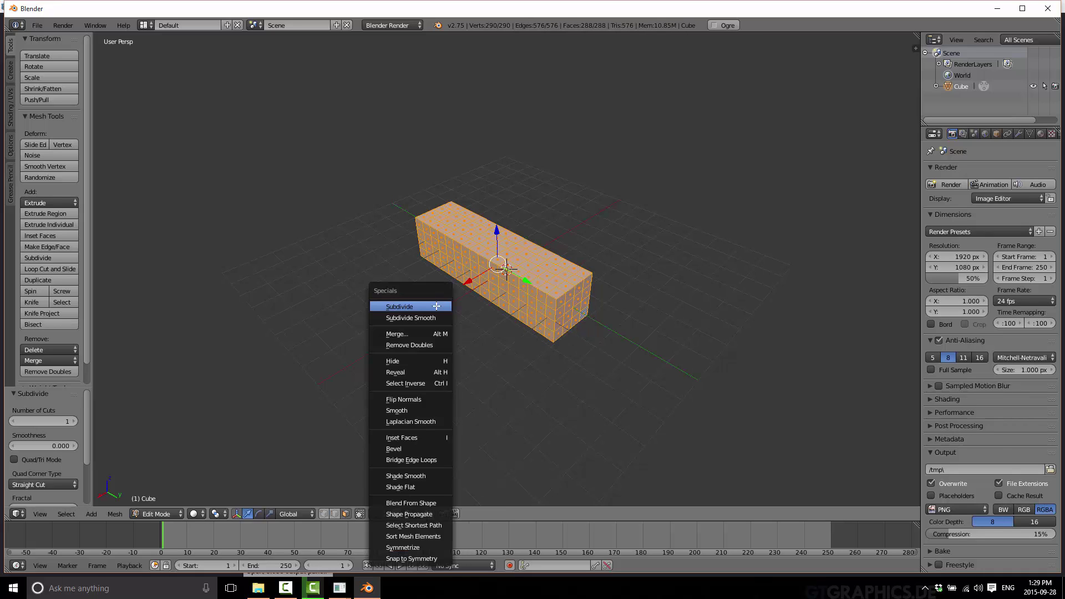
{"action": "left_click", "coordinate": [437, 306]}
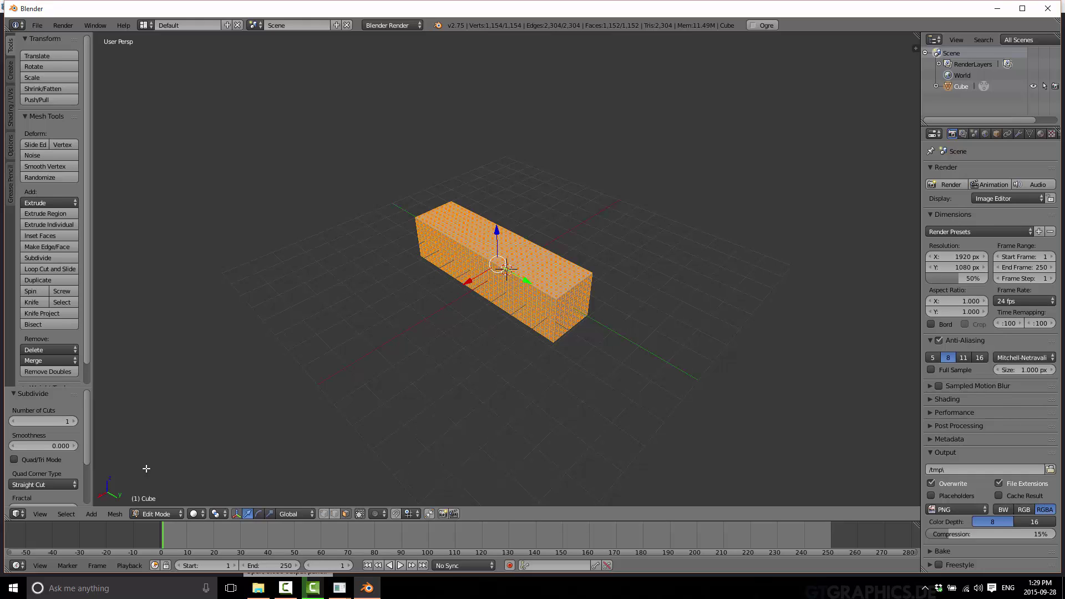
UV unwrap the whole box with Smart UV Project, using an angle limit of 66 and an island margin of 0.
{"action": "left_click", "coordinate": [117, 514]}
{"action": "mouse_move", "coordinate": [153, 426]}
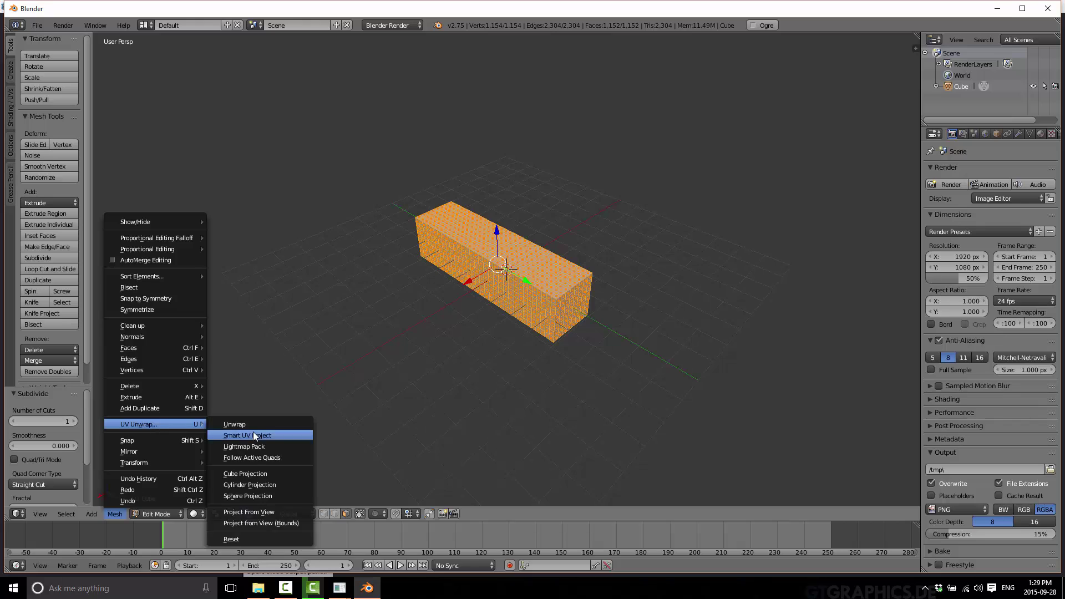
{"action": "left_click", "coordinate": [252, 435]}
{"action": "left_click", "coordinate": [252, 505]}
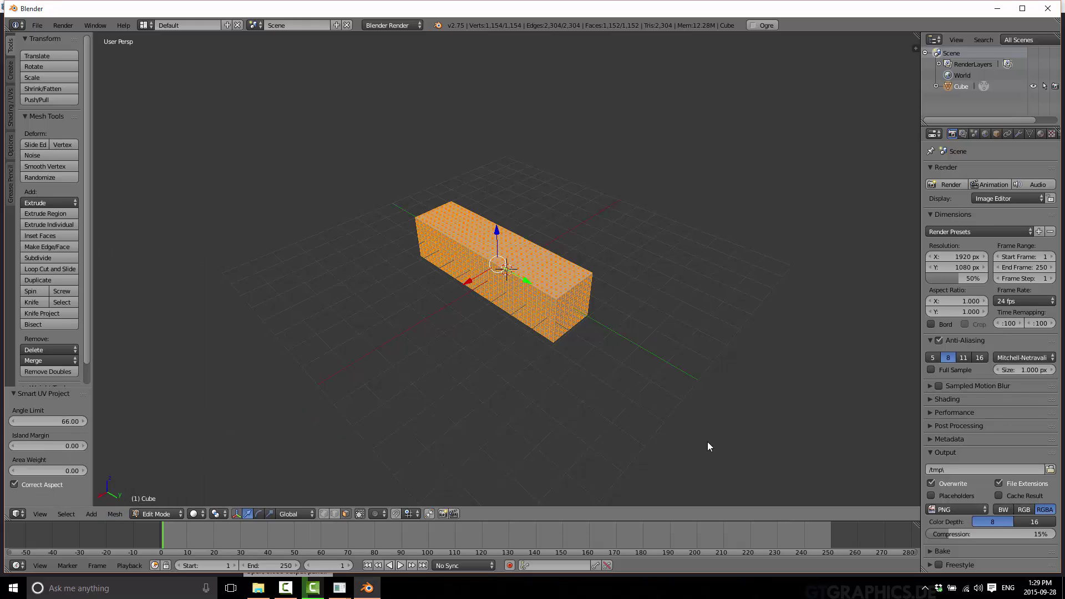
Set the texture type of the box's material to Image or Movie.
{"action": "left_click", "coordinate": [1041, 134]}
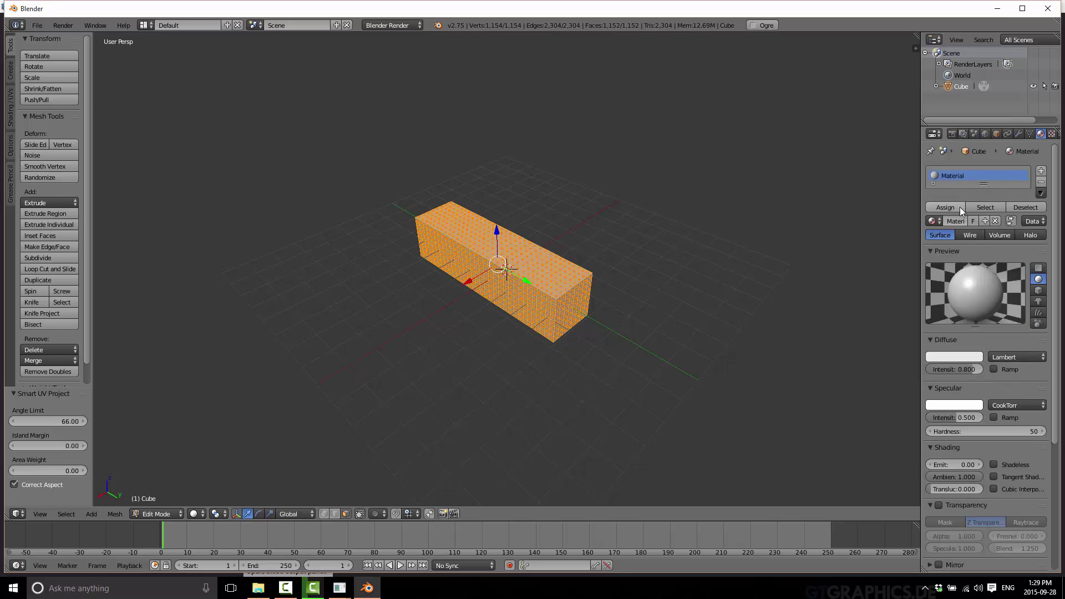
{"action": "left_click", "coordinate": [1051, 134]}
{"action": "left_click", "coordinate": [977, 270]}
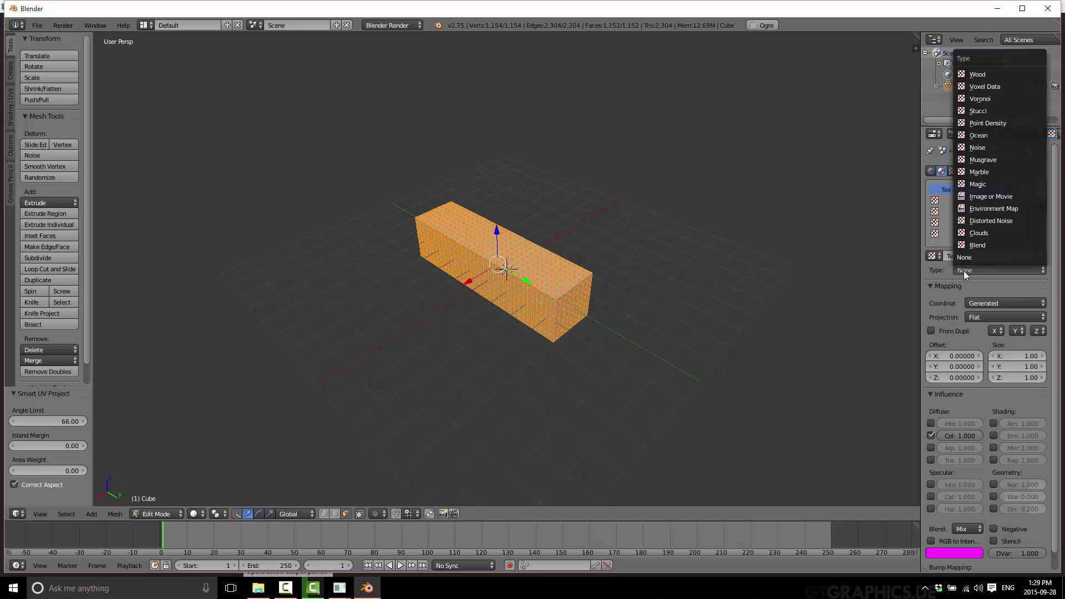
{"action": "left_click", "coordinate": [1002, 197]}
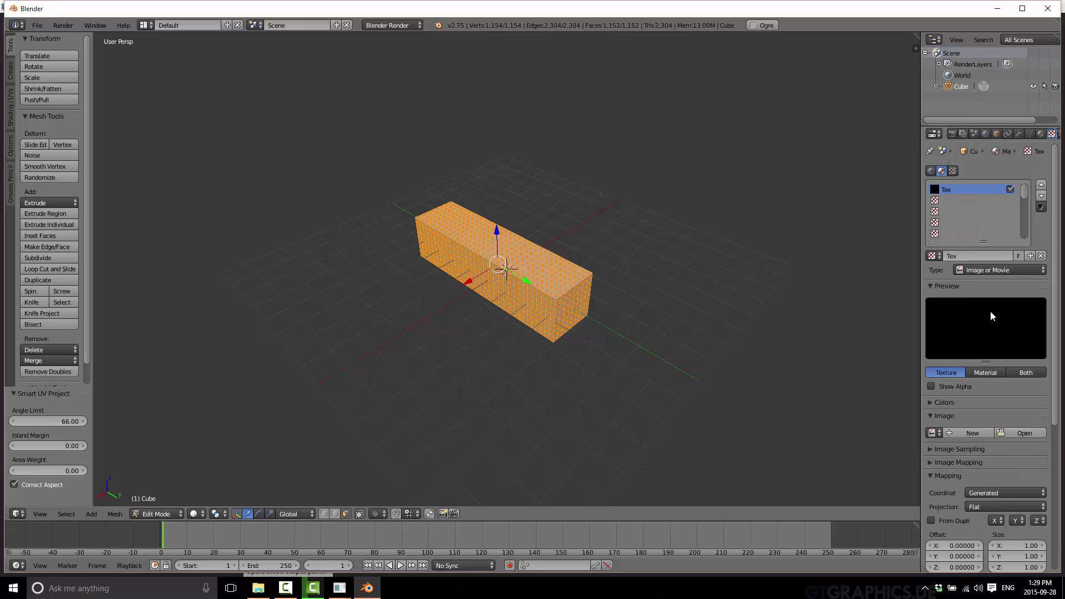
Map the texture with UV coordinates and choose UVMap as its map.
{"action": "scroll", "coordinate": [992, 317], "scroll_direction": "down", "scroll_amount": 2}
{"action": "left_click", "coordinate": [994, 447]}
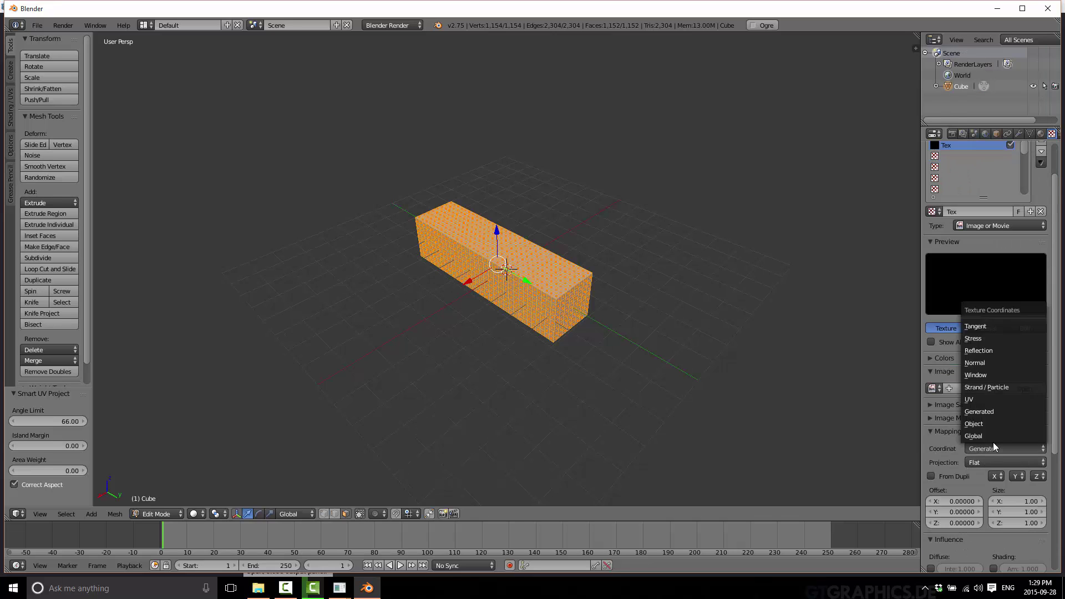
{"action": "left_click", "coordinate": [977, 400]}
{"action": "left_click", "coordinate": [979, 463]}
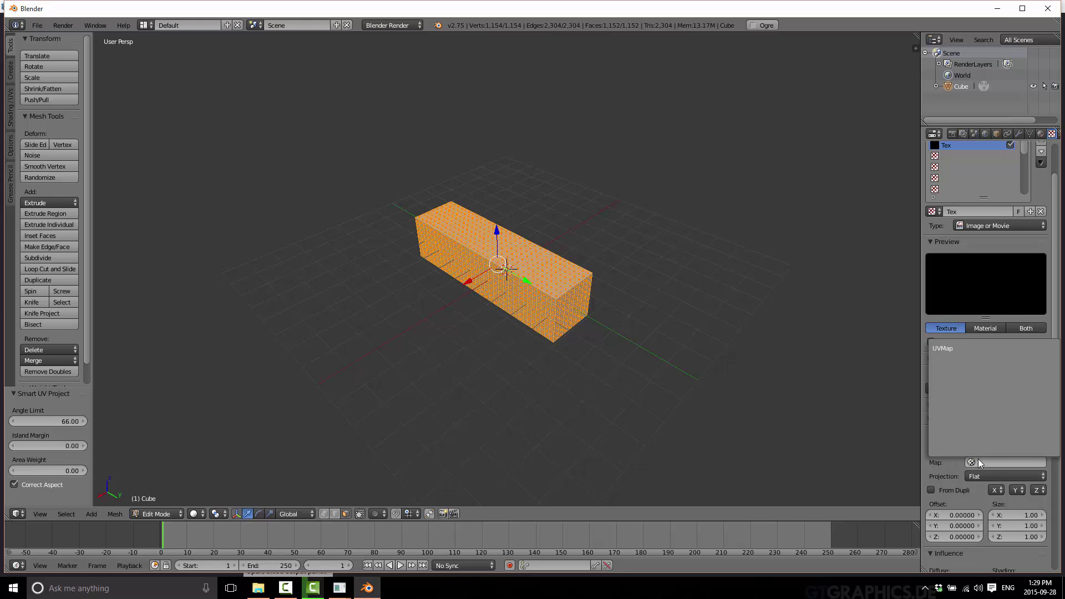
{"action": "left_click", "coordinate": [949, 348]}
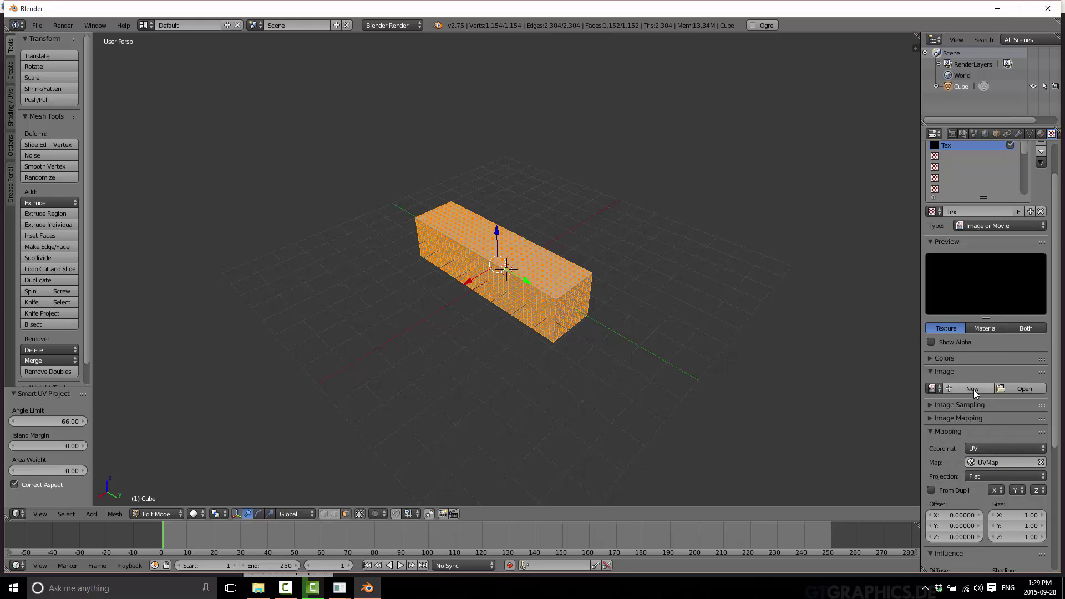
Load CubeTexture.png from the Desktop as the texture's image.
{"action": "left_click", "coordinate": [1015, 389]}
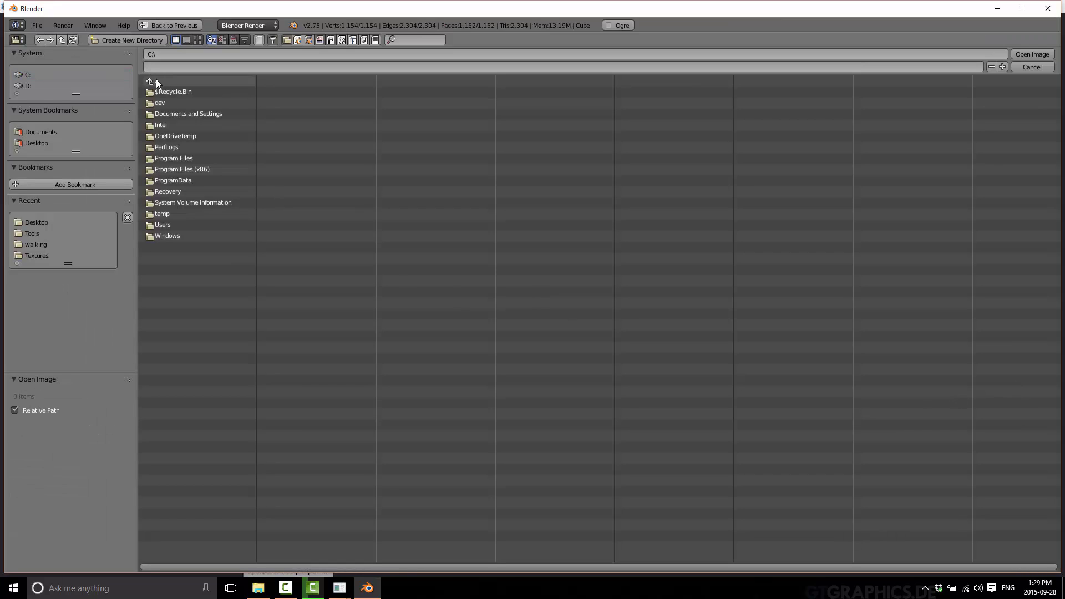
{"action": "left_click", "coordinate": [37, 142]}
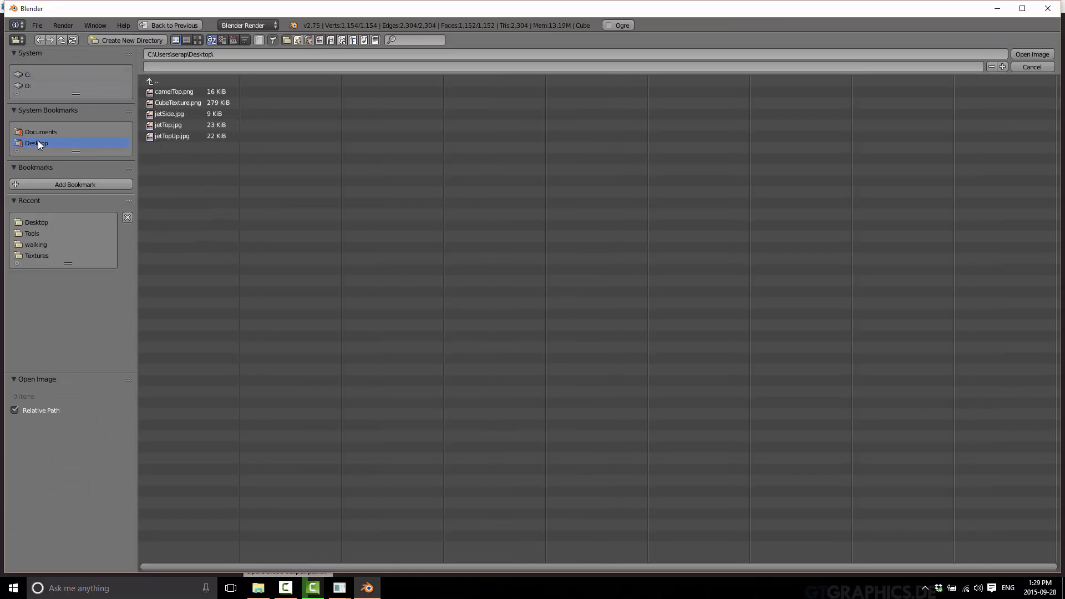
{"action": "double_click", "coordinate": [165, 100]}
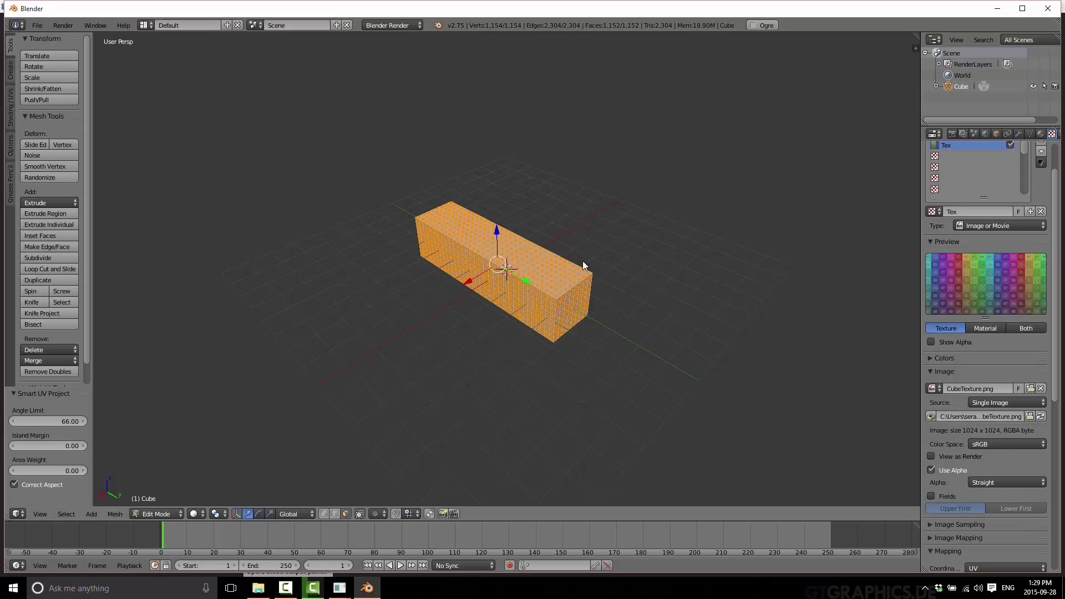
Split the 3D view in two and turn the new area into a UV/Image Editor showing CubeTexture.png.
{"action": "left_click_drag", "start_coordinate": [918, 34], "coordinate": [652, 574]}
{"action": "key", "text": "t"}
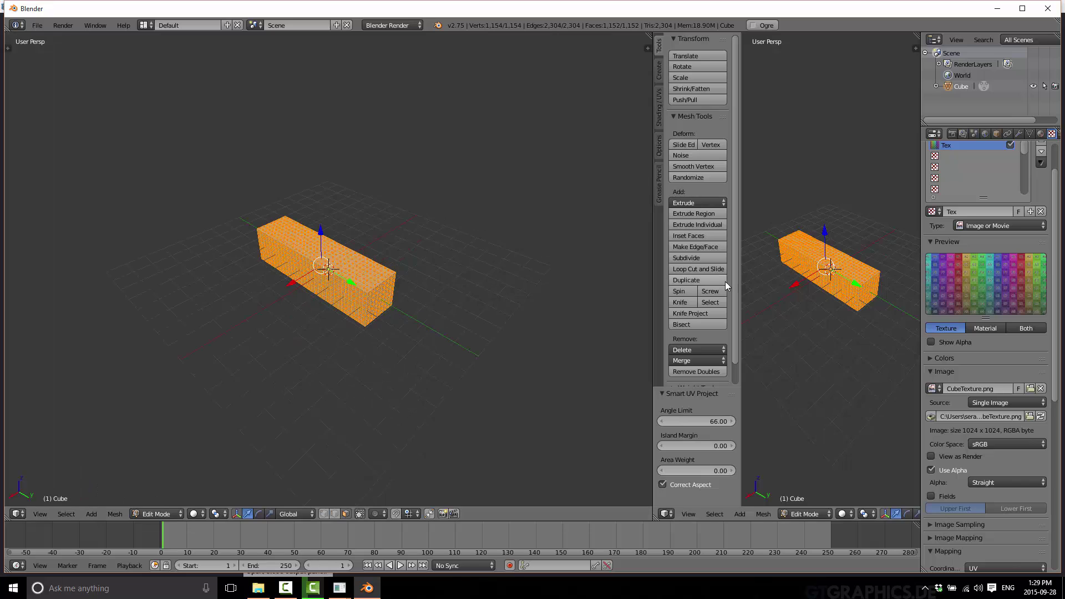
{"action": "key", "text": "t"}
{"action": "left_click", "coordinate": [667, 514]}
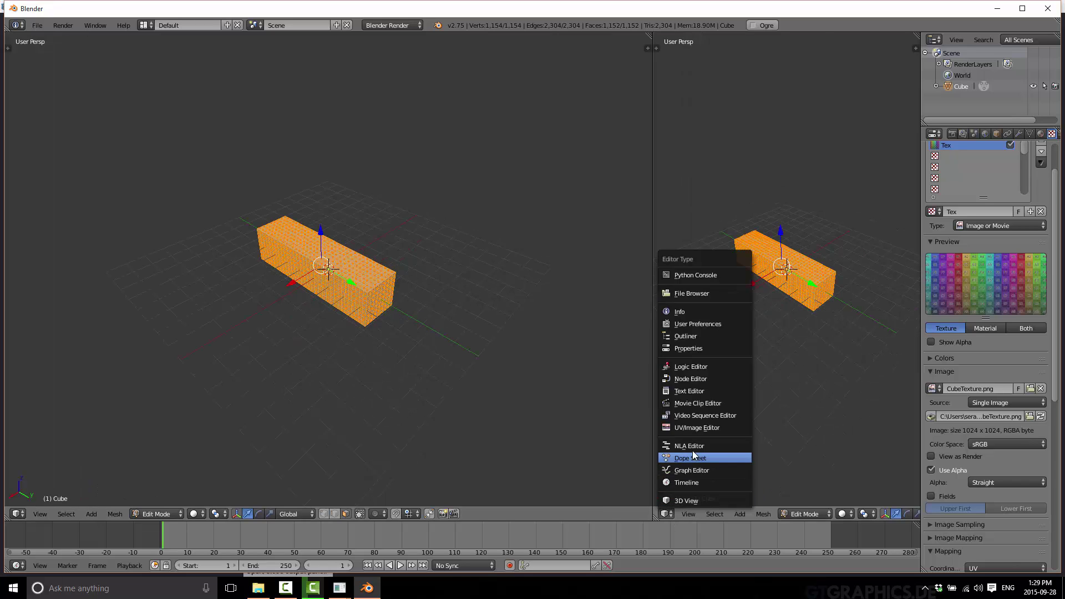
{"action": "left_click", "coordinate": [700, 428]}
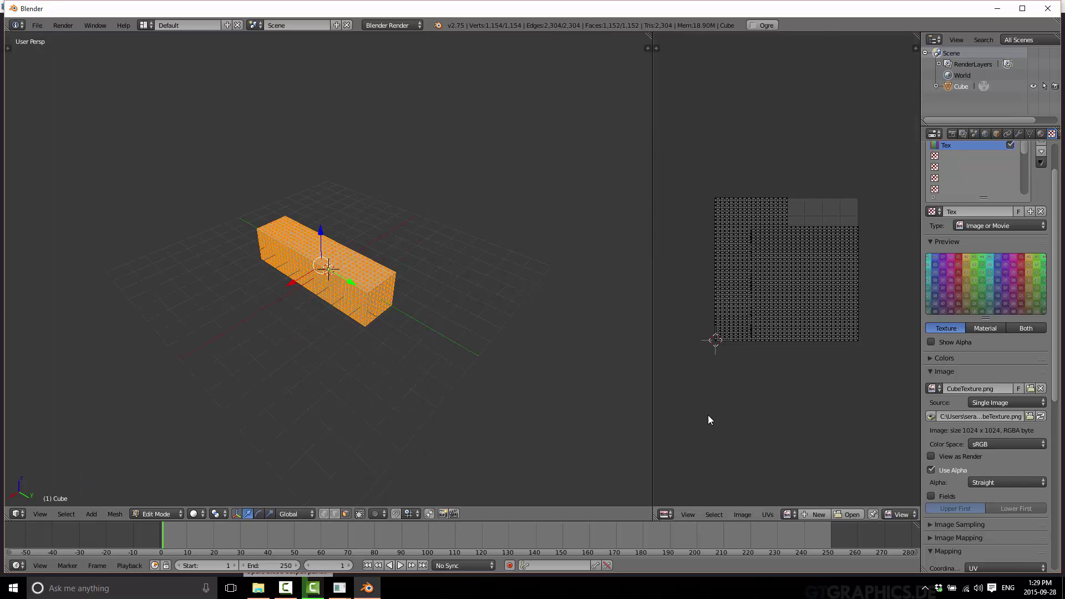
{"action": "left_click", "coordinate": [789, 515]}
{"action": "left_click", "coordinate": [821, 401]}
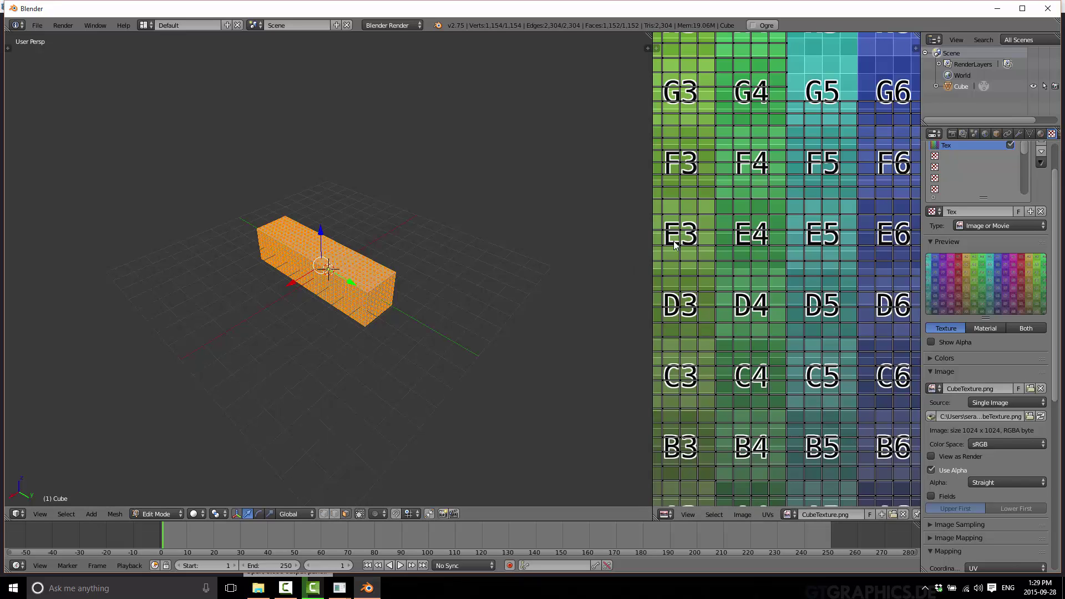
Set the viewport shading to Material and return the box to Object Mode.
{"action": "left_click", "coordinate": [200, 514]}
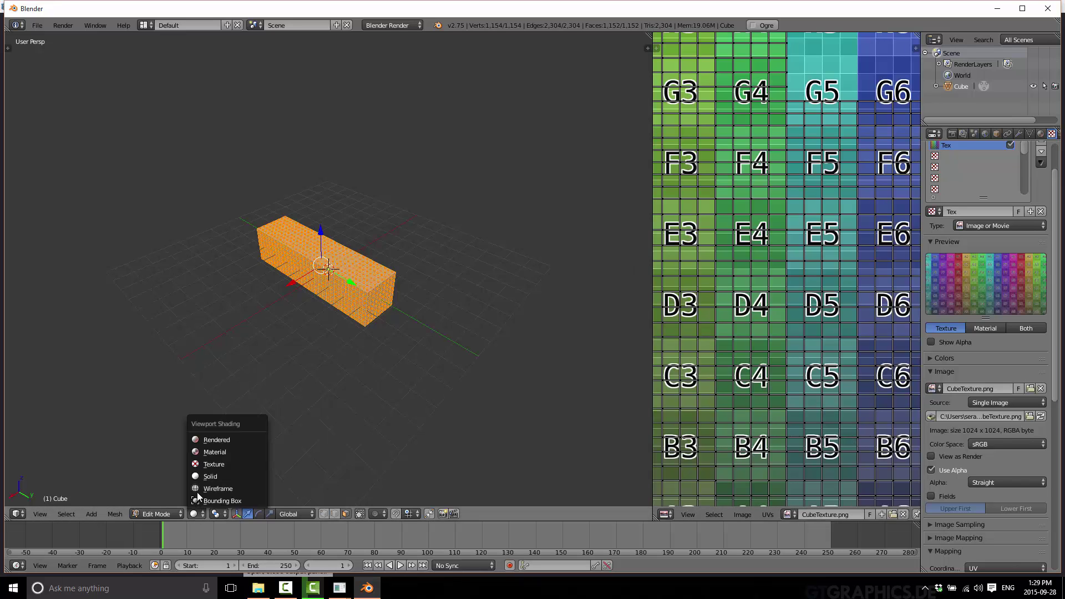
{"action": "left_click", "coordinate": [208, 450]}
{"action": "scroll", "coordinate": [353, 325], "scroll_direction": "up", "scroll_amount": 1}
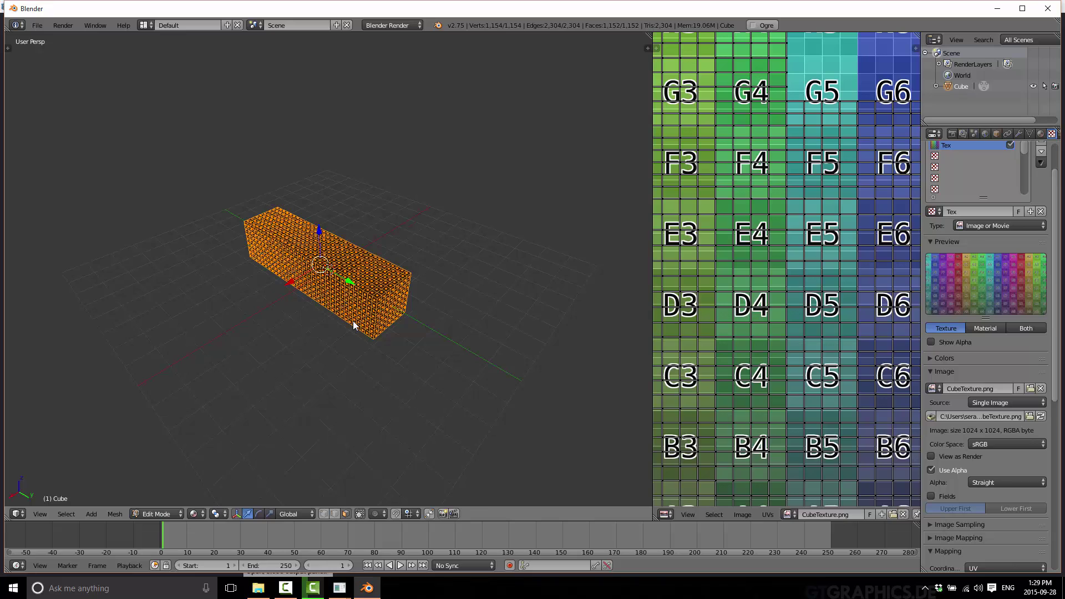
{"action": "key", "text": "Tab"}
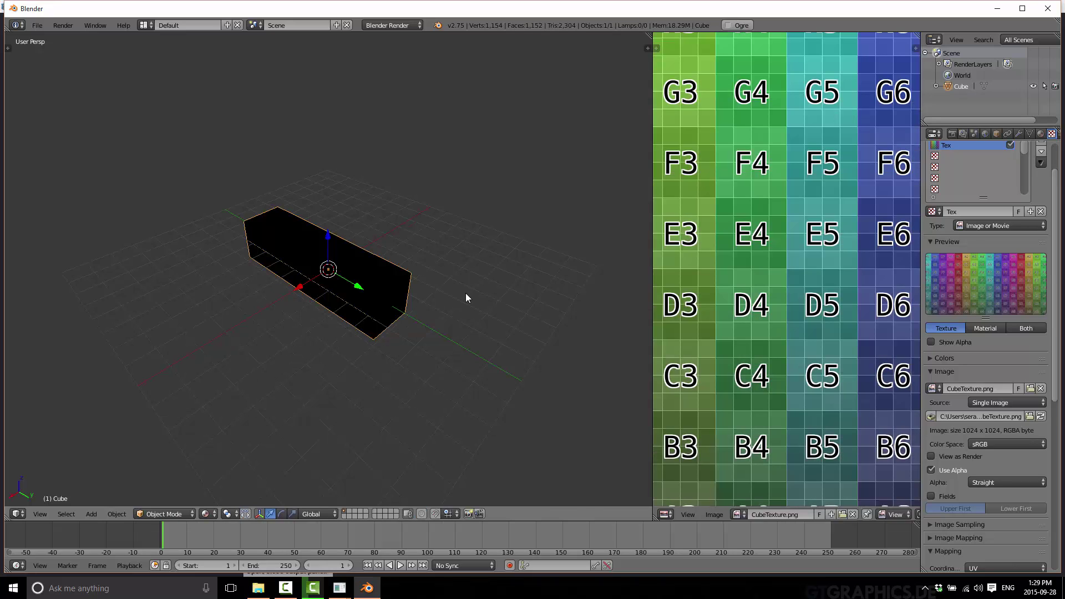
Make the box's material Shadeless so its texture displays without lighting.
{"action": "key", "text": "n"}
{"action": "key", "text": "n"}
{"action": "scroll", "coordinate": [1005, 334], "scroll_direction": "down", "scroll_amount": 12}
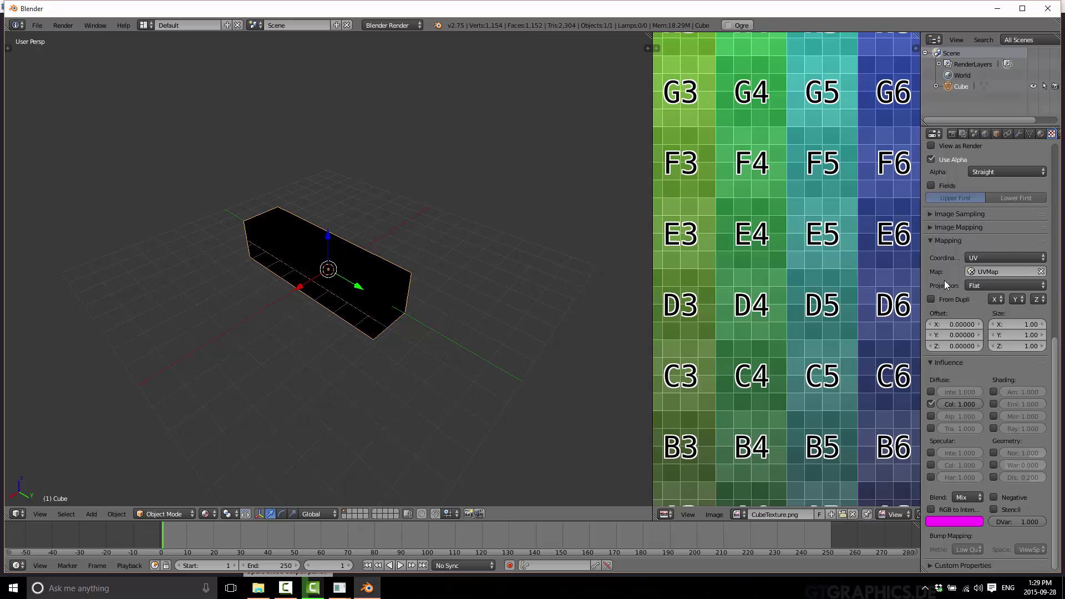
{"action": "left_click", "coordinate": [1040, 134]}
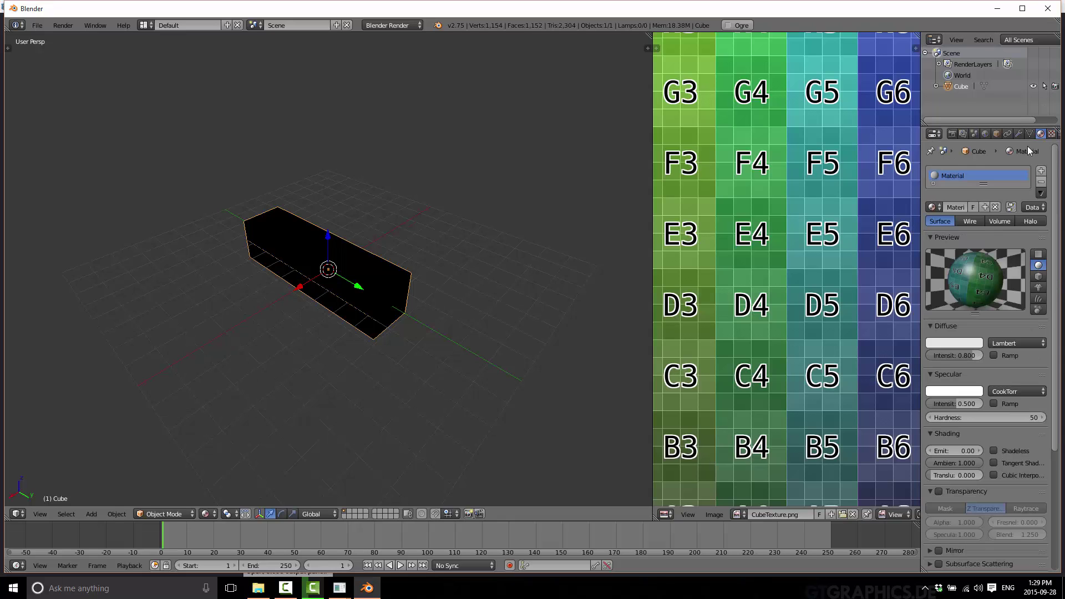
{"action": "left_click", "coordinate": [993, 451]}
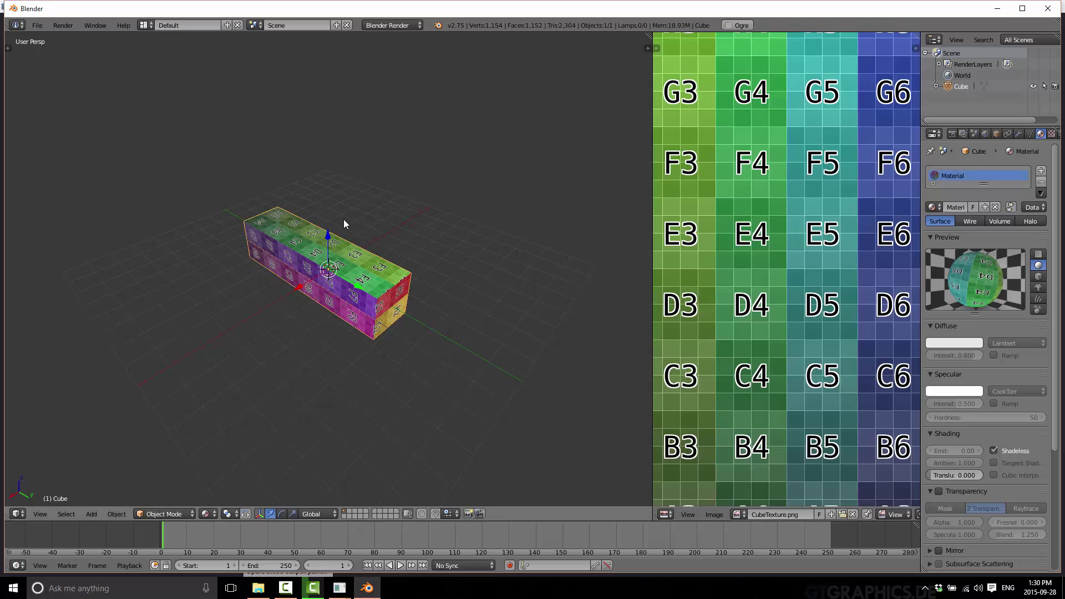
Display the box as wireframe and place the 3D cursor inside one end of it, checking its position from several angles.
{"action": "middle_click_drag", "start_coordinate": [344, 223], "coordinate": [298, 318]}
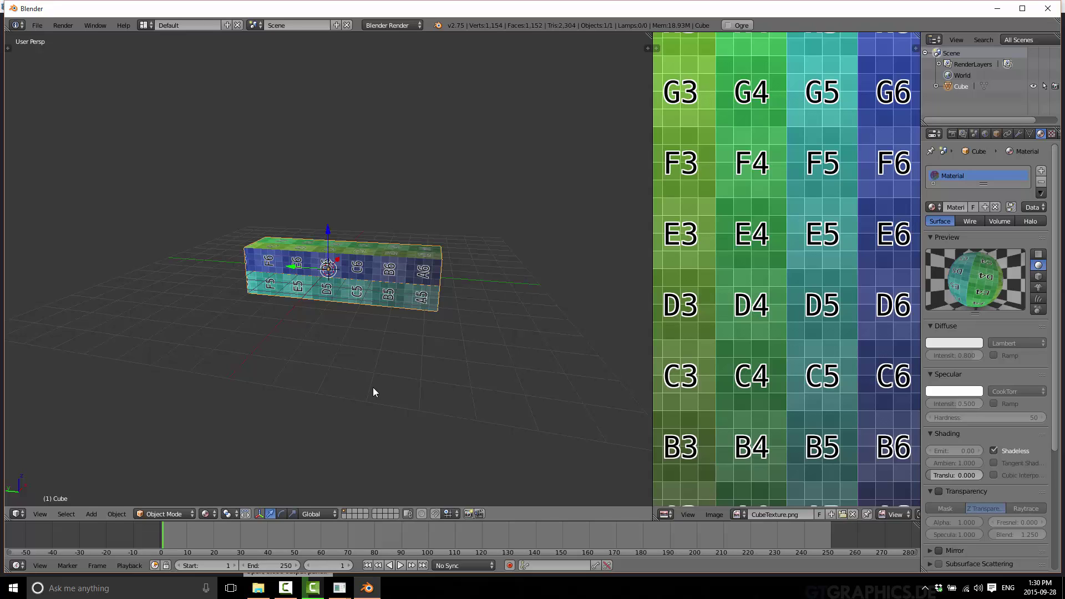
{"action": "key", "text": "z"}
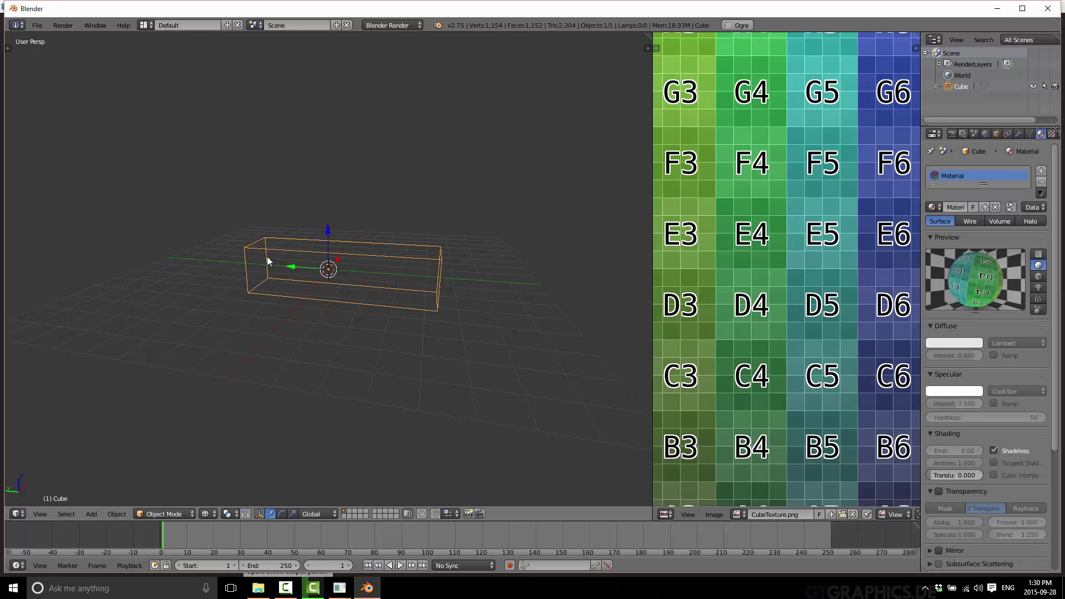
{"action": "middle_click_drag", "start_coordinate": [343, 317], "coordinate": [357, 294]}
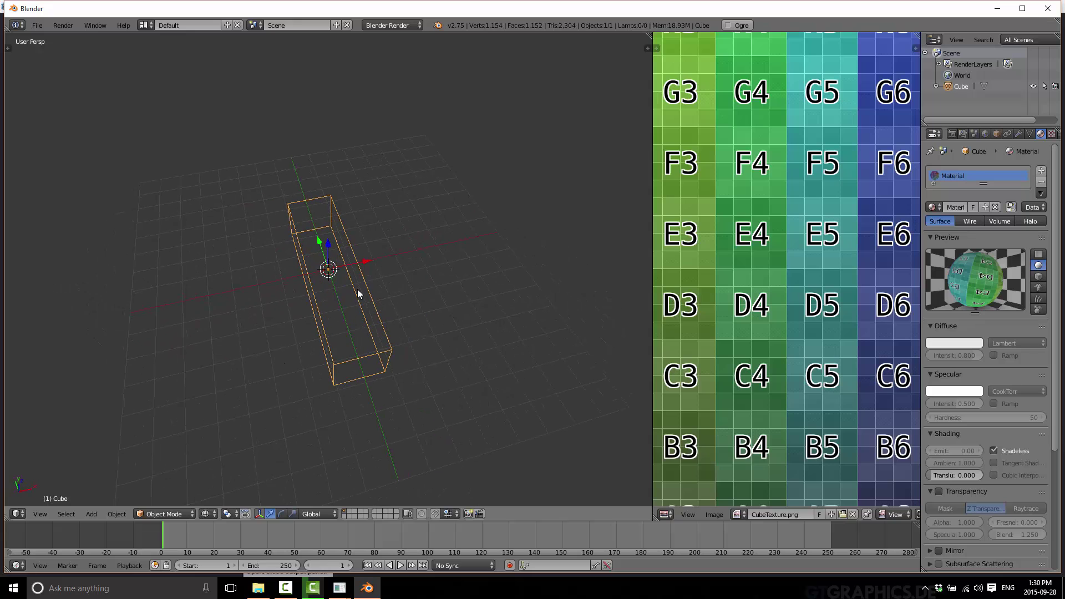
{"action": "middle_click_drag", "start_coordinate": [355, 337], "coordinate": [350, 277]}
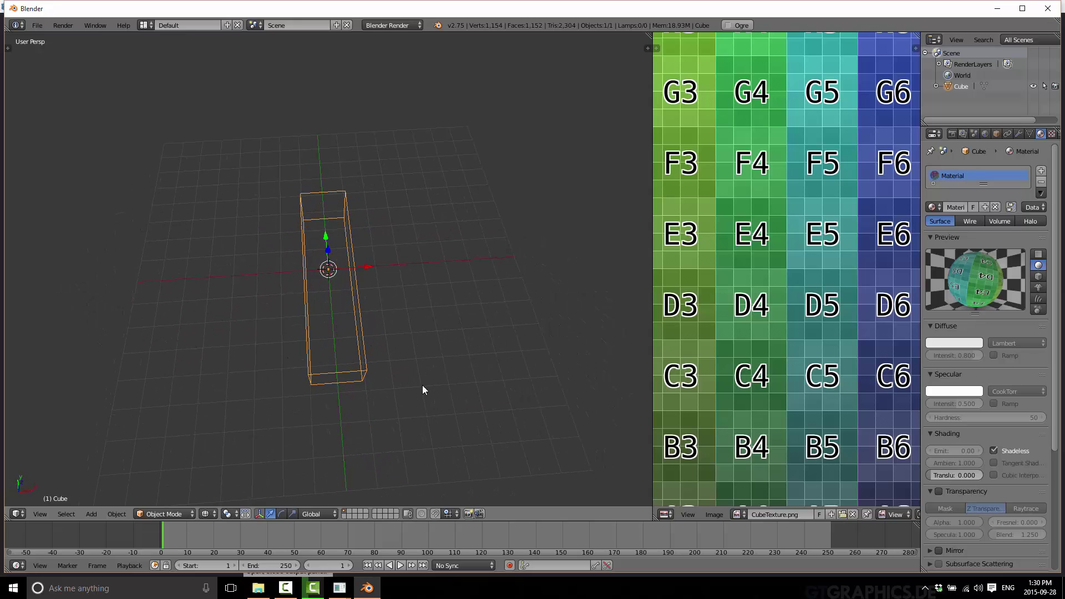
{"action": "middle_click_drag", "start_coordinate": [421, 385], "coordinate": [499, 339]}
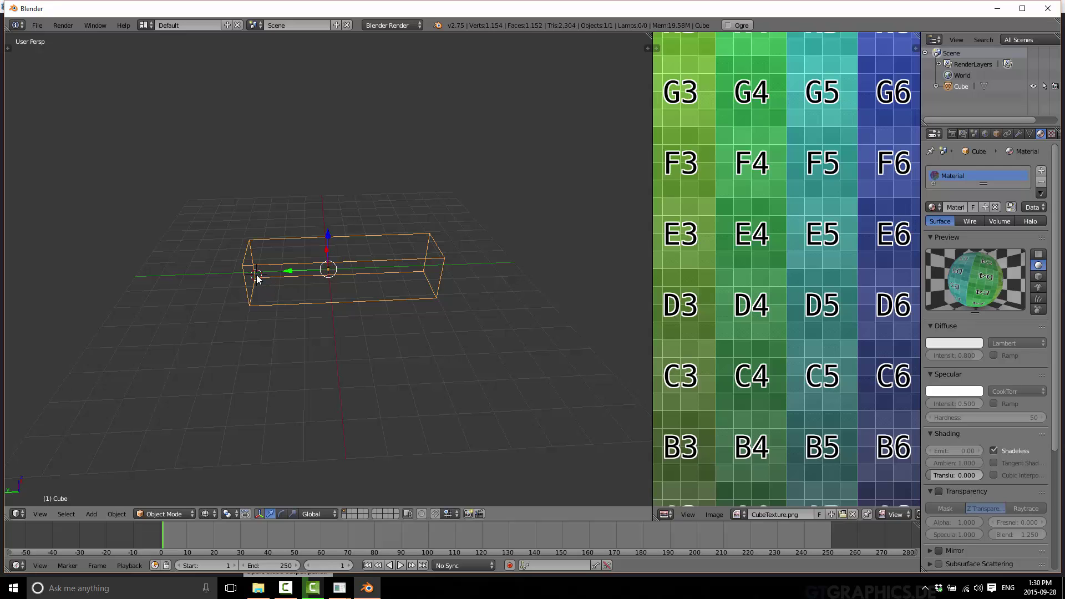
{"action": "middle_click_drag", "start_coordinate": [318, 318], "coordinate": [288, 271]}
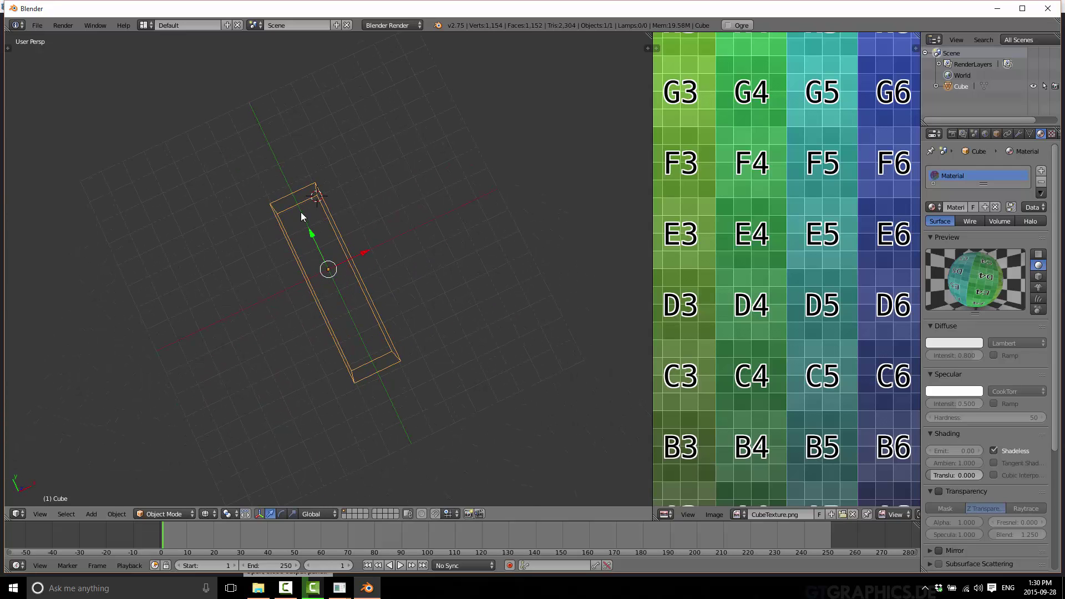
{"action": "middle_click_drag", "start_coordinate": [308, 231], "coordinate": [444, 194]}
{"action": "middle_click_drag", "start_coordinate": [304, 252], "coordinate": [319, 288]}
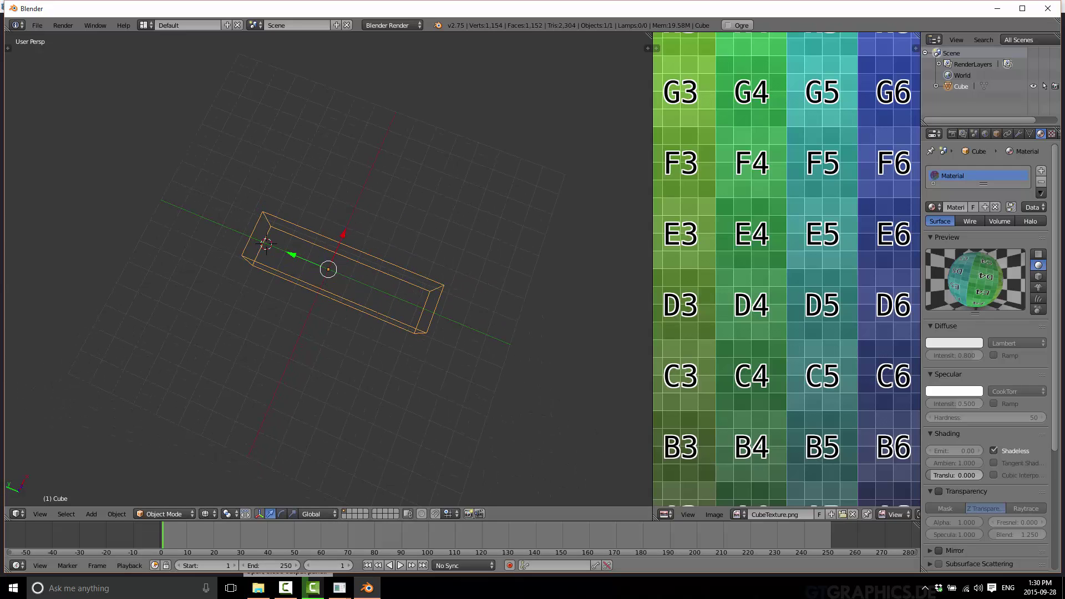
Add a single-bone armature at the 3D cursor inside the end of the box.
{"action": "left_click", "coordinate": [91, 514]}
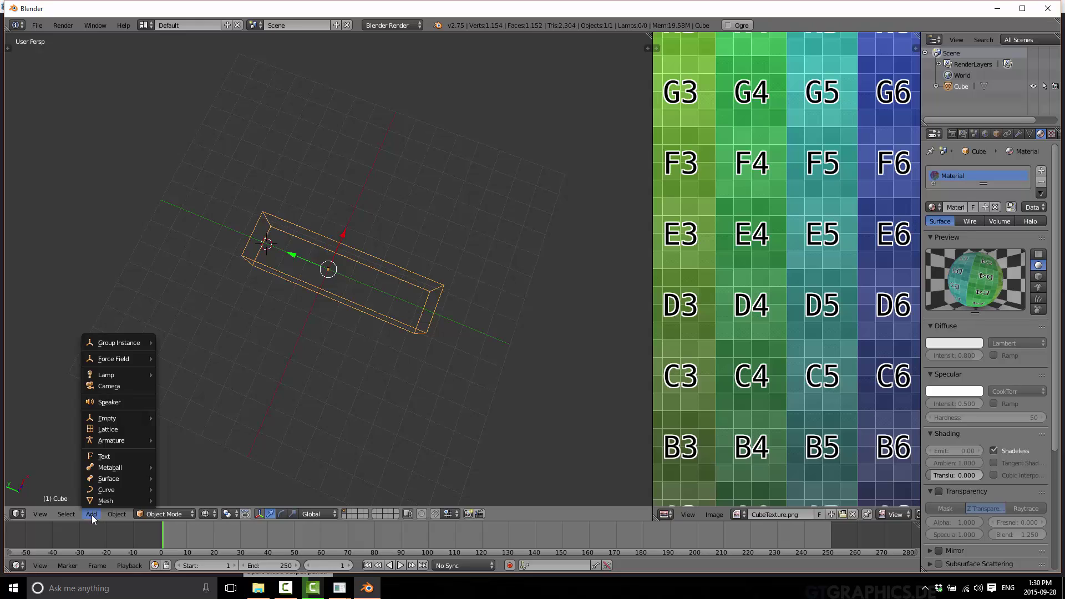
{"action": "mouse_move", "coordinate": [117, 442]}
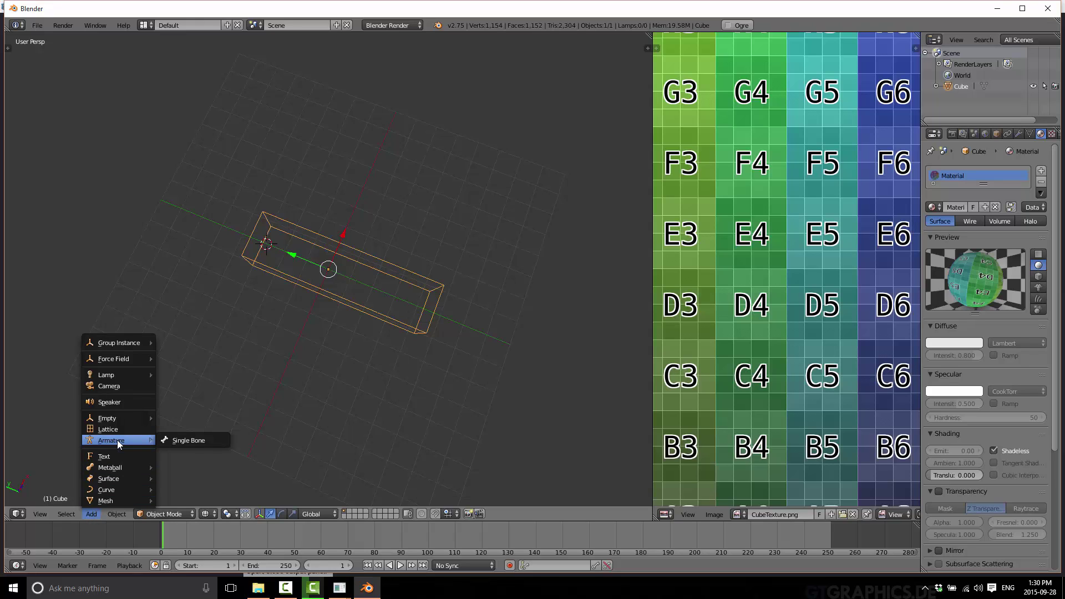
{"action": "left_click", "coordinate": [192, 440]}
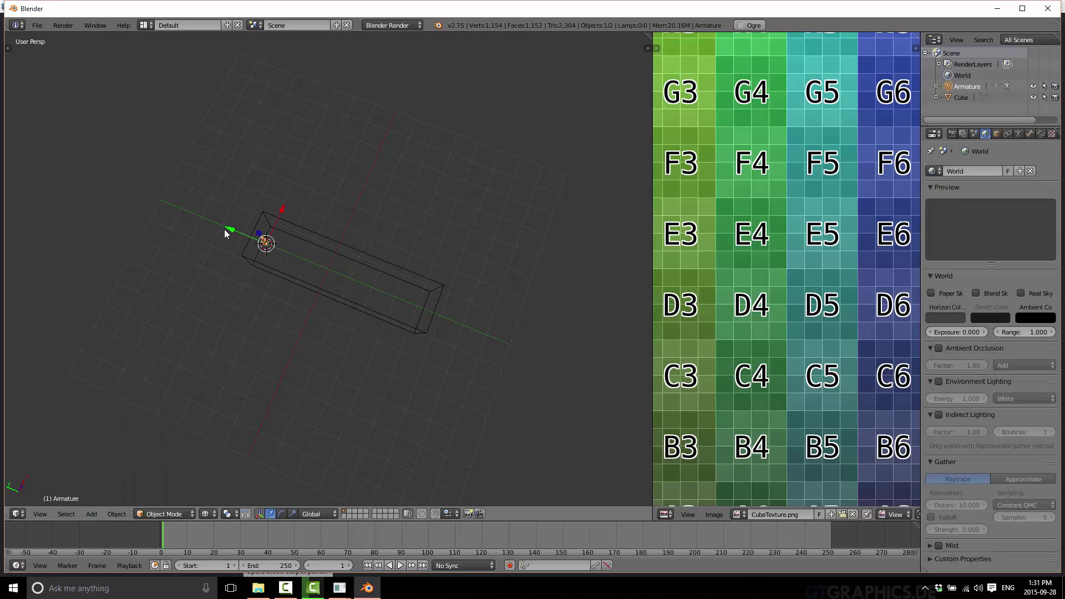
Rotate the armature 90 degrees about the X axis so the bone points along the box's length.
{"action": "middle_click_drag", "start_coordinate": [274, 305], "coordinate": [323, 222]}
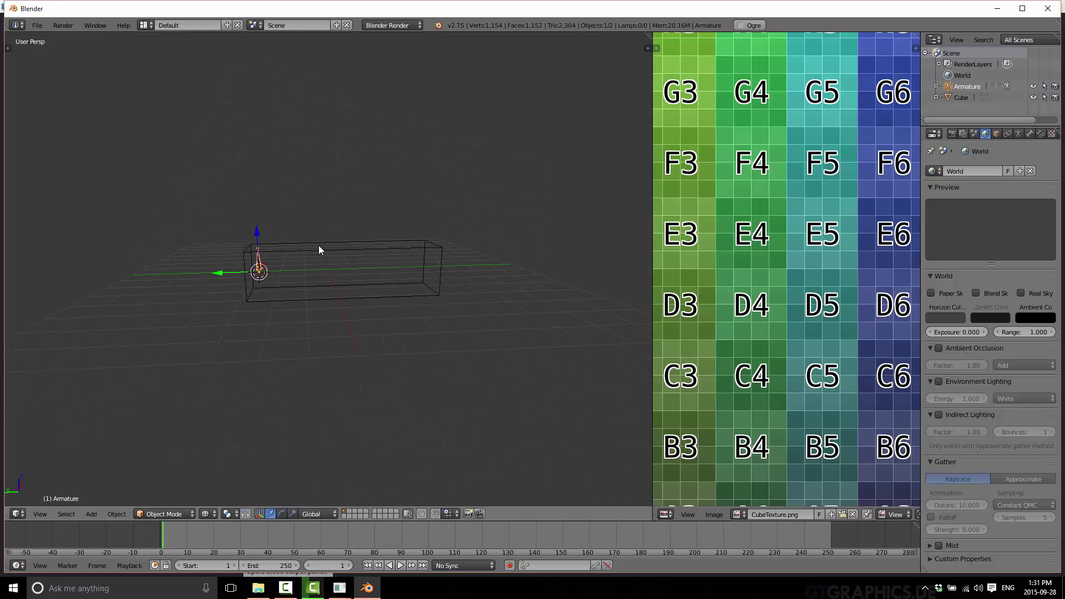
{"action": "key", "text": "r"}
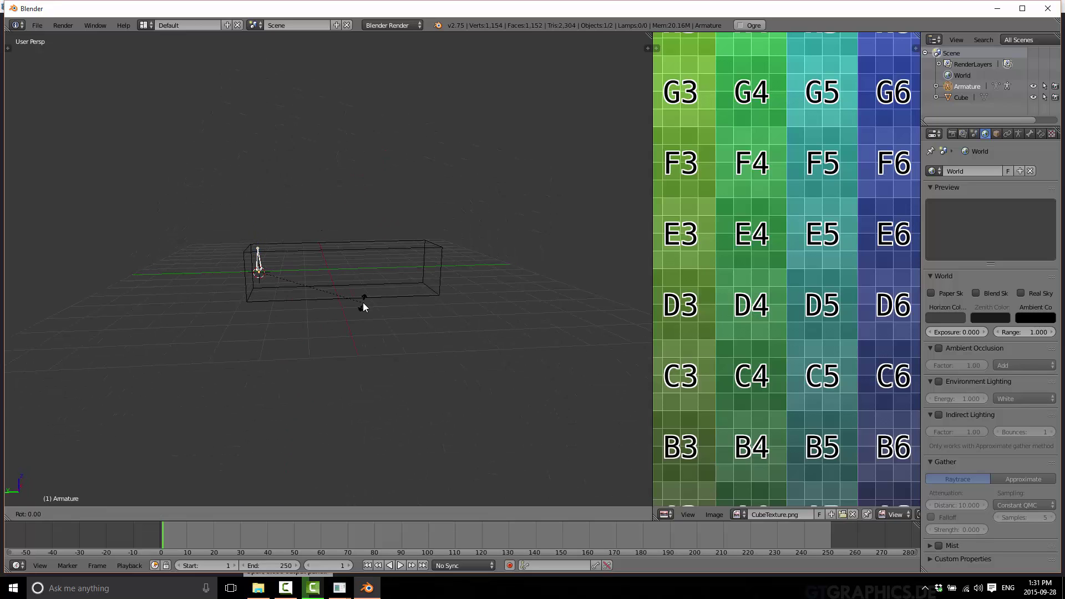
{"action": "type", "text": "x"}
{"action": "type", "text": "90"}
{"action": "key", "text": "Return"}
{"action": "middle_click_drag", "start_coordinate": [362, 302], "coordinate": [205, 236]}
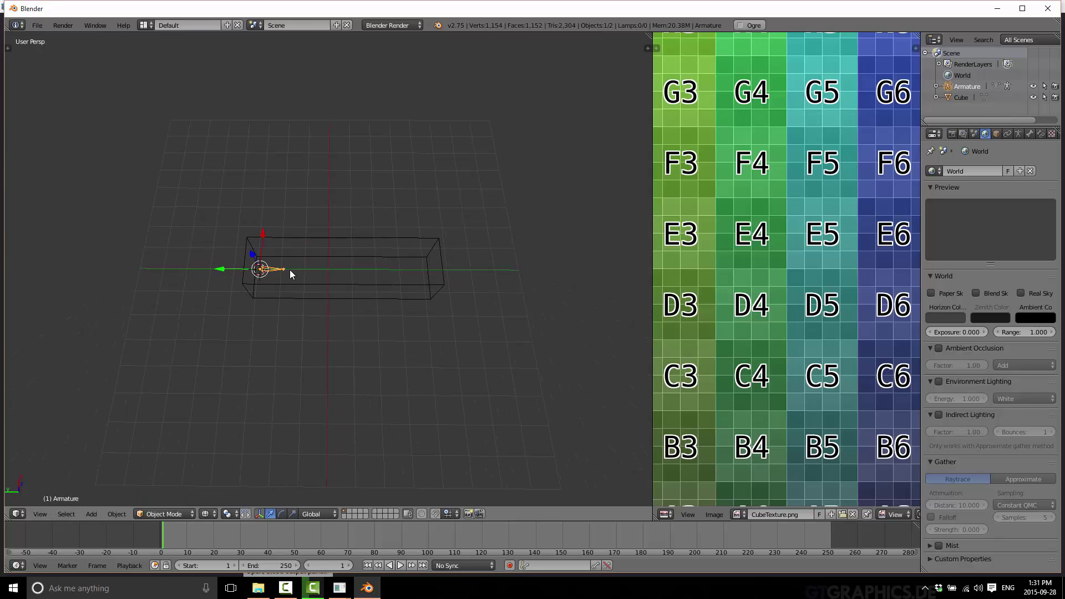
In Edit Mode, move the bone's tip along the Y axis to stretch it over about a third of the box's length.
{"action": "key", "text": "Tab"}
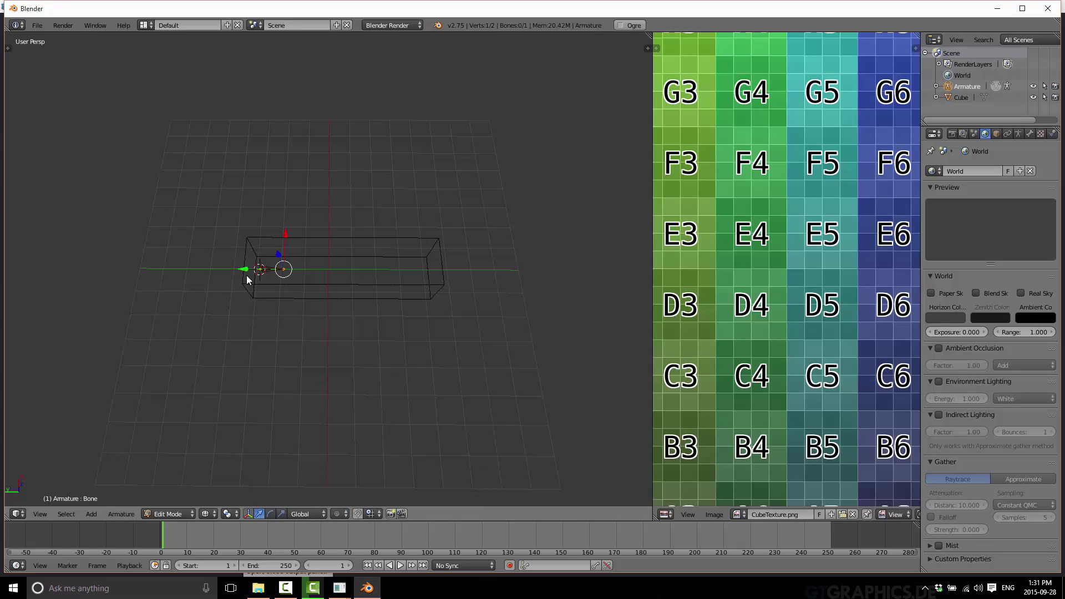
{"action": "key", "text": "g"}
{"action": "key", "text": "y"}
{"action": "left_click", "coordinate": [271, 280]}
Extrude two more bones from the tip, extending the chain to the far end of the box.
{"action": "key", "text": "e"}
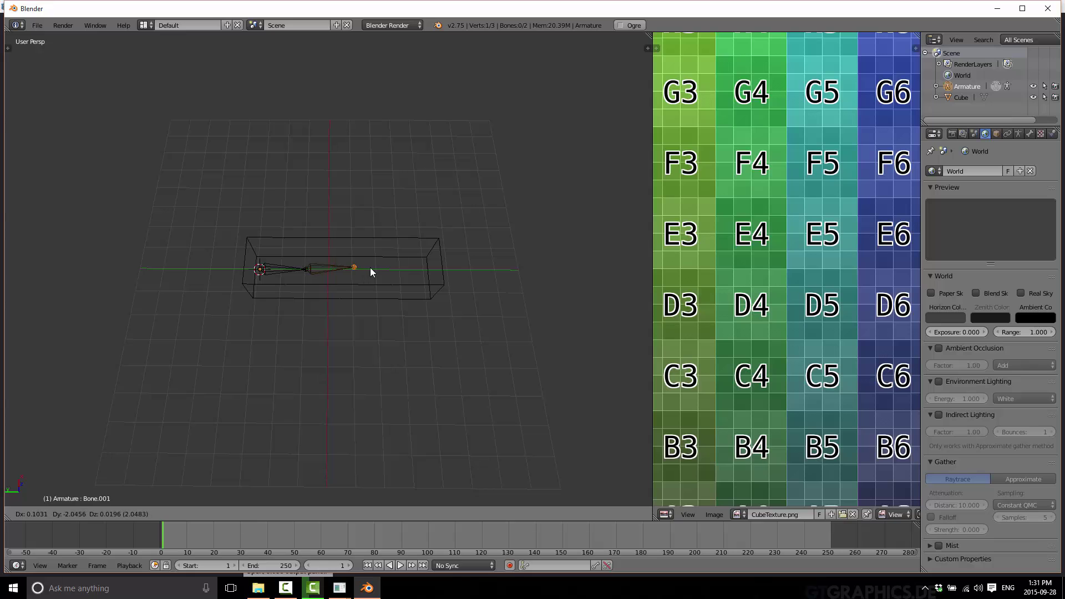
{"action": "left_click", "coordinate": [377, 274]}
{"action": "key", "text": "e"}
{"action": "left_click", "coordinate": [442, 271]}
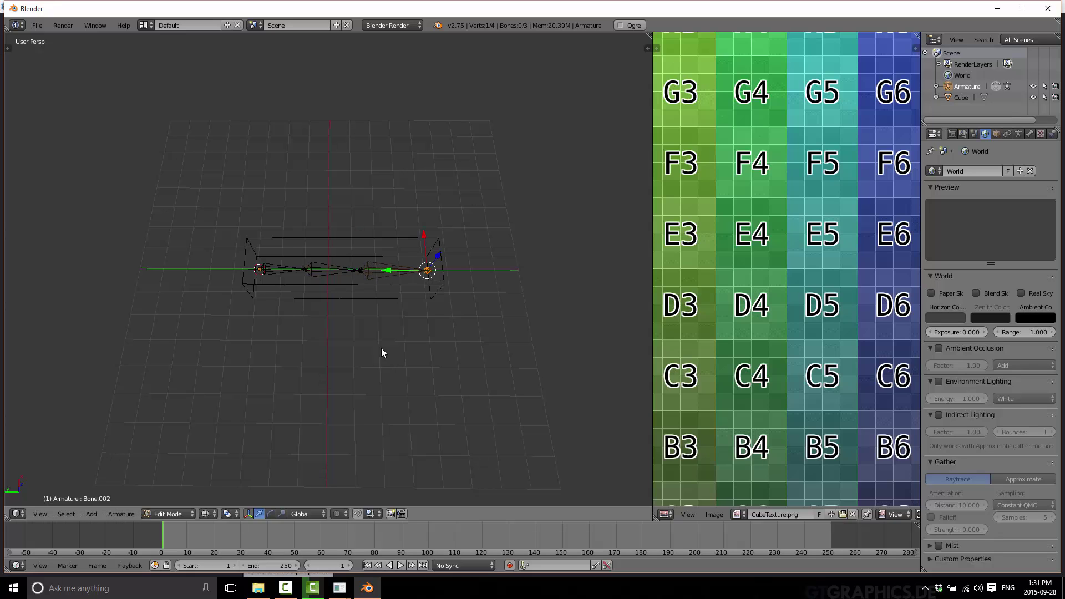
Return to Object Mode and parent the box to the armature using Armature Deform With Automatic Weights.
{"action": "middle_click_drag", "start_coordinate": [382, 348], "coordinate": [381, 248]}
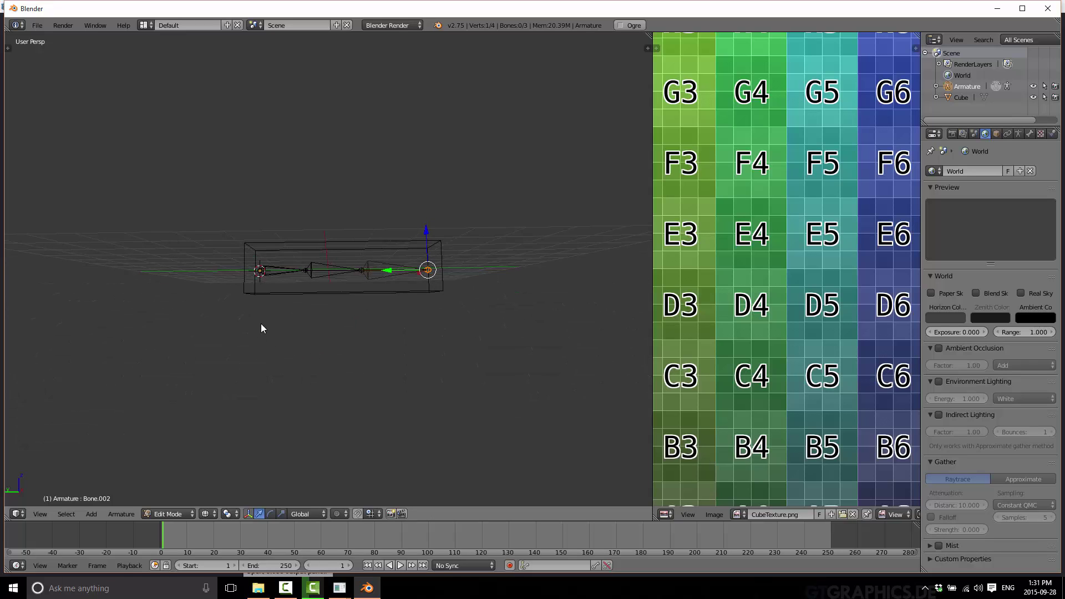
{"action": "key", "text": "Tab"}
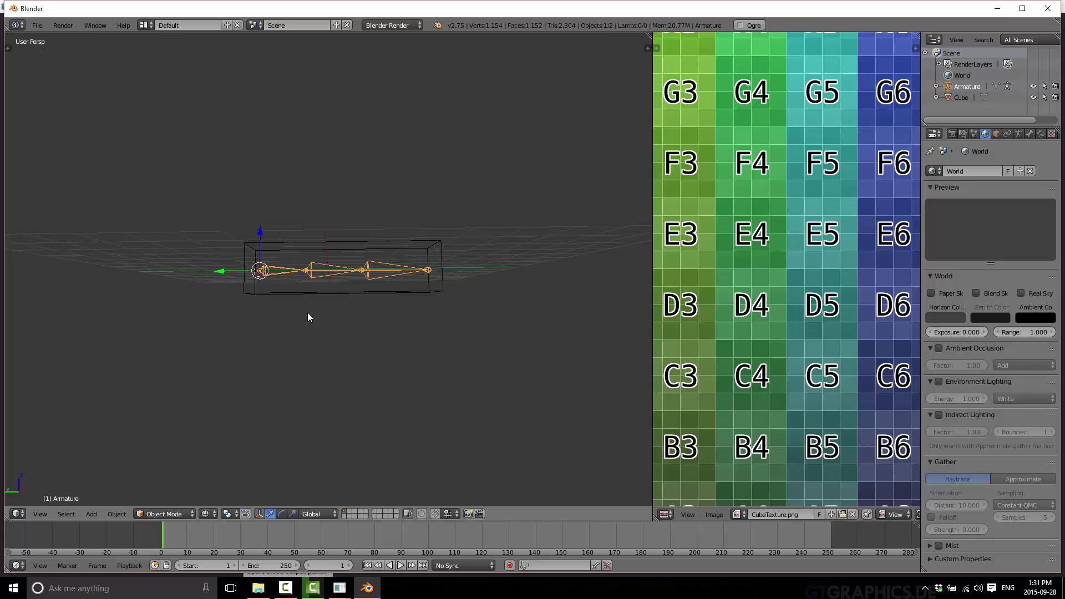
{"action": "right_click", "coordinate": [278, 248]}
{"action": "right_click", "coordinate": [271, 277], "text": "shift"}
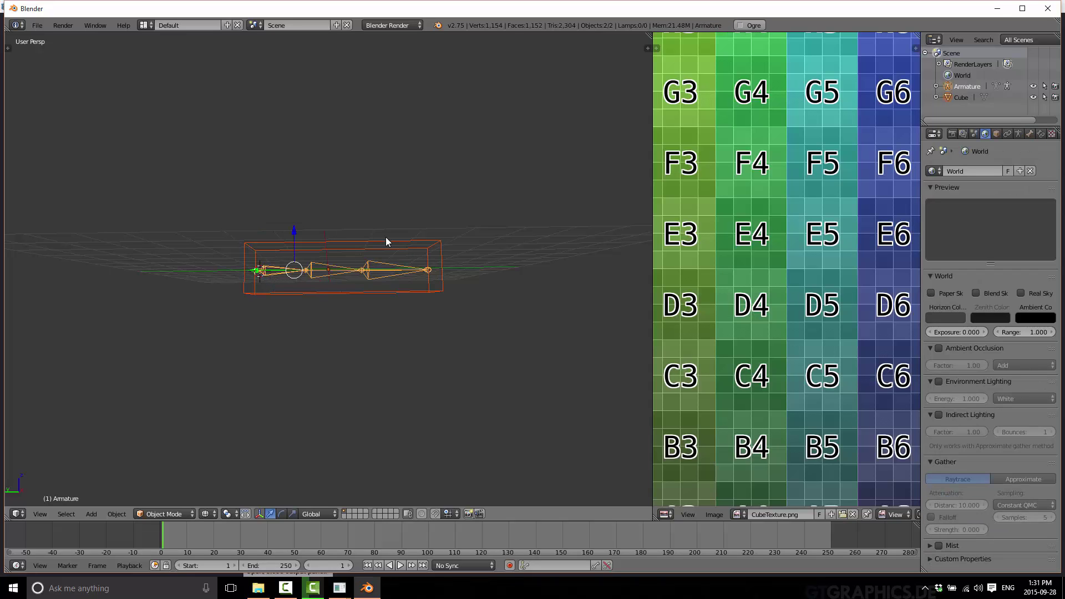
{"action": "key", "text": "ctrl+p"}
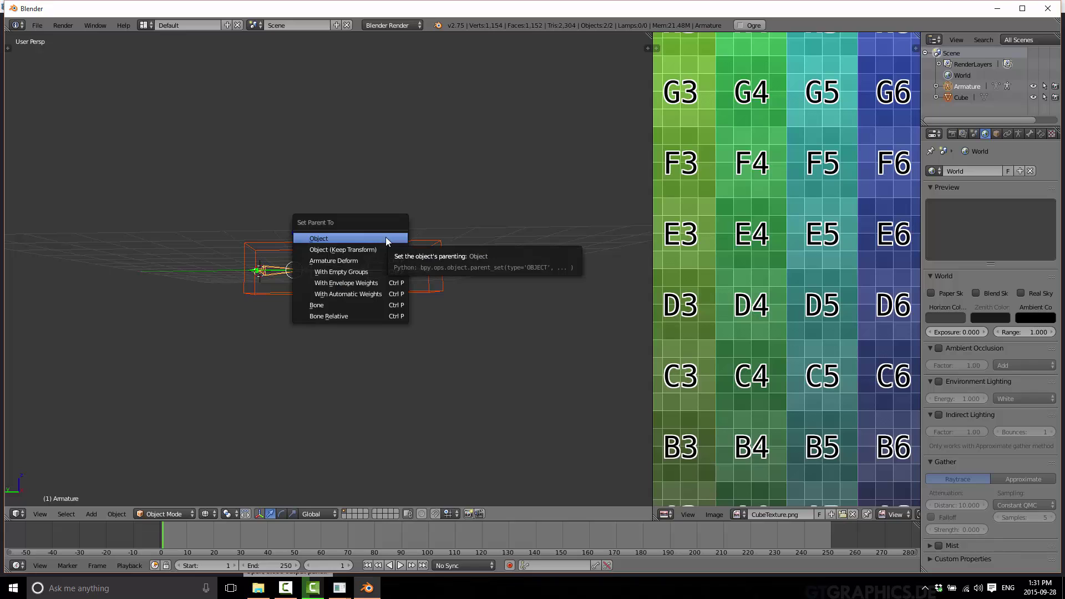
{"action": "left_click", "coordinate": [347, 294]}
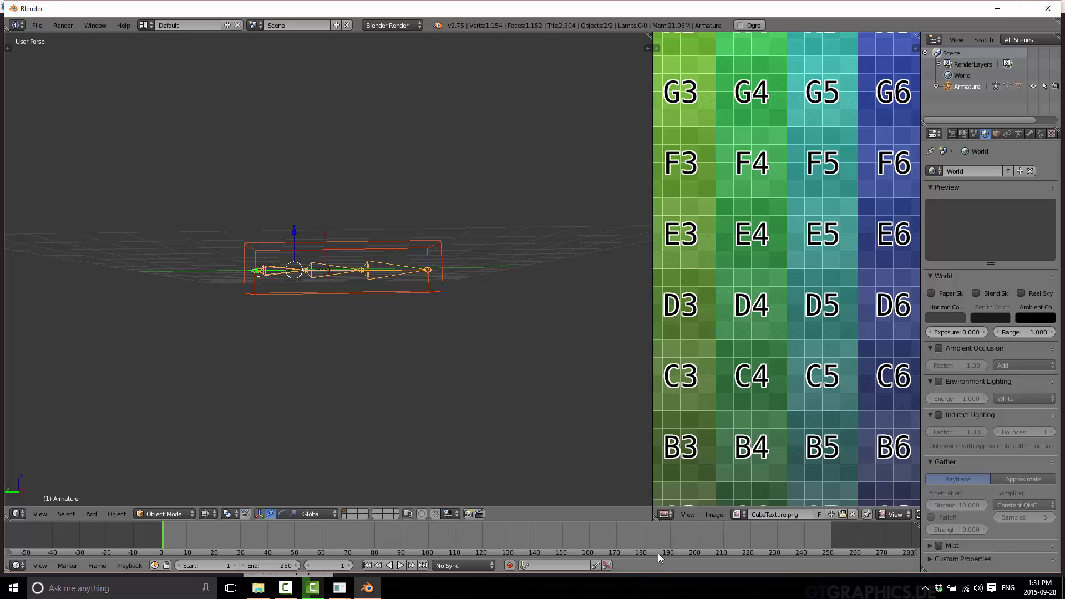
Change the image editor area to a Dope Sheet and set it to Action Editor mode.
{"action": "left_click", "coordinate": [666, 514]}
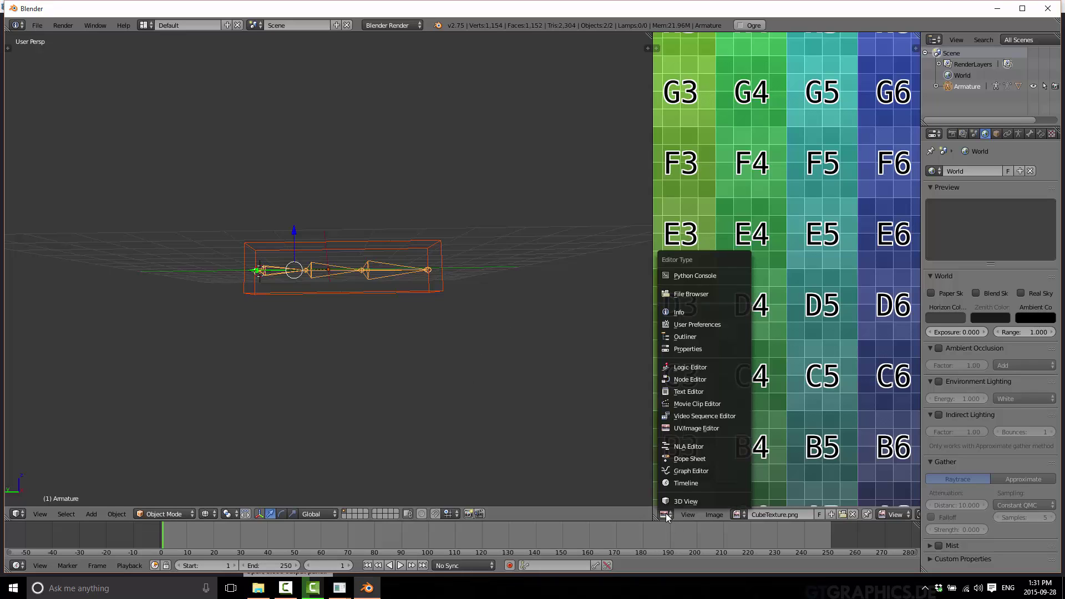
{"action": "left_click", "coordinate": [692, 464]}
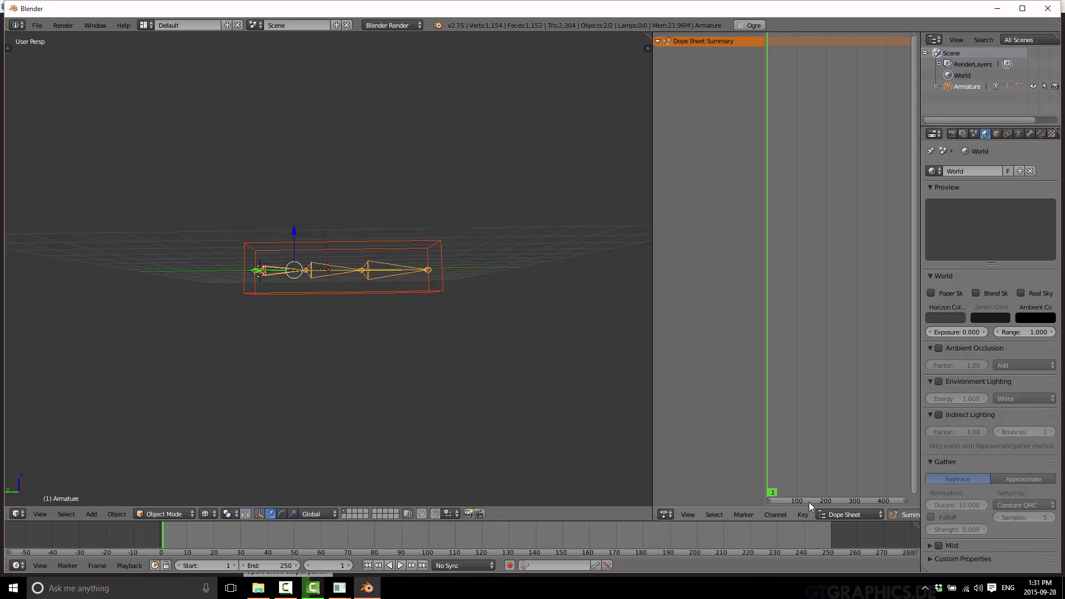
{"action": "left_click", "coordinate": [878, 512]}
{"action": "left_click", "coordinate": [864, 489]}
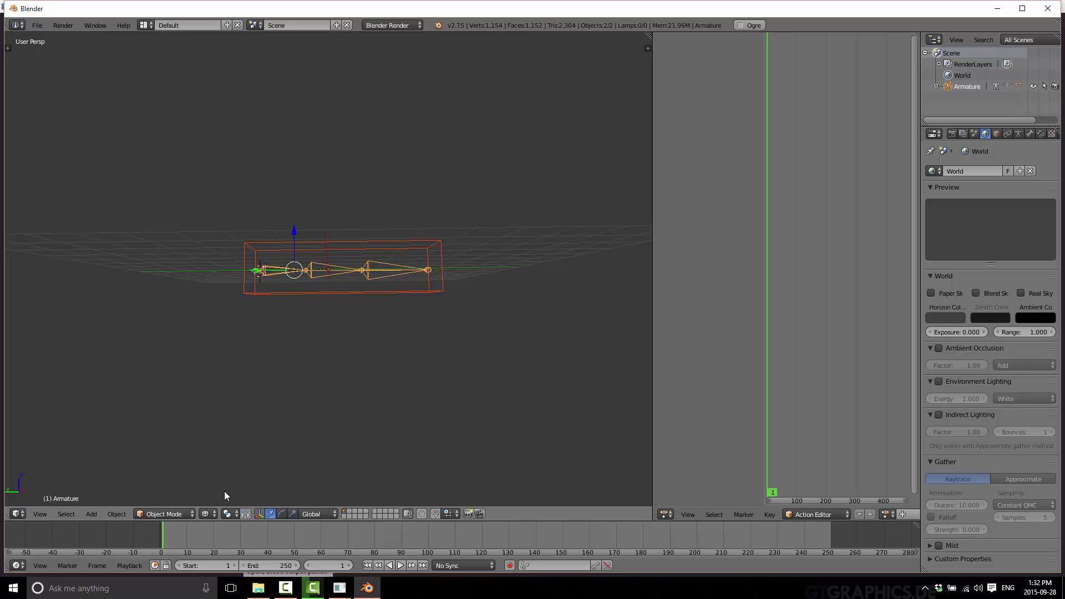
Set the animation's end frame to 100.
{"action": "left_click", "coordinate": [277, 564]}
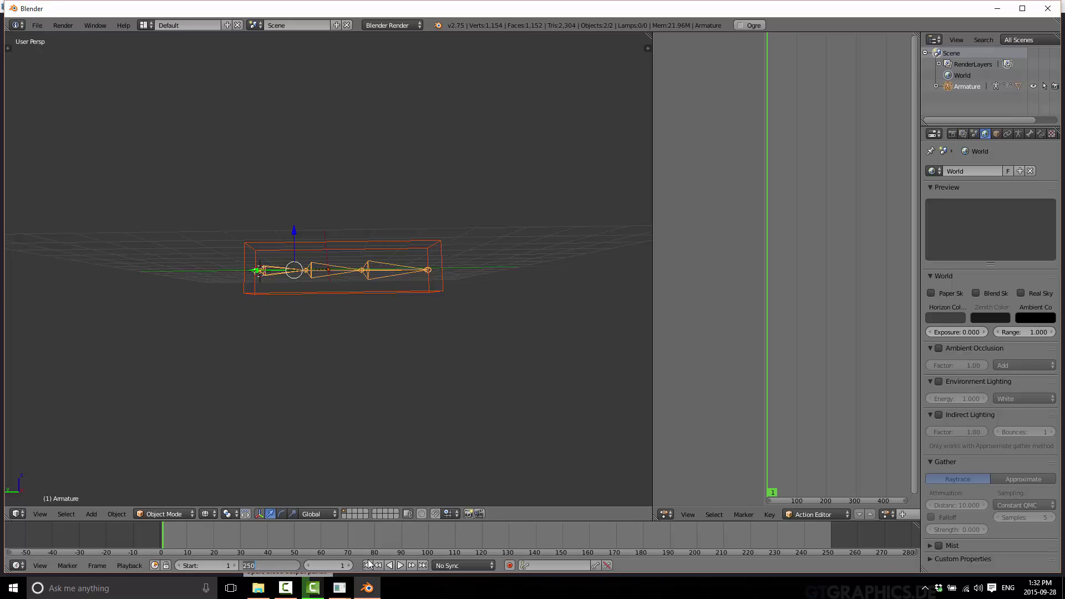
{"action": "type", "text": "100"}
{"action": "key", "text": "Return"}
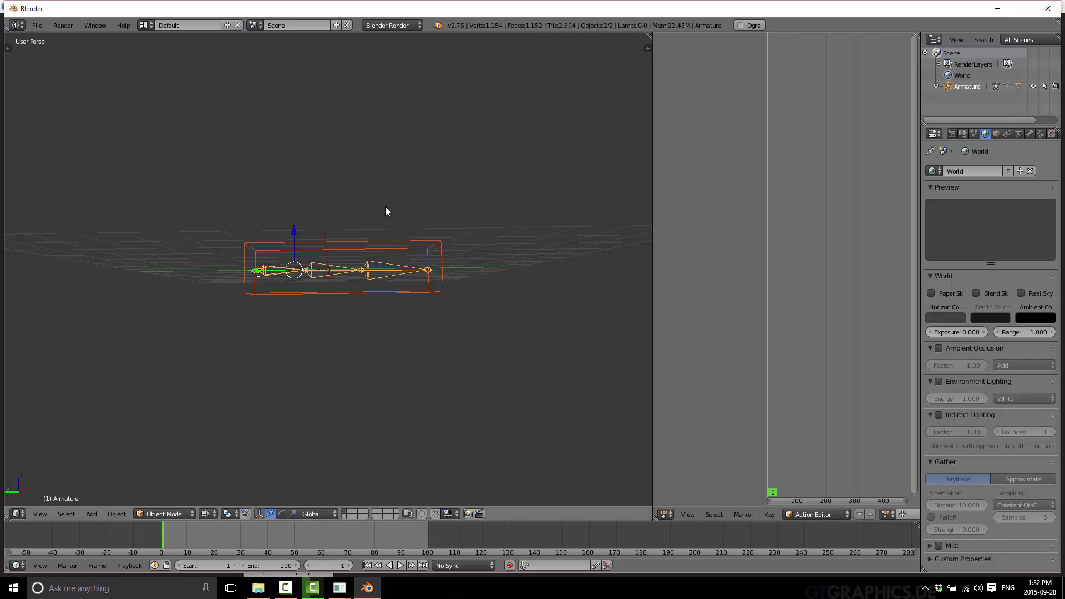
Put the armature in Pose Mode and insert a LocRotScale keyframe for all three bones at frame 1.
{"action": "middle_click_drag", "start_coordinate": [481, 286], "coordinate": [459, 297]}
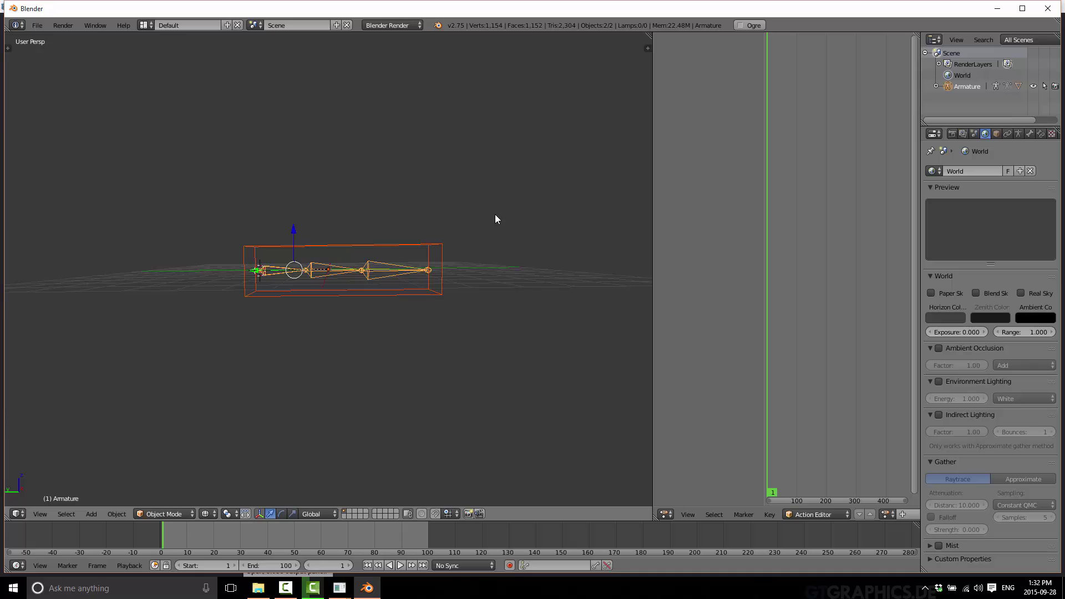
{"action": "right_click", "coordinate": [275, 272]}
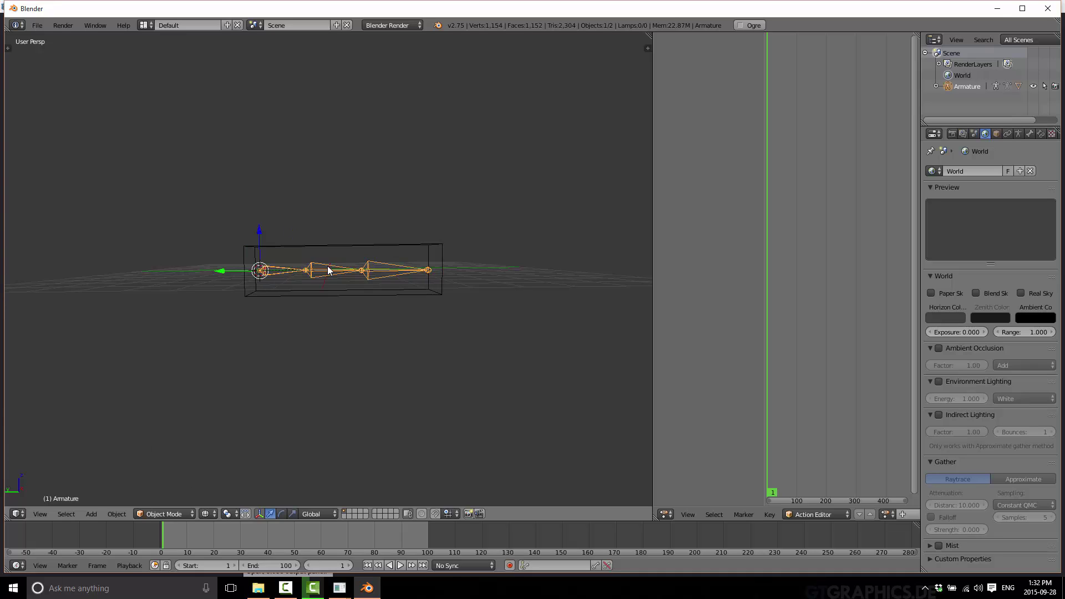
{"action": "left_click", "coordinate": [188, 513]}
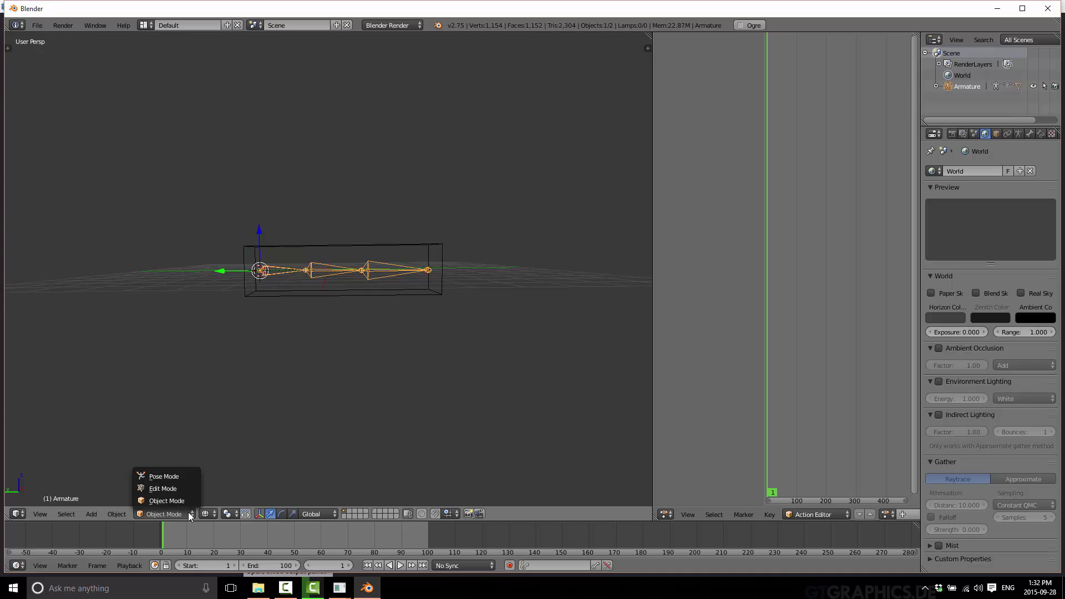
{"action": "left_click", "coordinate": [167, 477]}
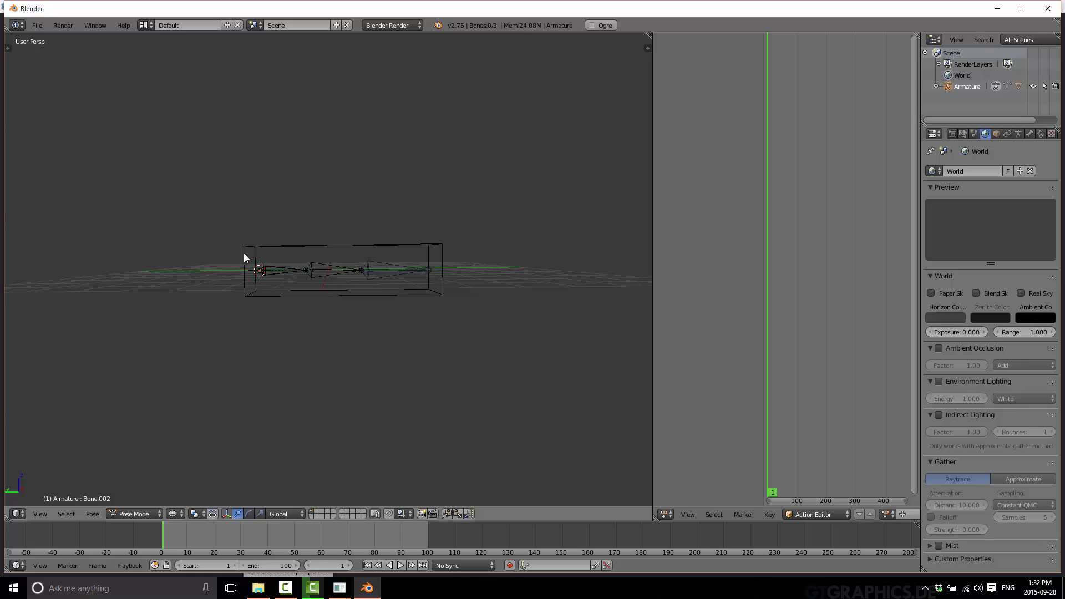
{"action": "key", "text": "a"}
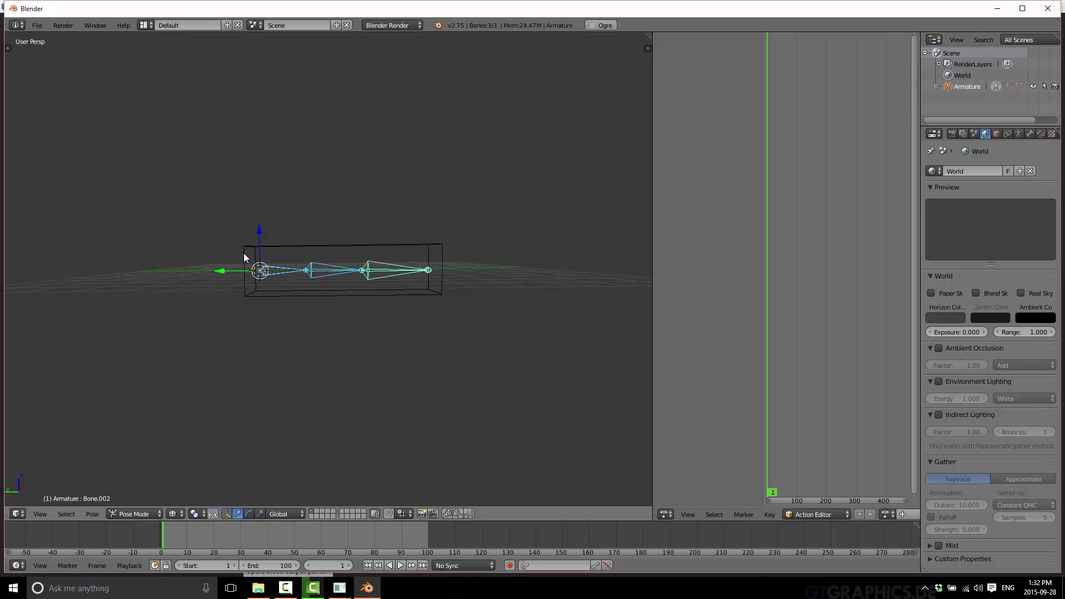
{"action": "key", "text": "i"}
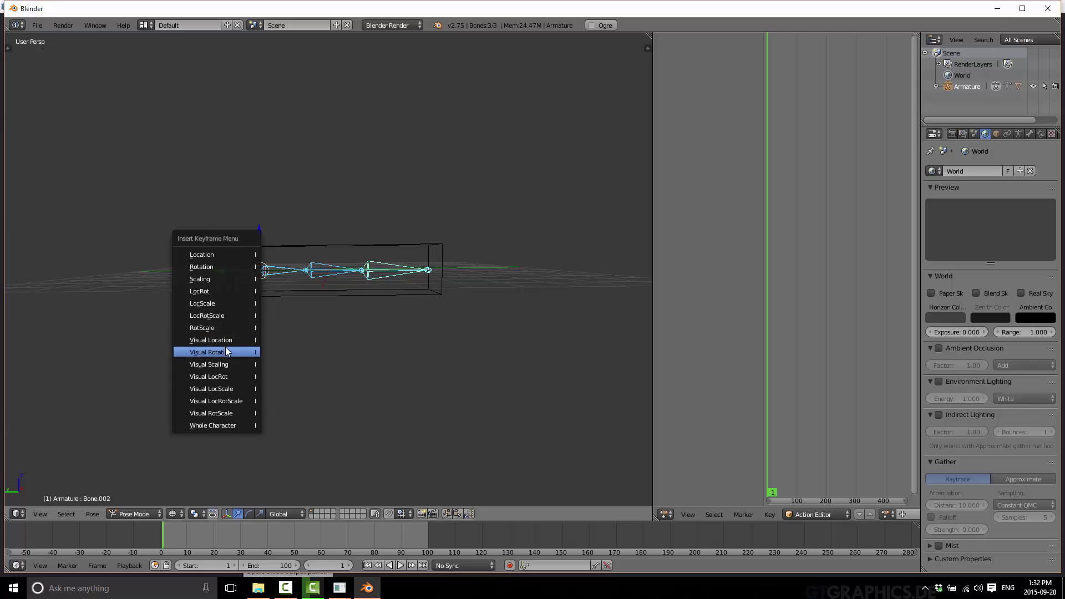
{"action": "left_click", "coordinate": [208, 314]}
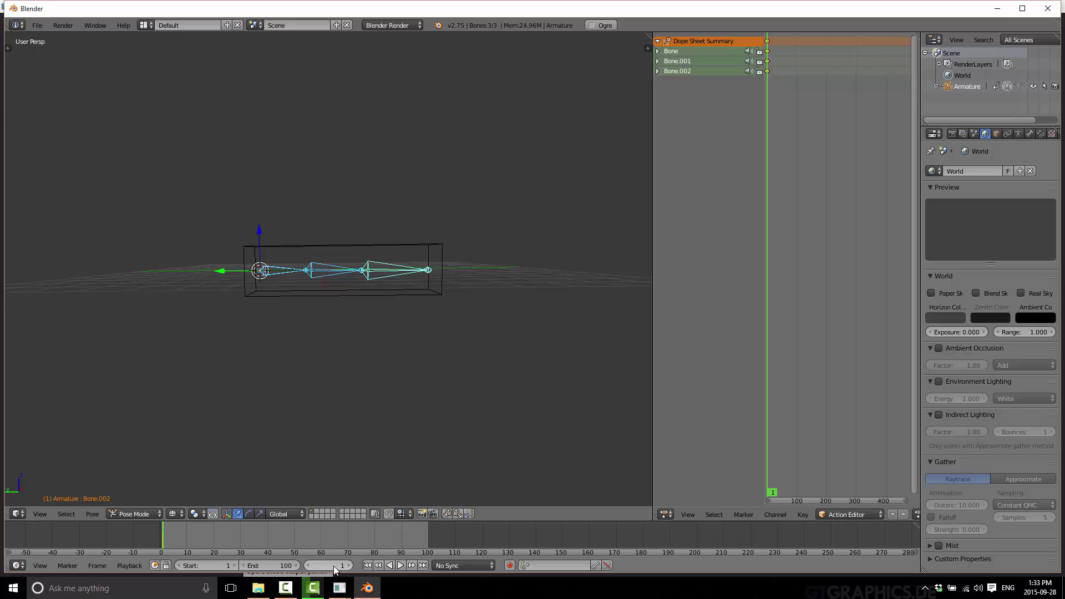
Insert a LocRotScale keyframe for all bones at frame 0 as well.
{"action": "left_click", "coordinate": [161, 536]}
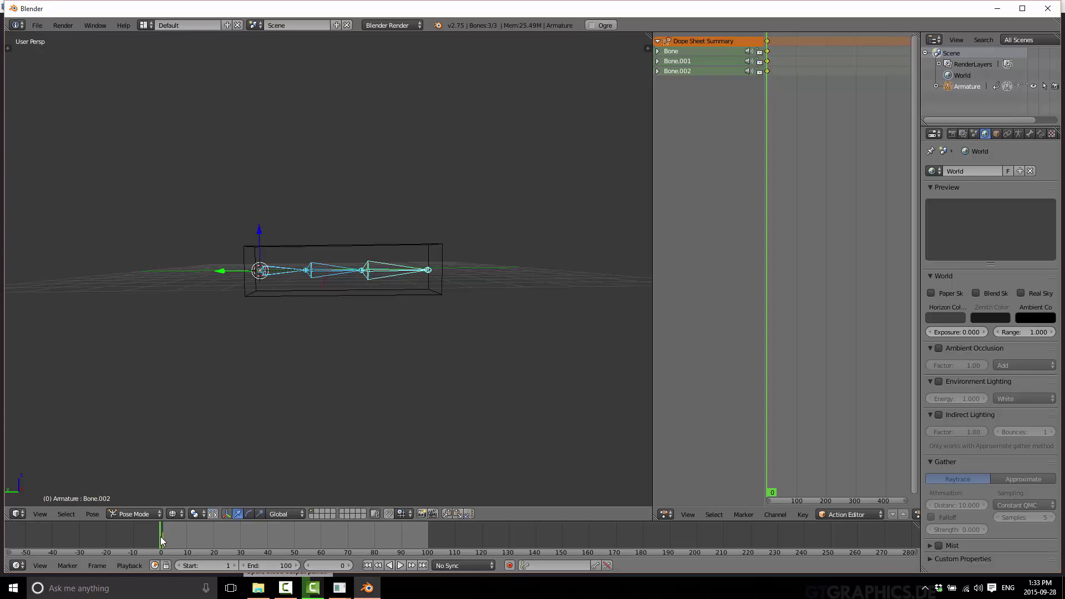
{"action": "key", "text": "i"}
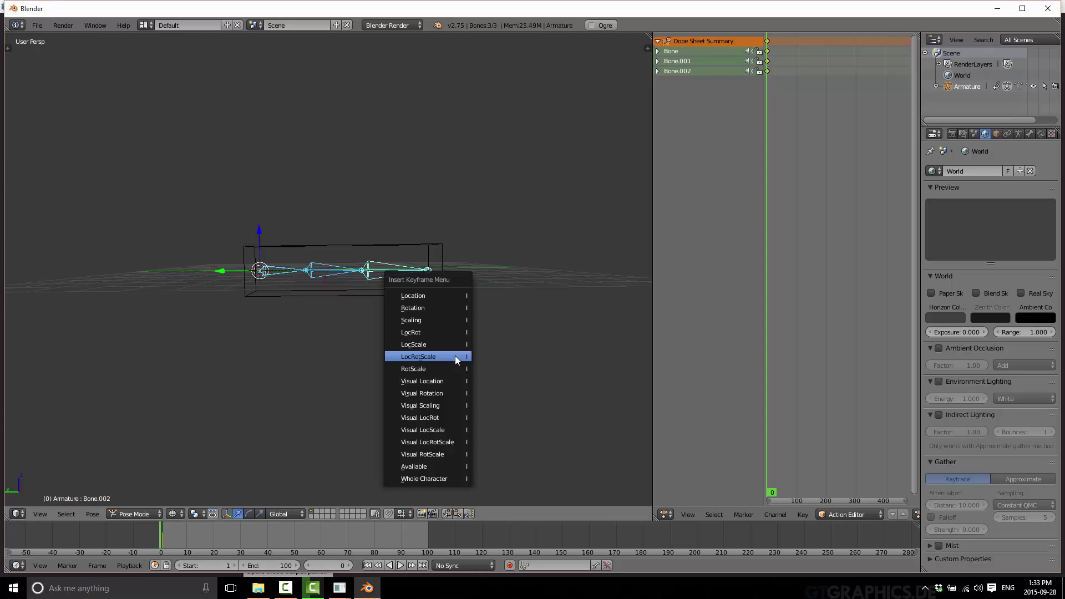
{"action": "left_click", "coordinate": [455, 355]}
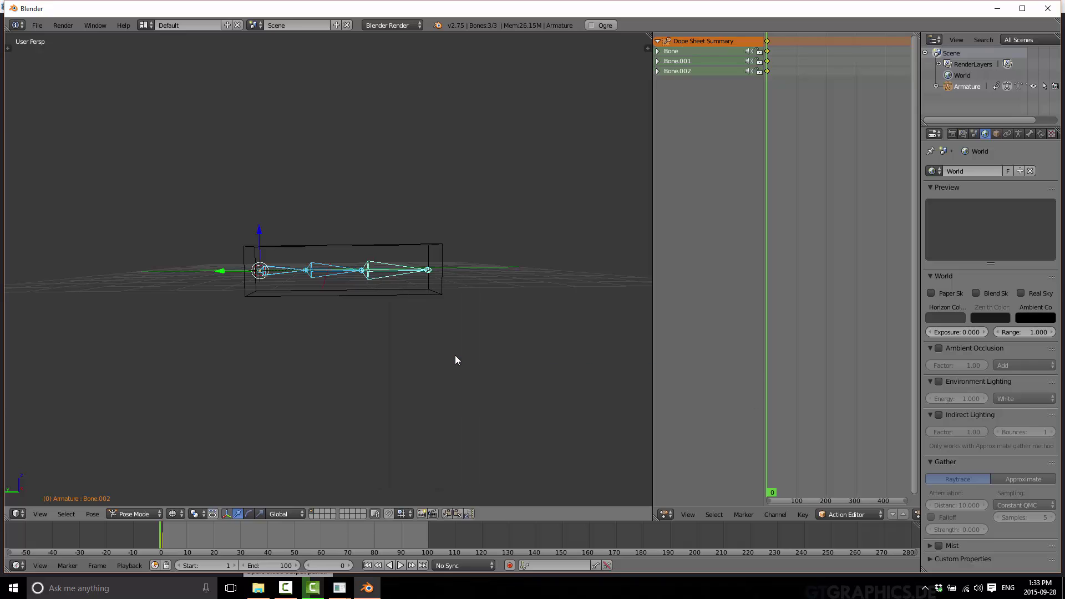
At frame 25, rotate the middle bone about the X axis so the box bends upward by roughly 25 degrees.
{"action": "left_click", "coordinate": [228, 538]}
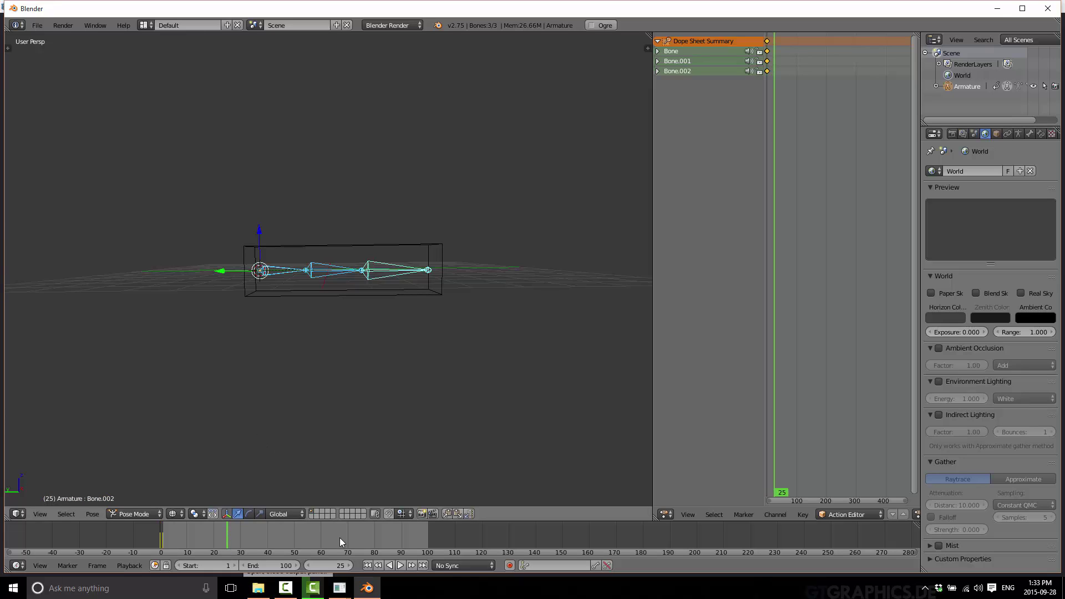
{"action": "right_click", "coordinate": [318, 274]}
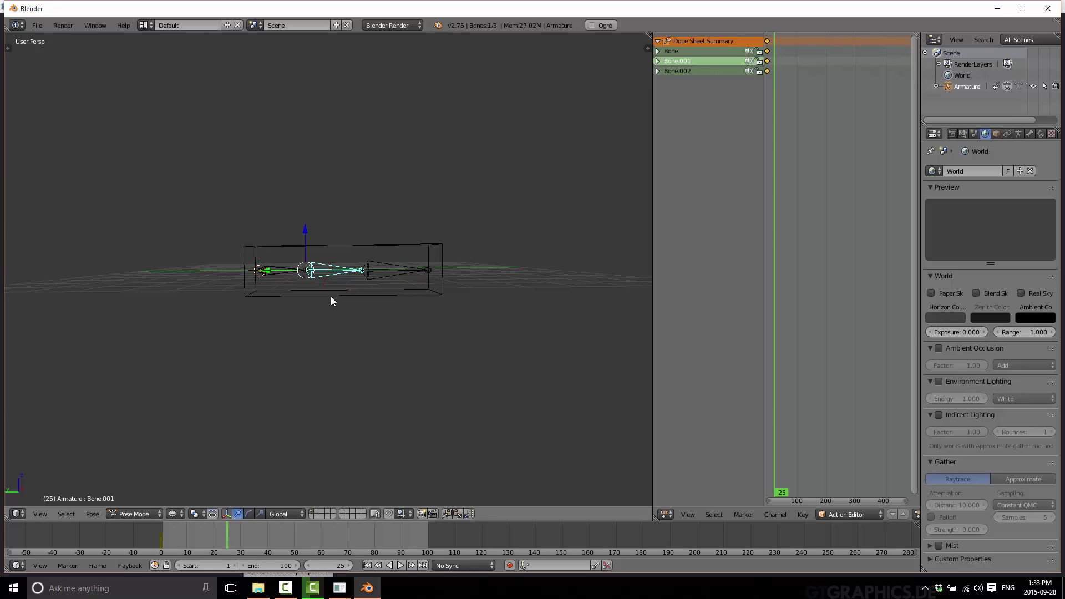
{"action": "key", "text": "r"}
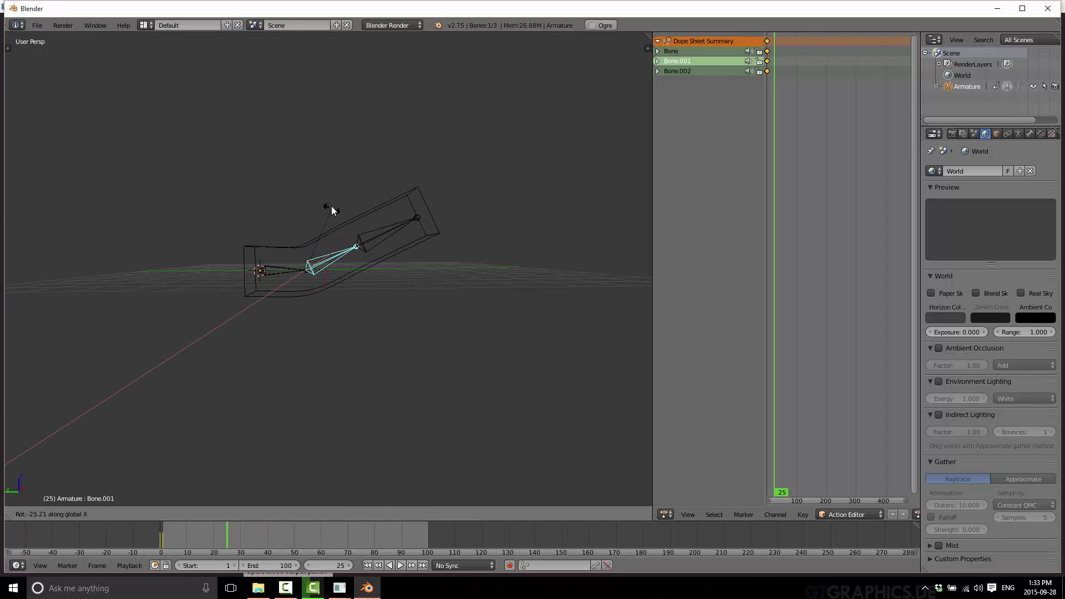
{"action": "left_click", "coordinate": [338, 221]}
Rotate the end bone about the X axis until it points almost straight up.
{"action": "right_click", "coordinate": [375, 233]}
{"action": "key", "text": "r"}
{"action": "key", "text": "r"}
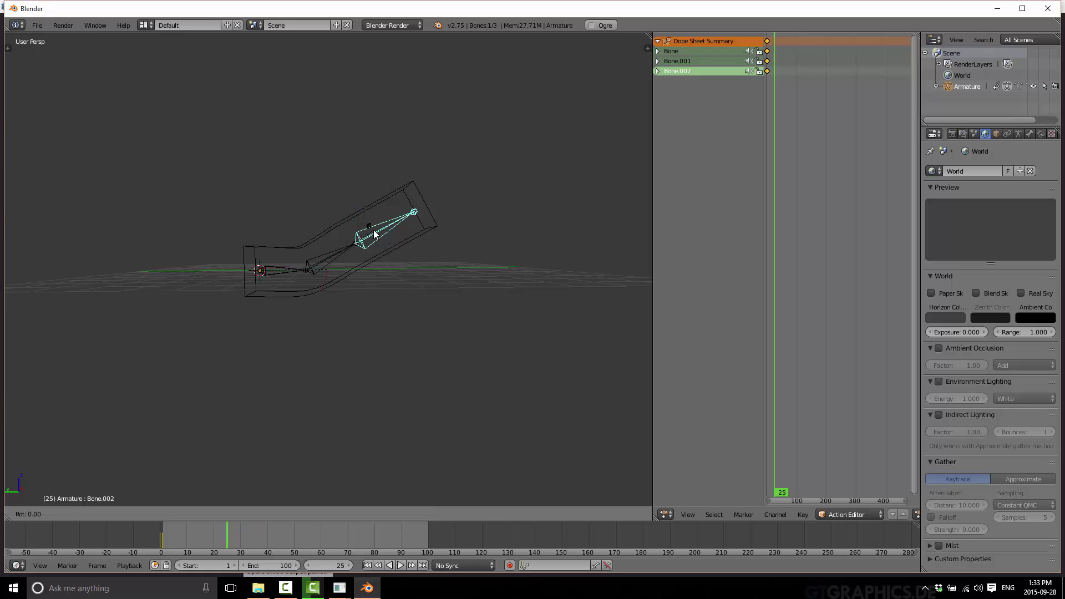
{"action": "key", "text": "Escape"}
{"action": "key", "text": "r"}
{"action": "key", "text": "x"}
{"action": "left_click", "coordinate": [416, 289]}
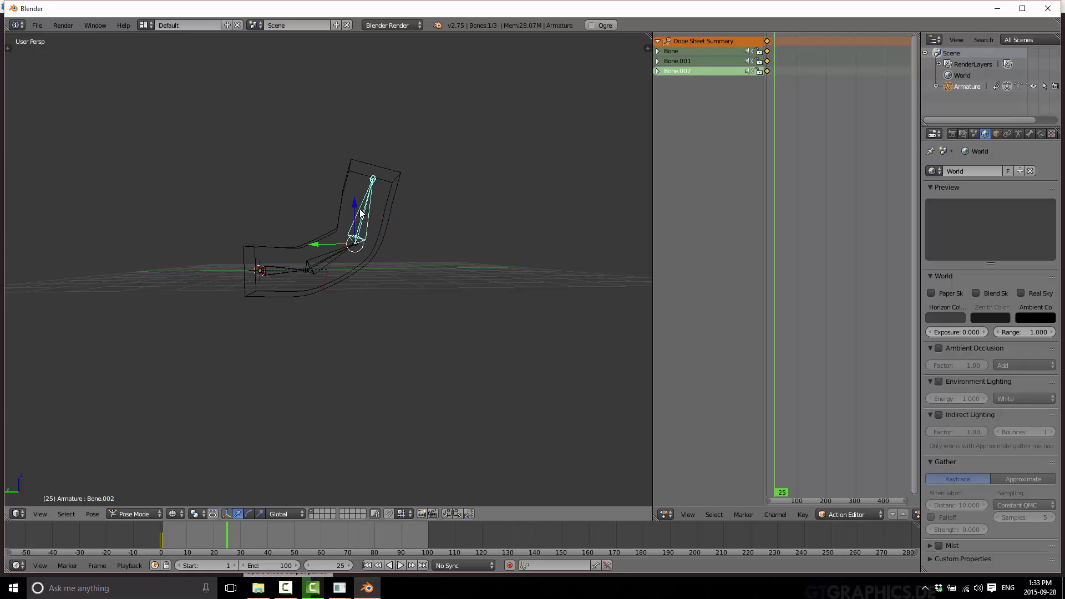
Select all bones and insert a LocRotScale keyframe for the bent pose at frame 25.
{"action": "key", "text": "a"}
{"action": "key", "text": "a"}
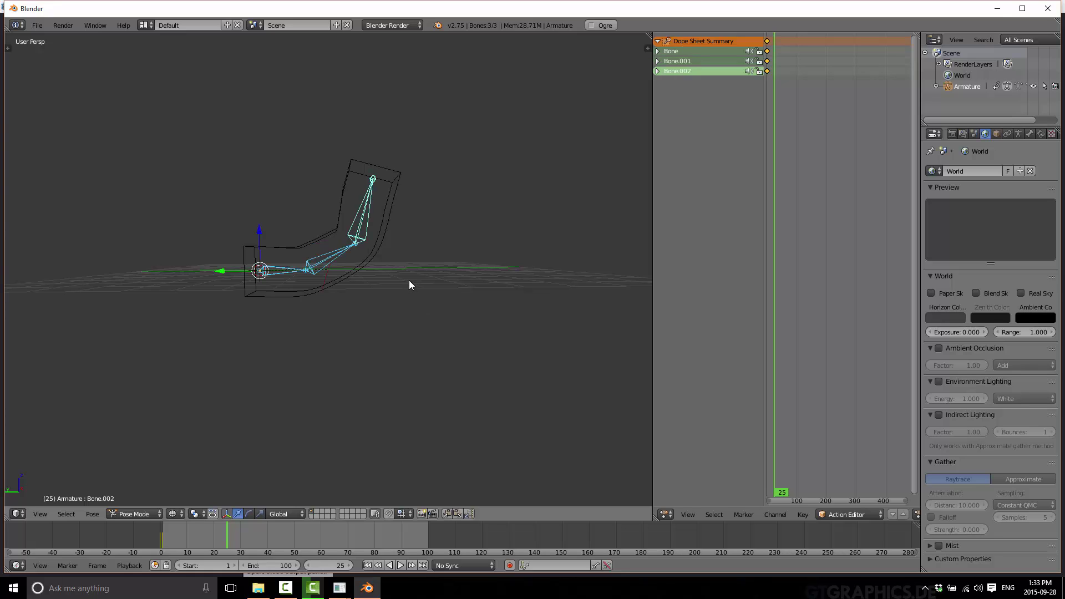
{"action": "key", "text": "i"}
{"action": "left_click", "coordinate": [410, 285]}
At frame 49, rotate the middle and end bones further so the box curls back over its base.
{"action": "left_click", "coordinate": [293, 537]}
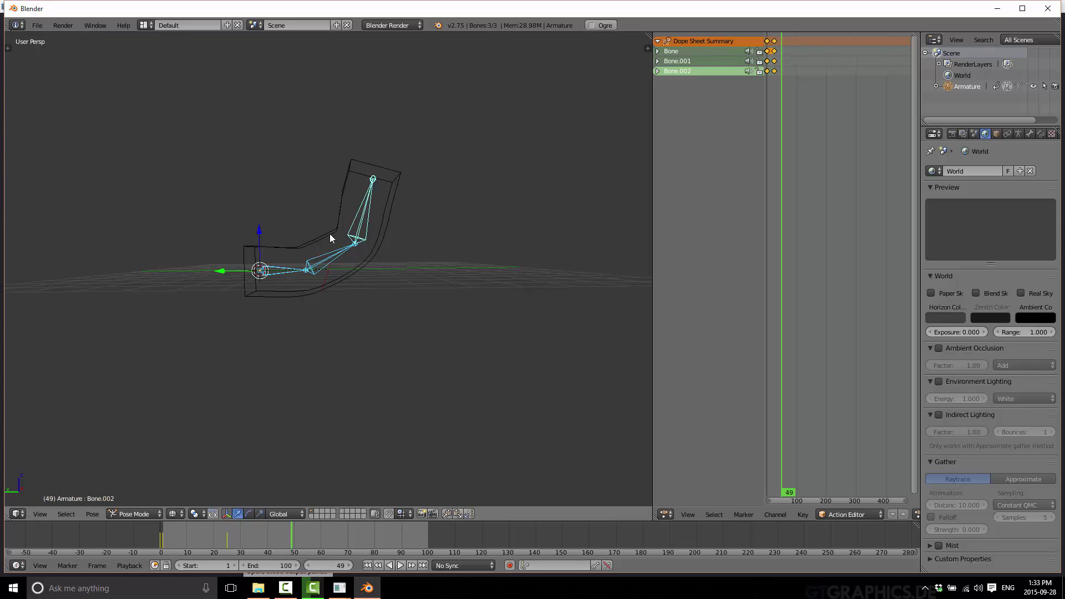
{"action": "right_click", "coordinate": [326, 264]}
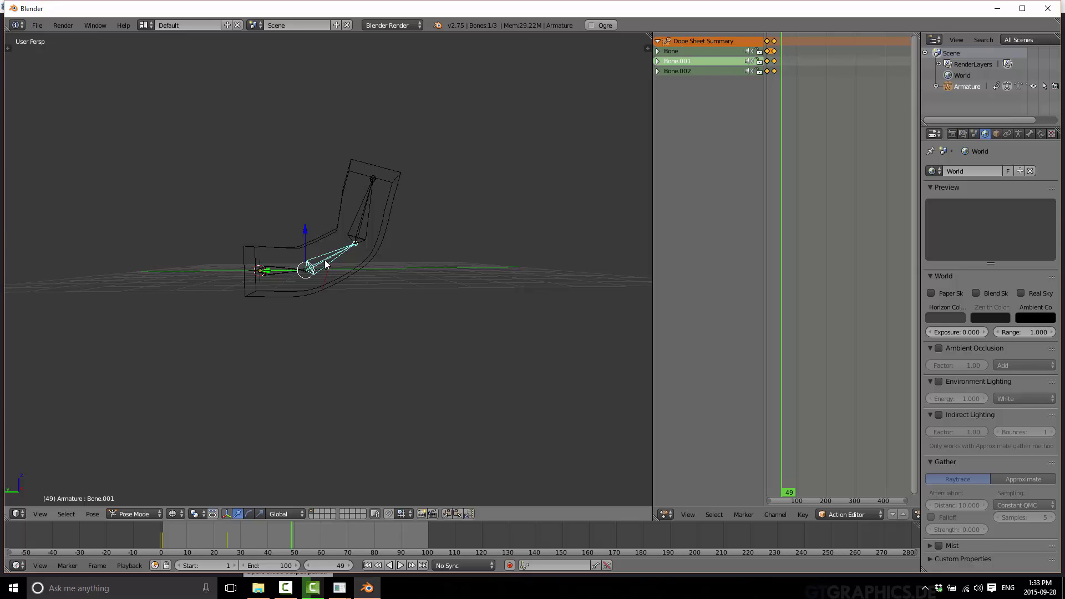
{"action": "key", "text": "r"}
{"action": "left_click", "coordinate": [322, 257]}
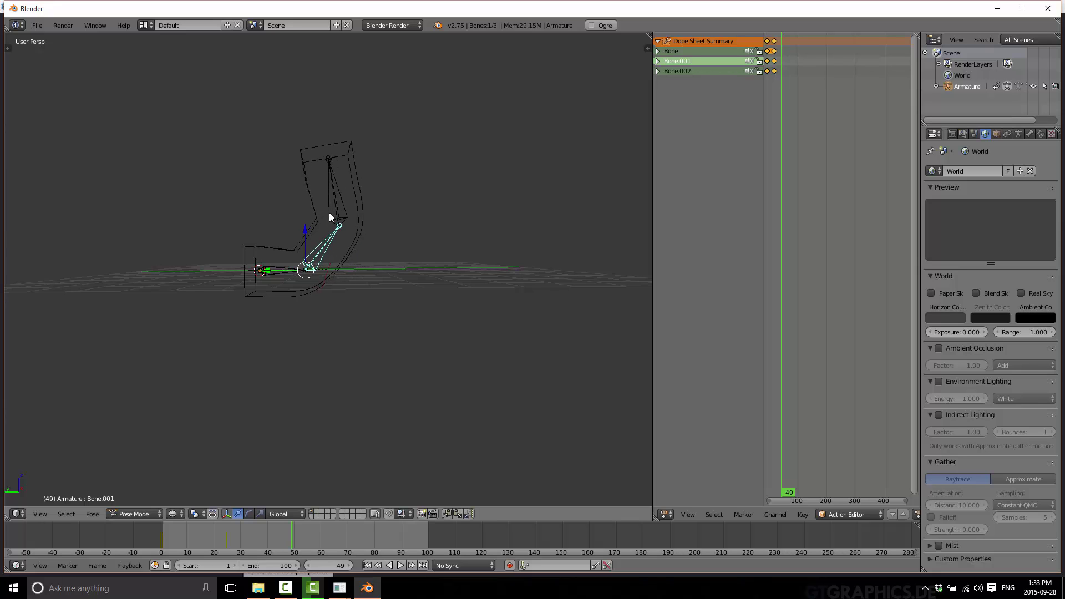
{"action": "right_click", "coordinate": [334, 205]}
{"action": "key", "text": "r"}
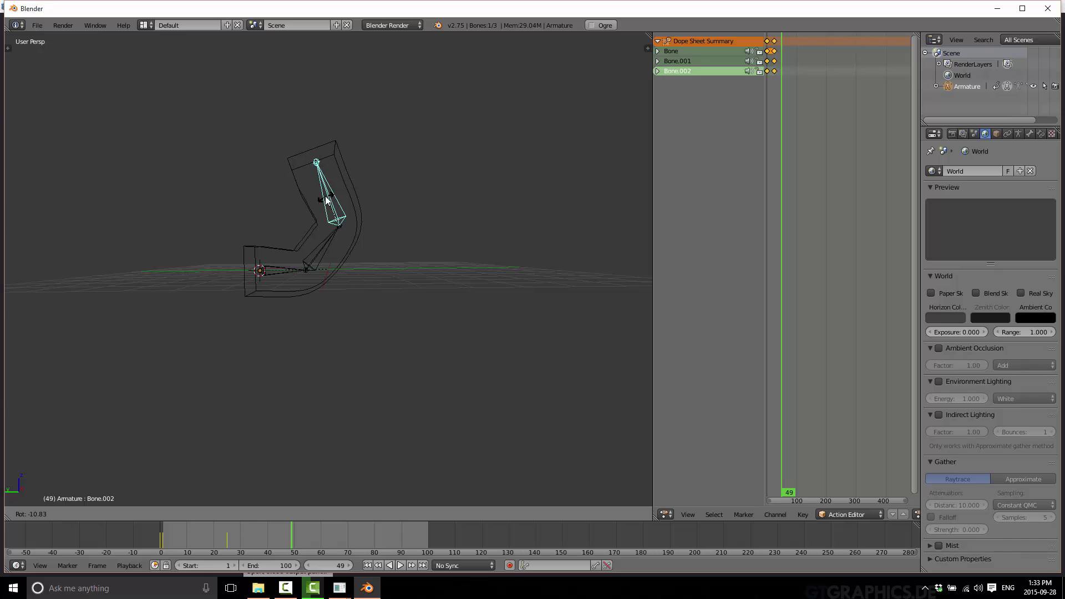
{"action": "left_click", "coordinate": [321, 193]}
Select all bones and insert a LocRotScale keyframe for the curled pose at frame 49.
{"action": "key", "text": "a"}
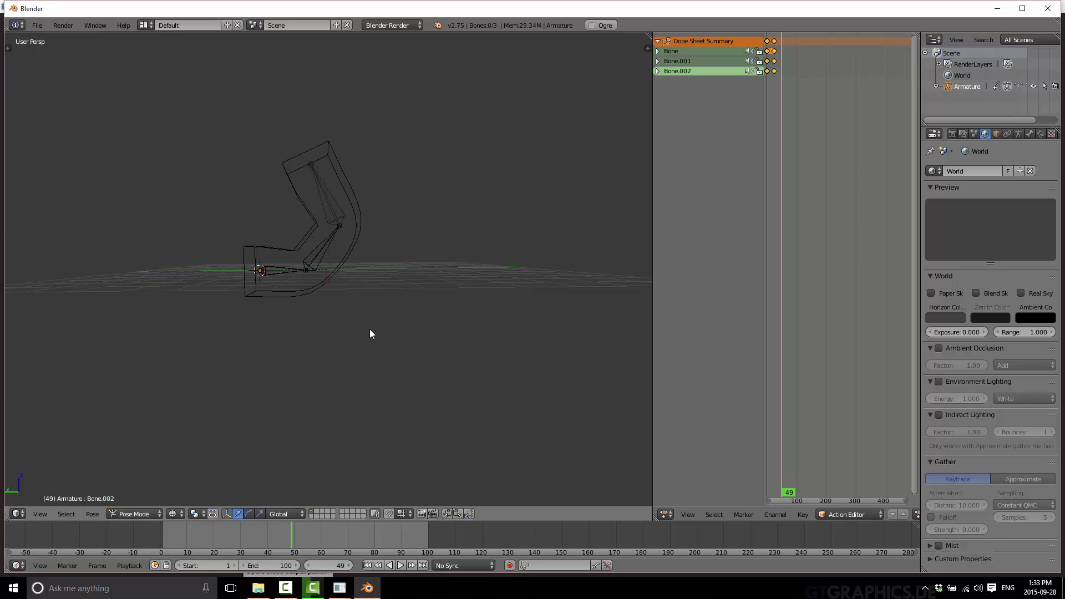
{"action": "key", "text": "a"}
{"action": "key", "text": "i"}
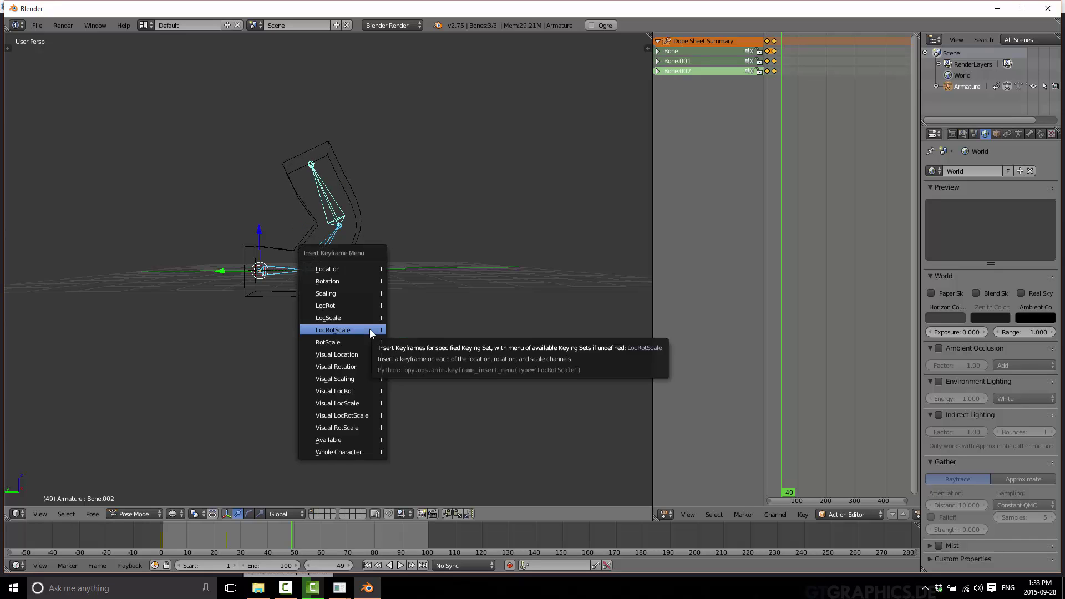
{"action": "left_click", "coordinate": [370, 330]}
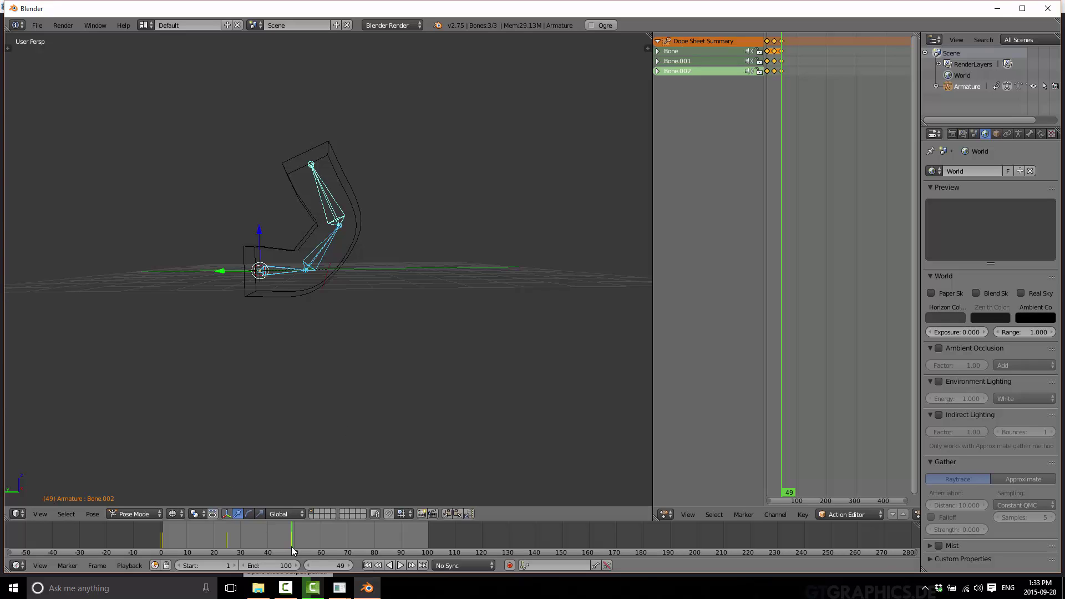
Advance to frame 50 and deselect all keyframes in the Action Editor.
{"action": "key", "text": "Right"}
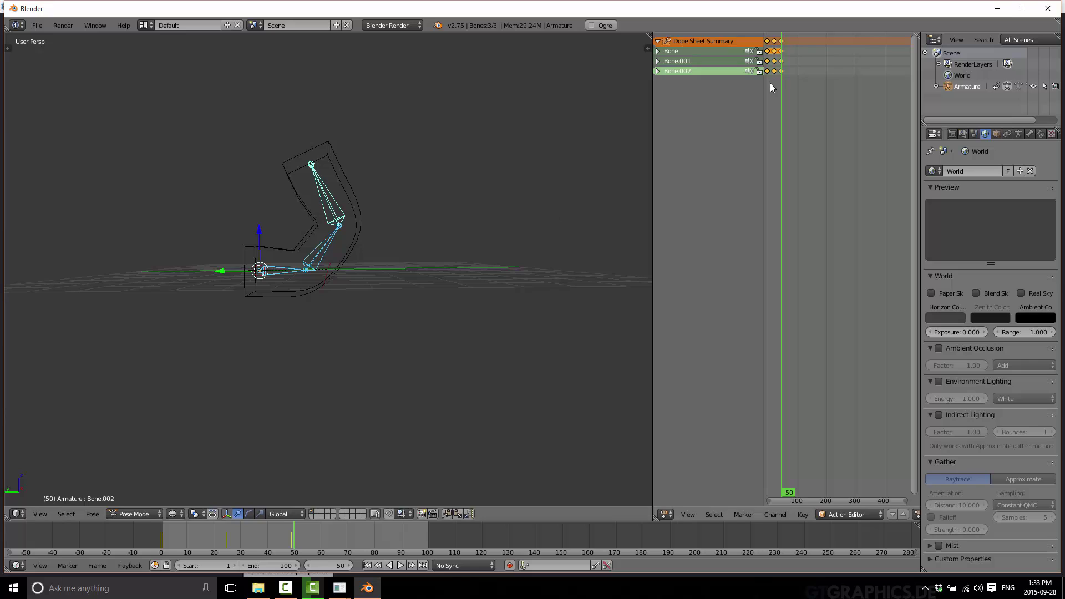
{"action": "left_click", "coordinate": [756, 93]}
{"action": "key", "text": "a"}
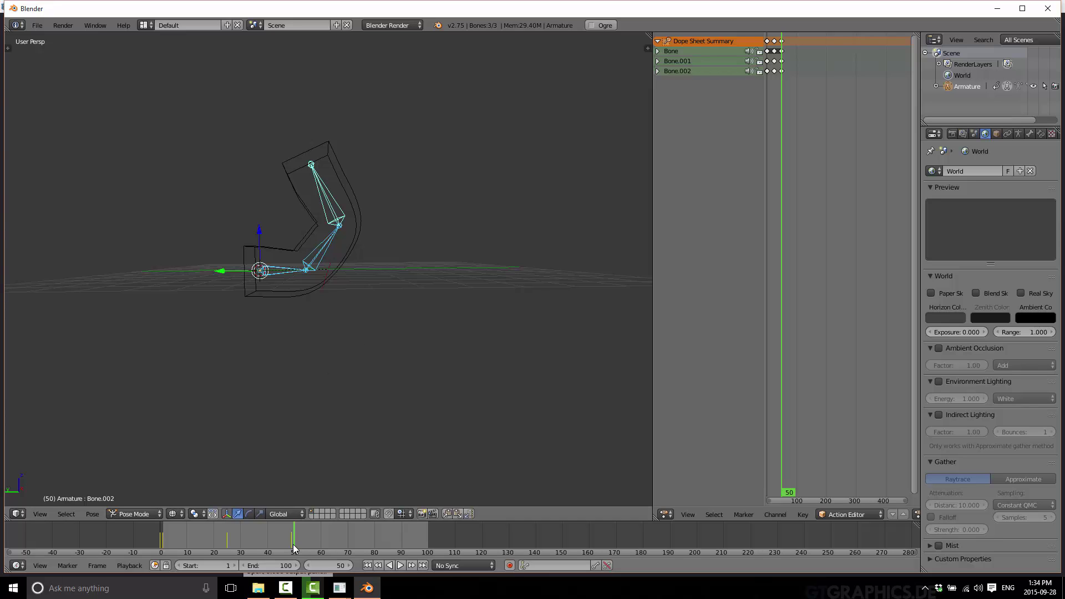
Clear all transforms of the three selected bones at frame 50 without keying the pose.
{"action": "left_click", "coordinate": [92, 514]}
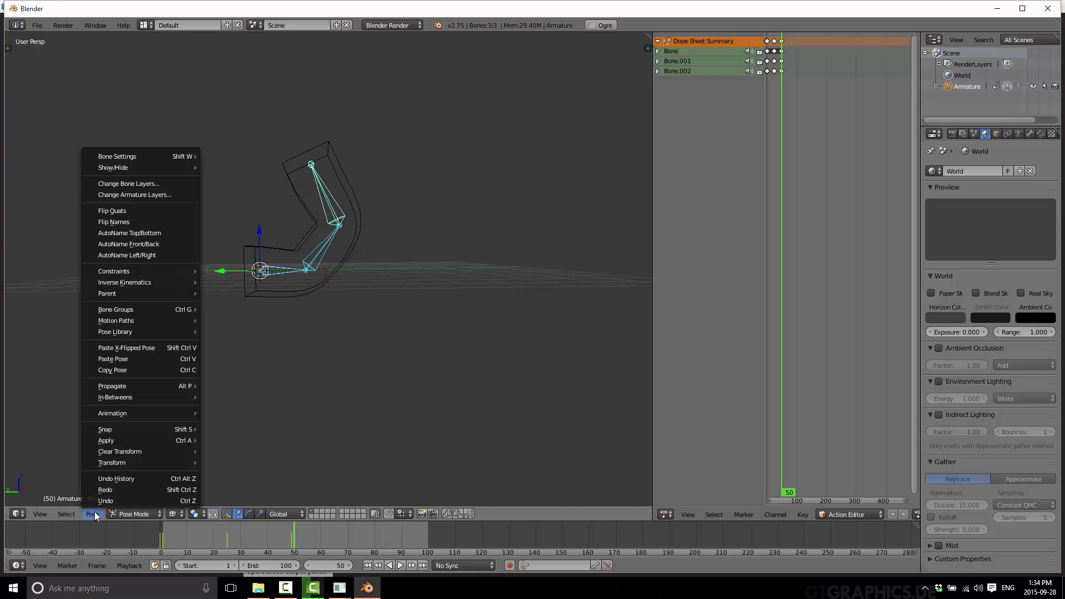
{"action": "mouse_move", "coordinate": [132, 452]}
{"action": "left_click", "coordinate": [225, 451]}
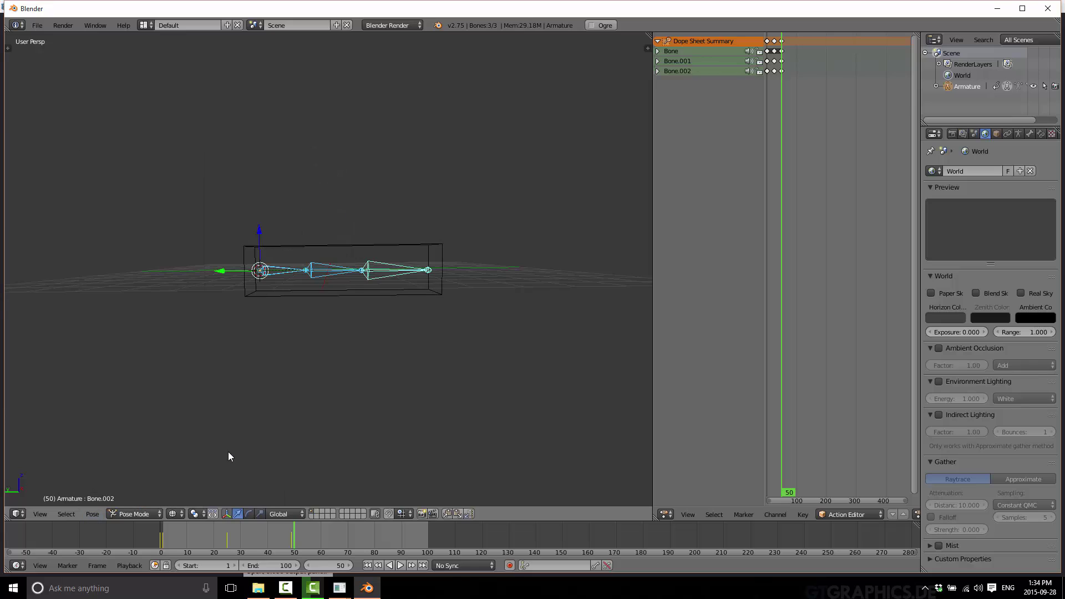
Play the animation from frame 1 to check the keyed motion, and stop it.
{"action": "left_click", "coordinate": [165, 542]}
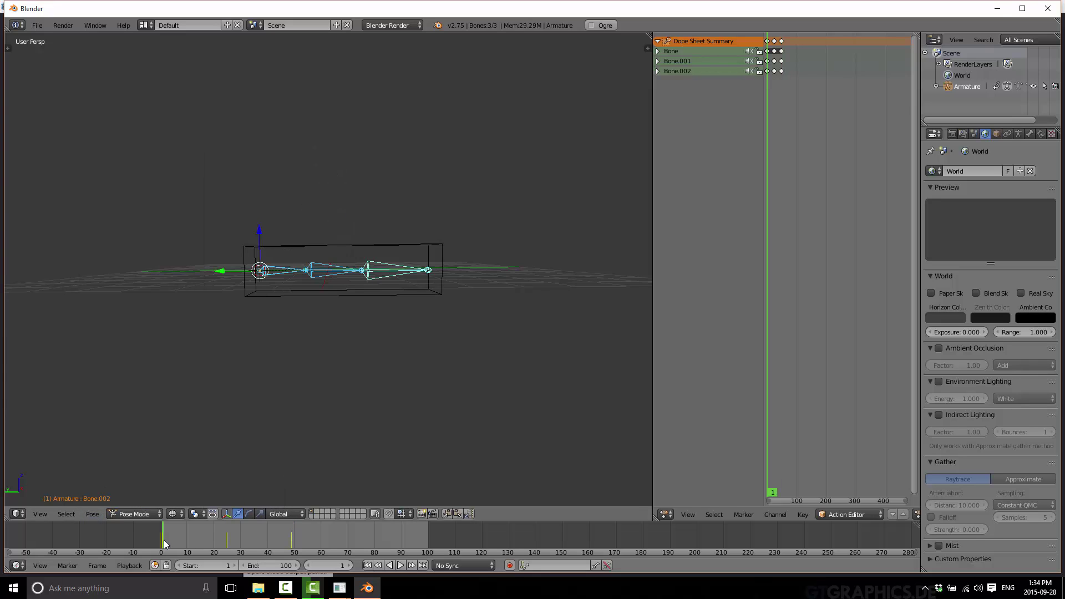
{"action": "left_click", "coordinate": [402, 564]}
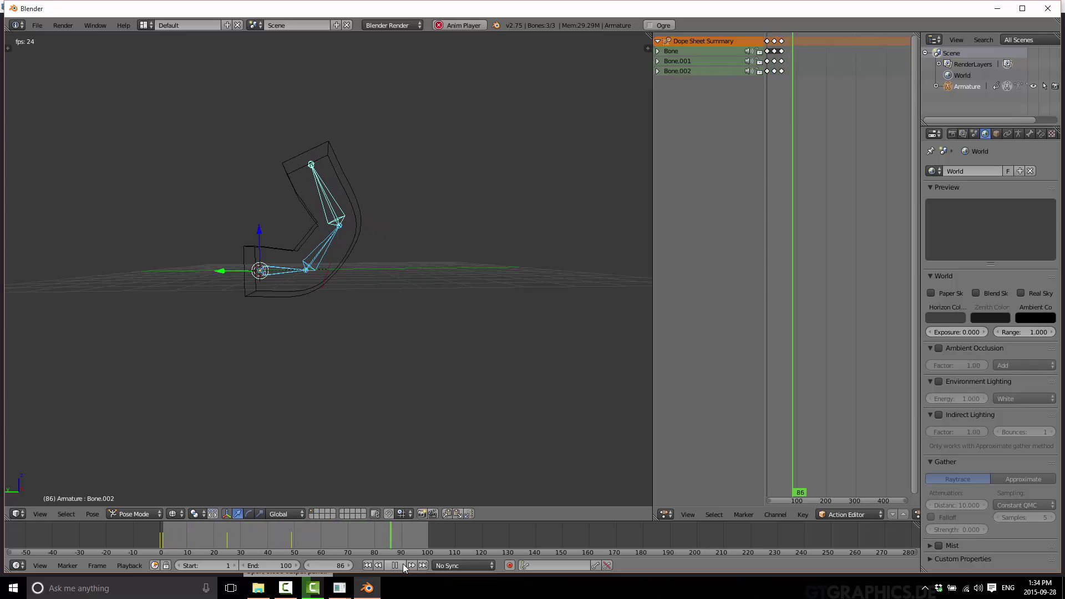
{"action": "left_click", "coordinate": [401, 565]}
At frame 50, clear all transforms of the selected bones and insert a LocRotScale keyframe for the straight pose.
{"action": "left_click", "coordinate": [294, 548]}
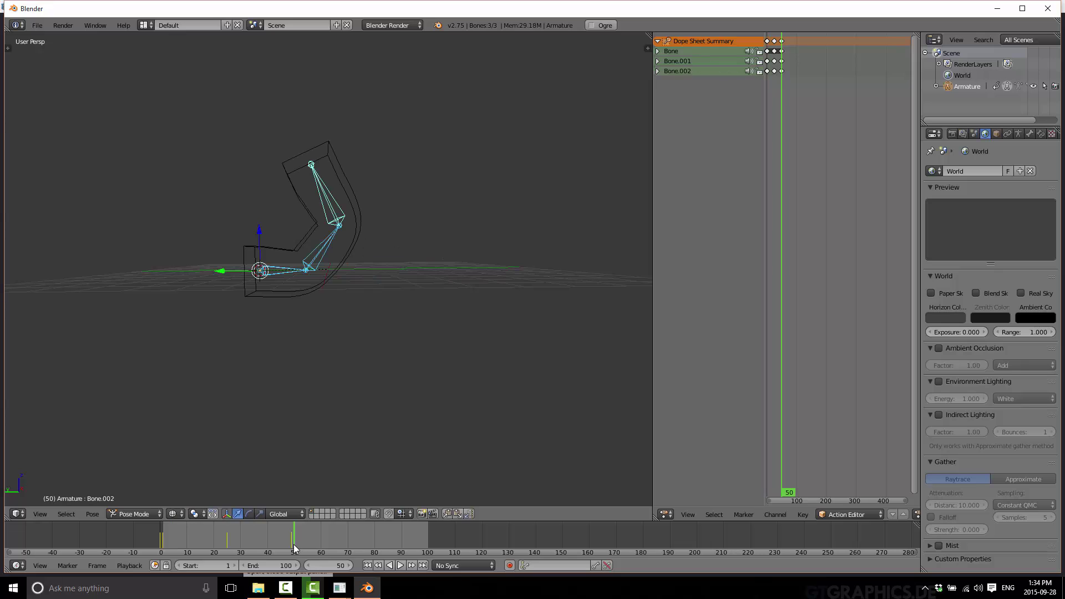
{"action": "left_click", "coordinate": [92, 513]}
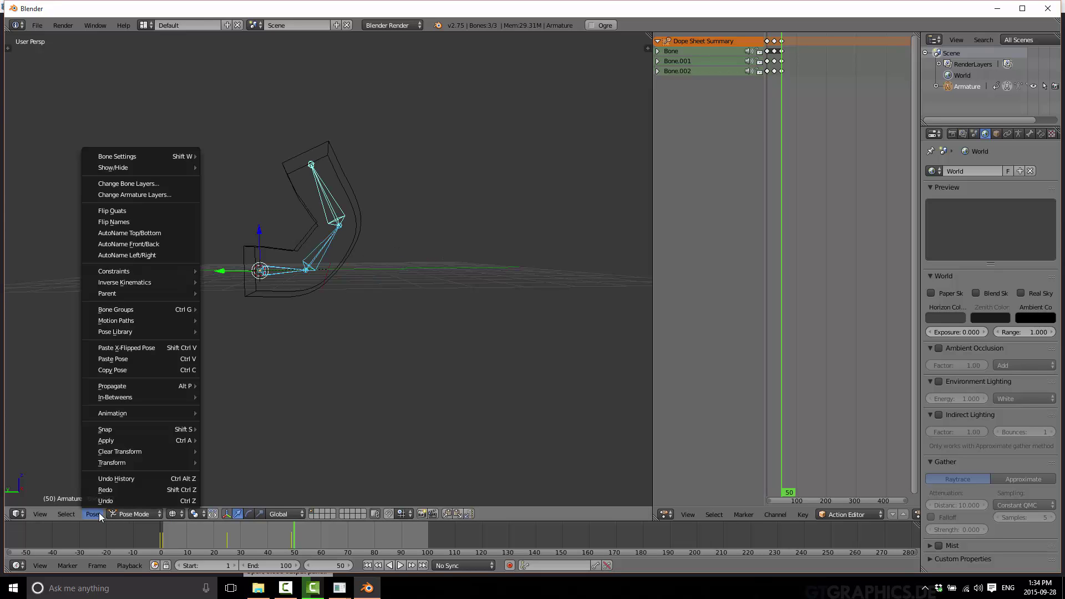
{"action": "mouse_move", "coordinate": [125, 451]}
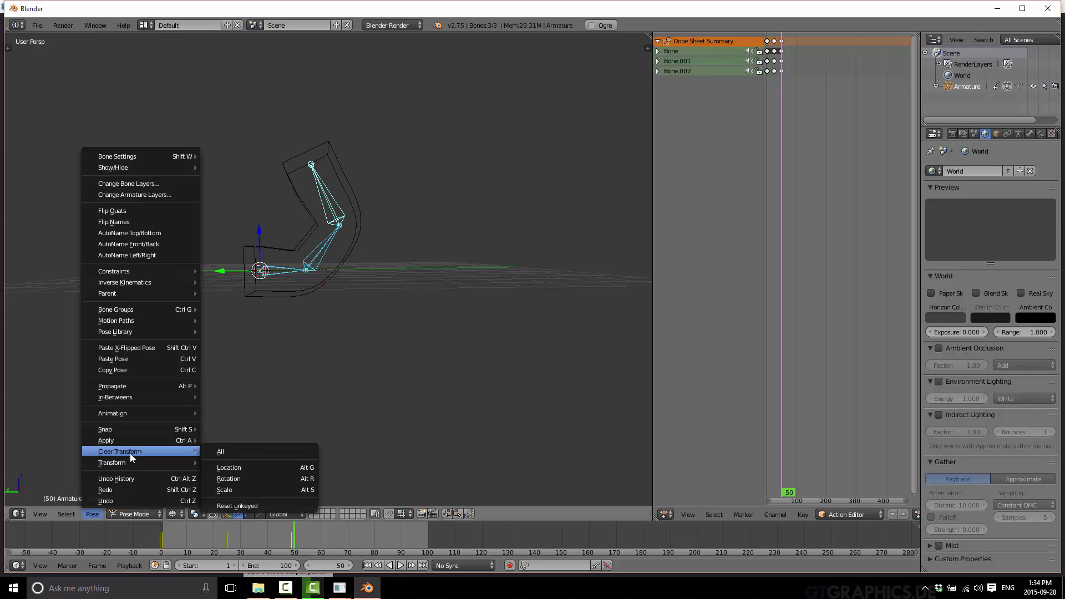
{"action": "left_click", "coordinate": [236, 451]}
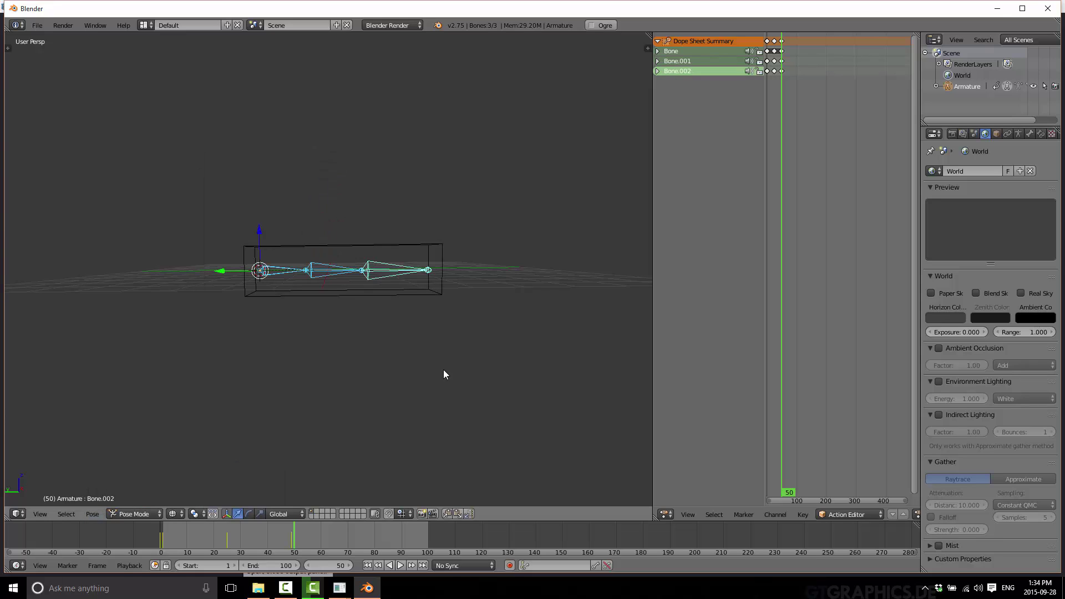
{"action": "key", "text": "i"}
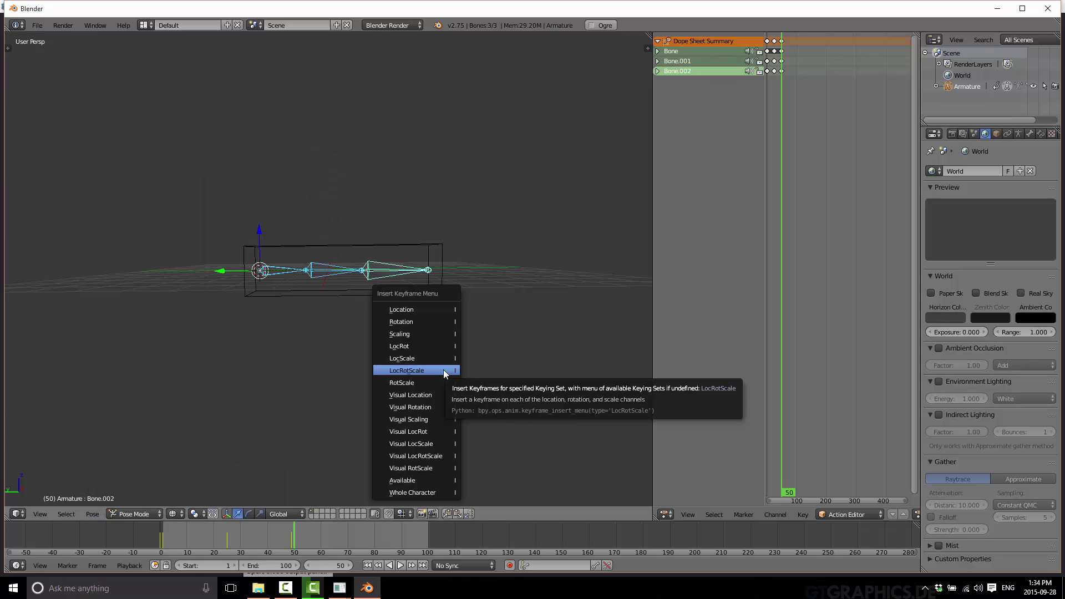
{"action": "left_click", "coordinate": [444, 370]}
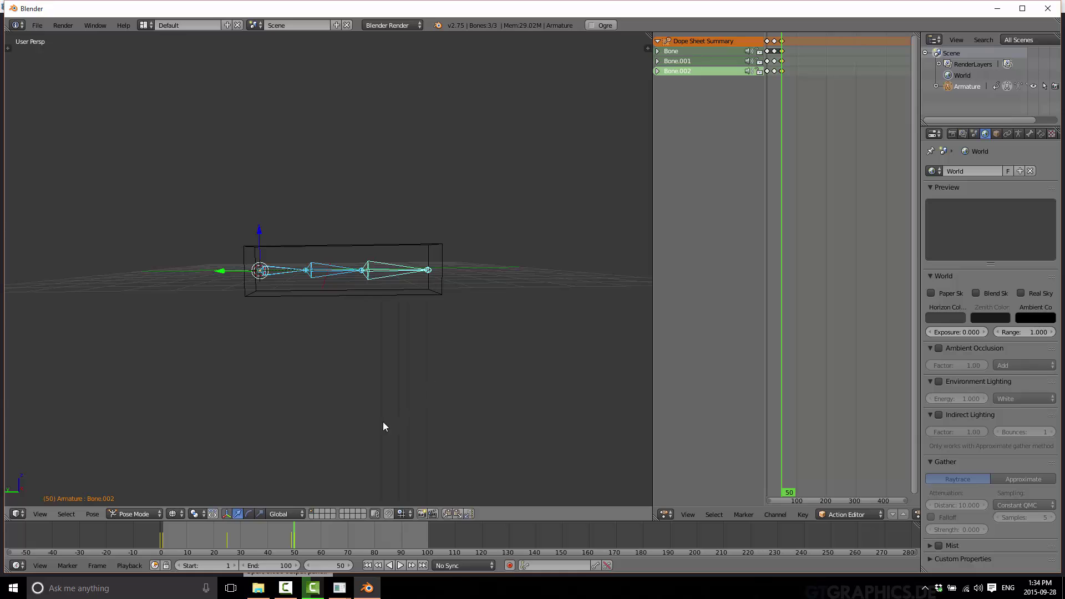
Play back the animation with the straight pose keyed, stop it and return to frame 50.
{"action": "left_click", "coordinate": [401, 564]}
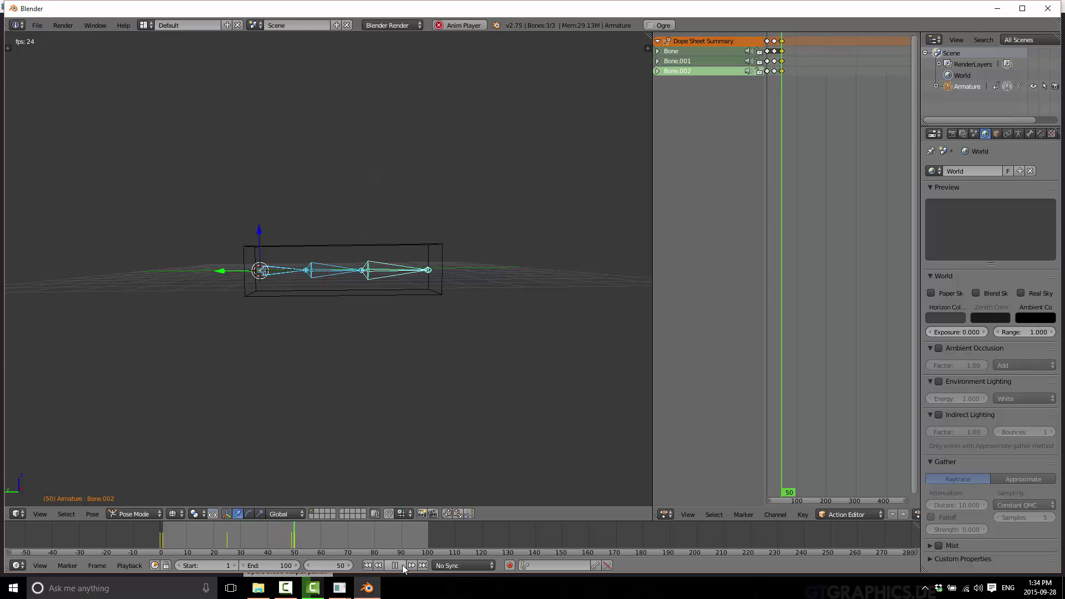
{"action": "left_click", "coordinate": [401, 565]}
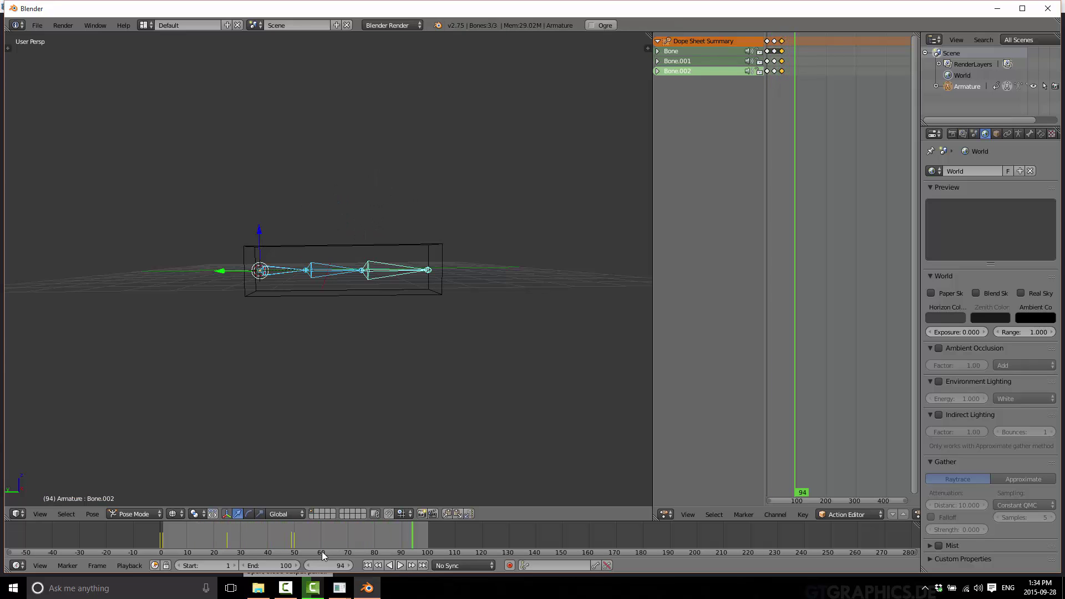
{"action": "left_click", "coordinate": [295, 541]}
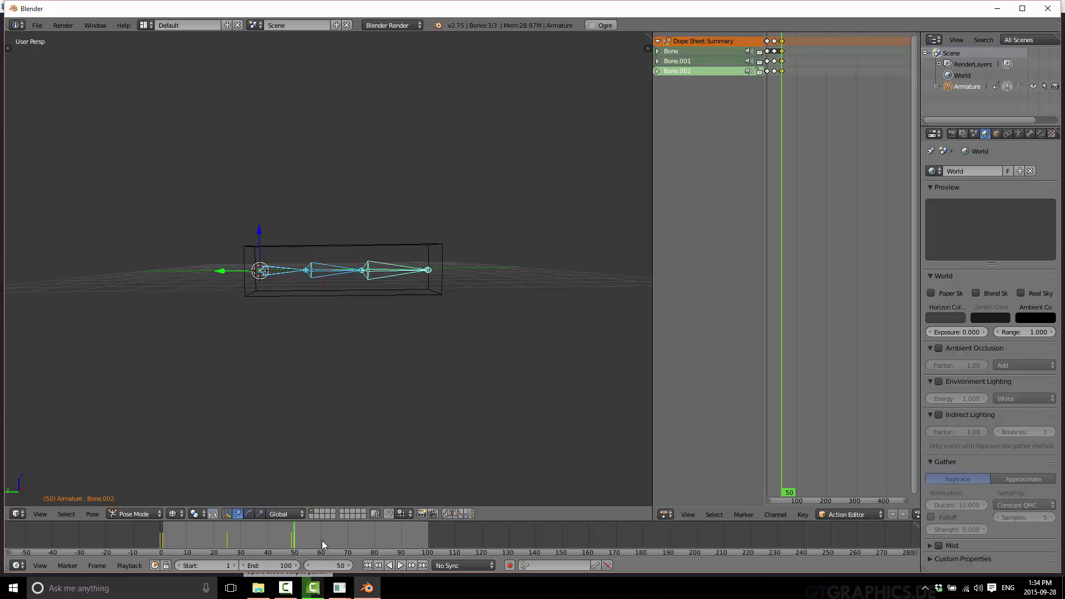
At frame 74, rotate the middle bone about the global Z axis to bend the box sideways.
{"action": "left_click", "coordinate": [357, 540]}
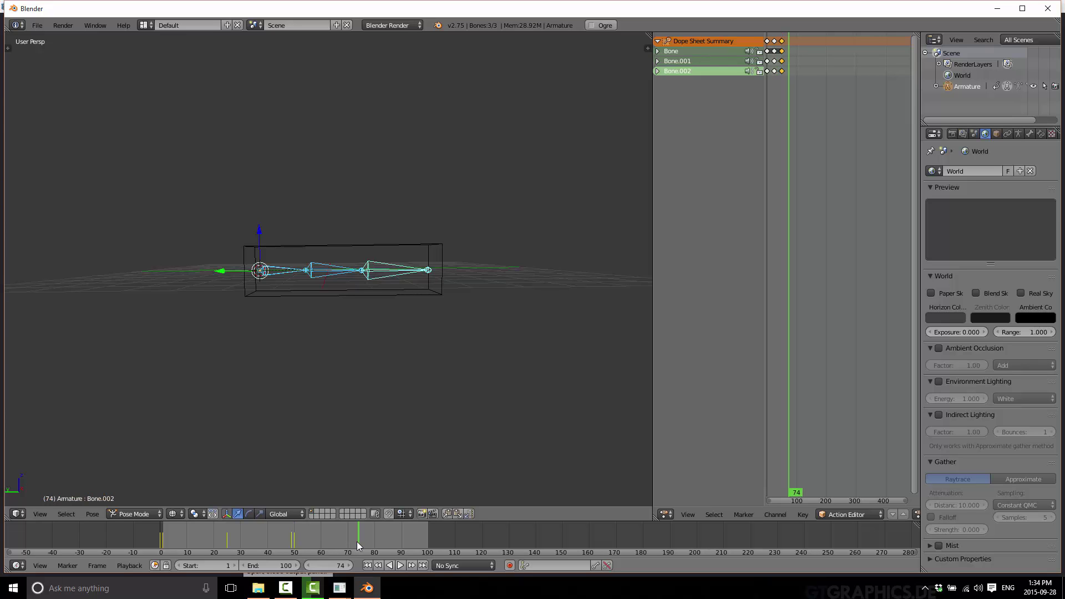
{"action": "middle_click_drag", "start_coordinate": [337, 359], "coordinate": [317, 410]}
{"action": "middle_click_drag", "start_coordinate": [309, 366], "coordinate": [337, 280]}
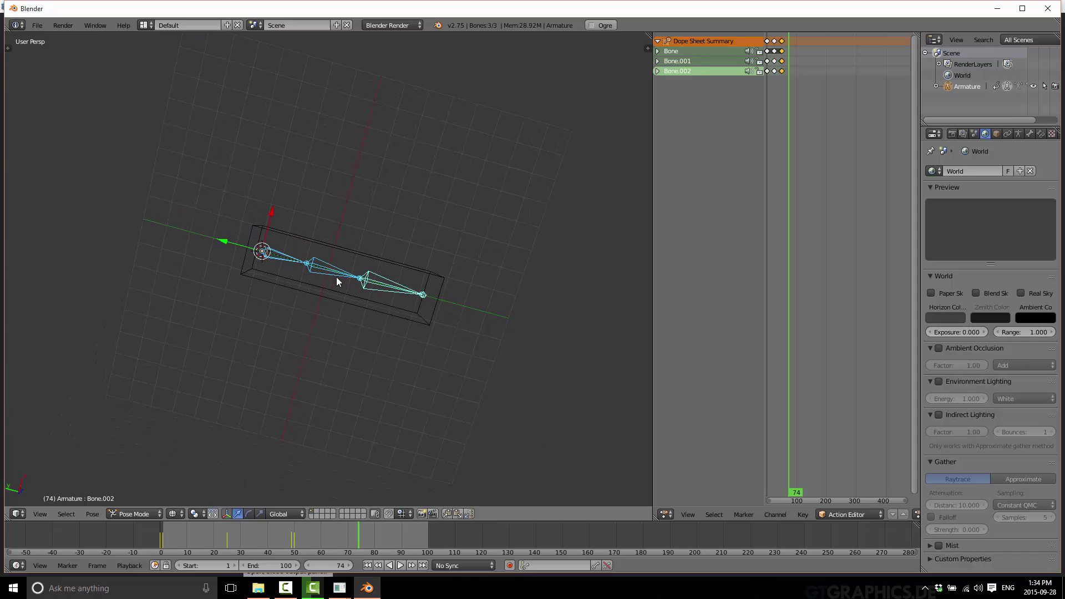
{"action": "middle_click_drag", "start_coordinate": [329, 335], "coordinate": [341, 316]}
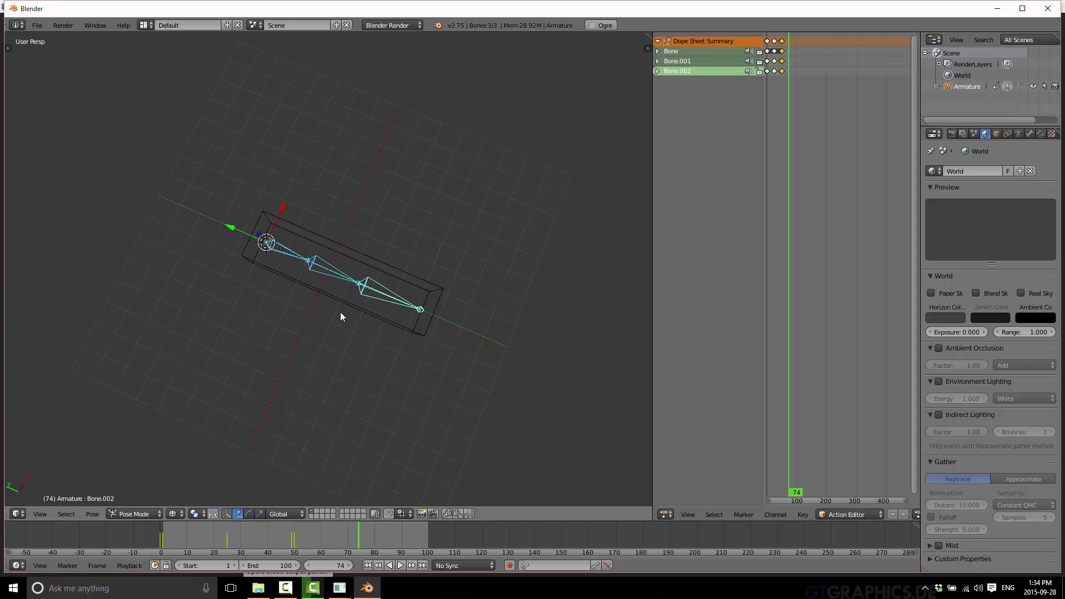
{"action": "right_click", "coordinate": [327, 268]}
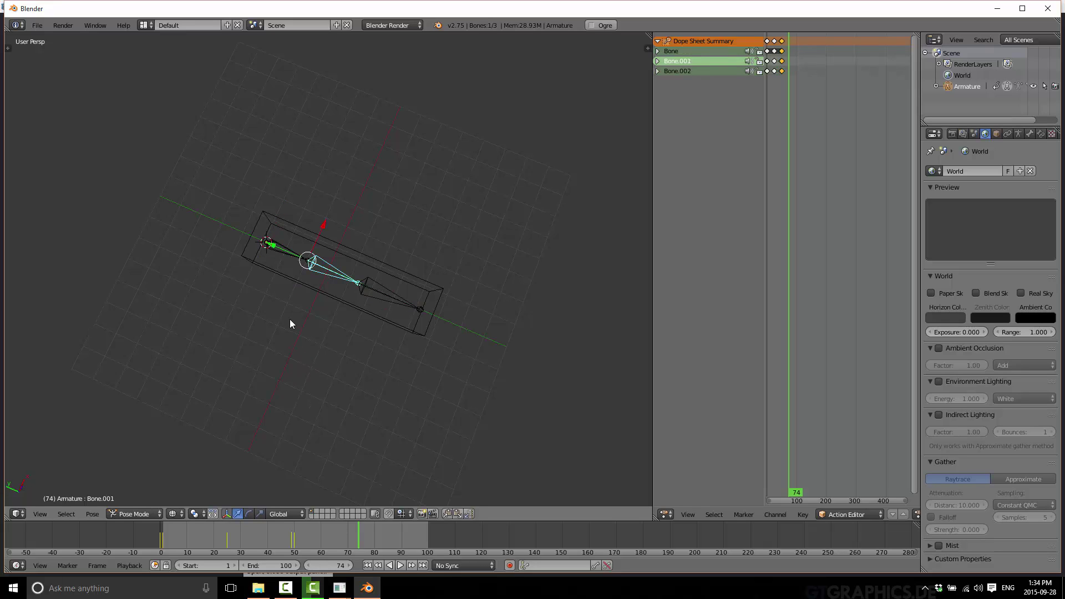
{"action": "key", "text": "r"}
{"action": "key", "text": "z"}
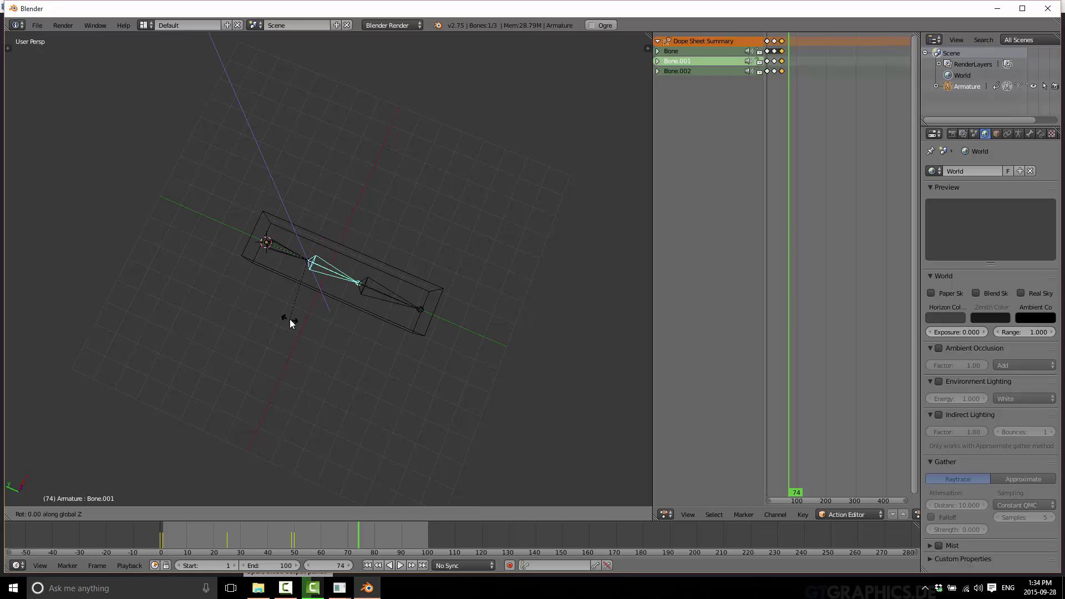
{"action": "left_click", "coordinate": [252, 324]}
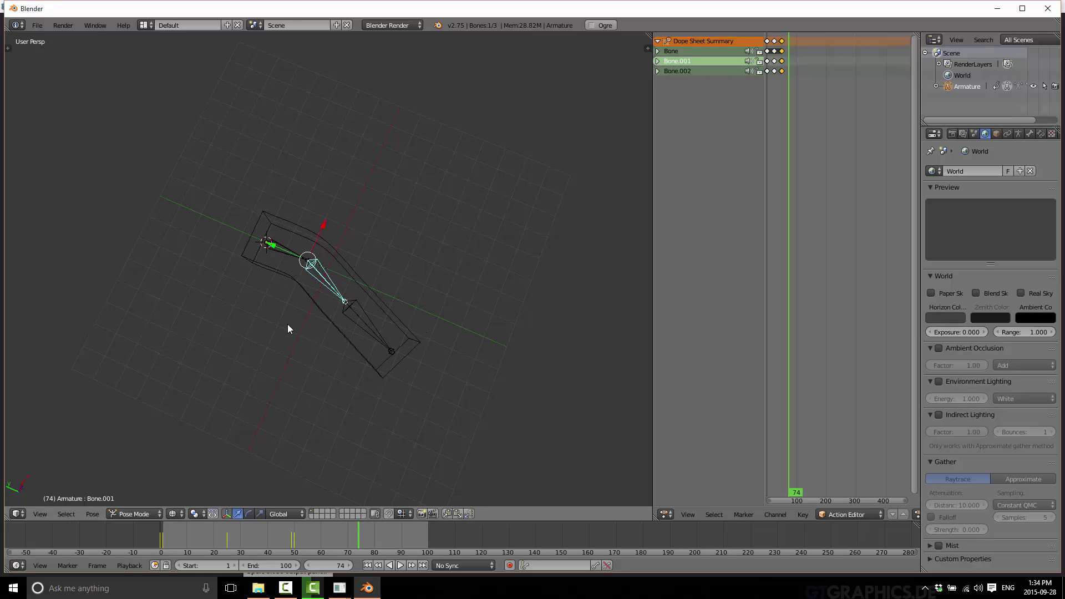
Rotate the end bone about the global Z axis to continue the sideways bend.
{"action": "right_click", "coordinate": [368, 327]}
{"action": "key", "text": "r"}
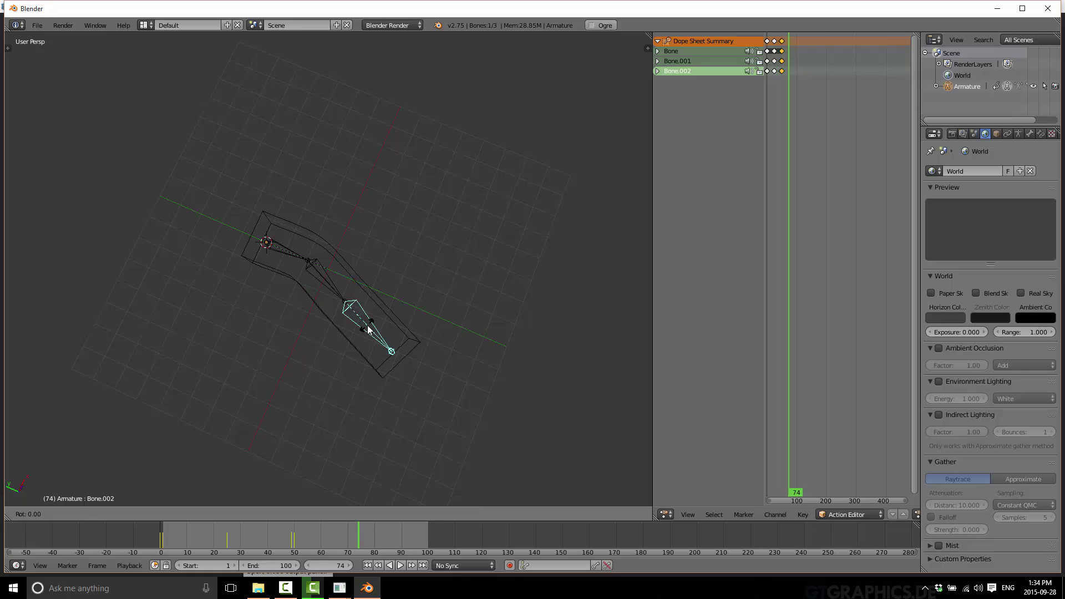
{"action": "key", "text": "z"}
{"action": "left_click", "coordinate": [354, 335]}
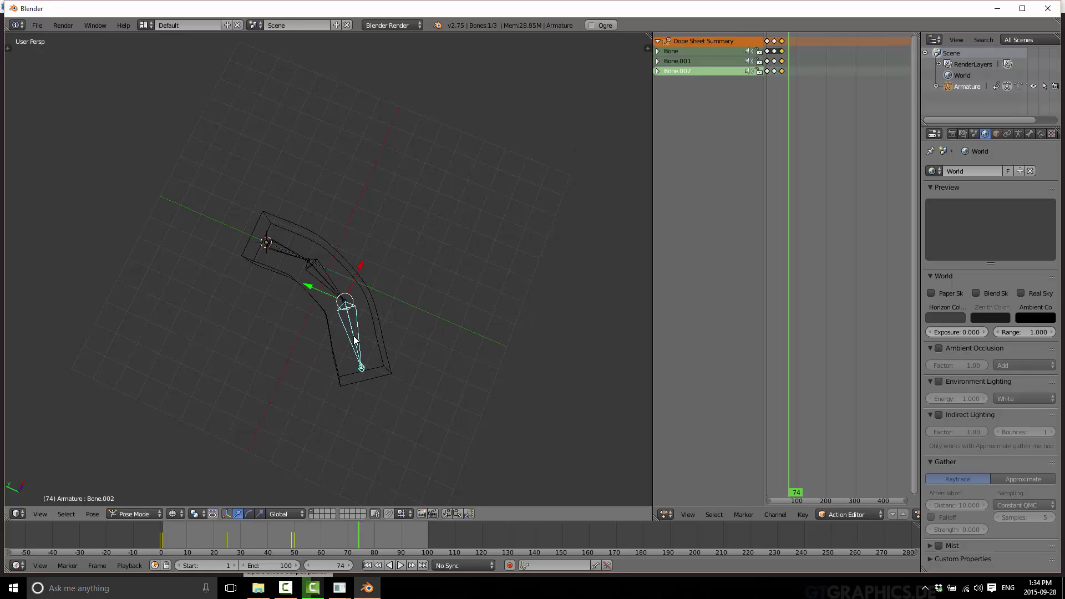
Select all bones and insert a LocRotScale keyframe for the sideways bend at frame 74.
{"action": "key", "text": "a"}
{"action": "key", "text": "a"}
{"action": "key", "text": "i"}
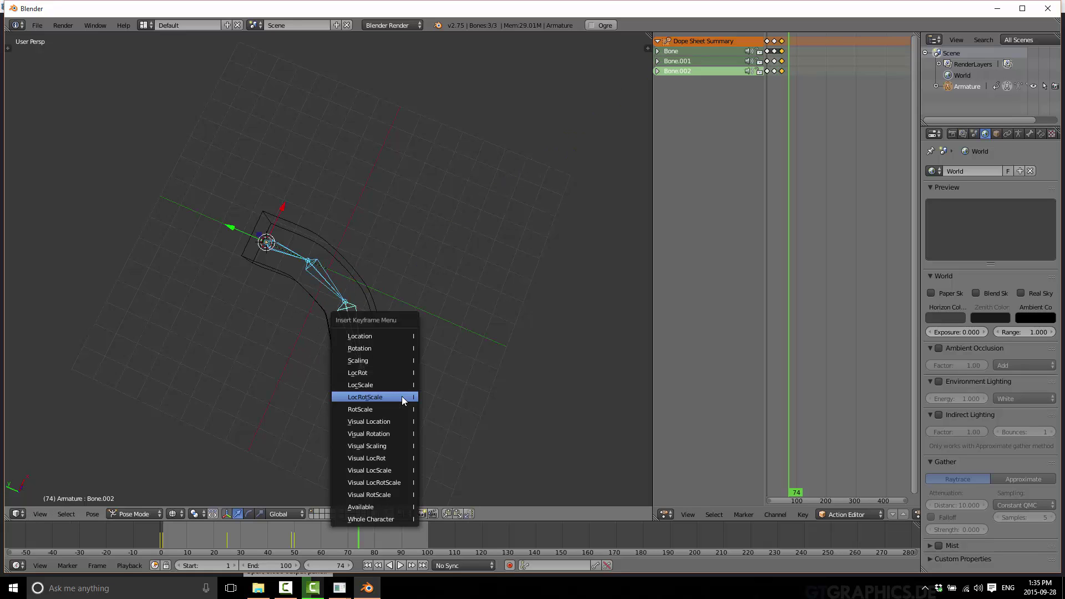
{"action": "left_click", "coordinate": [402, 396]}
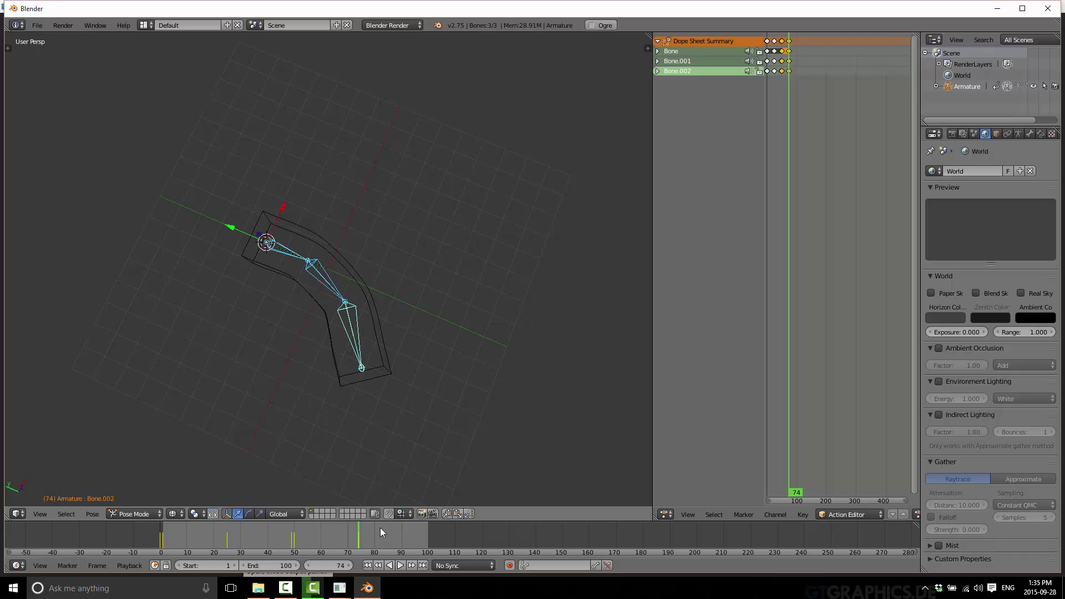
At frame 100, rotate the middle bone about 21 degrees and the end bone further into the sideways bend.
{"action": "left_click", "coordinate": [428, 532]}
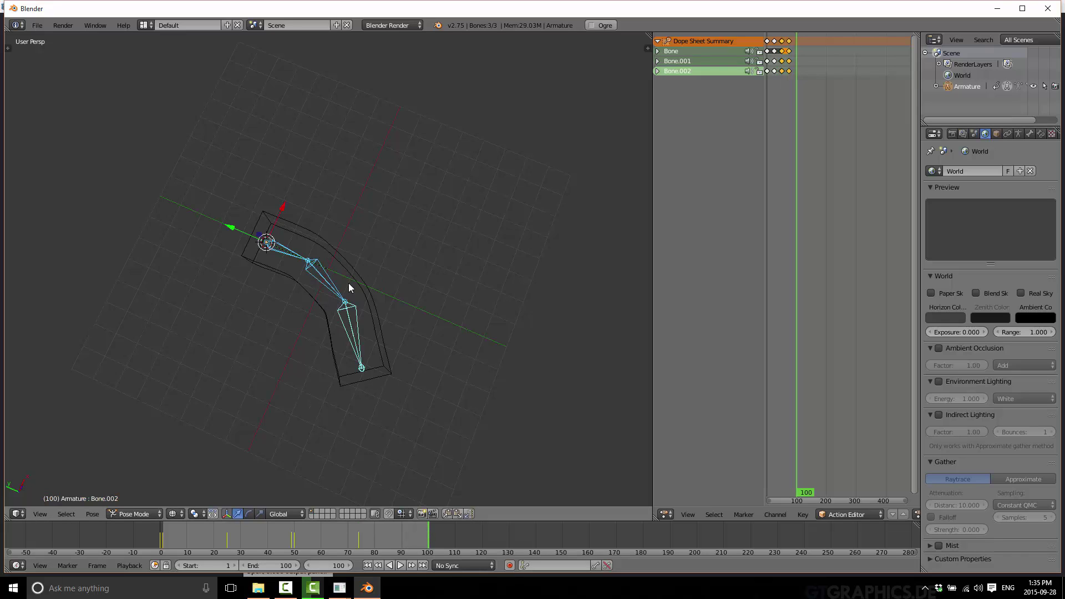
{"action": "right_click", "coordinate": [331, 282]}
{"action": "key", "text": "r"}
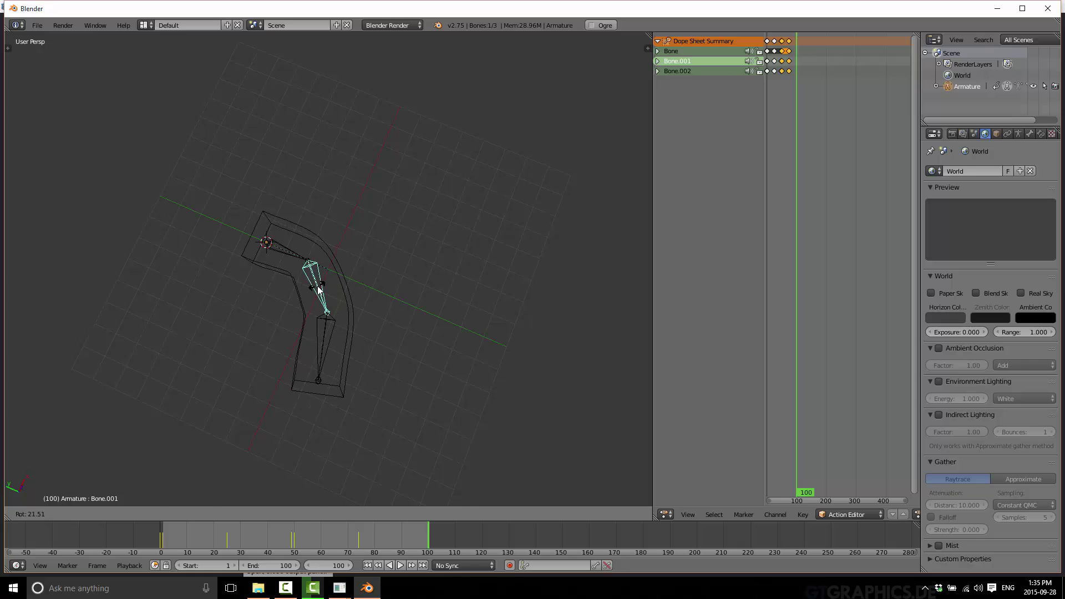
{"action": "left_click", "coordinate": [320, 290]}
{"action": "right_click", "coordinate": [323, 350]}
{"action": "key", "text": "r"}
{"action": "left_click", "coordinate": [308, 347]}
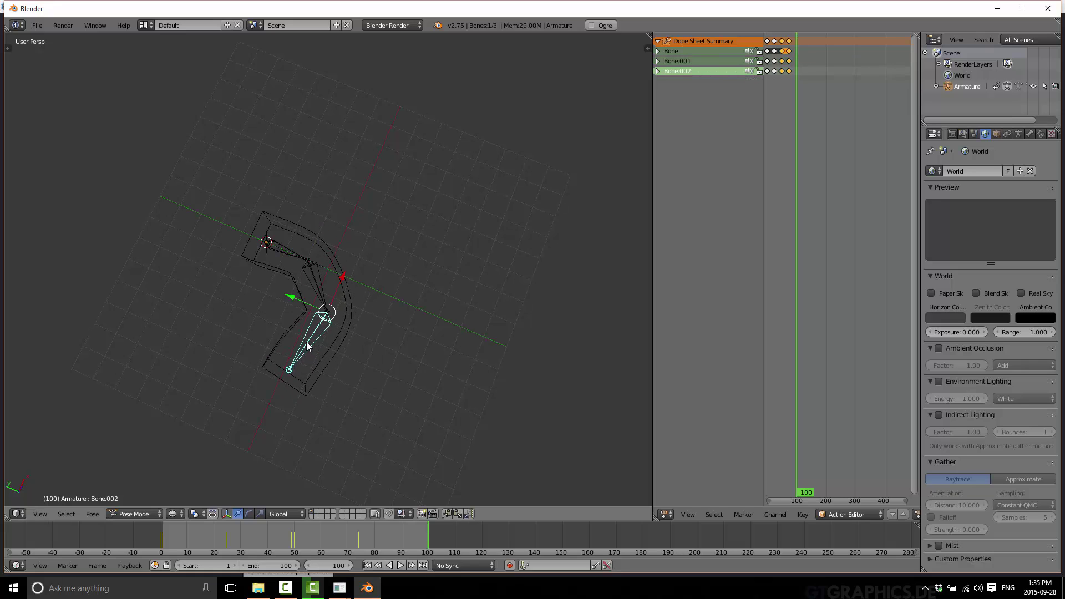
Select all bones and insert a LocRotScale keyframe for the stronger sideways bend at frame 100.
{"action": "key", "text": "a"}
{"action": "key", "text": "i"}
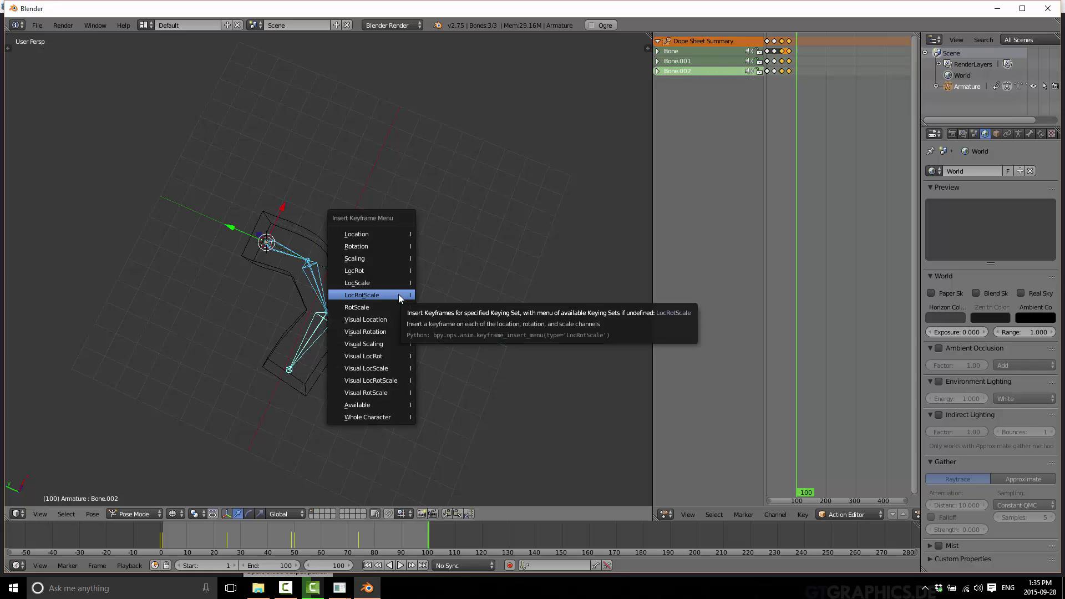
{"action": "left_click", "coordinate": [398, 294]}
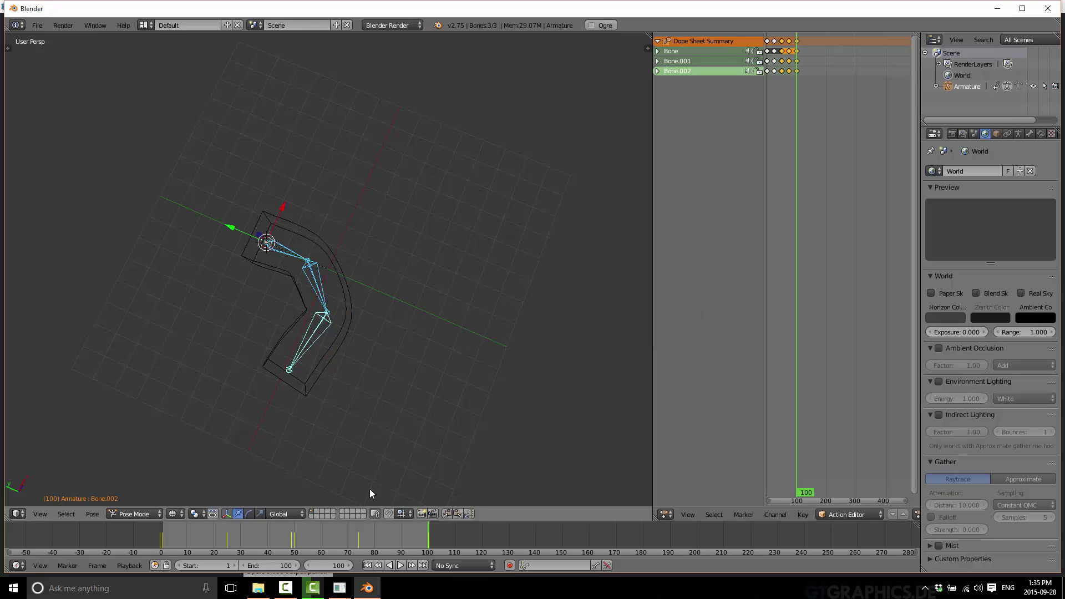
Play the complete animation to review both bending motions, and stop it.
{"action": "left_click", "coordinate": [402, 563]}
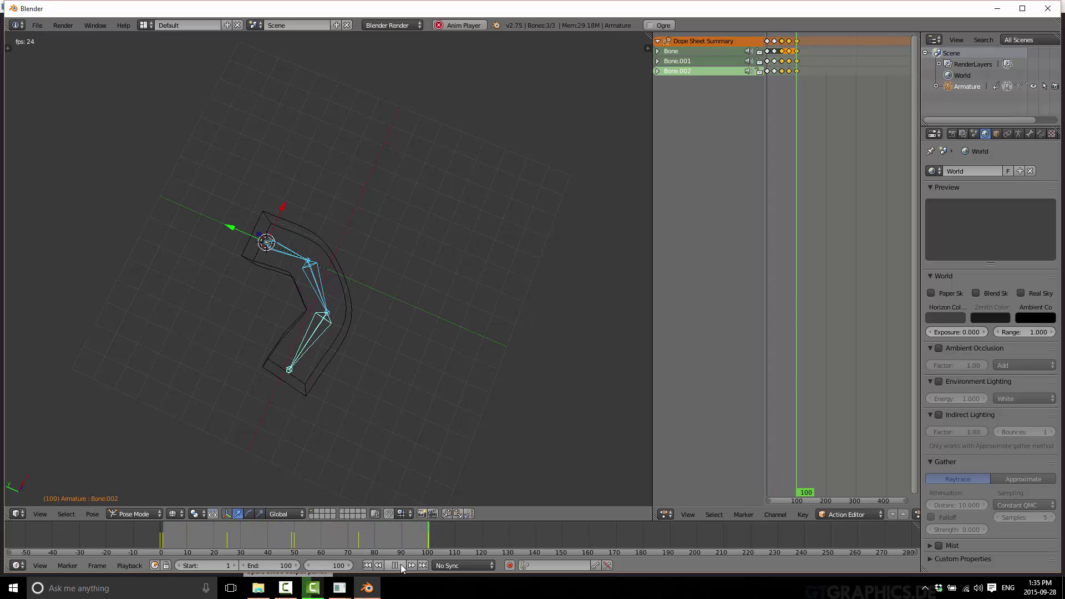
{"action": "key", "text": "alt+a"}
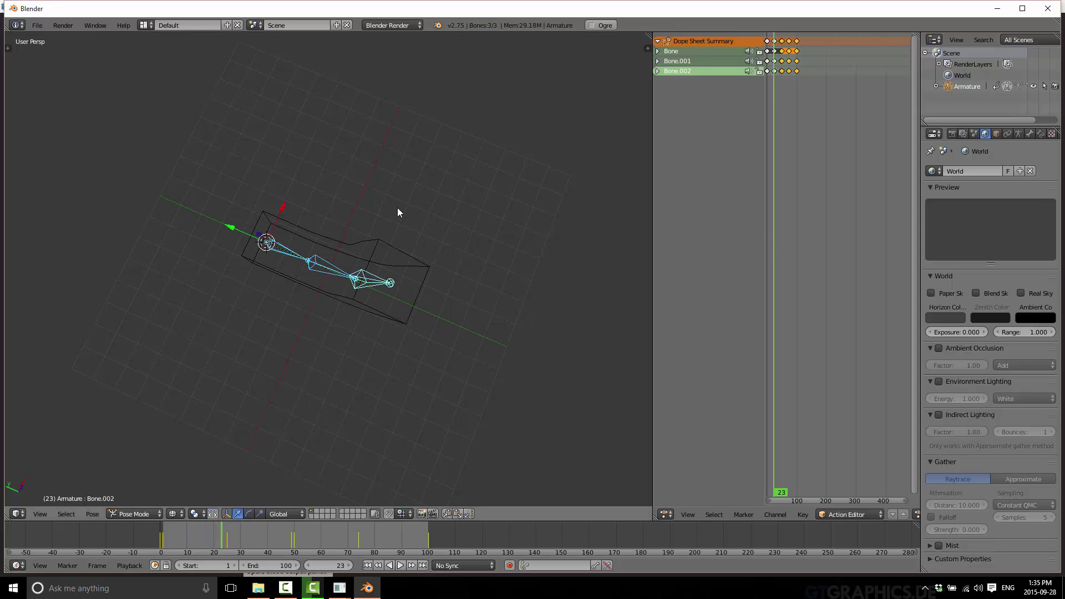
{"action": "left_click", "coordinate": [39, 25]}
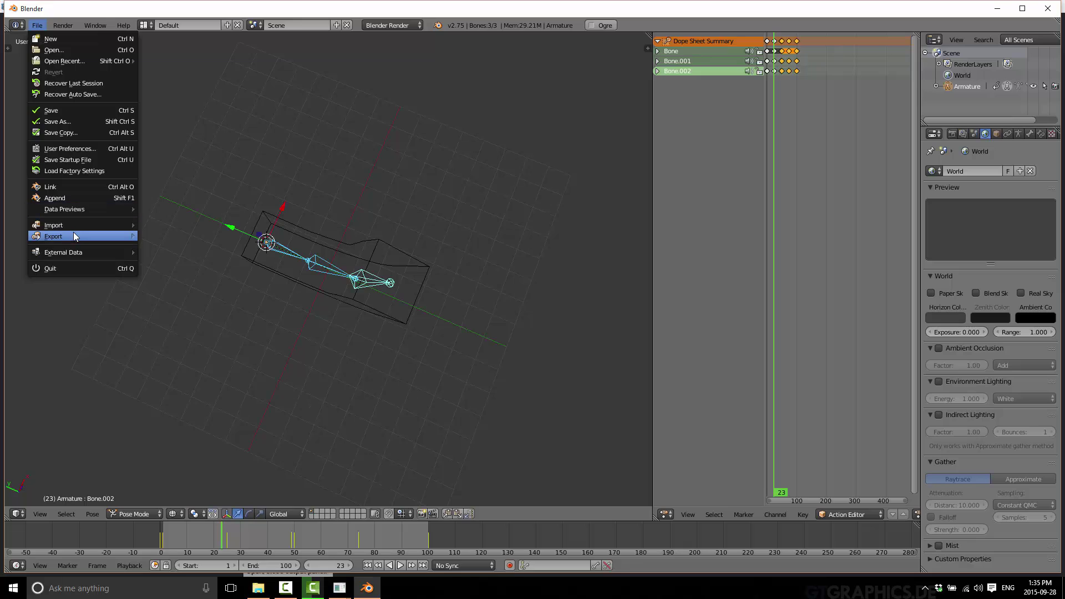
{"action": "mouse_move", "coordinate": [73, 235]}
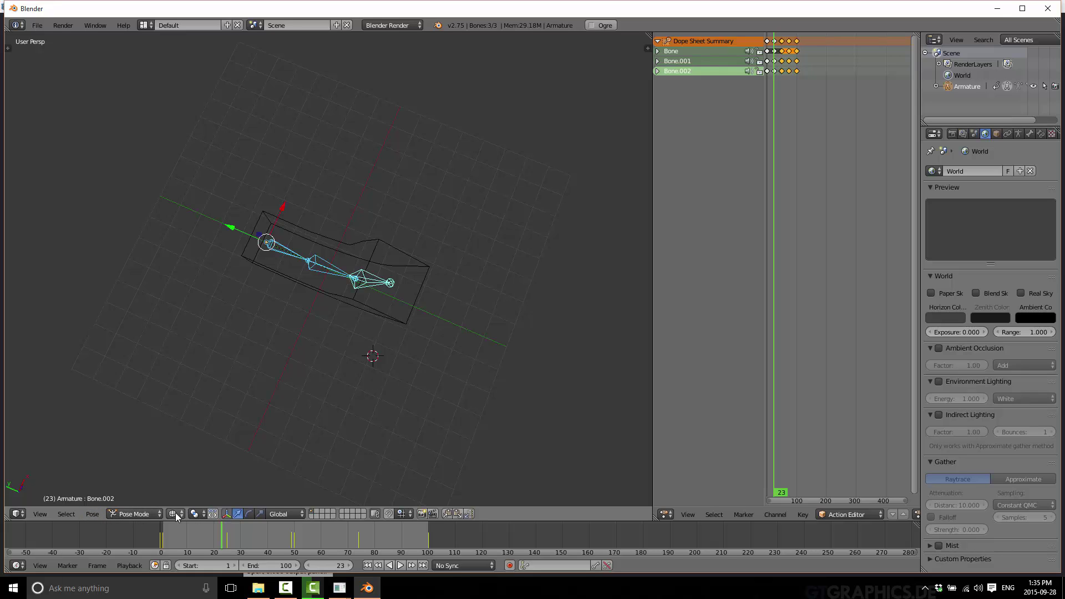
Switch to Object Mode, select the box mesh and display it with Material viewport shading.
{"action": "left_click", "coordinate": [138, 514]}
{"action": "left_click", "coordinate": [138, 503]}
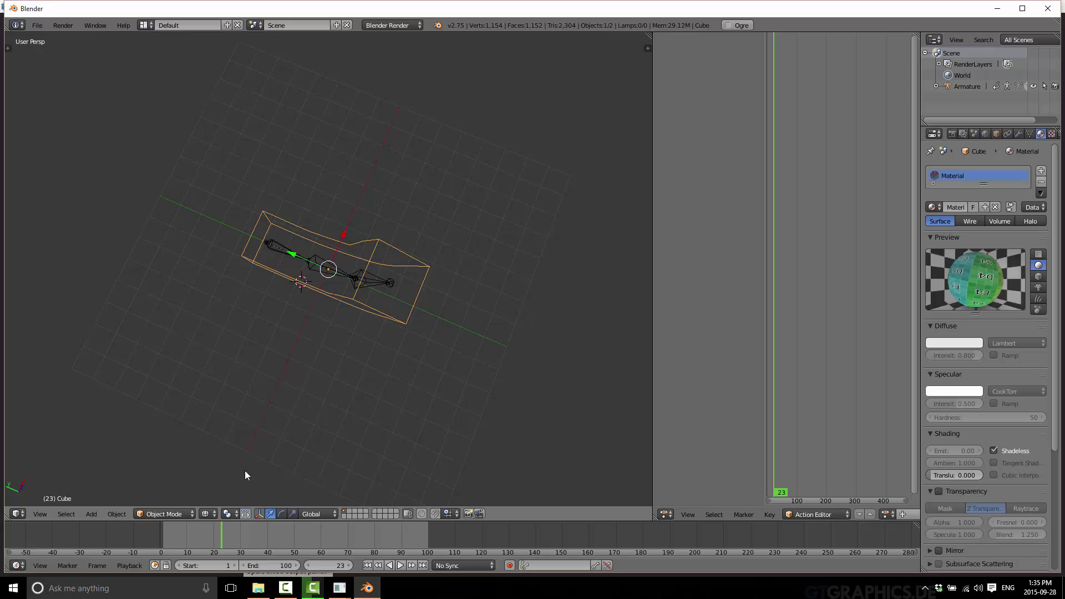
{"action": "left_click", "coordinate": [224, 513]}
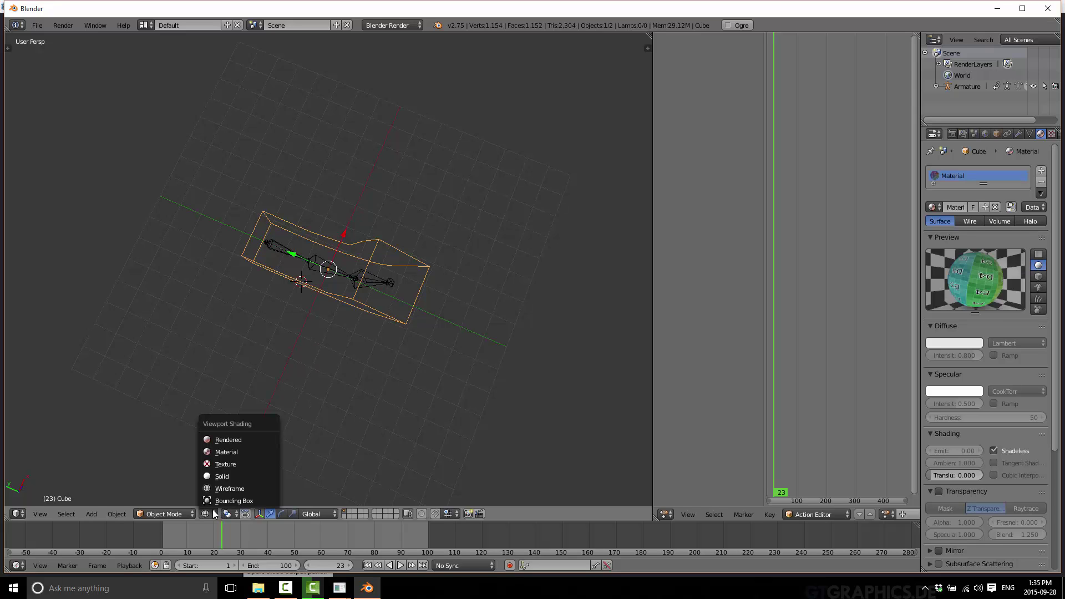
{"action": "left_click", "coordinate": [236, 451]}
{"action": "middle_click_drag", "start_coordinate": [323, 398], "coordinate": [350, 349]}
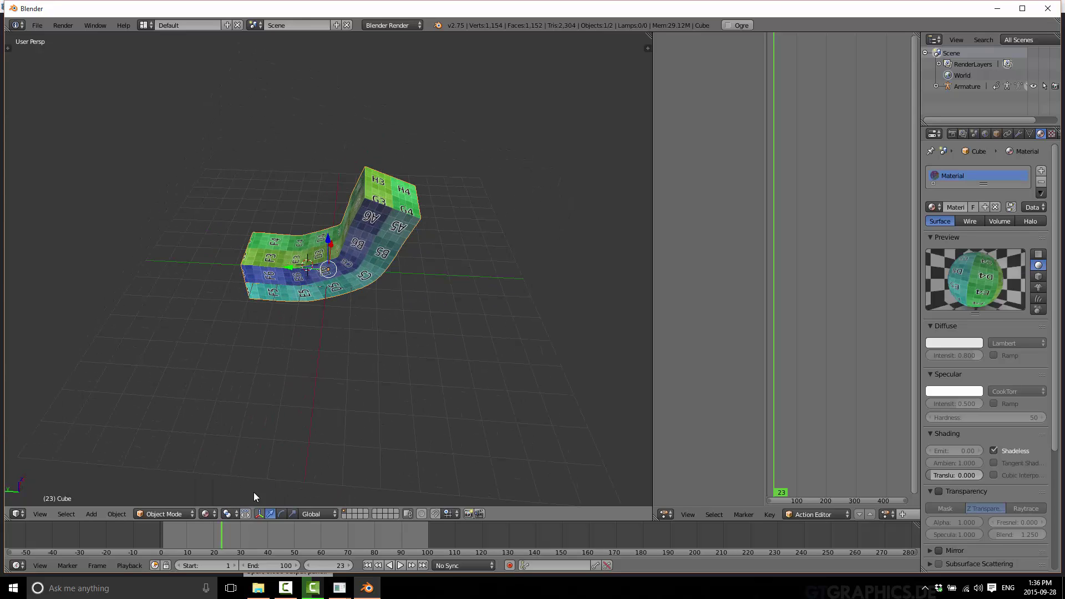
Play the textured box's bending animation in the viewport and stop it.
{"action": "left_click", "coordinate": [398, 565]}
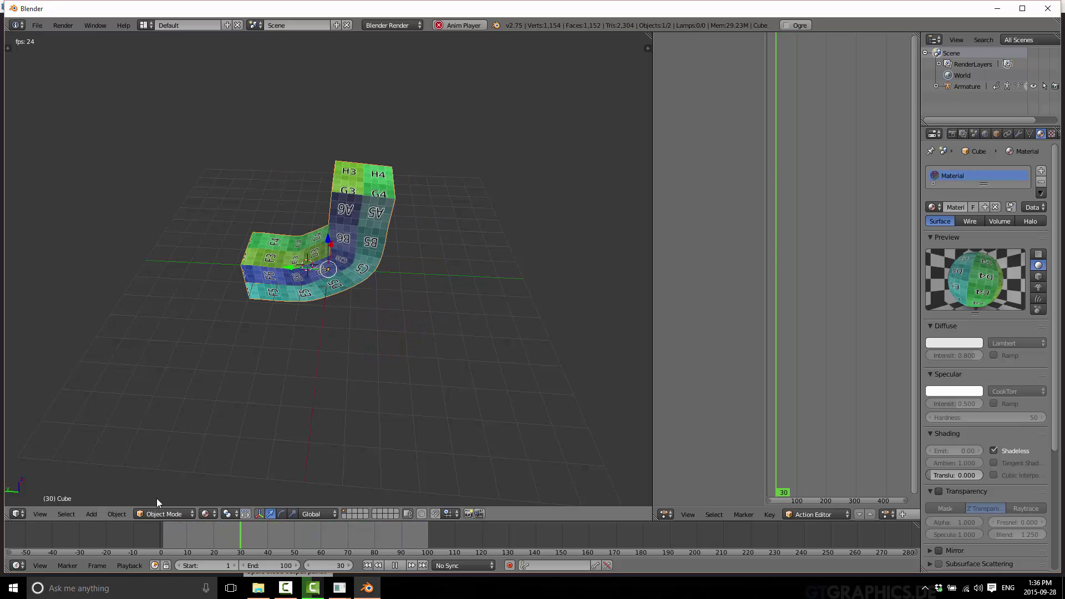
{"action": "left_click", "coordinate": [394, 566]}
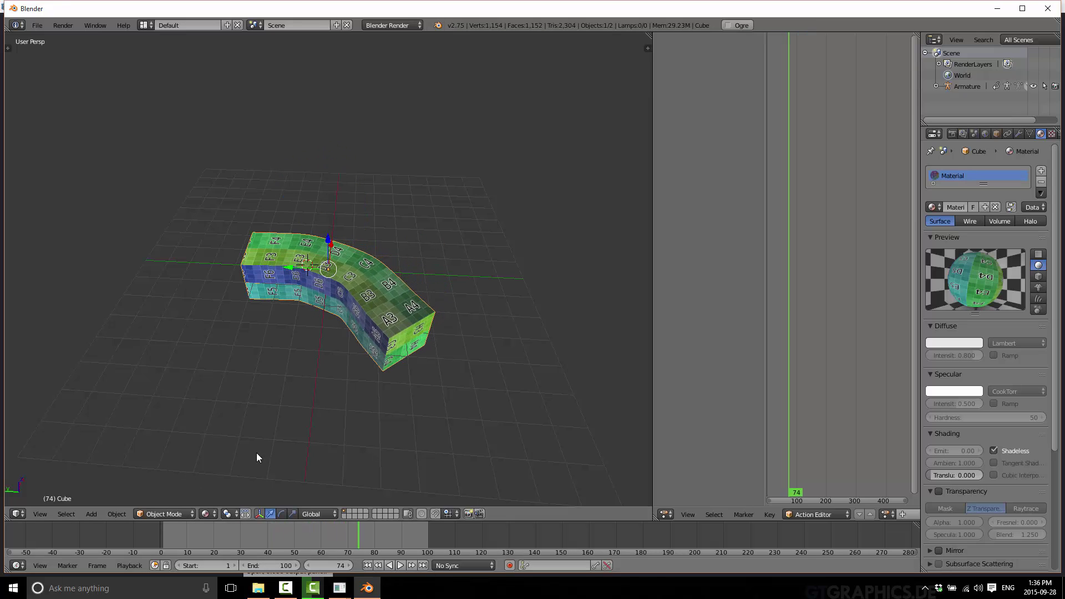
Start a Collada export of the scene to the Desktop folder with the file name box2.dae.
{"action": "left_click", "coordinate": [37, 25]}
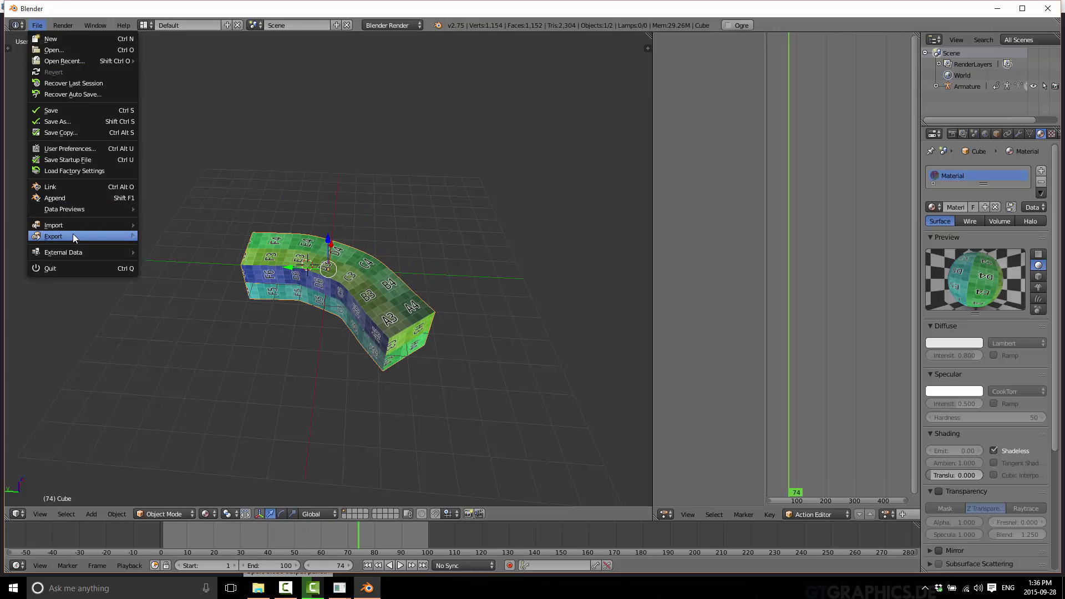
{"action": "mouse_move", "coordinate": [98, 234]}
{"action": "left_click", "coordinate": [195, 235]}
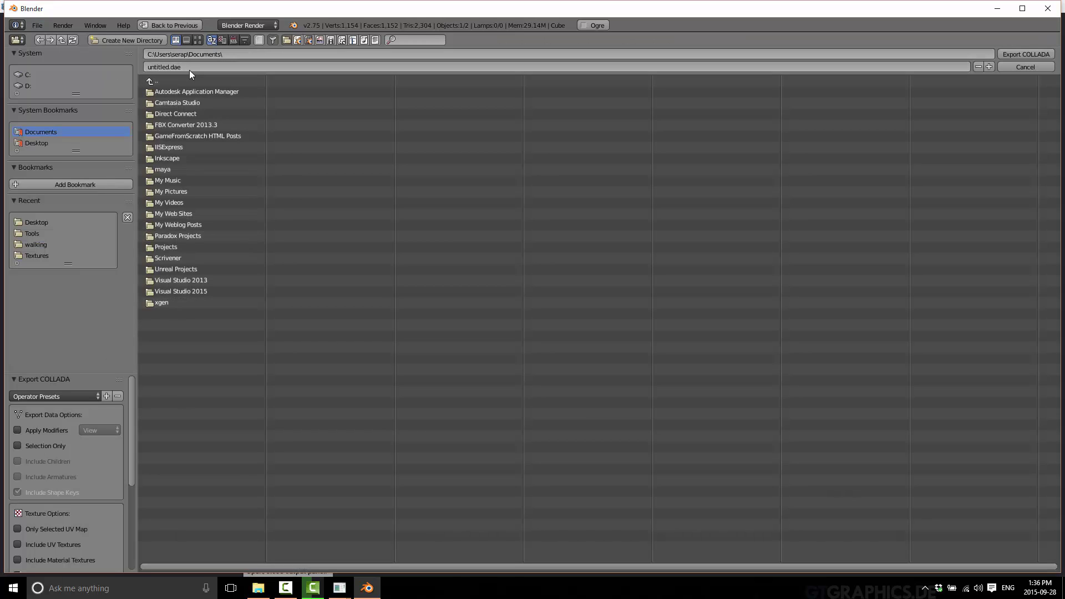
{"action": "left_click", "coordinate": [39, 141]}
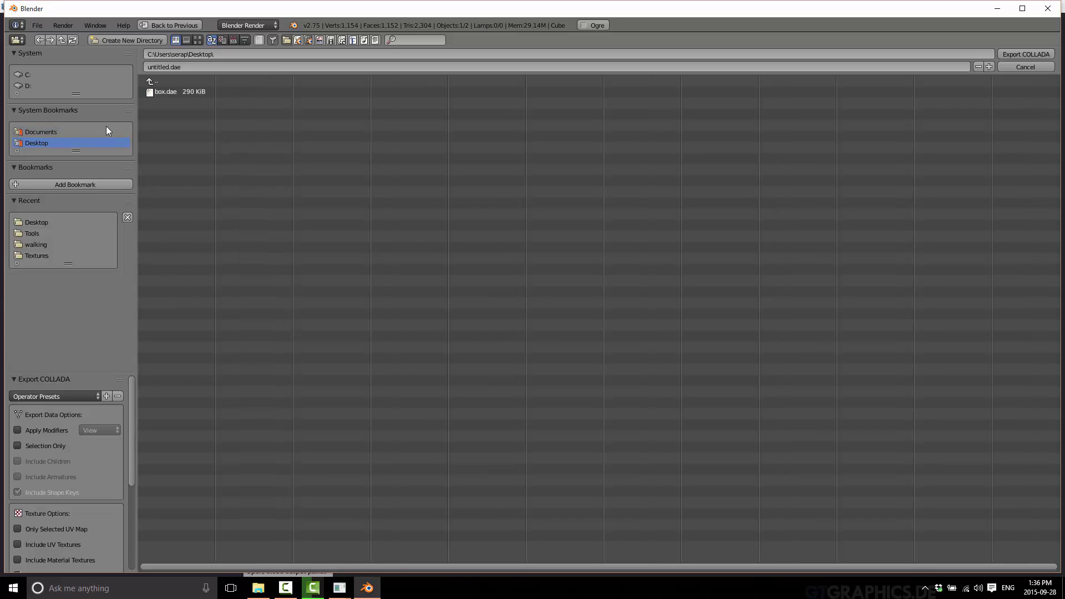
{"action": "left_click", "coordinate": [209, 64]}
{"action": "type", "text": "box2d"}
{"action": "key", "text": "BackSpace"}
{"action": "type", "text": ".dae"}
{"action": "key", "text": "Return"}
Include UV textures and material textures in the Collada export options and export the file.
{"action": "left_click_drag", "start_coordinate": [134, 412], "coordinate": [132, 461]}
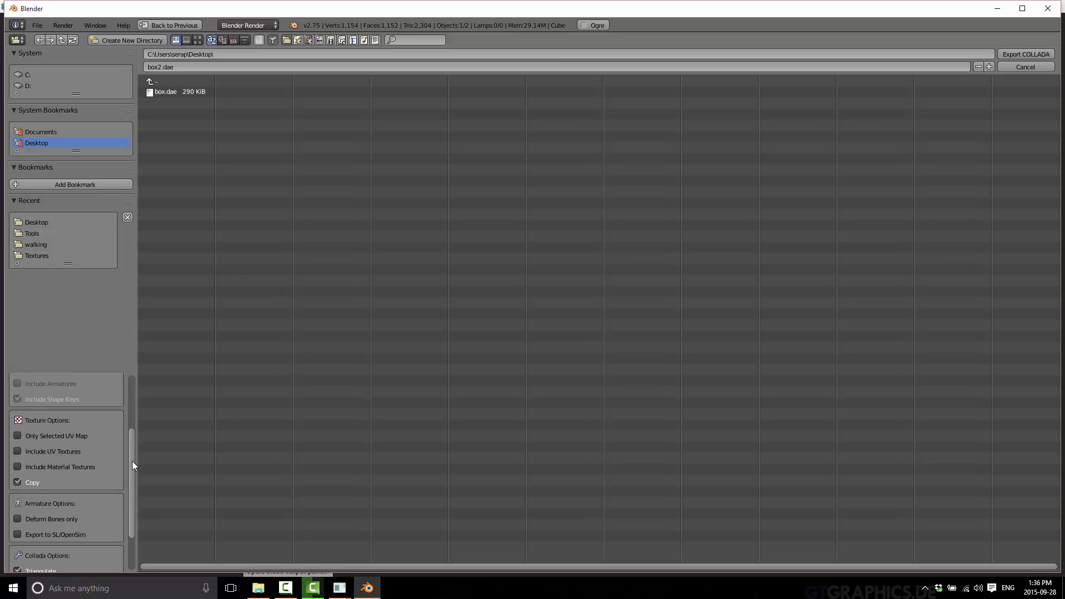
{"action": "left_click", "coordinate": [16, 451]}
{"action": "left_click", "coordinate": [17, 467]}
{"action": "left_click_drag", "start_coordinate": [132, 448], "coordinate": [133, 387]}
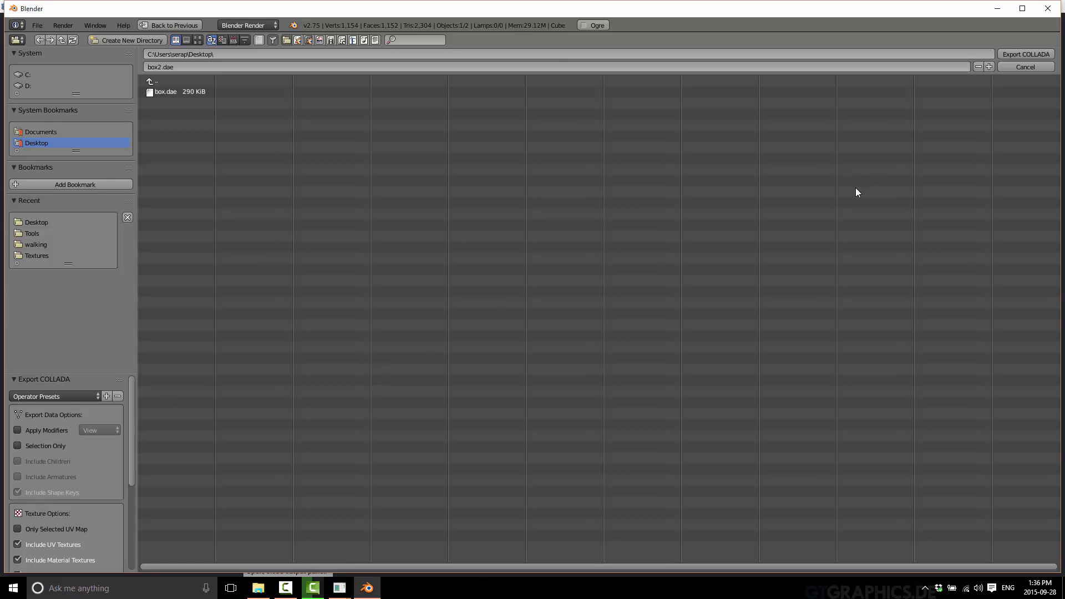
{"action": "left_click", "coordinate": [1035, 54]}
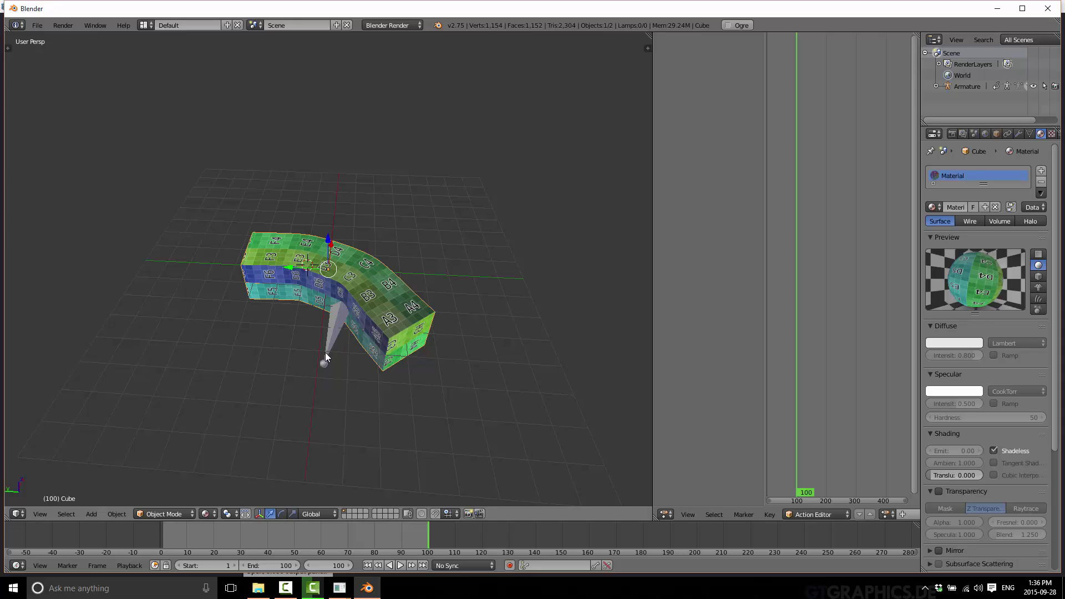
Replay the box animation after the export and stop it.
{"action": "left_click", "coordinate": [400, 565]}
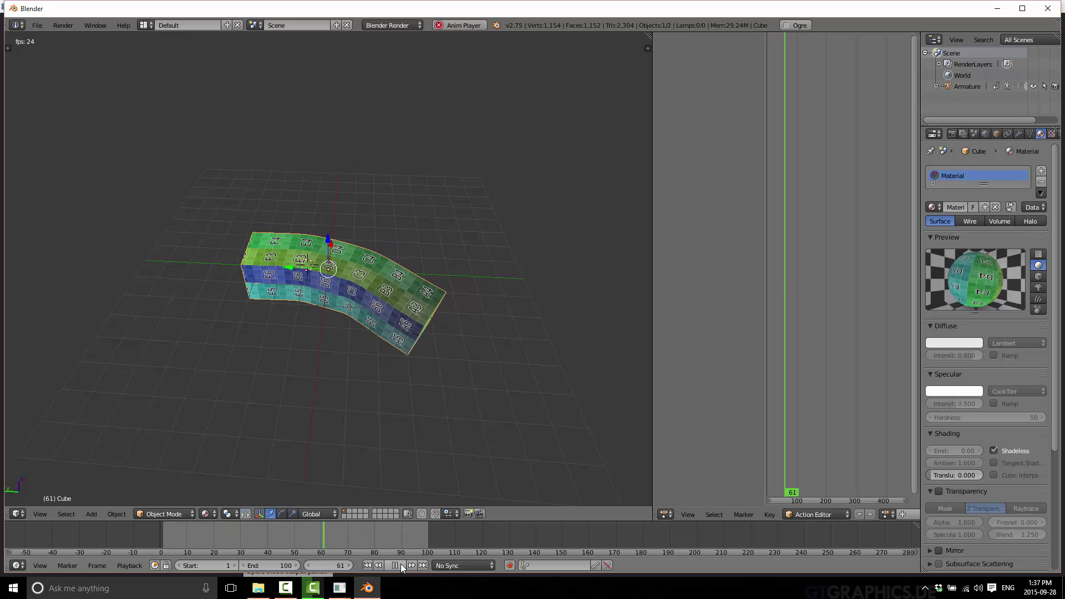
{"action": "left_click", "coordinate": [400, 564]}
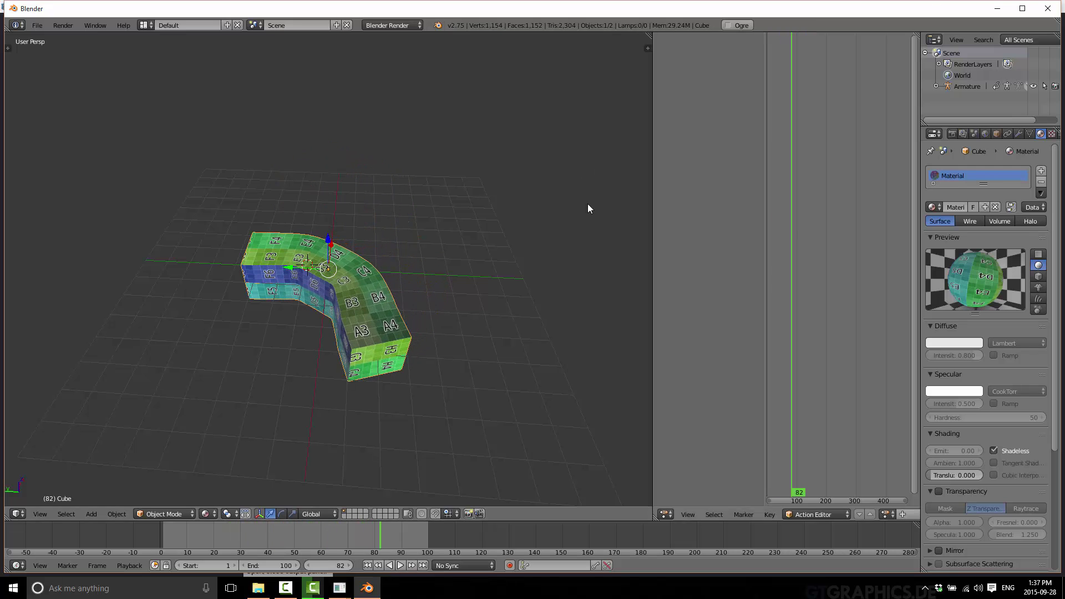
Switch to Godot and save the current scene with the camera and lights.
{"action": "left_click", "coordinate": [1003, 12]}
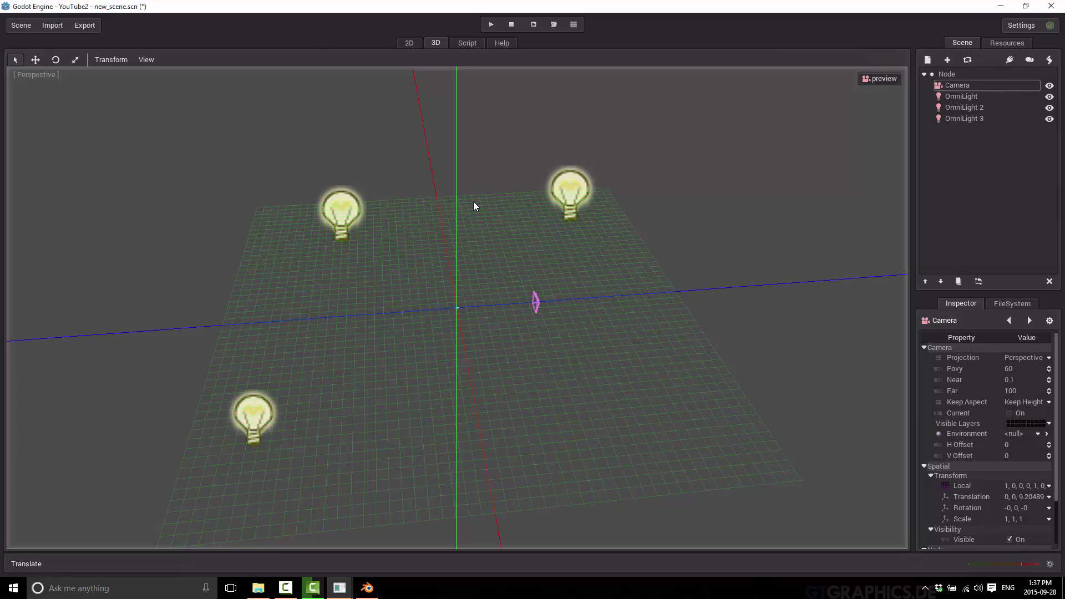
{"action": "left_click", "coordinate": [20, 25]}
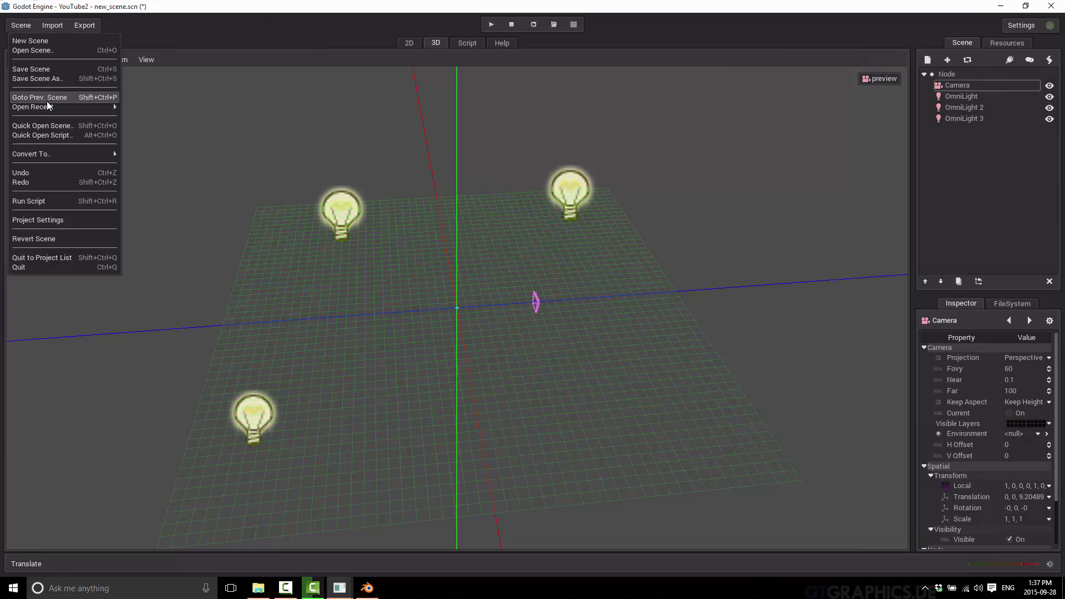
{"action": "left_click", "coordinate": [43, 70]}
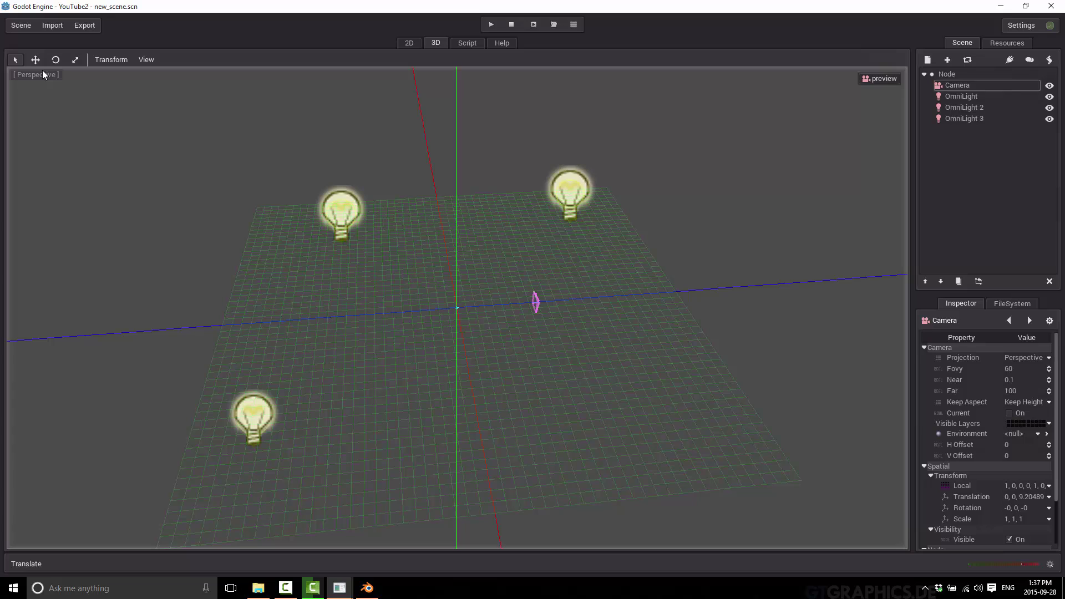
Select the root Node and start a 3D scene import with box2.dae from the Desktop as the source scene.
{"action": "left_click", "coordinate": [950, 76]}
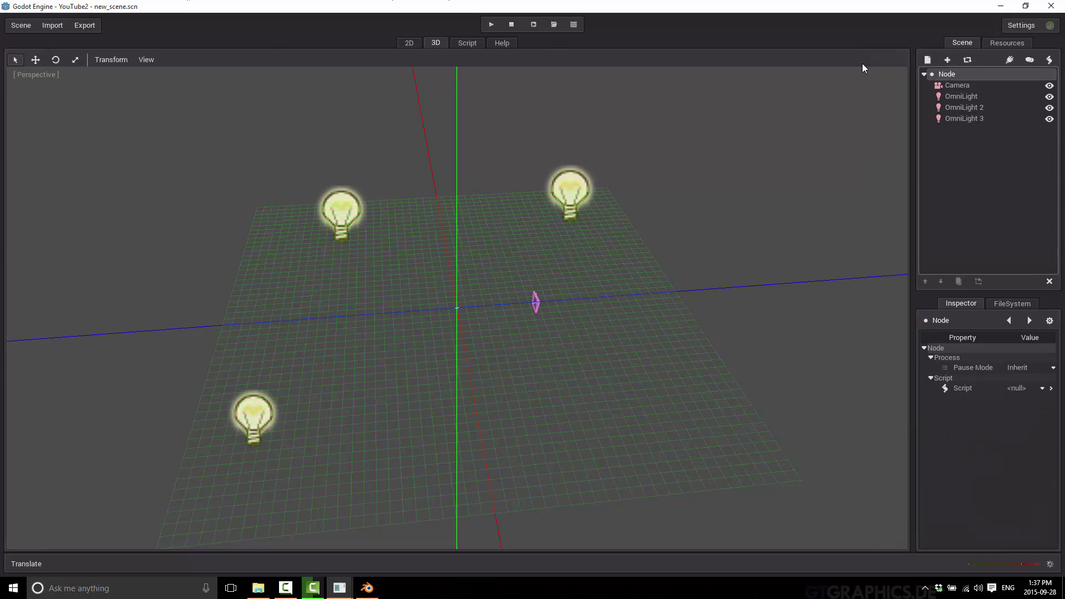
{"action": "left_click", "coordinate": [53, 25]}
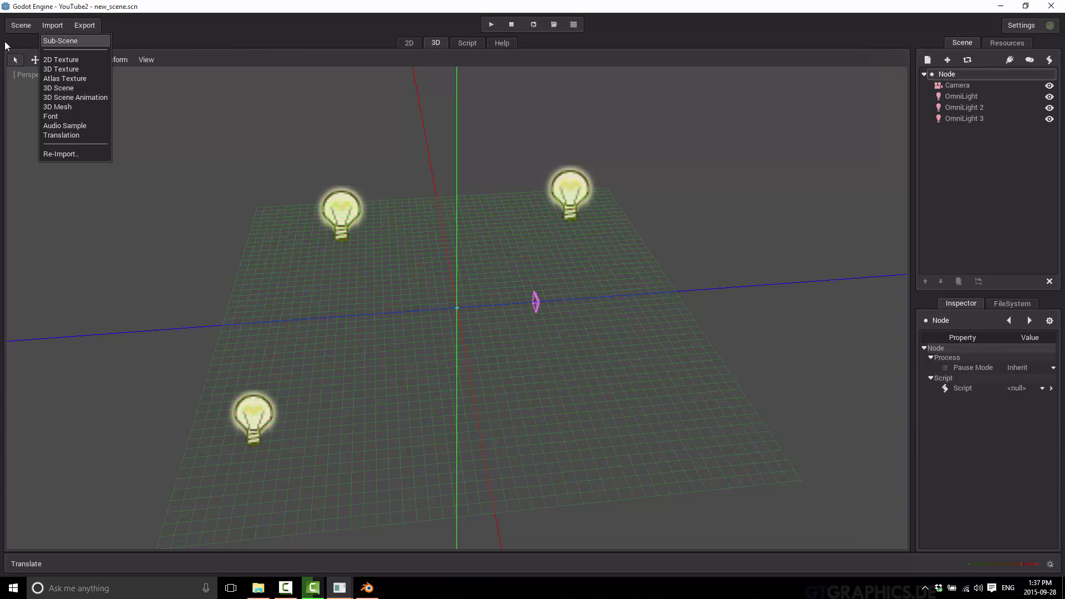
{"action": "left_click", "coordinate": [67, 90]}
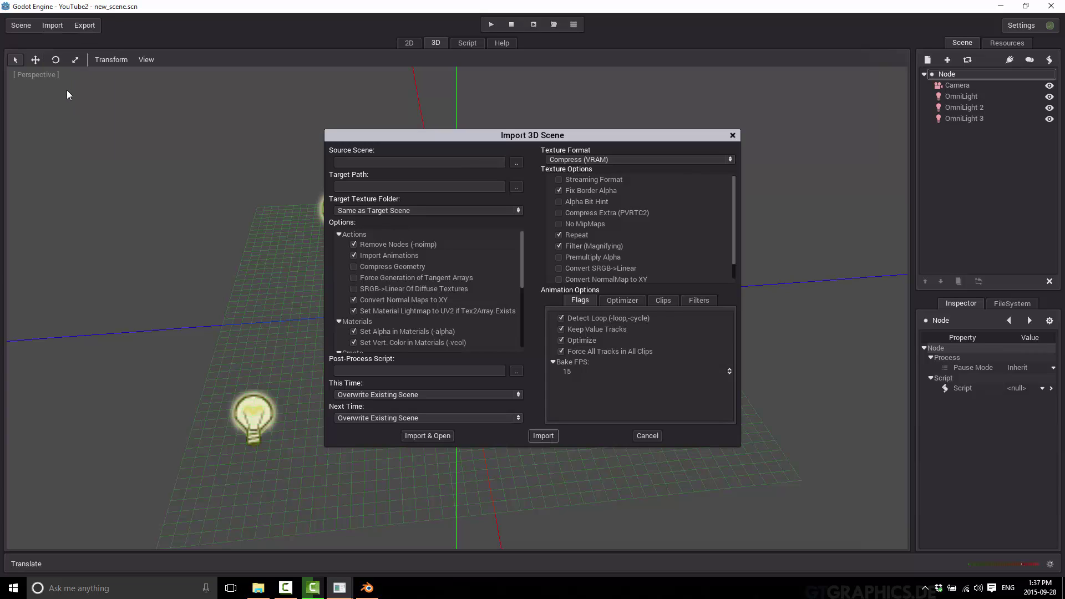
{"action": "left_click", "coordinate": [516, 164]}
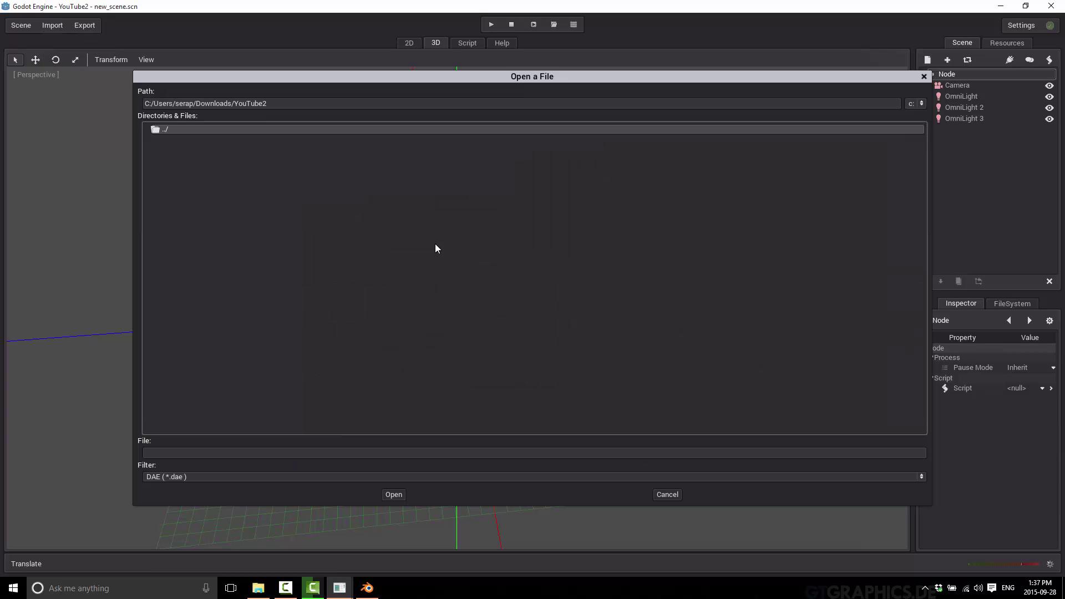
{"action": "left_click", "coordinate": [187, 478]}
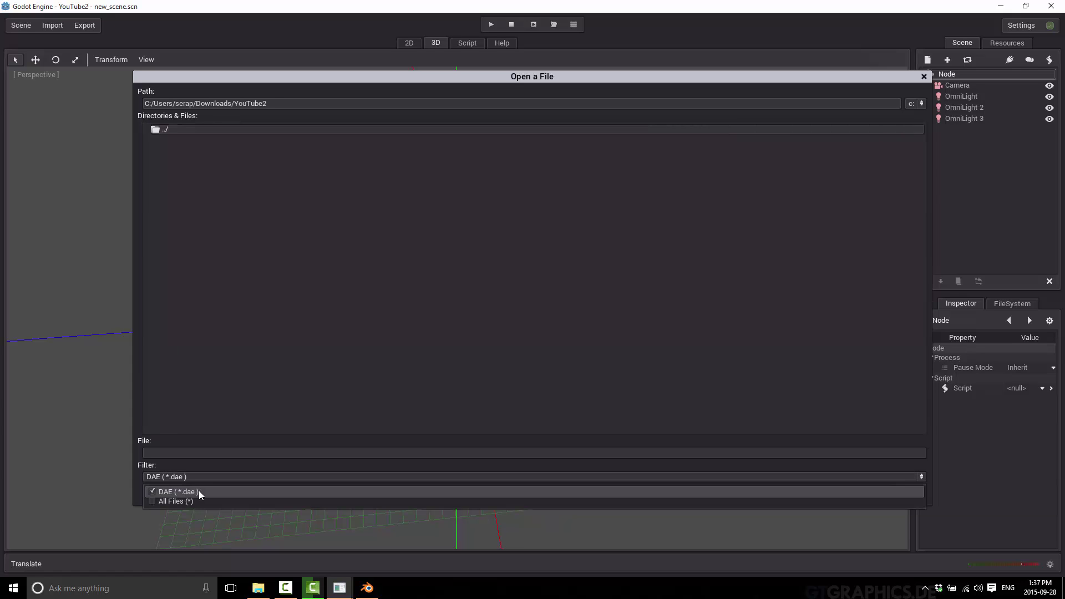
{"action": "left_click", "coordinate": [199, 490]}
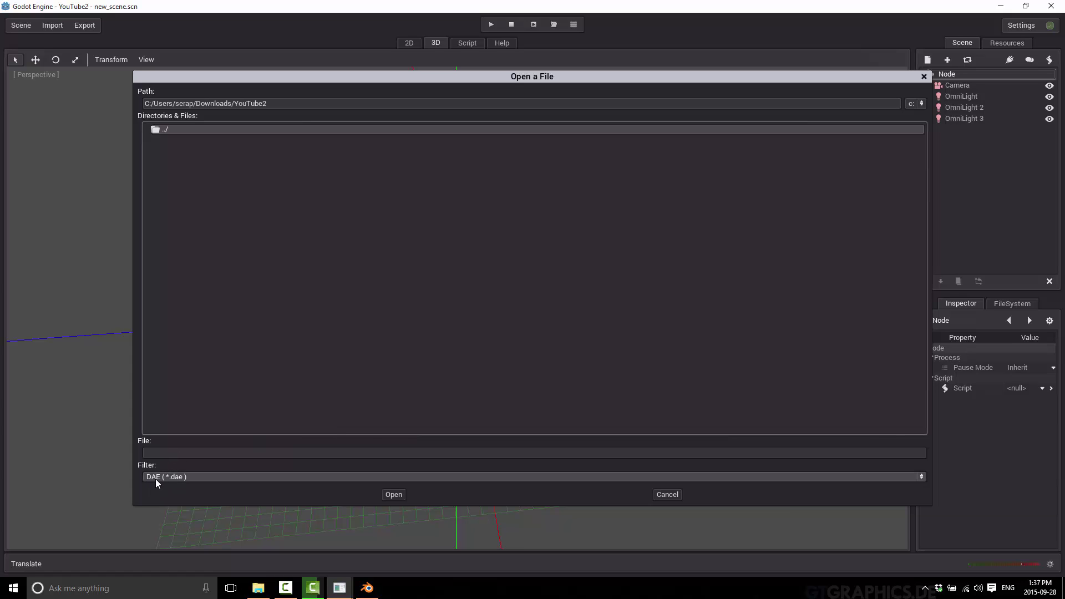
{"action": "double_click", "coordinate": [196, 130]}
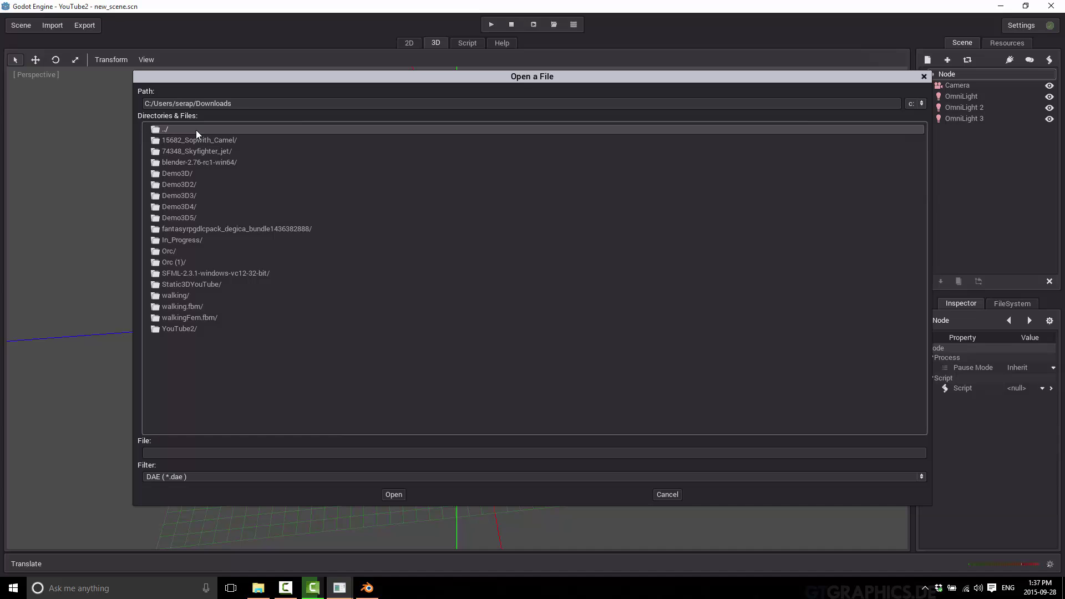
{"action": "double_click", "coordinate": [186, 129]}
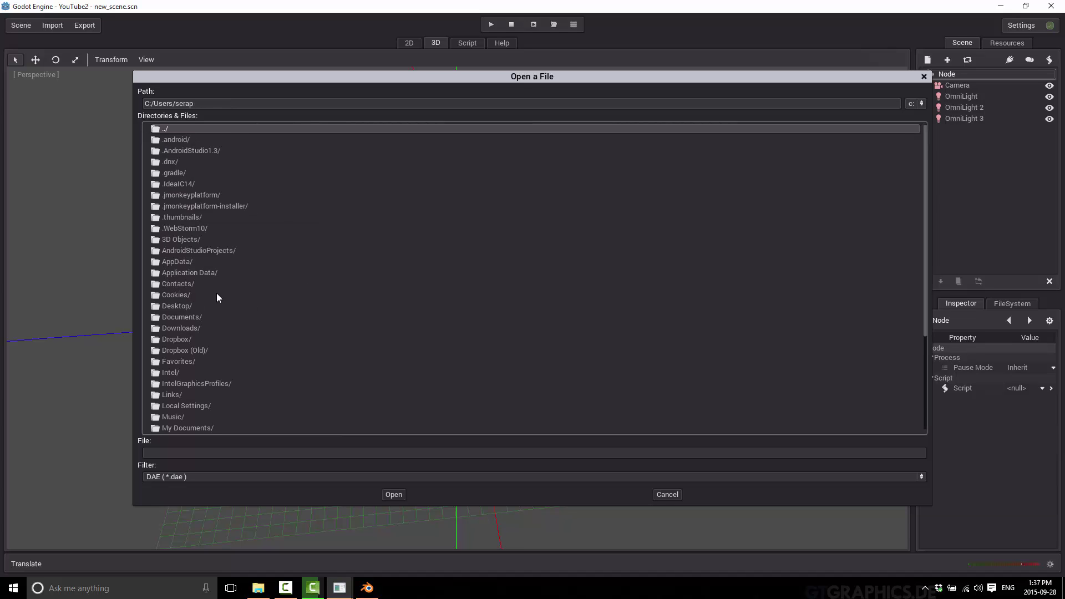
{"action": "double_click", "coordinate": [176, 305]}
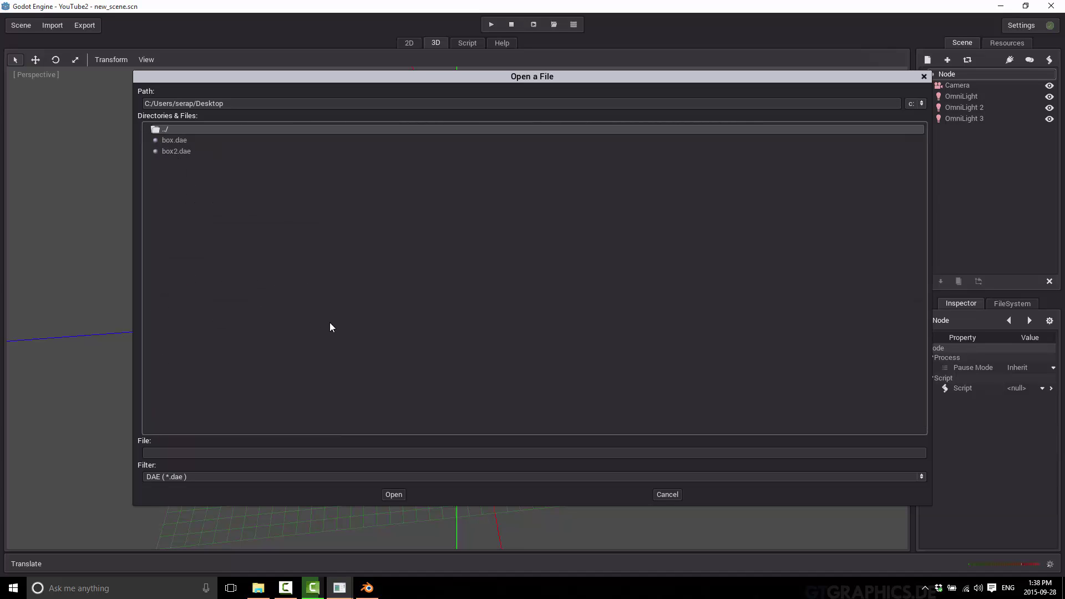
{"action": "double_click", "coordinate": [174, 151]}
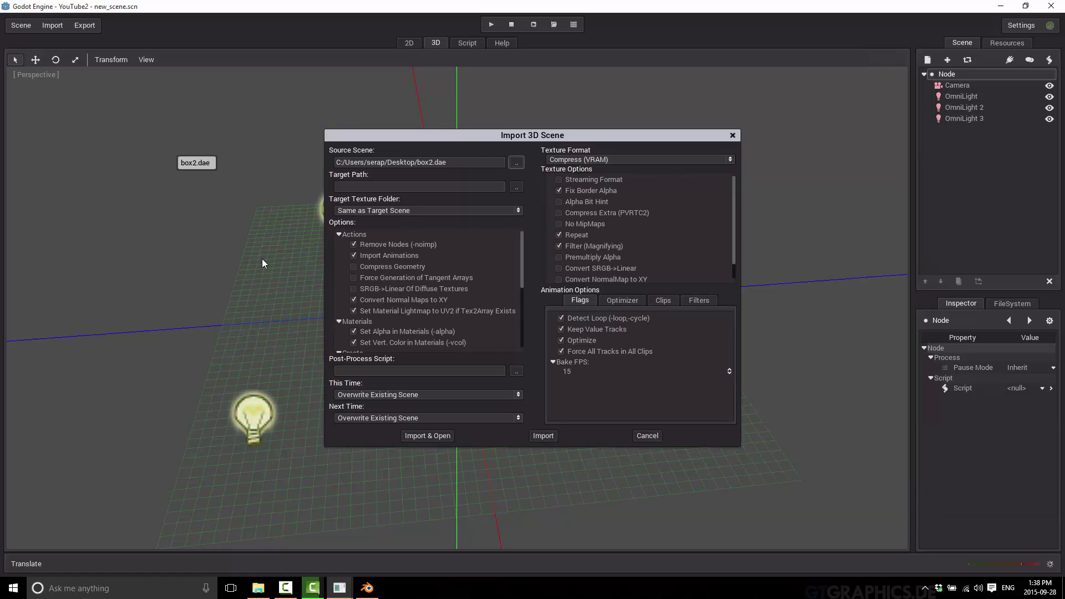
Set the import's target path to the project root, res://.
{"action": "left_click", "coordinate": [499, 172]}
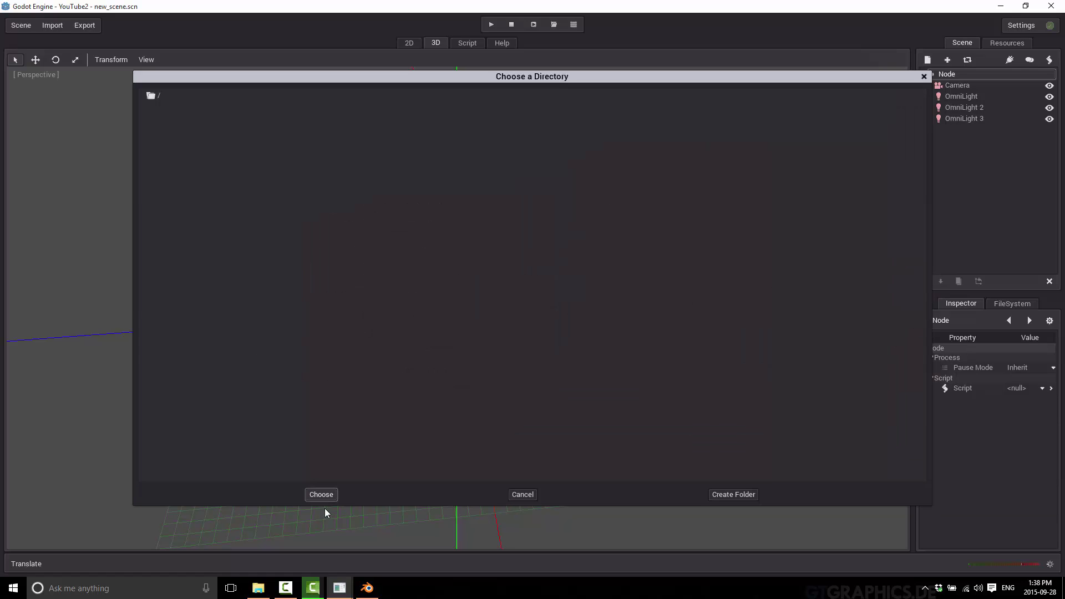
{"action": "left_click", "coordinate": [168, 94]}
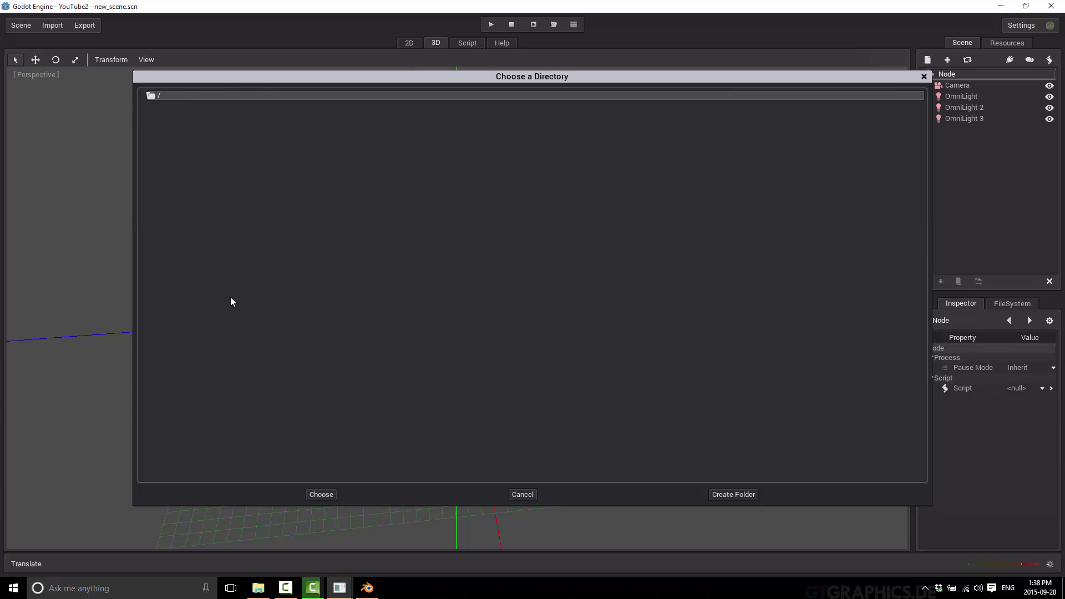
{"action": "left_click", "coordinate": [322, 495]}
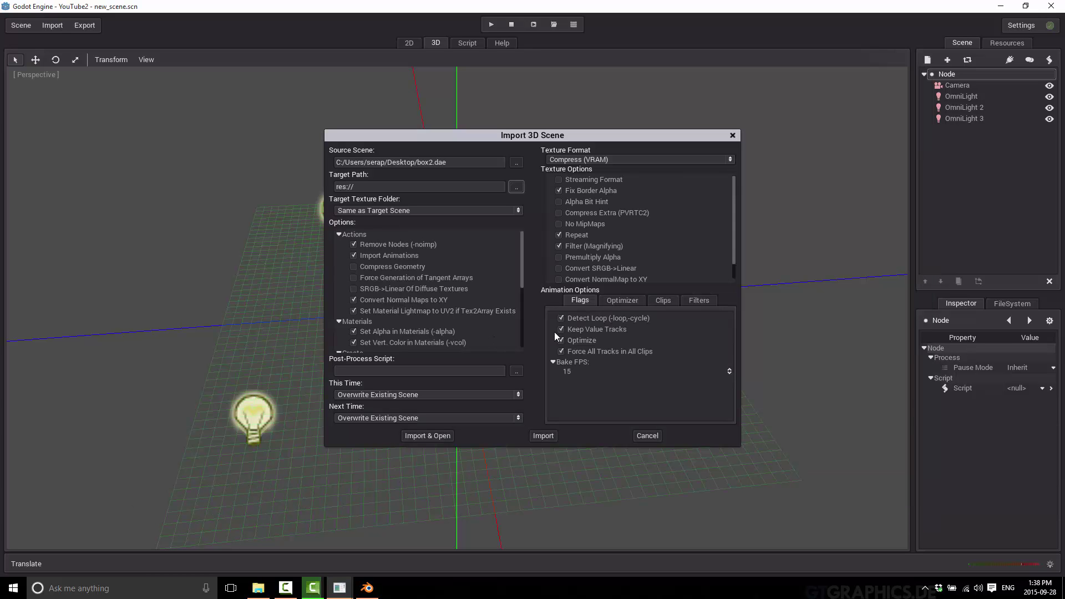
Review the import's texture options, scene options, and animation filters and clips.
{"action": "scroll", "coordinate": [658, 261], "scroll_direction": "down", "scroll_amount": 2}
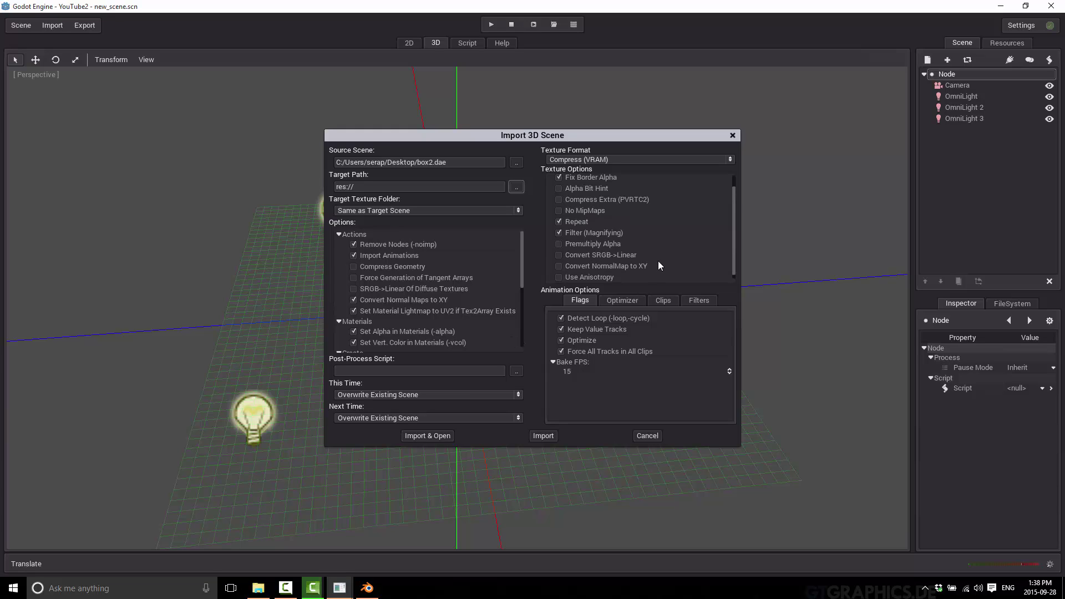
{"action": "scroll", "coordinate": [657, 261], "scroll_direction": "up", "scroll_amount": 2}
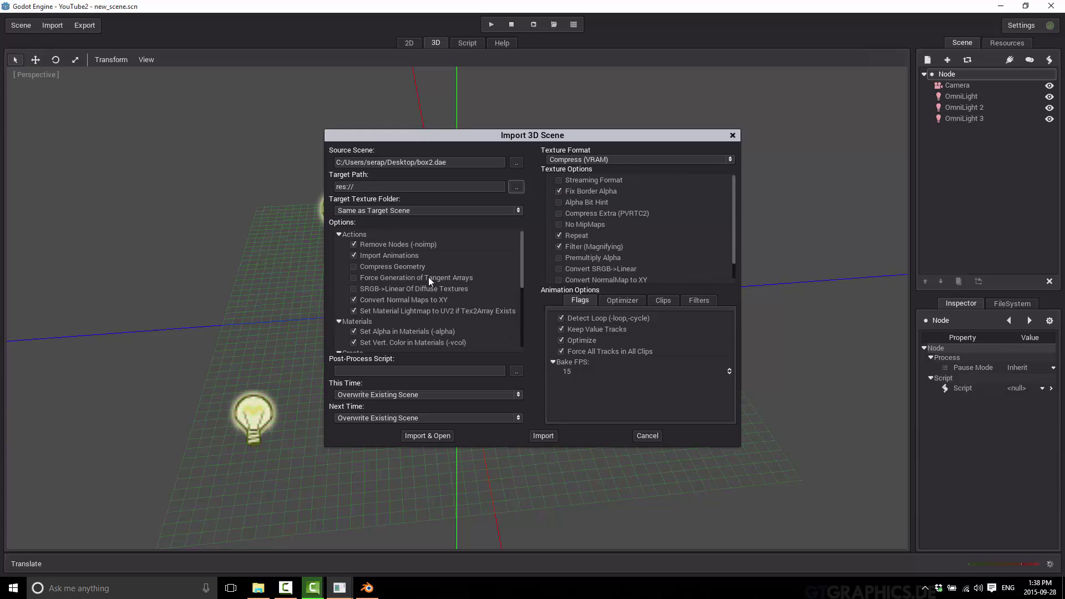
{"action": "scroll", "coordinate": [407, 287], "scroll_direction": "down", "scroll_amount": 8}
{"action": "scroll", "coordinate": [407, 286], "scroll_direction": "up", "scroll_amount": 2}
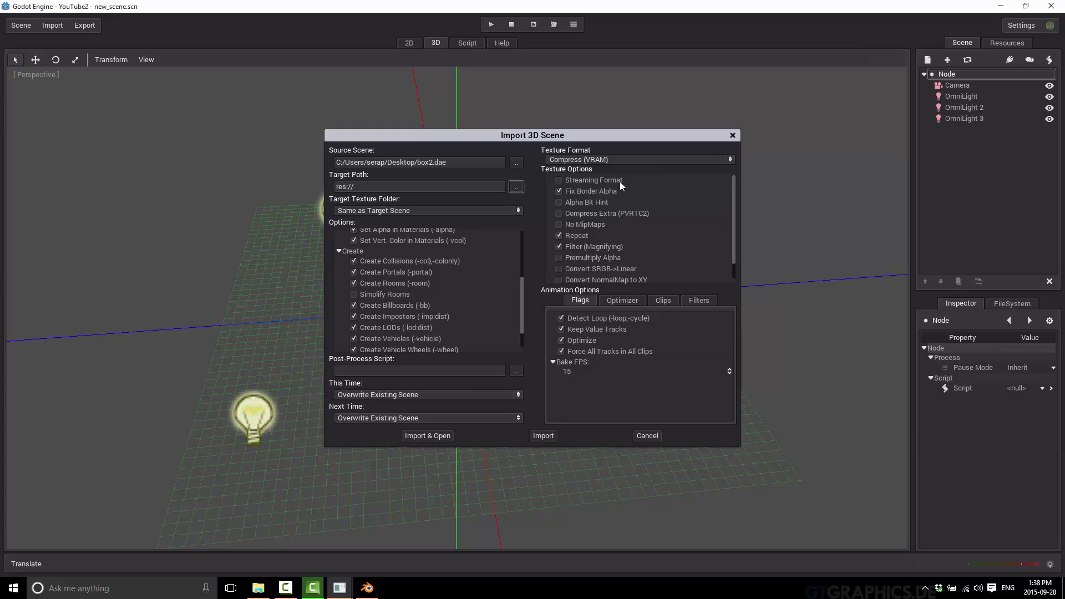
{"action": "left_click", "coordinate": [696, 301]}
{"action": "left_click", "coordinate": [671, 300]}
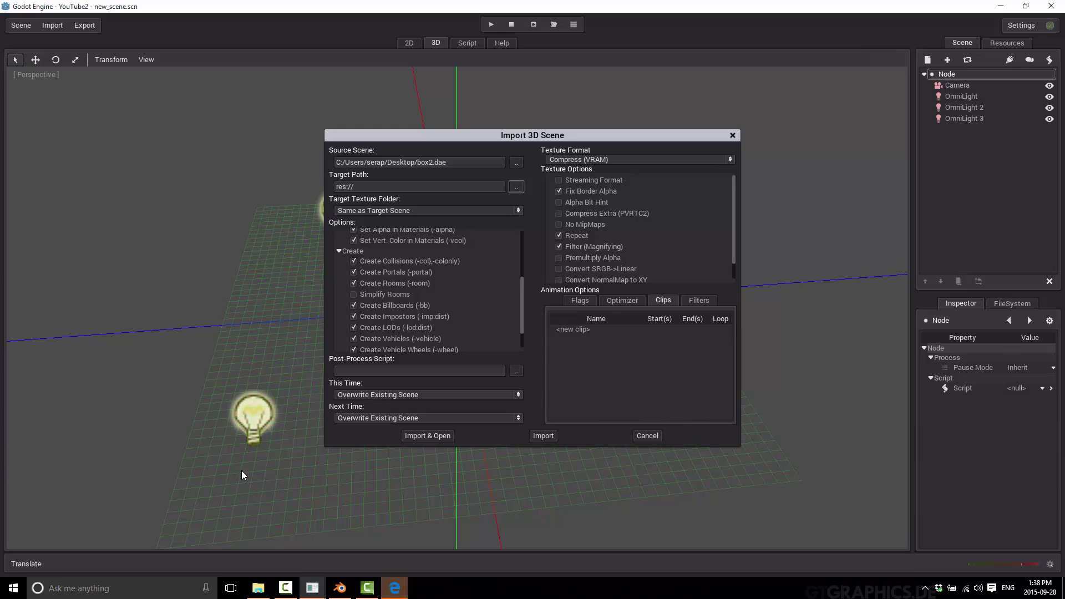
Set the import's overwrite behaviour for this time to Keep Existing, Ignore New.
{"action": "mouse_move", "coordinate": [396, 588]}
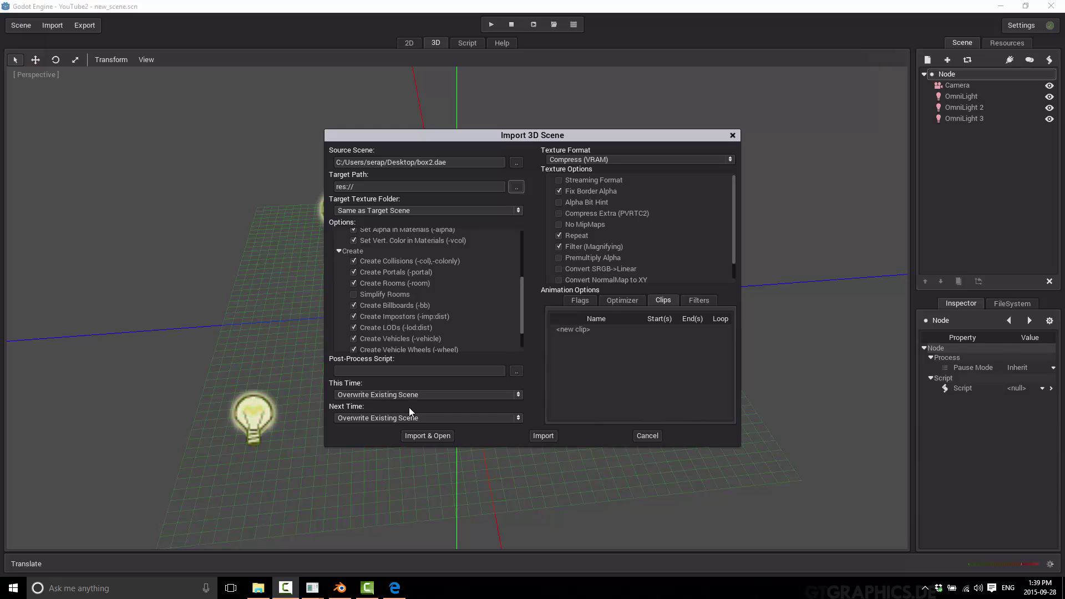
{"action": "left_click", "coordinate": [519, 394]}
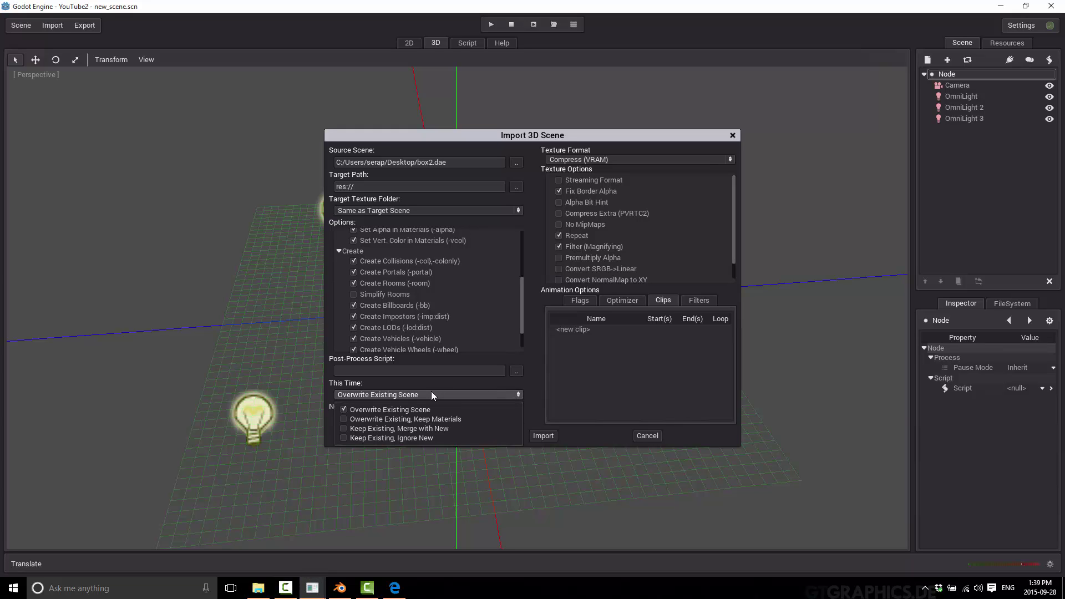
{"action": "left_click", "coordinate": [344, 438]}
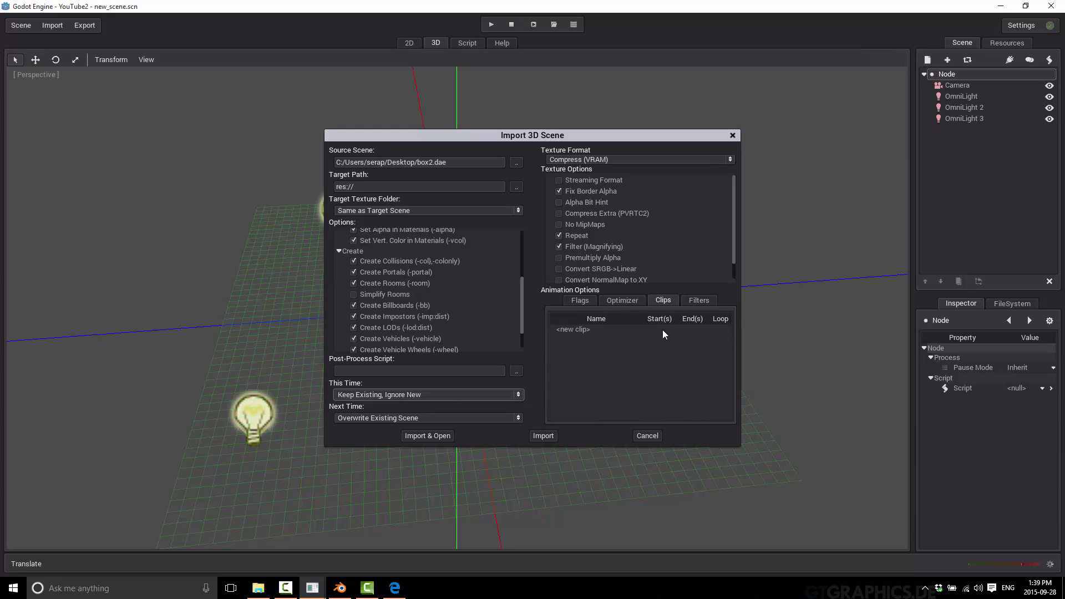
Switch to Blender and inspect the box's pose at frames 60, 90 and 100 of the timeline.
{"action": "left_click", "coordinate": [341, 585]}
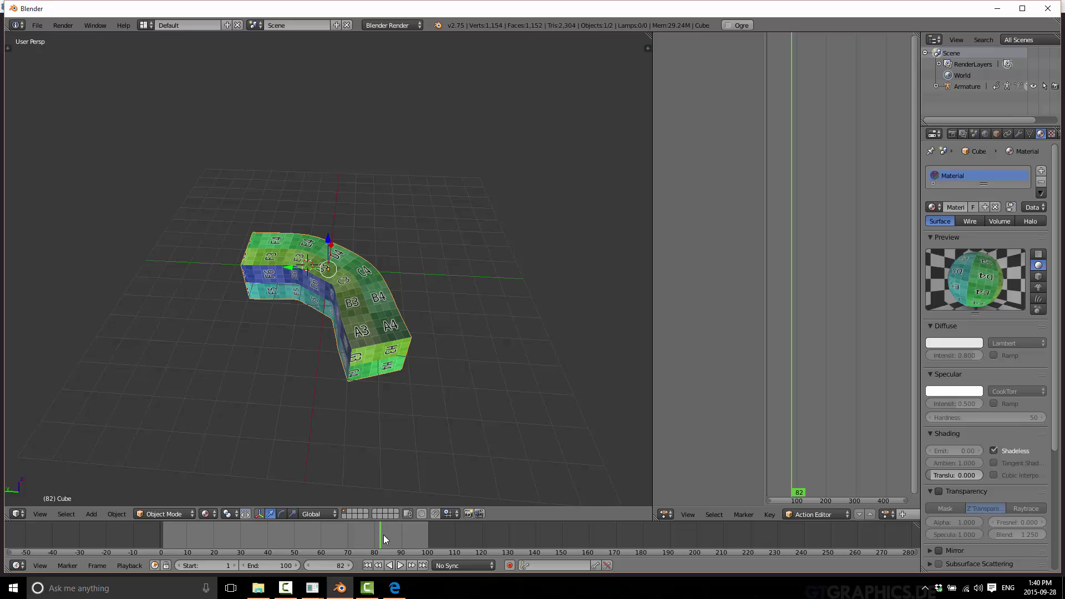
{"action": "left_click", "coordinate": [321, 539]}
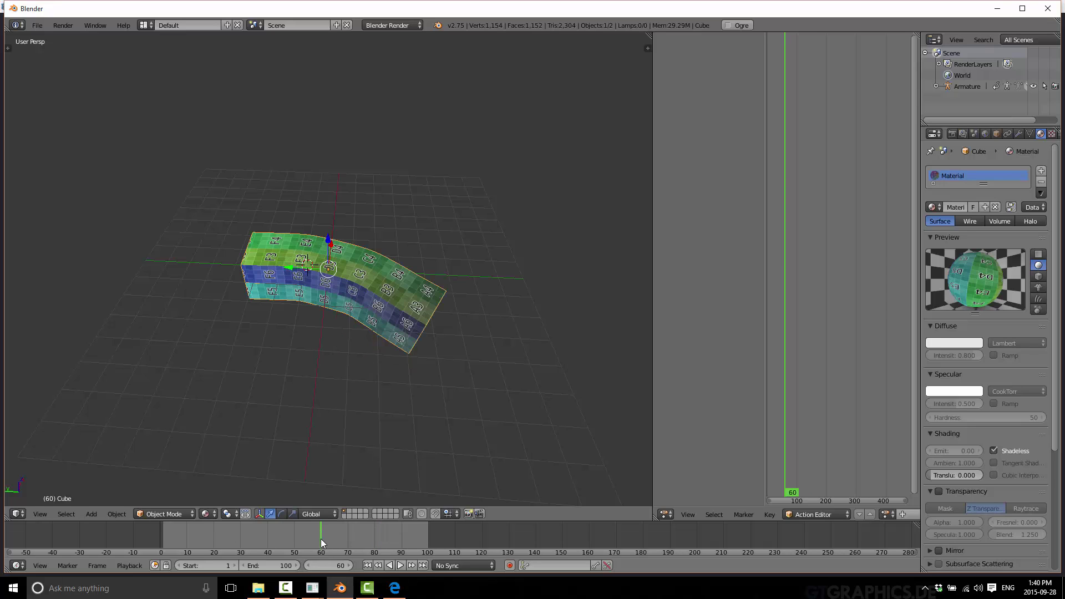
{"action": "left_click", "coordinate": [402, 536]}
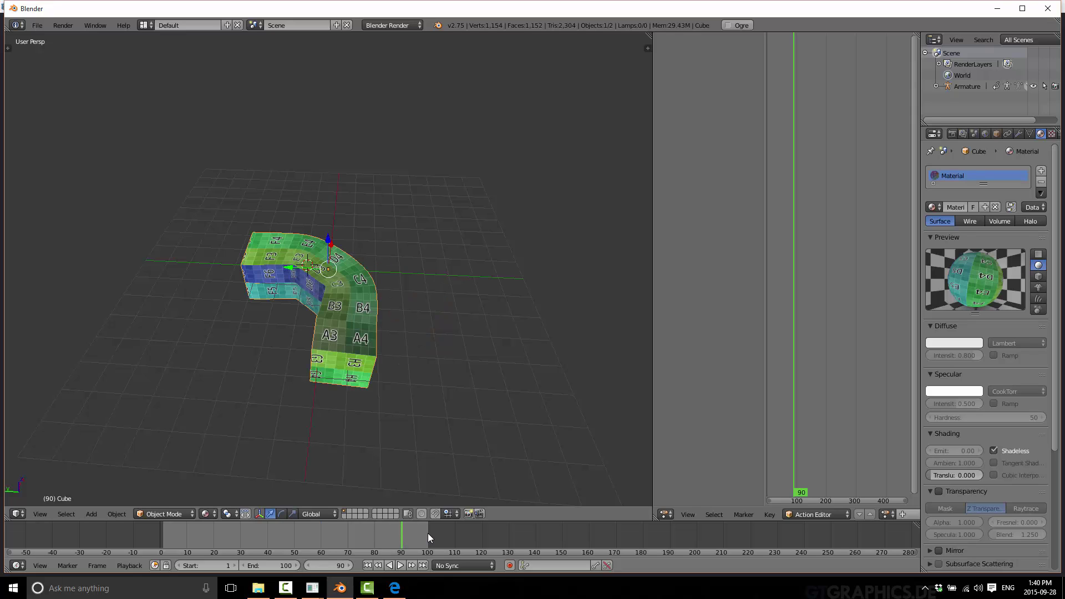
{"action": "left_click", "coordinate": [428, 537]}
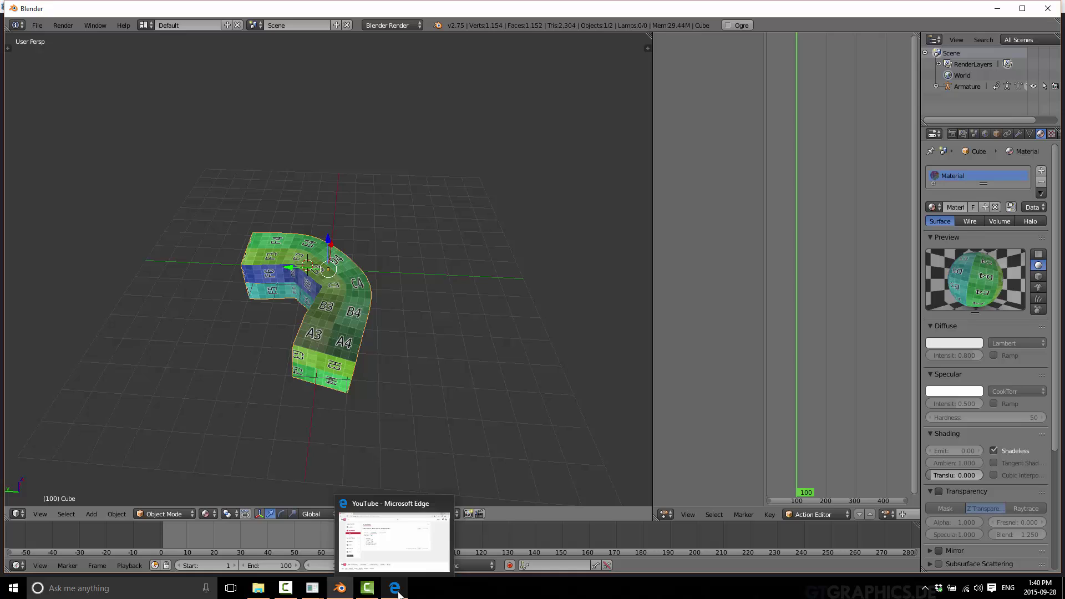
{"action": "mouse_move", "coordinate": [341, 586]}
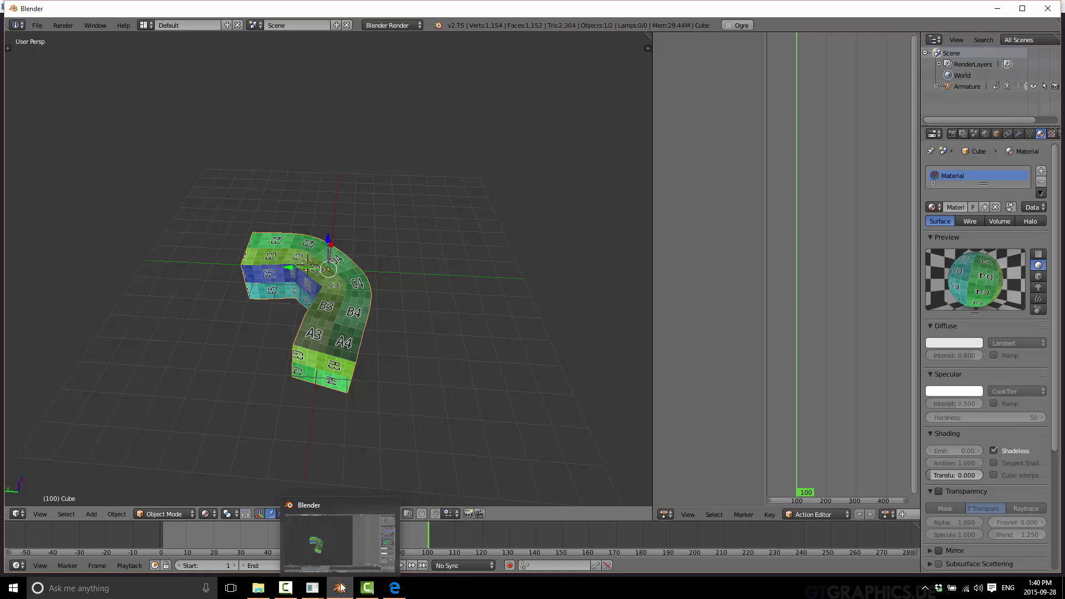
{"action": "mouse_move", "coordinate": [406, 592]}
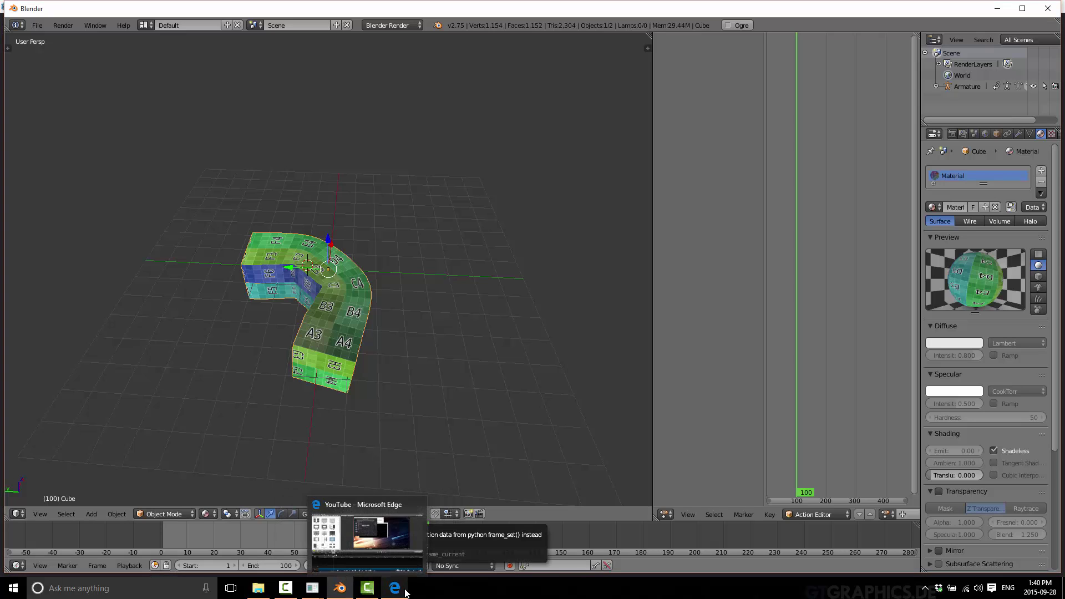
Switch to Godot Engine and add an animation clip named BendUp to the 3D scene import of box2.dae.
{"action": "left_click", "coordinate": [381, 550]}
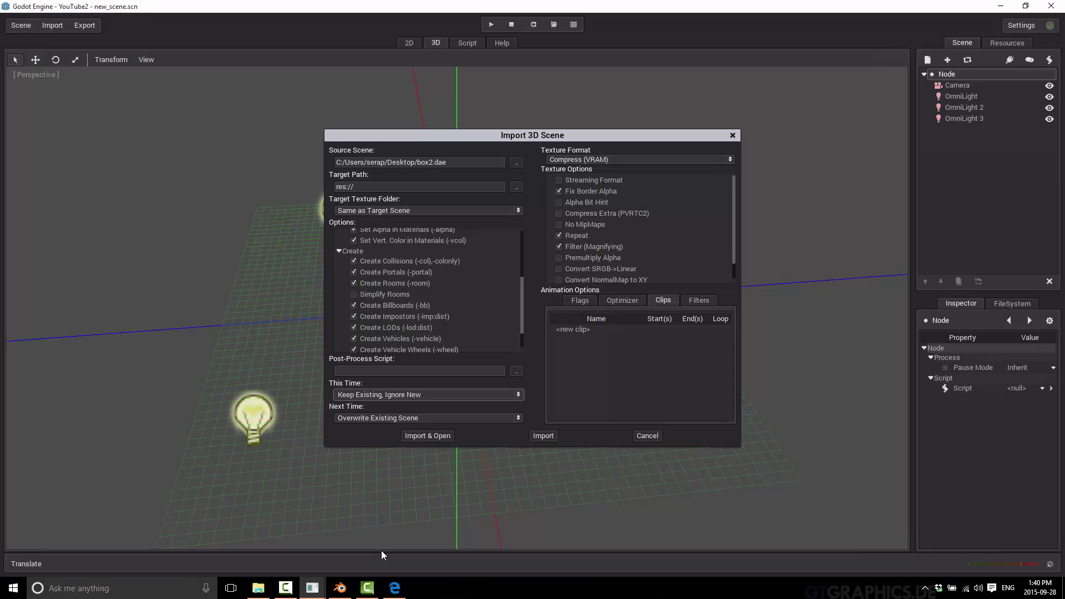
{"action": "double_click", "coordinate": [591, 331]}
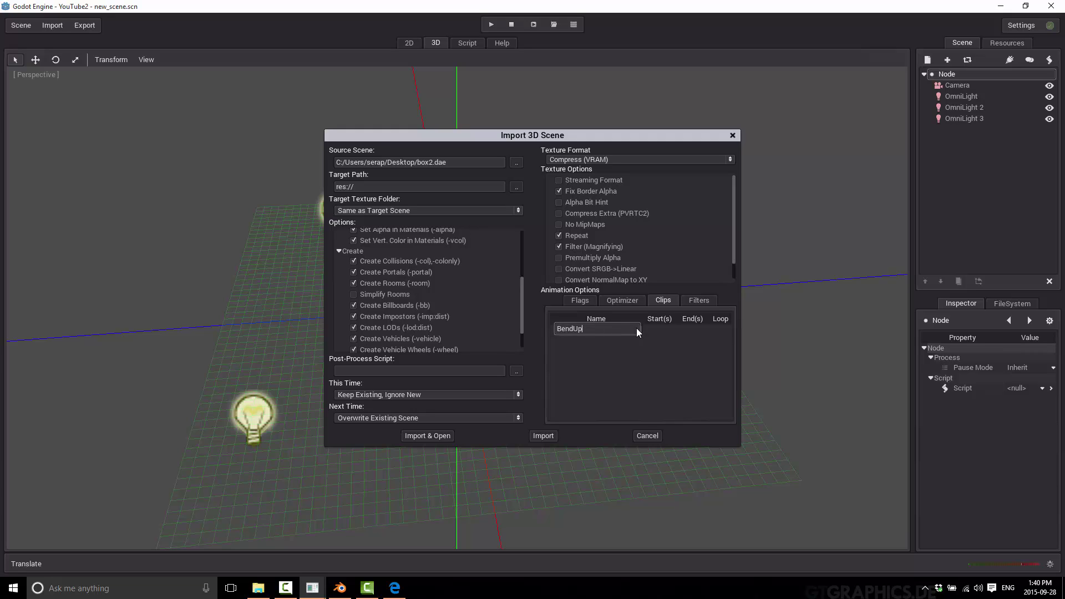
{"action": "left_click", "coordinate": [659, 330]}
{"action": "double_click", "coordinate": [600, 332]}
{"action": "type", "text": "Bend"}
{"action": "key", "text": "Return"}
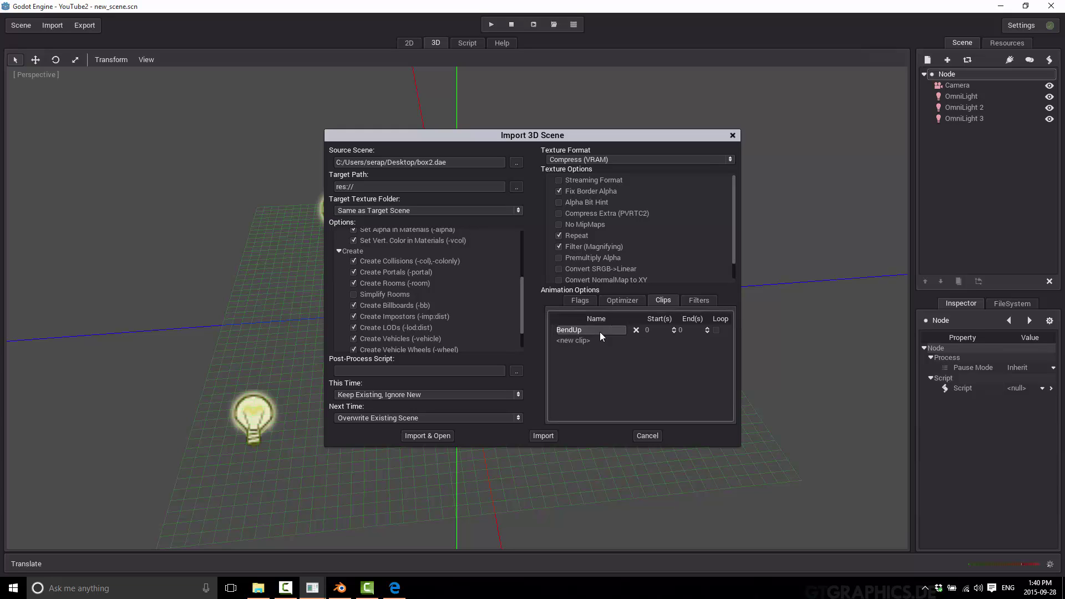
Set the BendUp clip to end at 1.7 seconds and turn on its looping.
{"action": "left_click", "coordinate": [656, 330]}
{"action": "left_click", "coordinate": [686, 329]}
{"action": "left_click", "coordinate": [686, 329]}
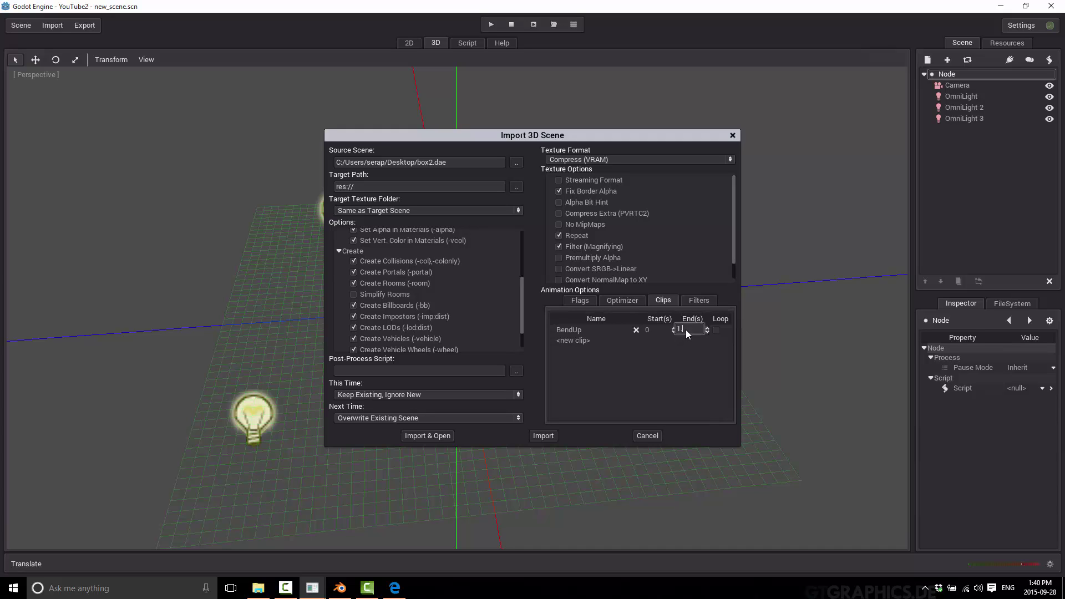
{"action": "key", "text": "Return"}
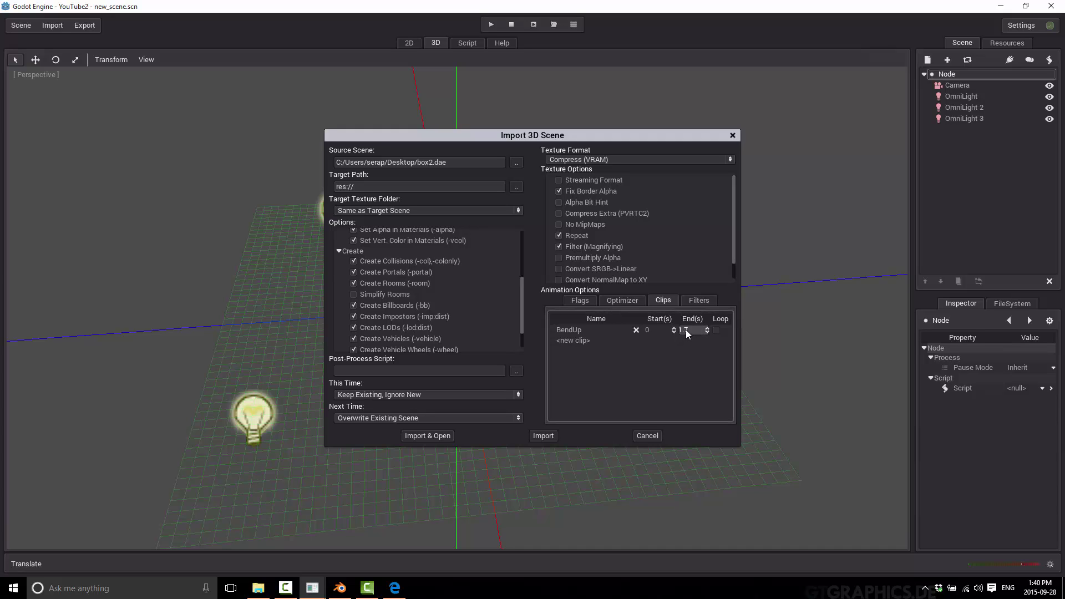
Add a second looping clip named BendForward that starts at 1.7 seconds and ends at 3.3 seconds.
{"action": "left_click", "coordinate": [588, 342]}
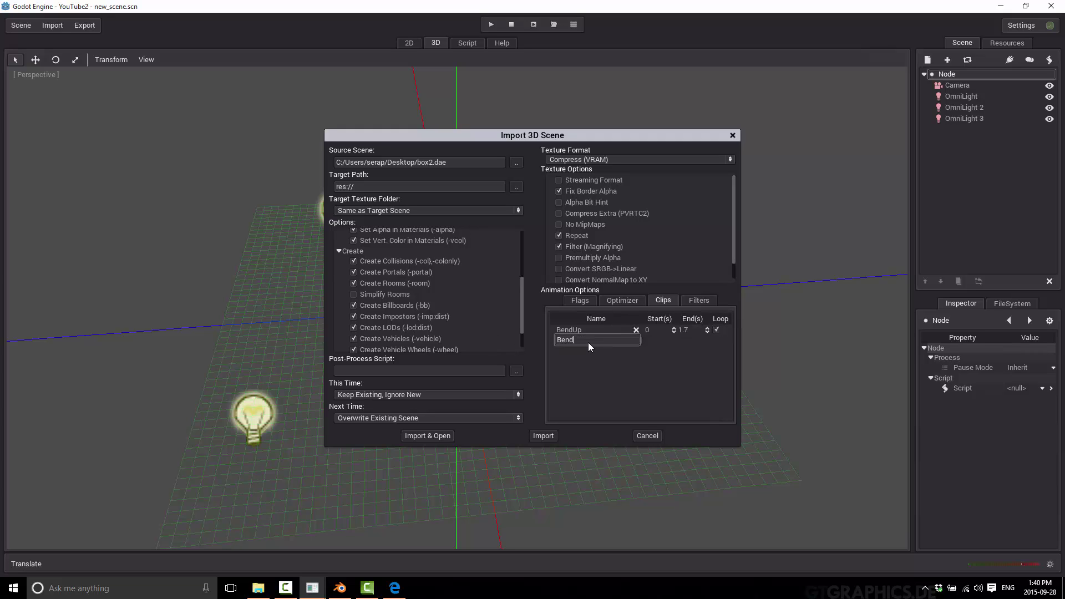
{"action": "key", "text": "Return"}
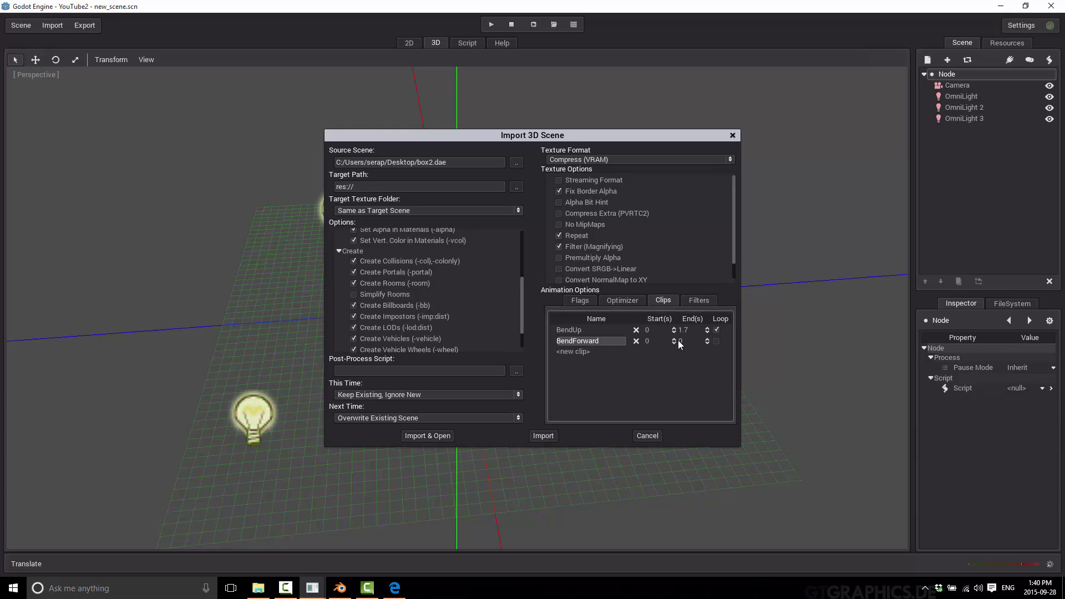
{"action": "left_click", "coordinate": [650, 340]}
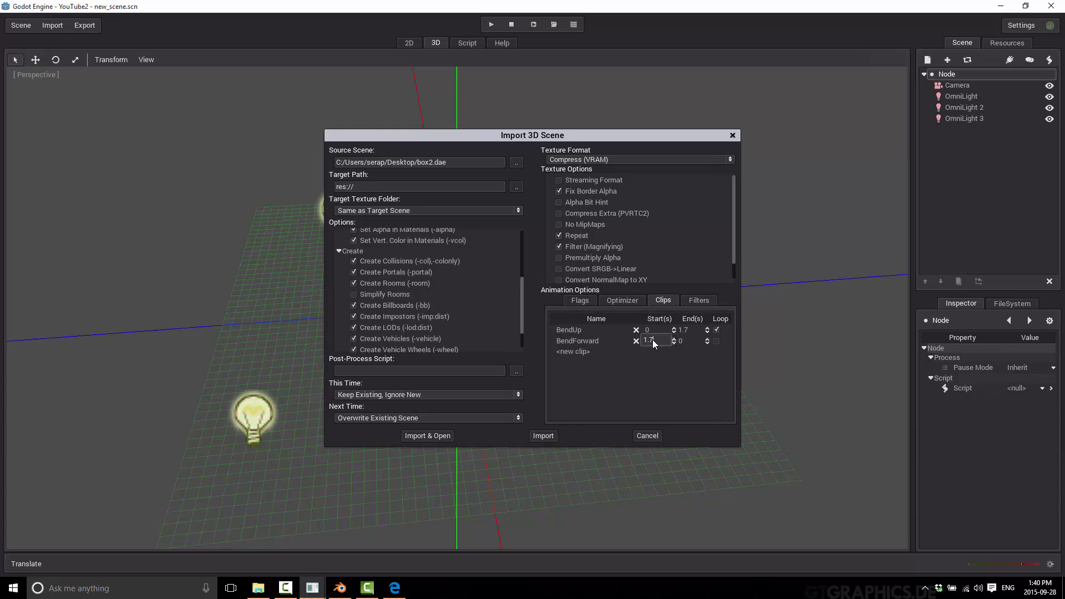
{"action": "type", "text": "1.7"}
{"action": "left_click", "coordinate": [693, 340]}
{"action": "key", "text": "Return"}
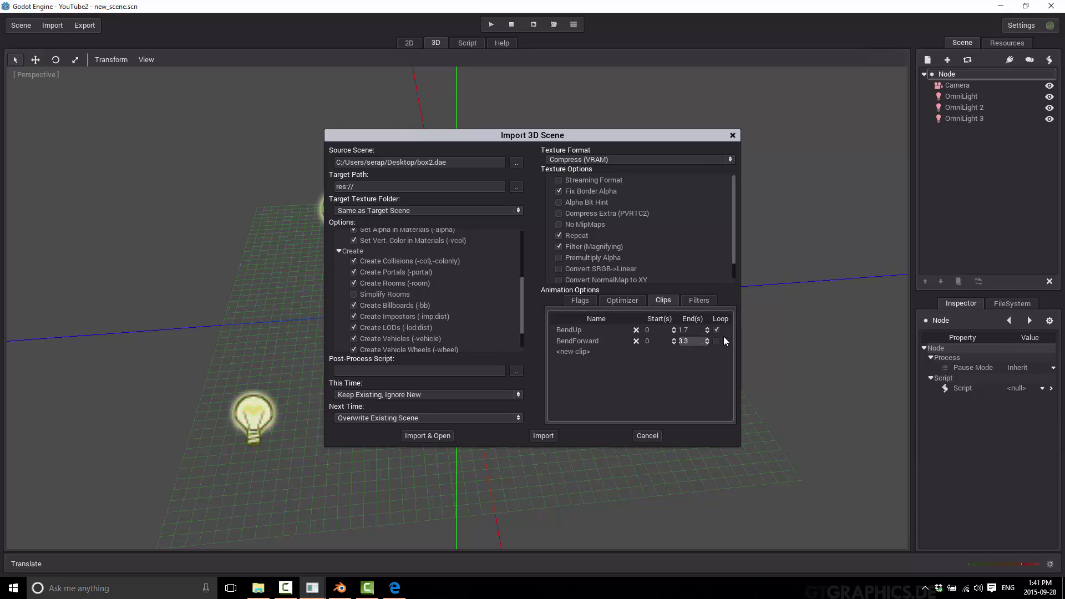
{"action": "left_click", "coordinate": [715, 341]}
{"action": "left_click", "coordinate": [648, 341]}
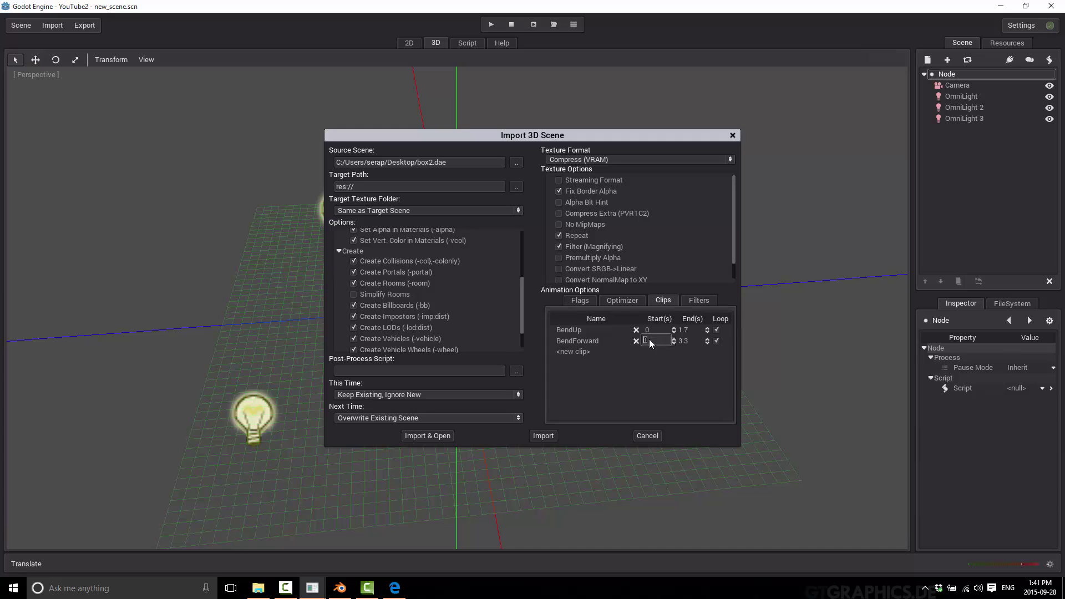
{"action": "type", "text": "1.7"}
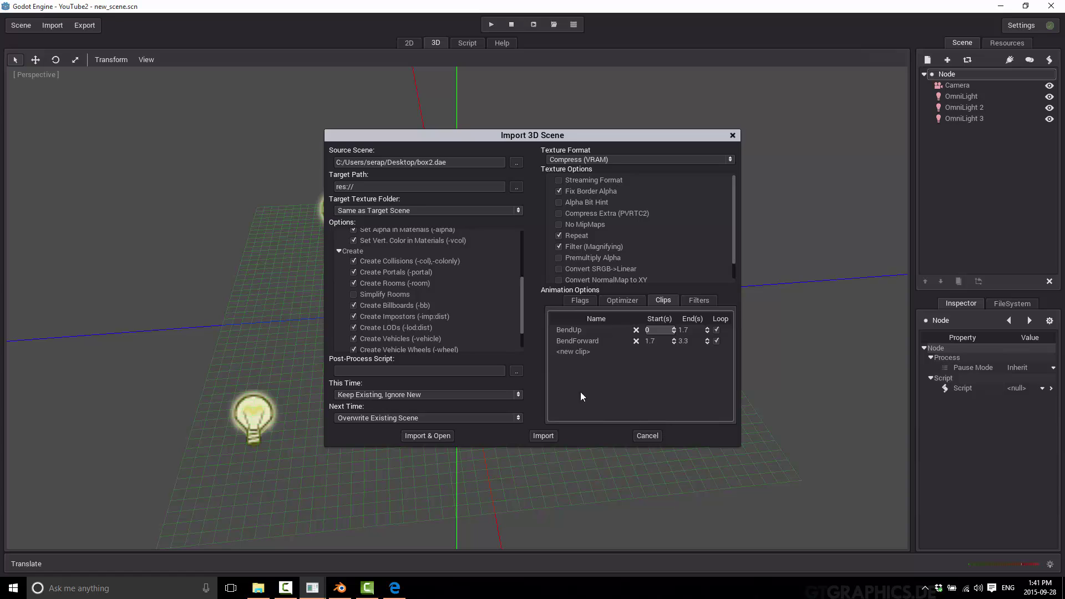
Import box2.dae with its animation clips and open it as a scene, viewing the whole box in perspective.
{"action": "left_click", "coordinate": [442, 435]}
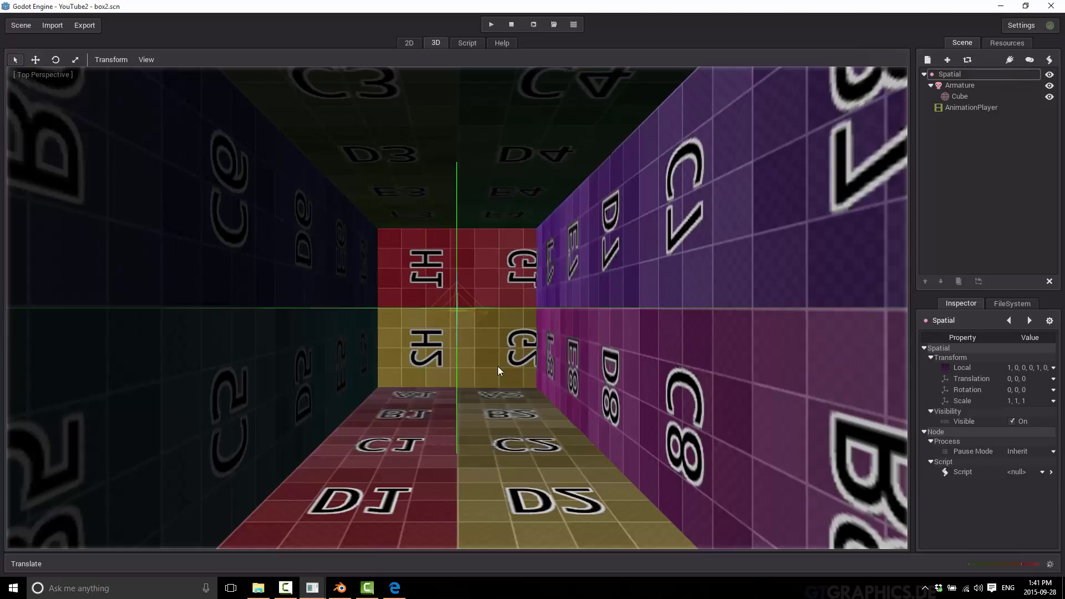
{"action": "scroll", "coordinate": [497, 366], "scroll_direction": "down", "scroll_amount": 6}
{"action": "middle_click_drag", "start_coordinate": [427, 390], "coordinate": [414, 316]}
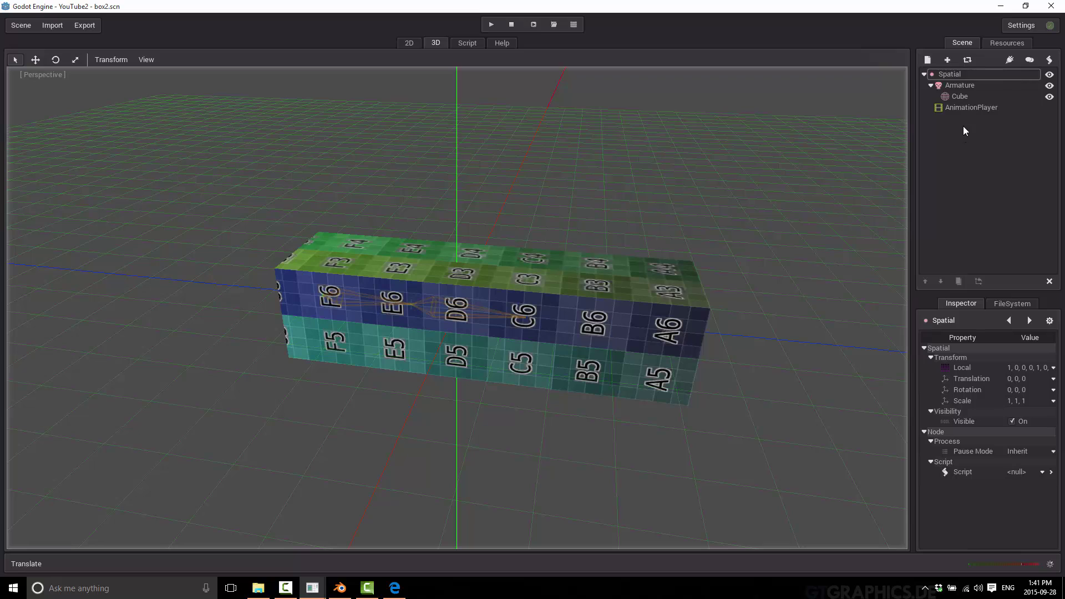
Inspect the imported Armature and Cube nodes, and play the BendForward animation from the AnimationPlayer.
{"action": "left_click", "coordinate": [948, 87]}
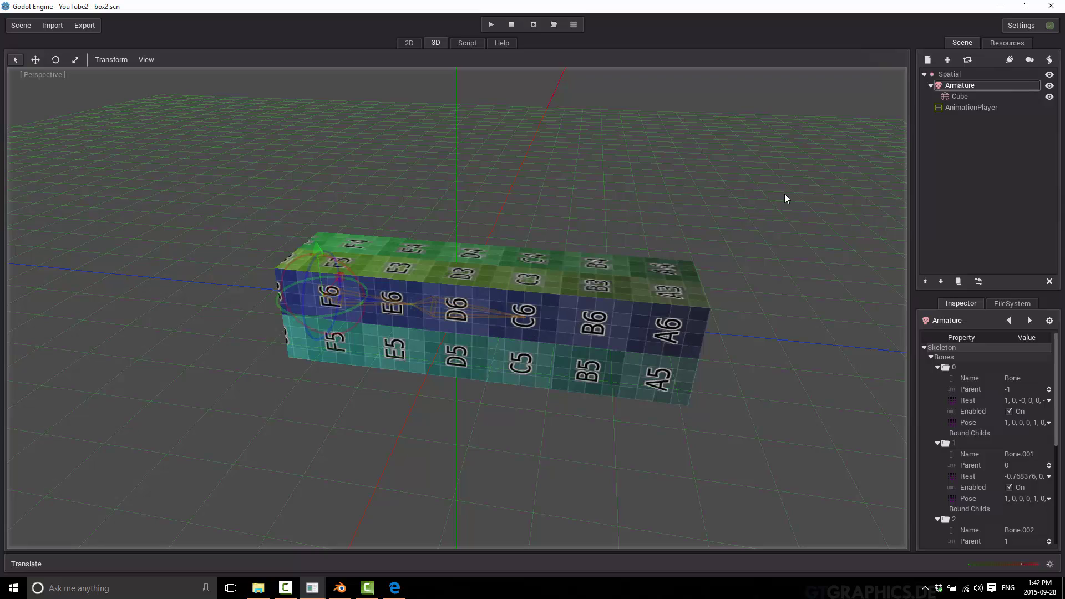
{"action": "left_click", "coordinate": [959, 97]}
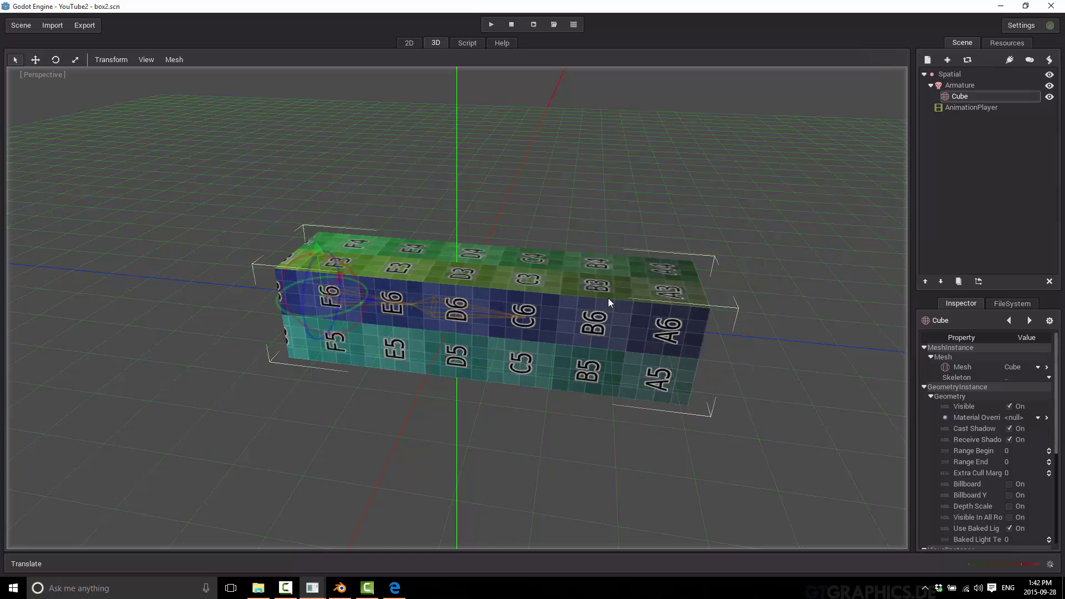
{"action": "left_click", "coordinate": [966, 107]}
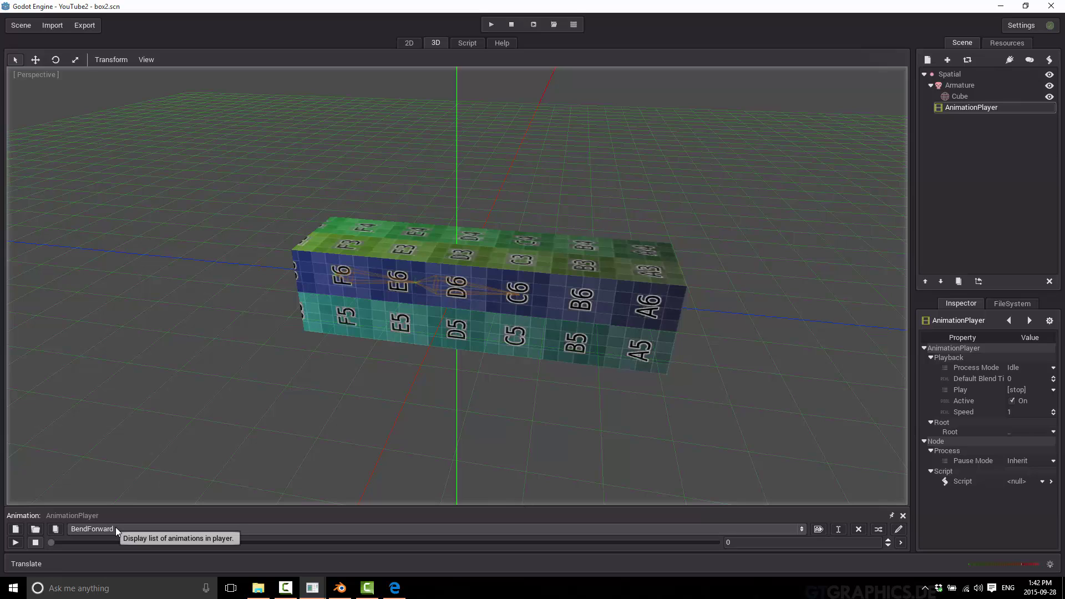
{"action": "left_click", "coordinate": [802, 528]}
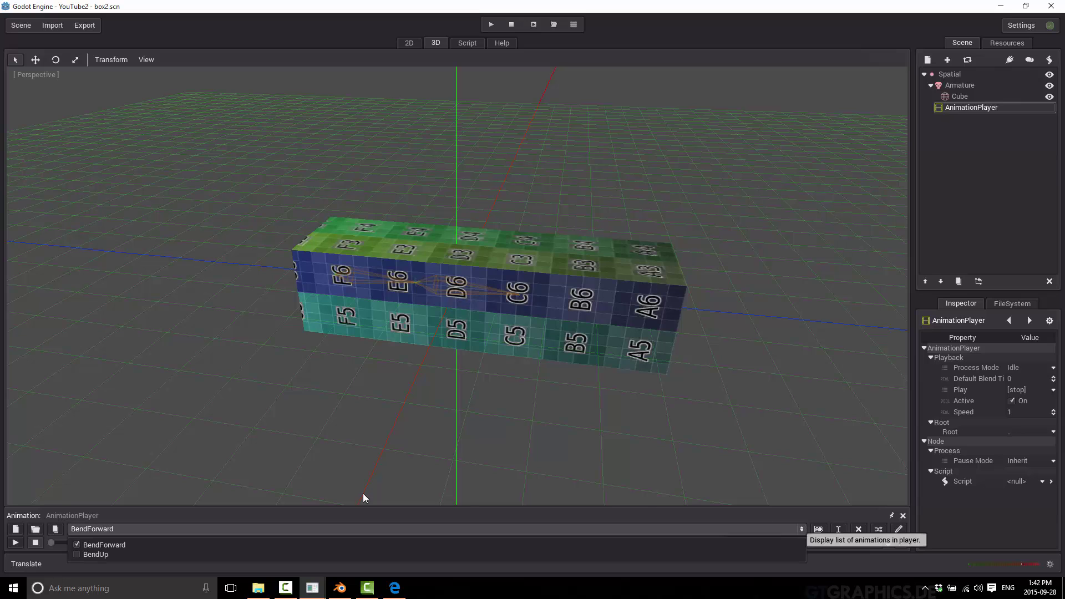
{"action": "left_click", "coordinate": [18, 543]}
{"action": "left_click", "coordinate": [18, 543]}
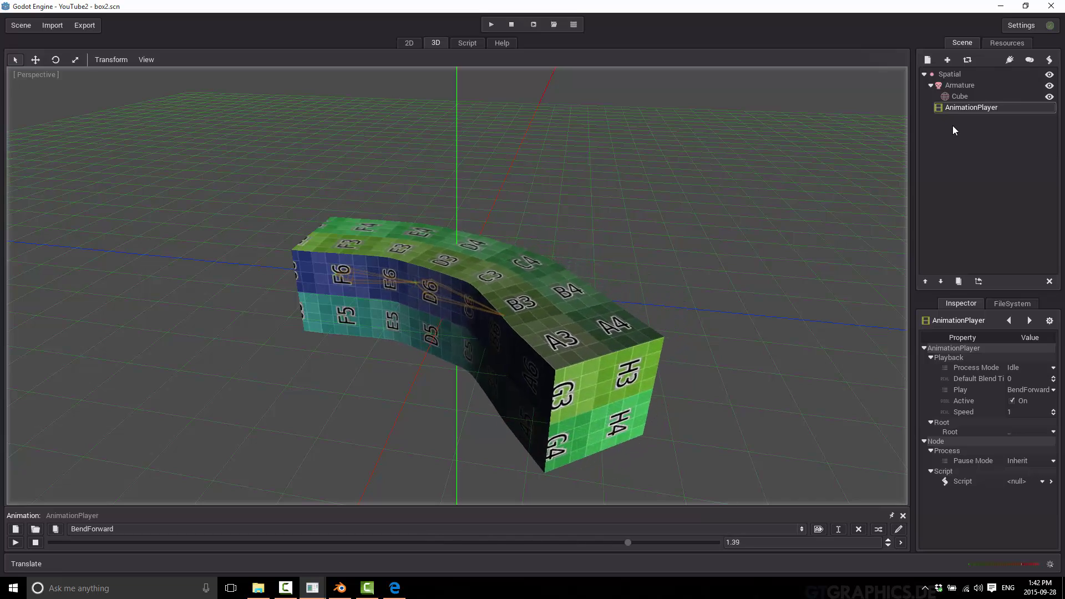
Return to the previous scene and reopen the 3D scene import settings for box2.dae.
{"action": "left_click", "coordinate": [20, 25]}
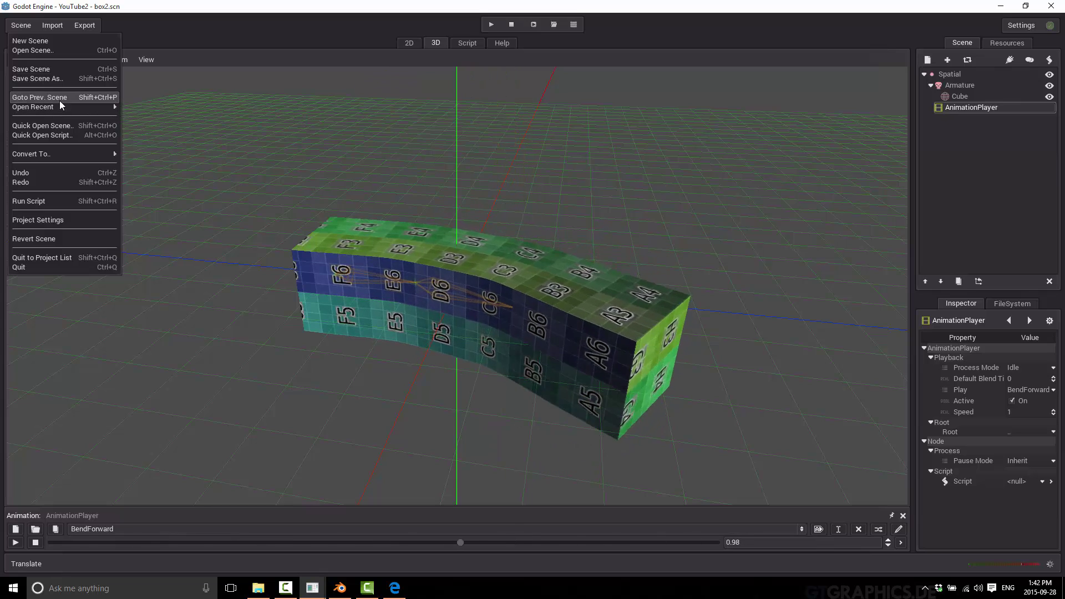
{"action": "left_click", "coordinate": [59, 100]}
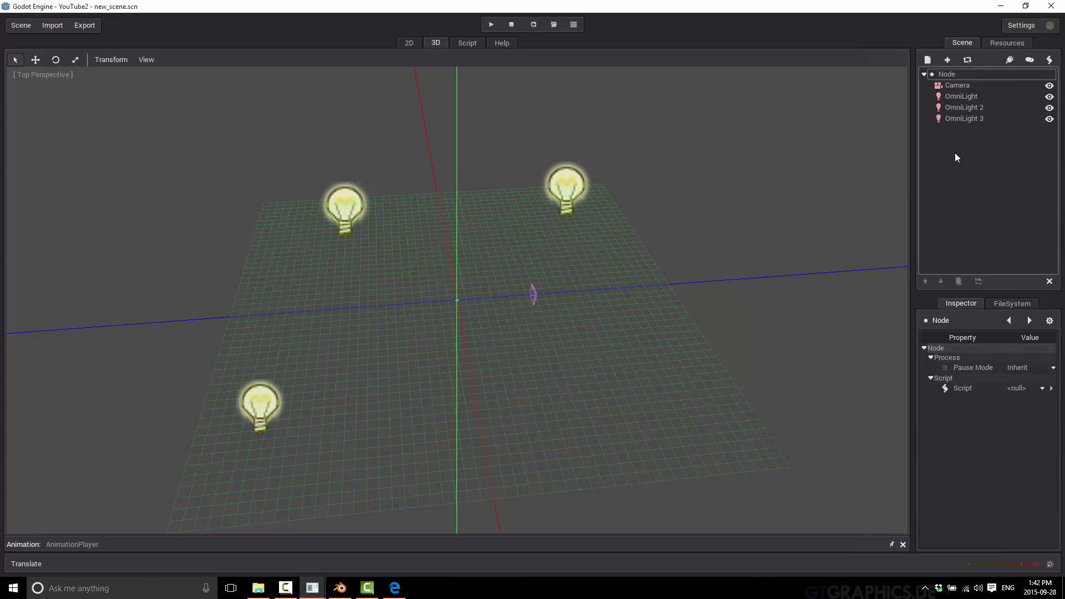
{"action": "left_click", "coordinate": [53, 26]}
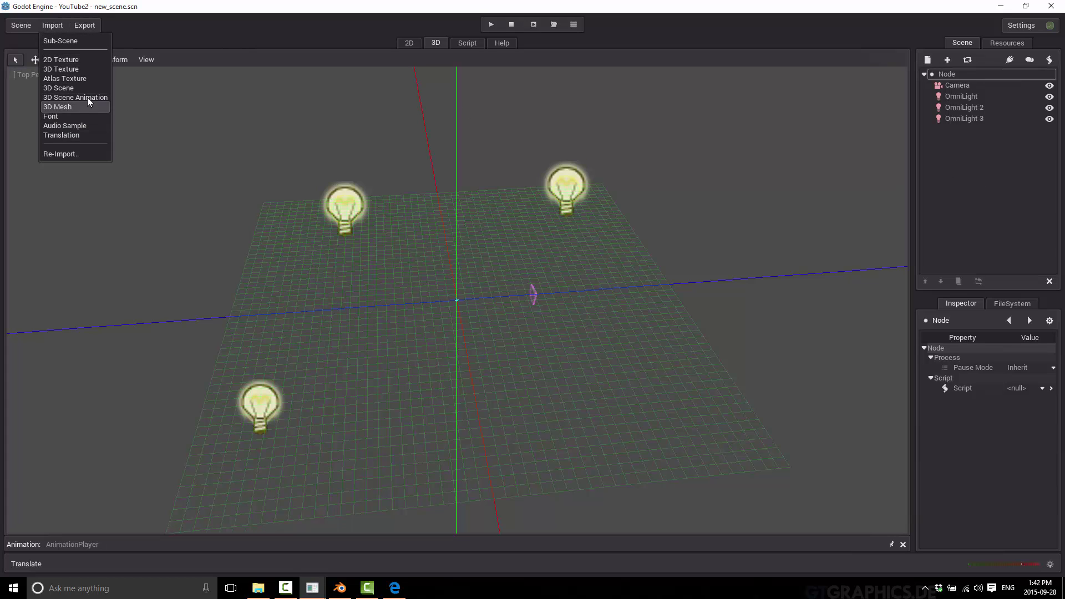
{"action": "left_click", "coordinate": [64, 88]}
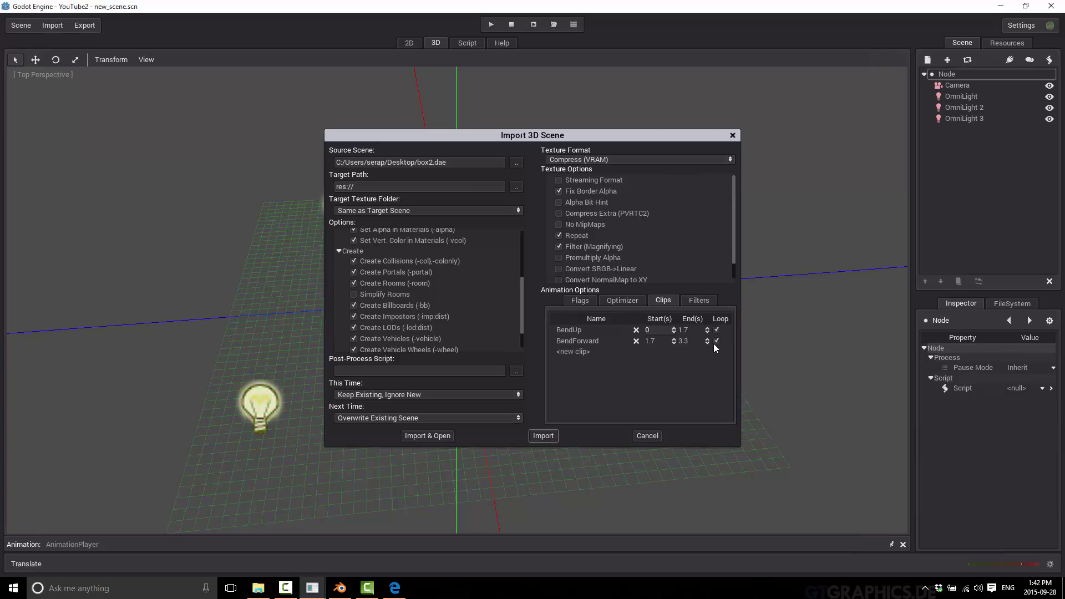
Remove the BendForward and BendUp clips from the animation import options.
{"action": "double_click", "coordinate": [594, 340]}
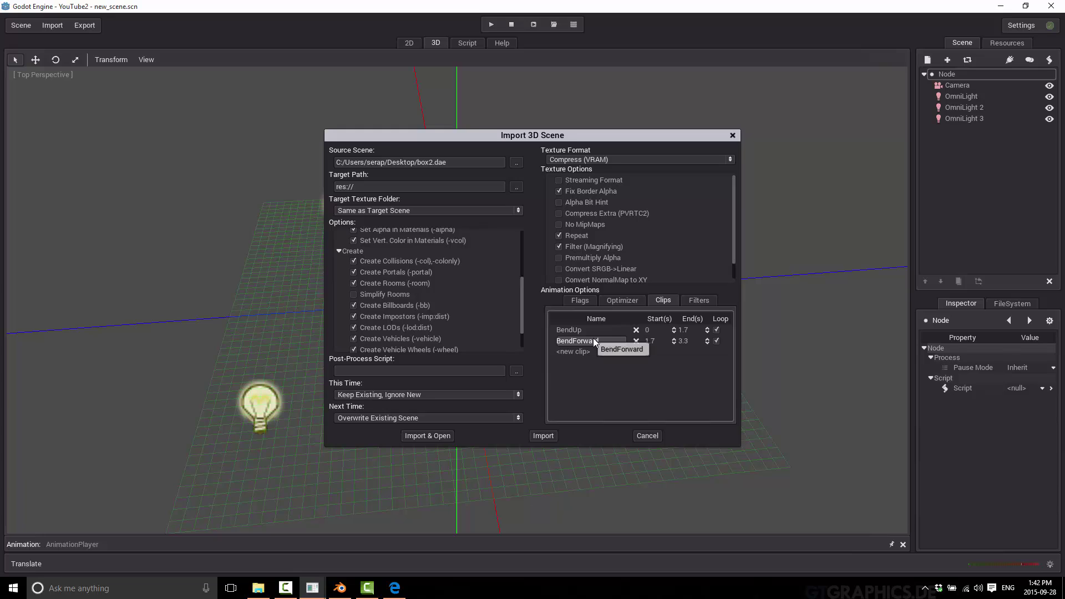
{"action": "left_click", "coordinate": [636, 340]}
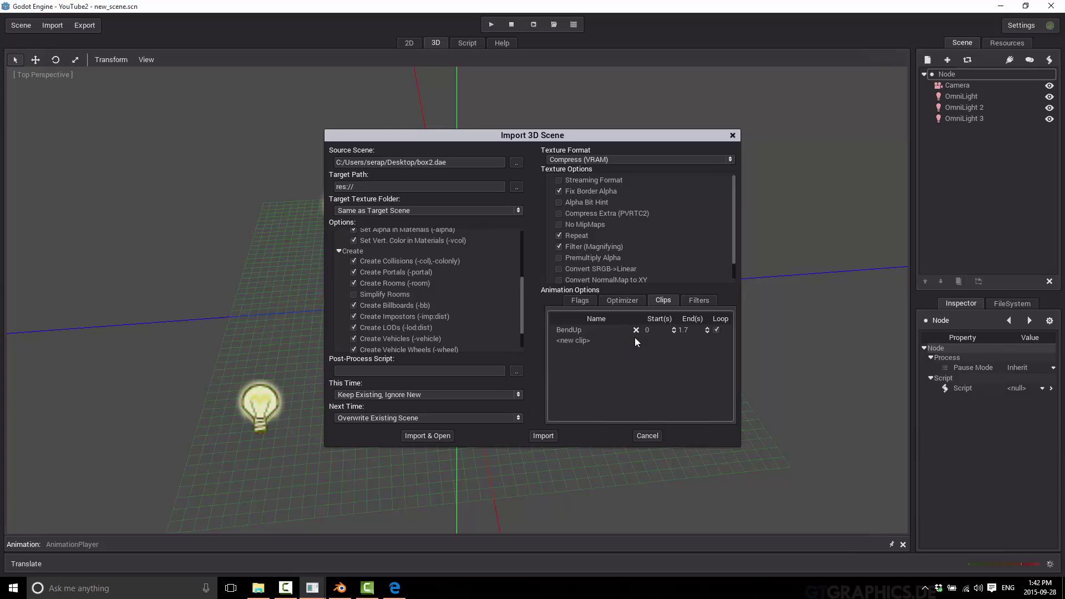
{"action": "left_click", "coordinate": [636, 330]}
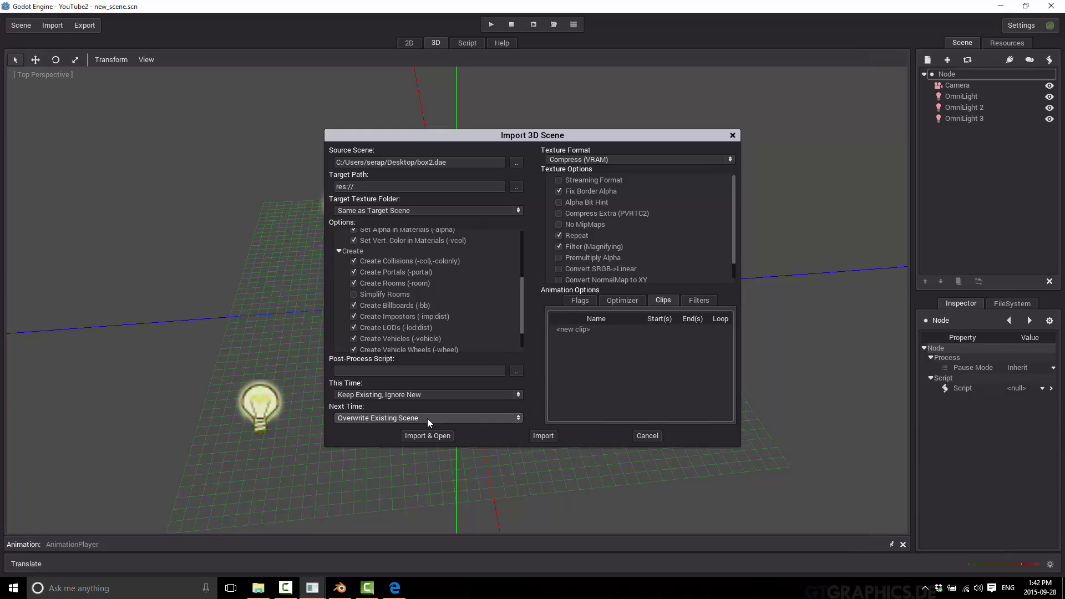
Try to import and open box2.dae without clips, with this import set to Overwrite Existing Scene.
{"action": "scroll", "coordinate": [631, 222], "scroll_direction": "down", "scroll_amount": 1}
{"action": "scroll", "coordinate": [632, 221], "scroll_direction": "up", "scroll_amount": 1}
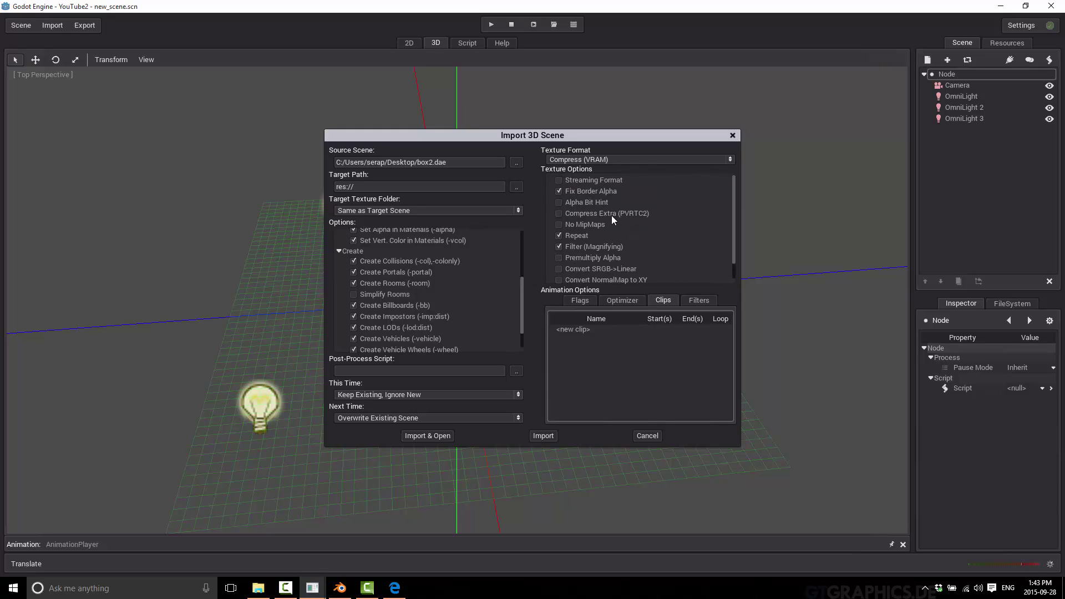
{"action": "scroll", "coordinate": [427, 271], "scroll_direction": "up", "scroll_amount": 5}
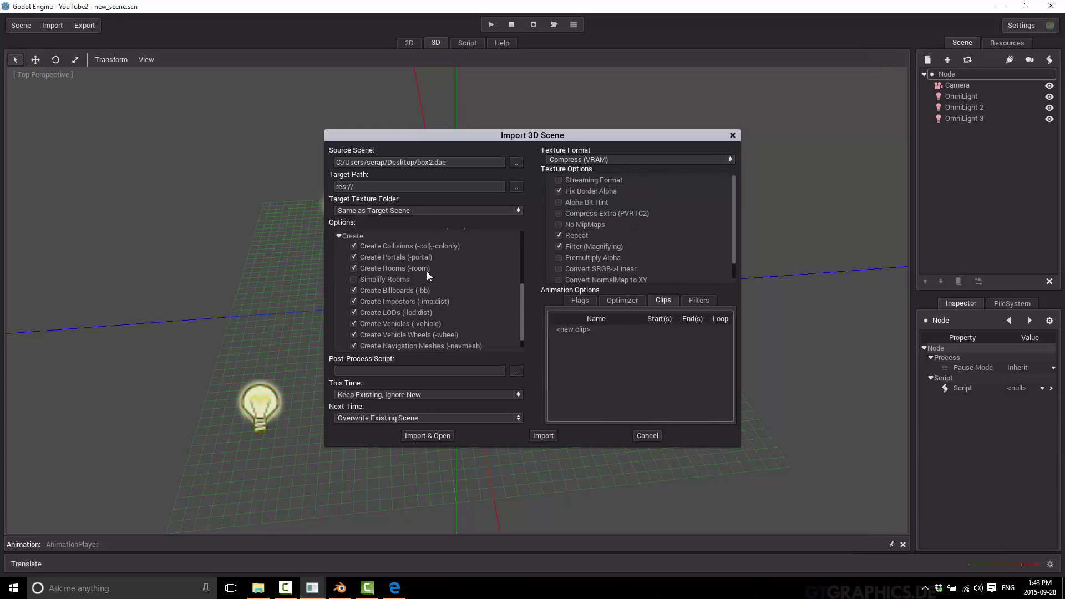
{"action": "left_click", "coordinate": [423, 392]}
{"action": "left_click", "coordinate": [380, 409]}
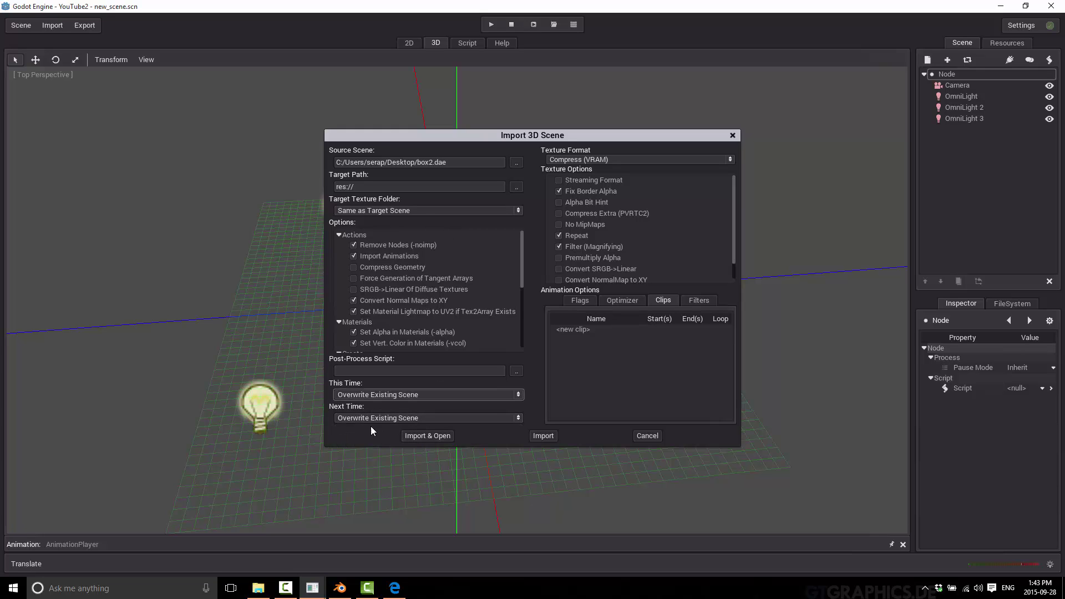
{"action": "left_click", "coordinate": [431, 436]}
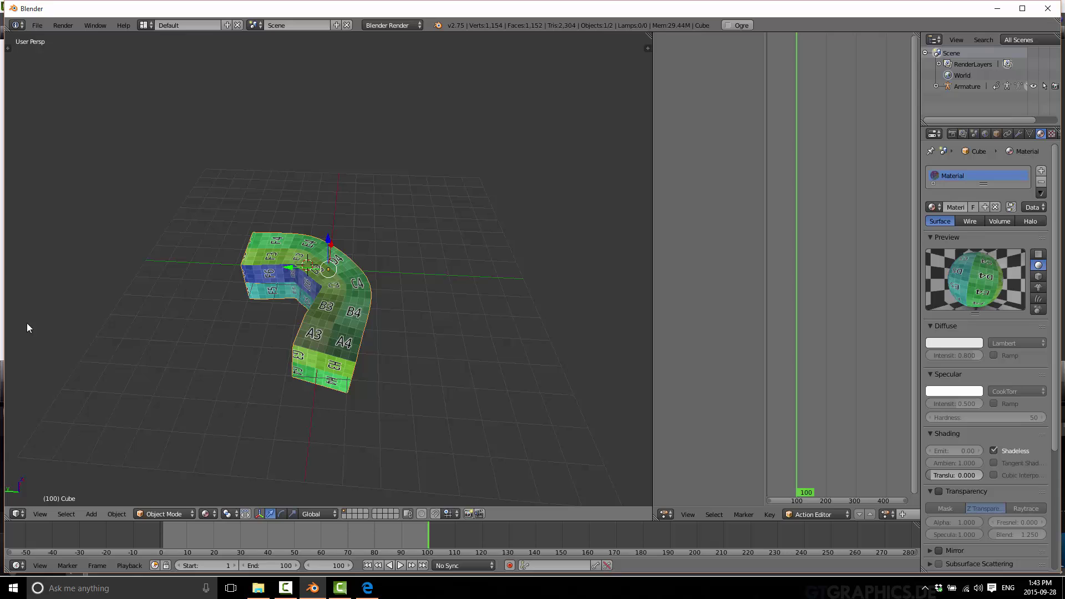
Relaunch Godot Engine from godot_win64-1.1stable.exe in the Downloads folder and maximize its window.
{"action": "left_click", "coordinate": [258, 588]}
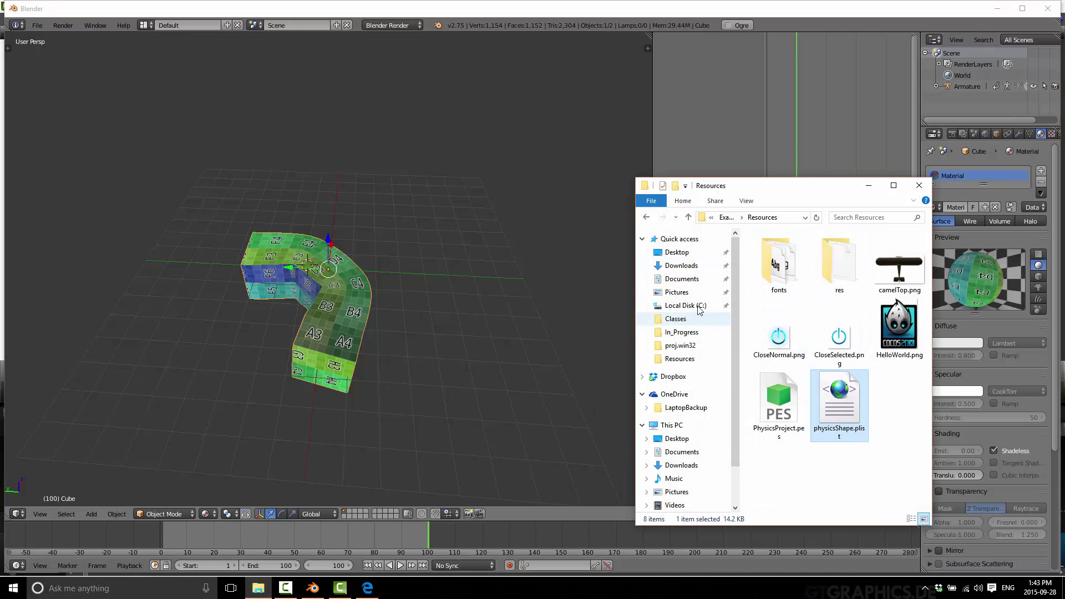
{"action": "left_click", "coordinate": [681, 265]}
{"action": "scroll", "coordinate": [830, 381], "scroll_direction": "down", "scroll_amount": 3}
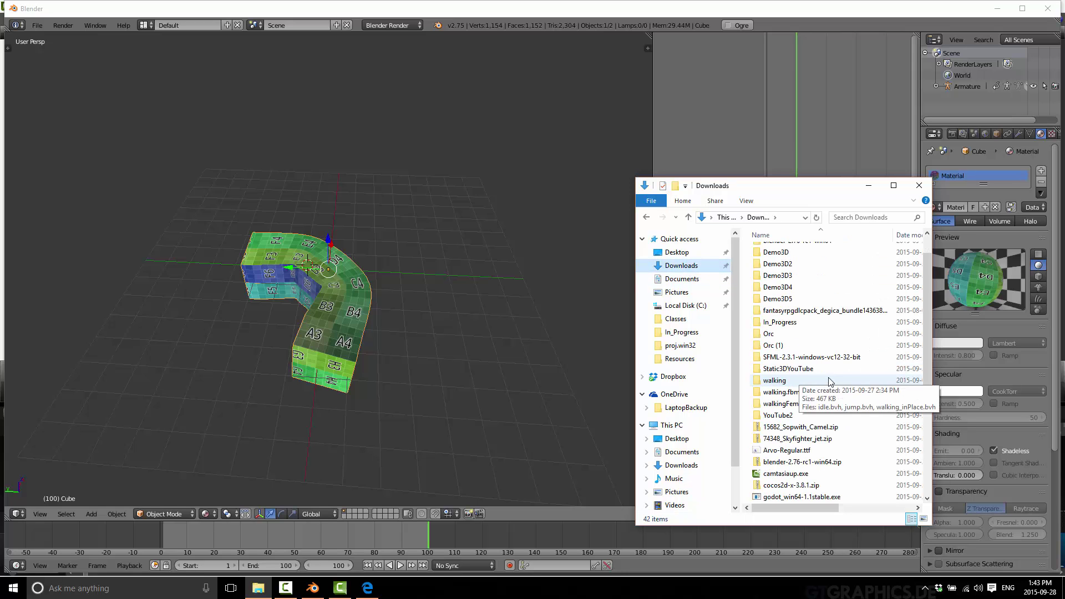
{"action": "scroll", "coordinate": [788, 425], "scroll_direction": "down", "scroll_amount": 2}
{"action": "left_click", "coordinate": [783, 428]}
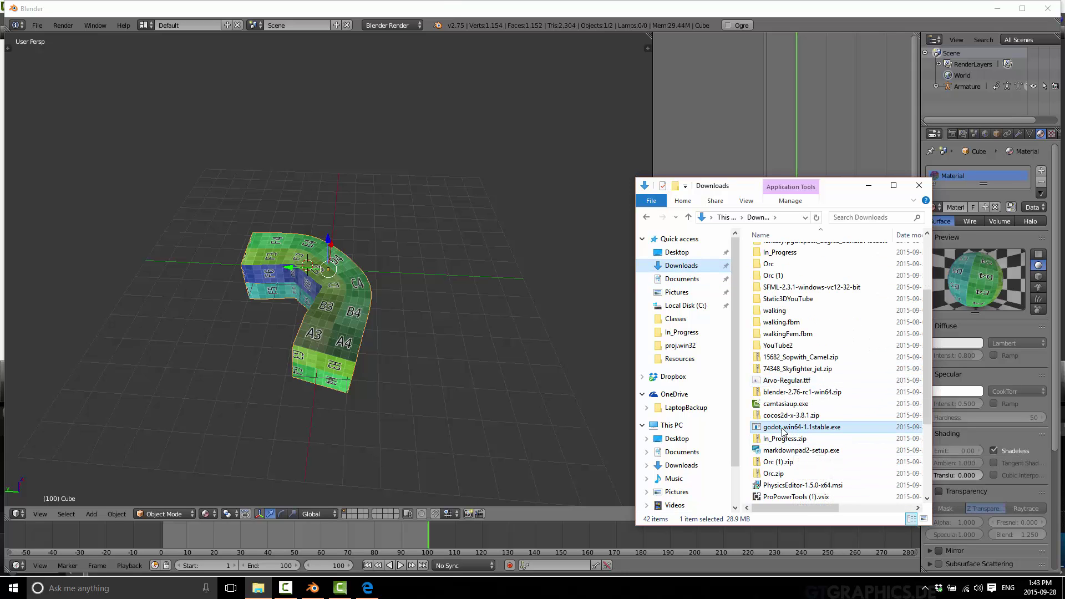
{"action": "double_click", "coordinate": [782, 428]}
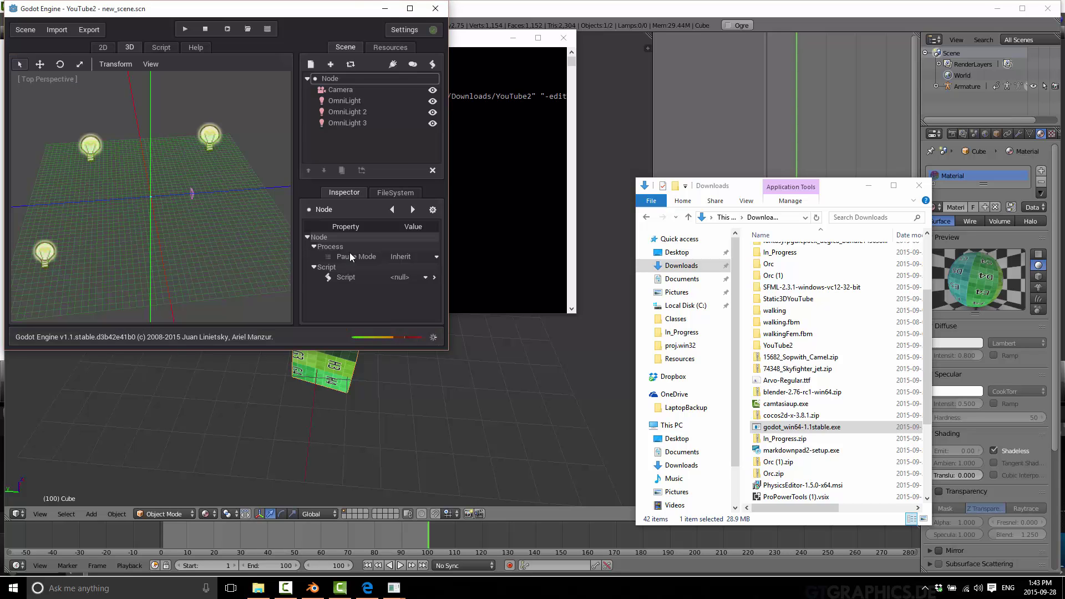
{"action": "double_click", "coordinate": [311, 12]}
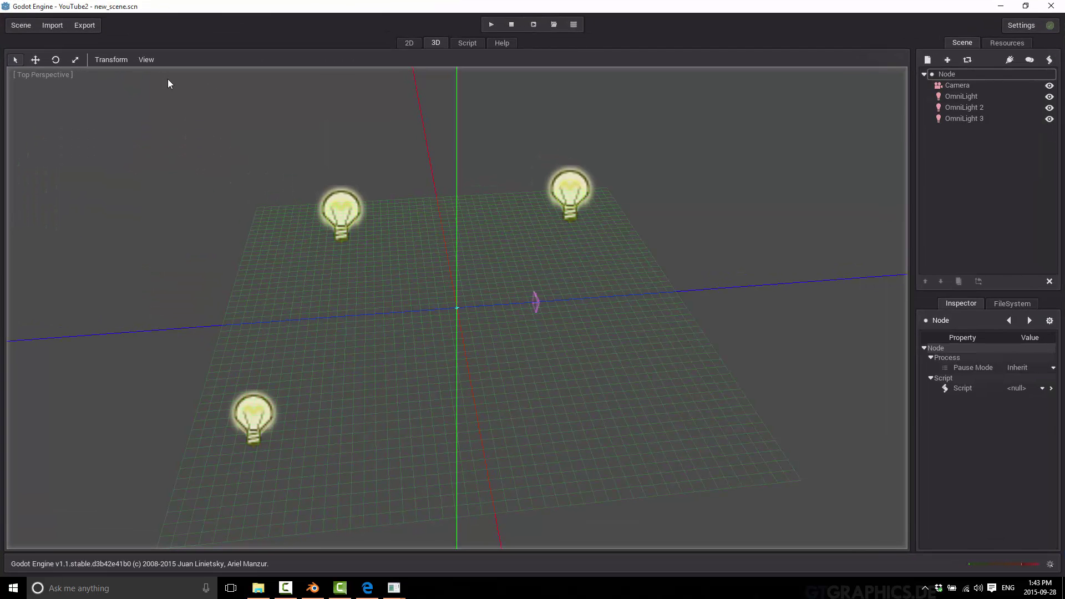
Open the 3D scene import settings and choose box2.dae from the Desktop as the source scene.
{"action": "left_click", "coordinate": [53, 26]}
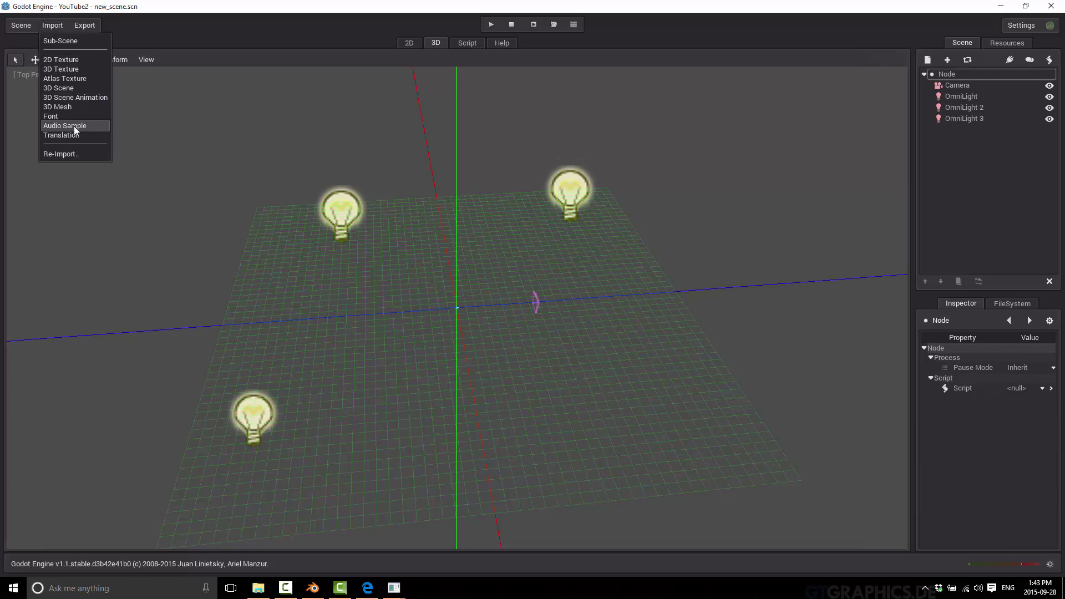
{"action": "left_click", "coordinate": [73, 88]}
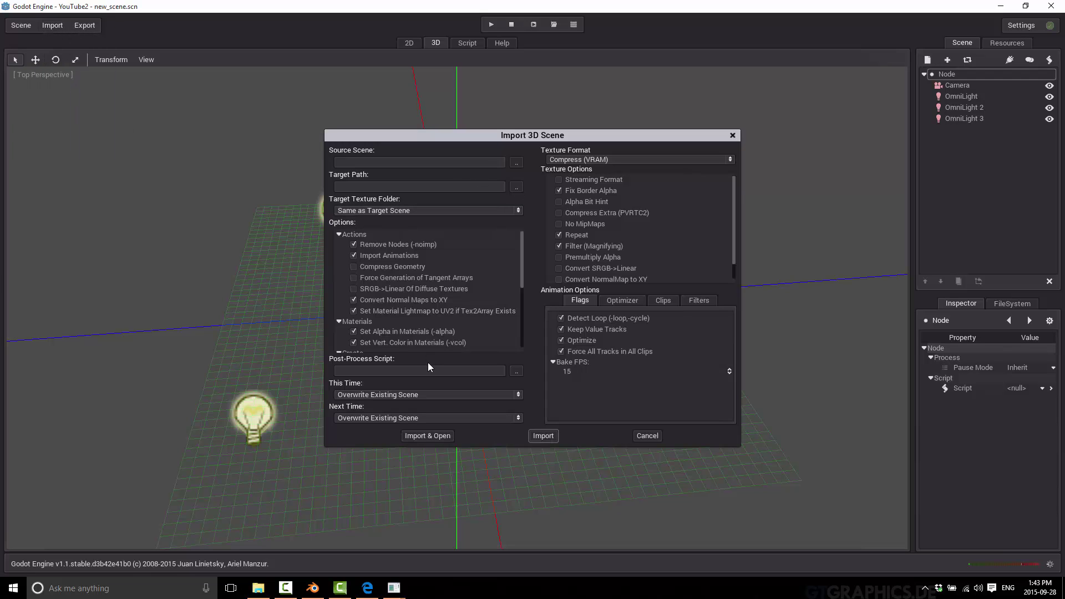
{"action": "left_click", "coordinate": [514, 163]}
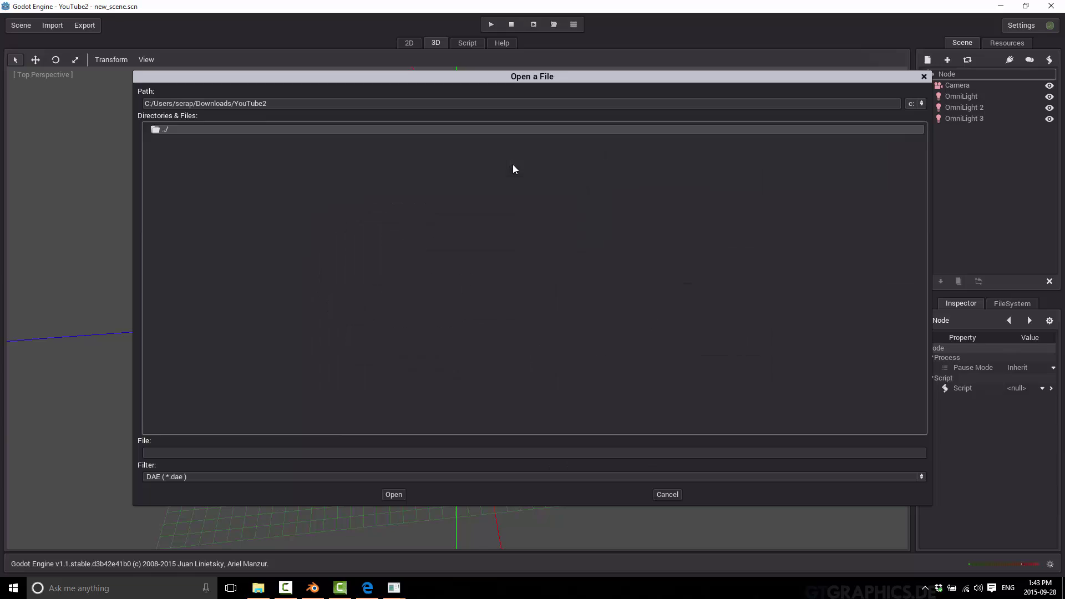
{"action": "double_click", "coordinate": [219, 130]}
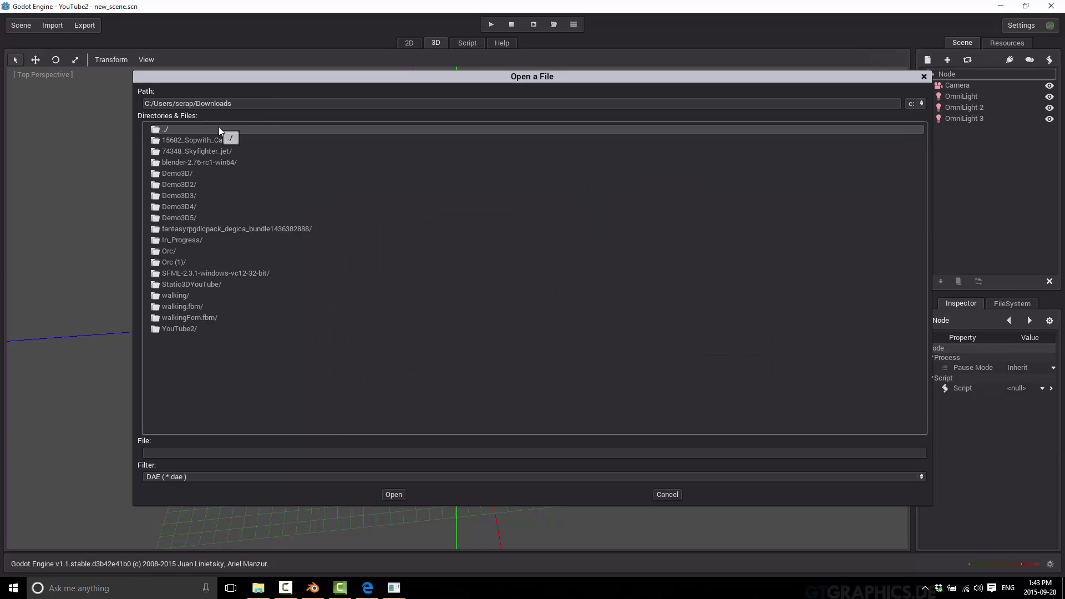
{"action": "double_click", "coordinate": [219, 129]}
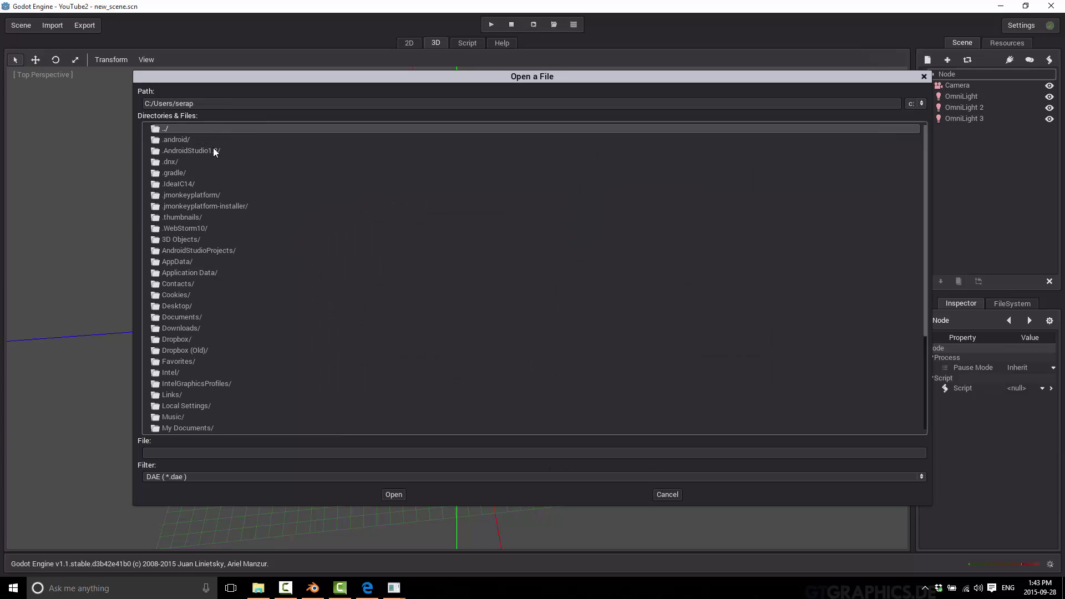
{"action": "double_click", "coordinate": [180, 306]}
{"action": "double_click", "coordinate": [177, 151]}
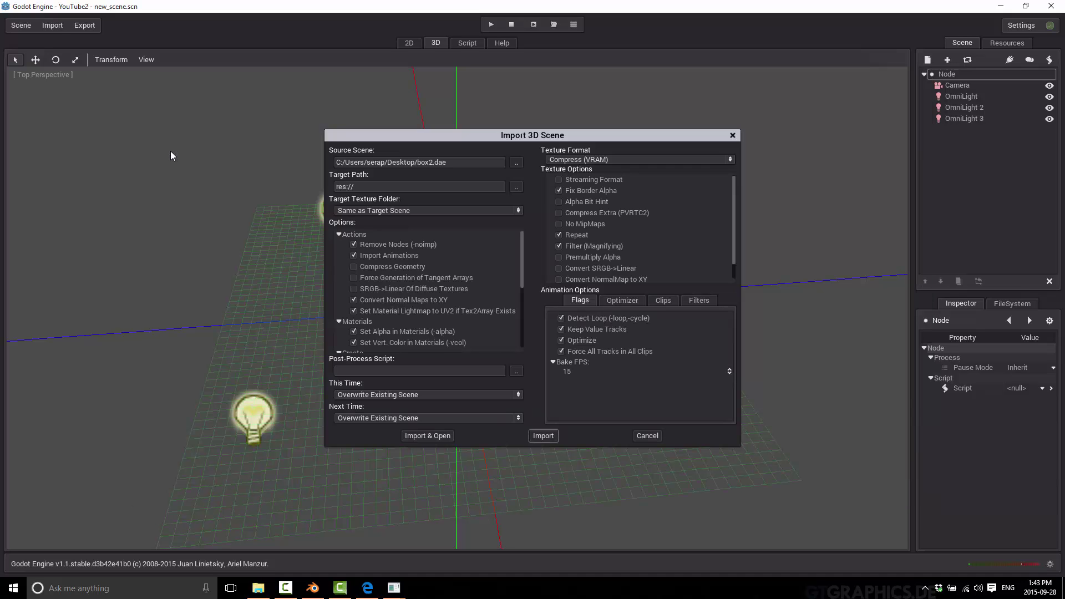
Set the target path to the project root res:// and import and open the box2.dae scene.
{"action": "left_click", "coordinate": [516, 187]}
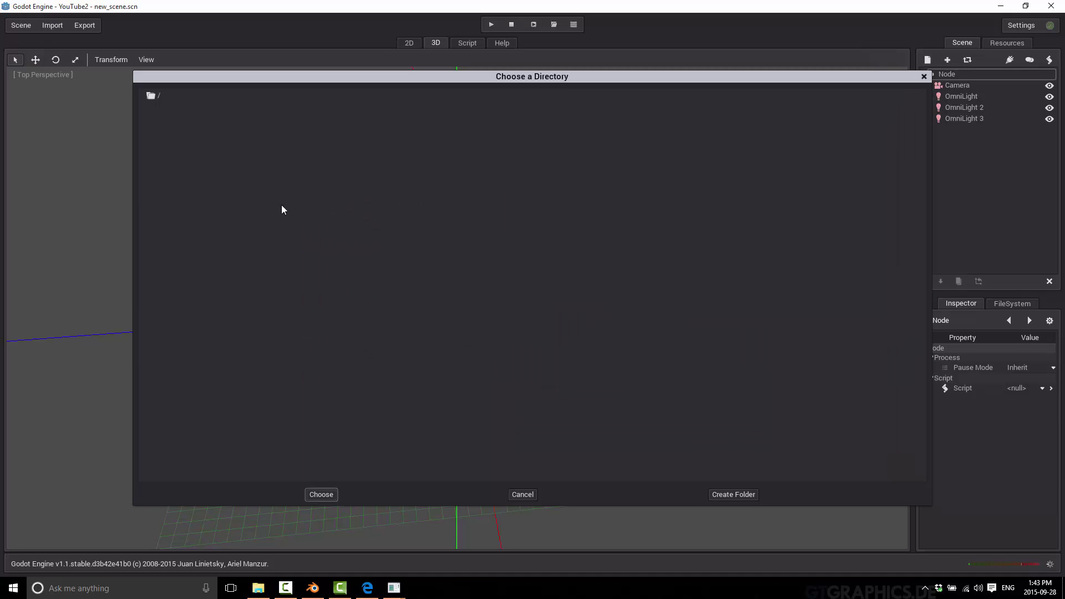
{"action": "left_click", "coordinate": [165, 98]}
{"action": "left_click", "coordinate": [321, 493]}
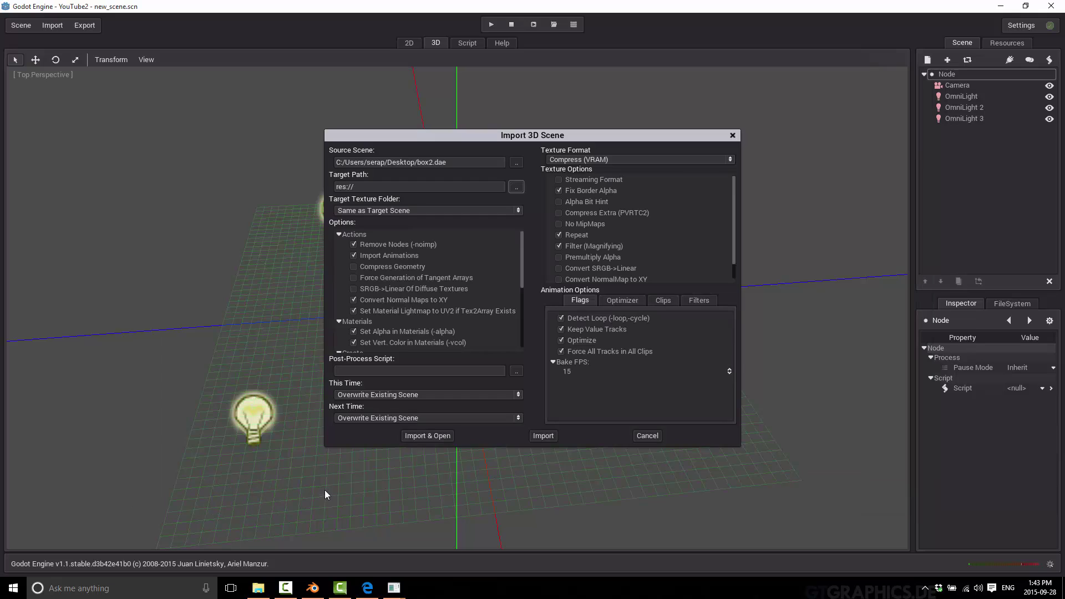
{"action": "left_click", "coordinate": [586, 372]}
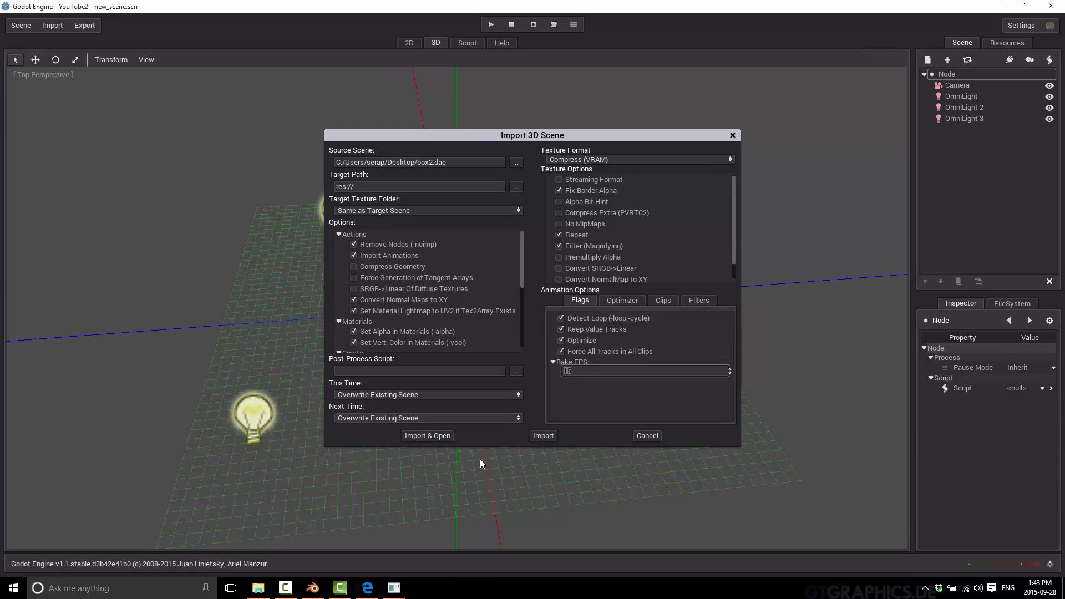
{"action": "left_click", "coordinate": [416, 438]}
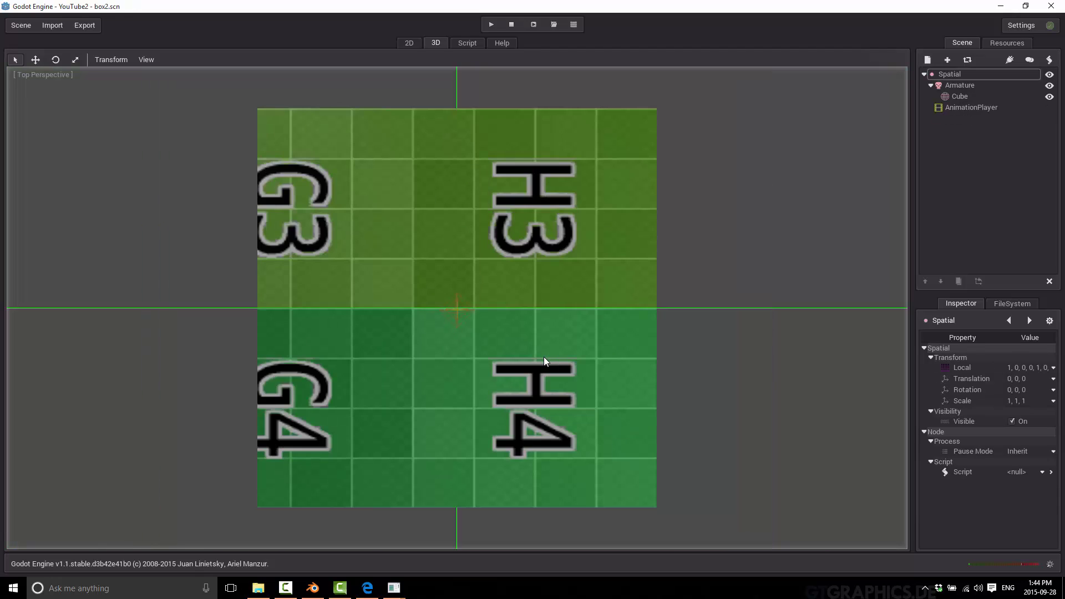
Inspect the imported box and check the Play options of its AnimationPlayer node, choosing [stop].
{"action": "scroll", "coordinate": [492, 358], "scroll_direction": "down", "scroll_amount": 5}
{"action": "middle_click_drag", "start_coordinate": [493, 358], "coordinate": [497, 378]}
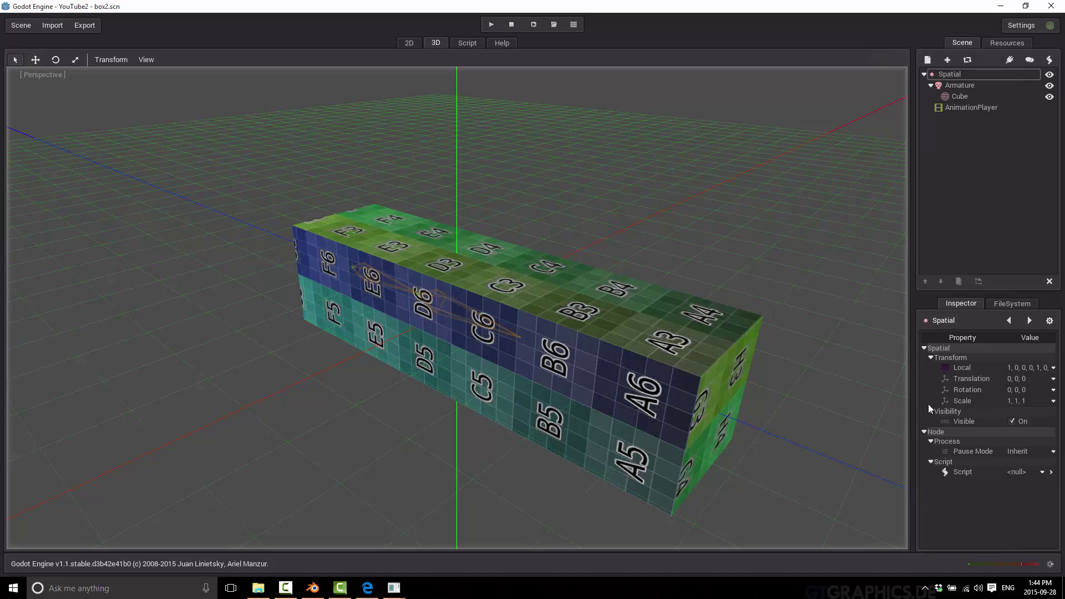
{"action": "left_click", "coordinate": [953, 110]}
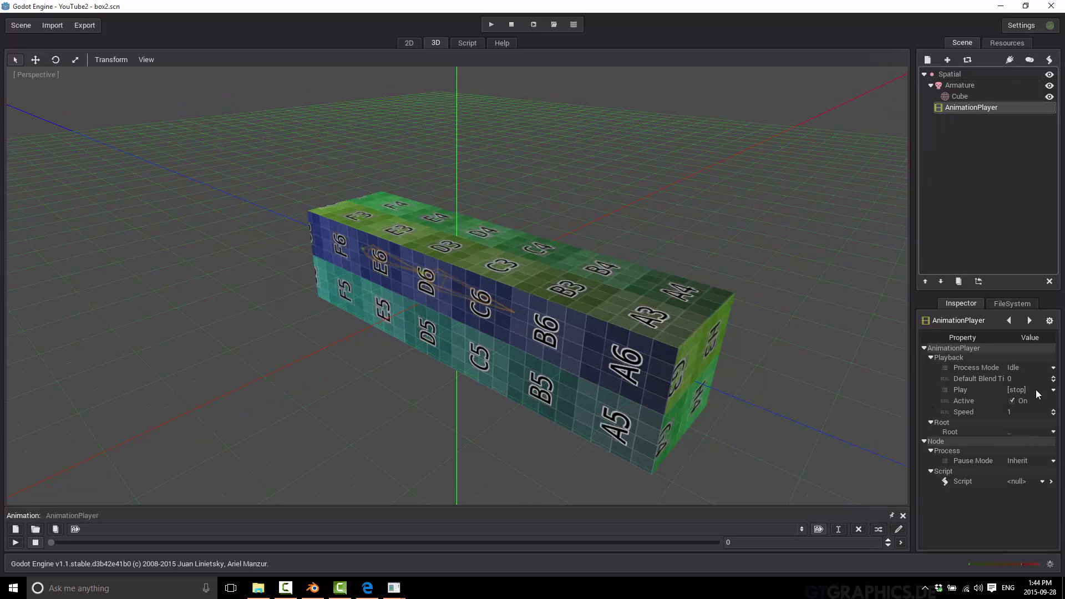
{"action": "scroll", "coordinate": [555, 338], "scroll_direction": "down", "scroll_amount": 2}
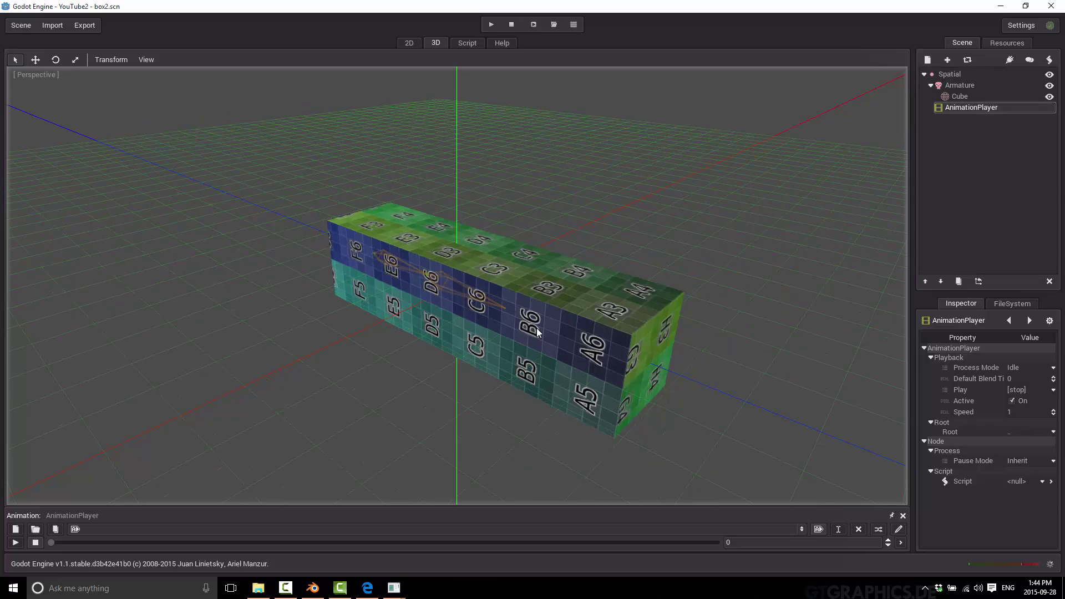
{"action": "middle_click_drag", "start_coordinate": [391, 304], "coordinate": [395, 333]}
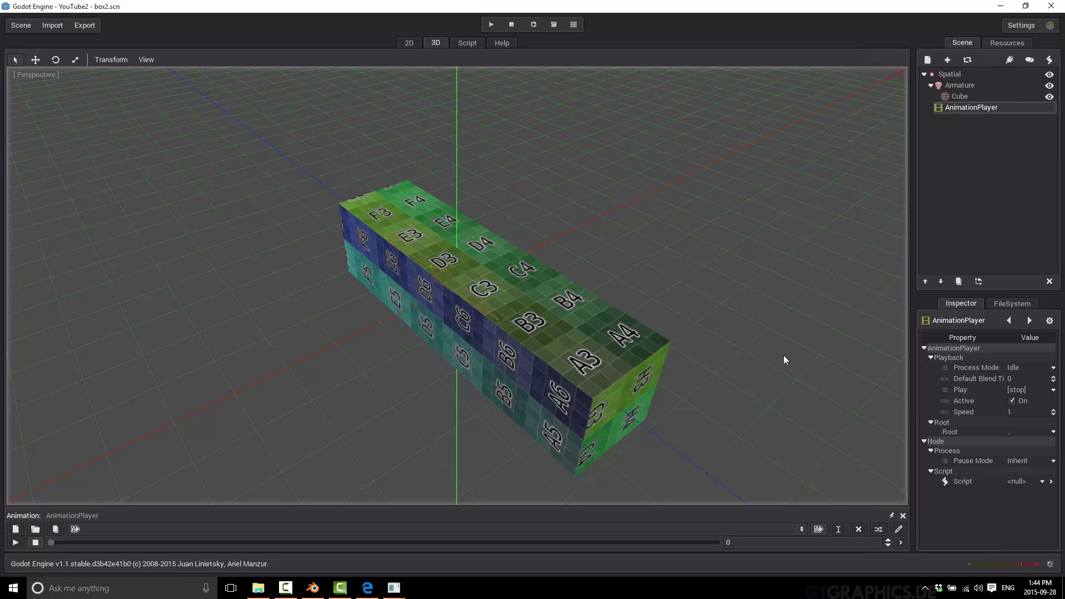
{"action": "left_click", "coordinate": [1053, 390]}
{"action": "left_click", "coordinate": [1026, 403]}
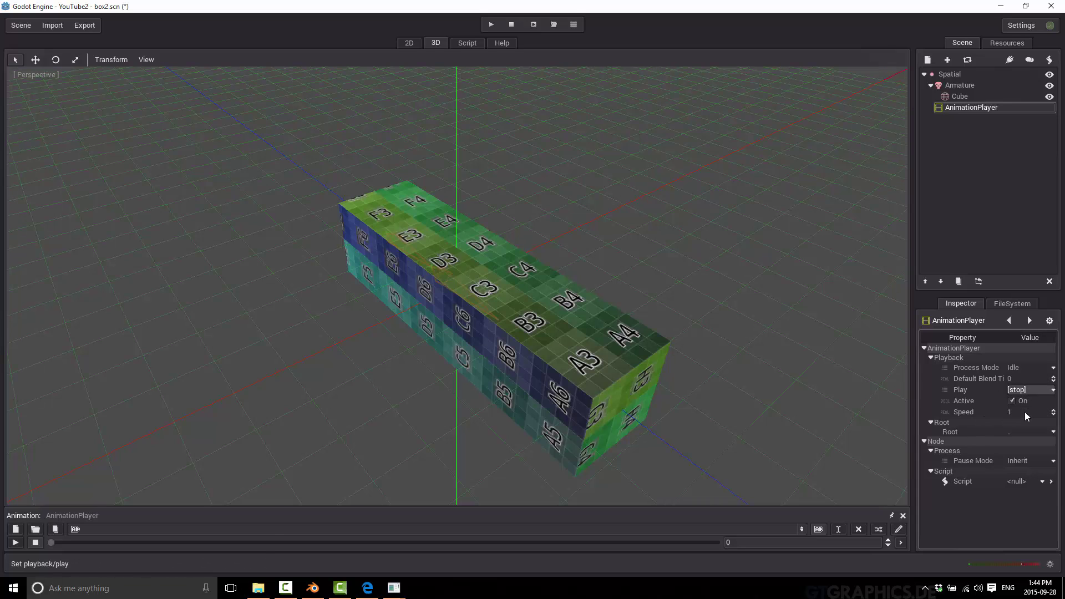
Run the project, close its window, and check the AnimationPlayer's list of animations.
{"action": "left_click", "coordinate": [490, 25]}
{"action": "left_click", "coordinate": [435, 8]}
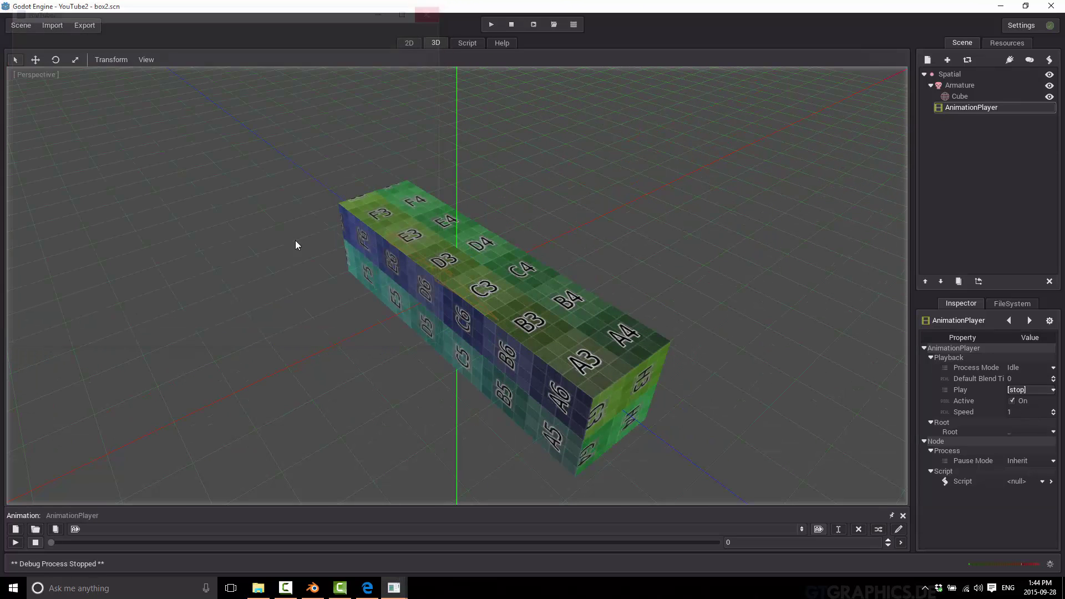
{"action": "left_click", "coordinate": [85, 528]}
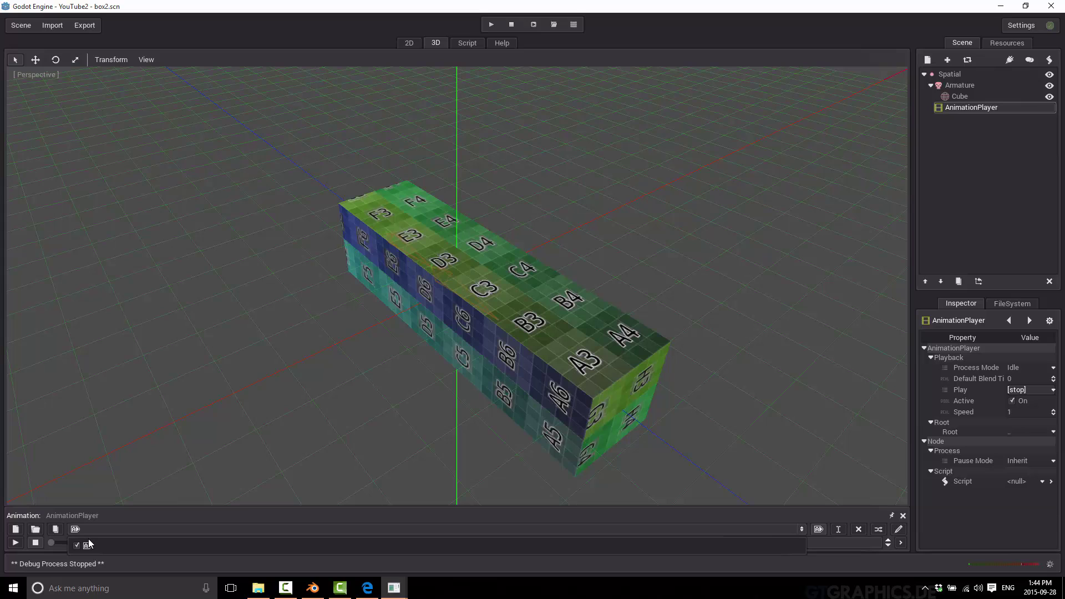
{"action": "left_click", "coordinate": [162, 468]}
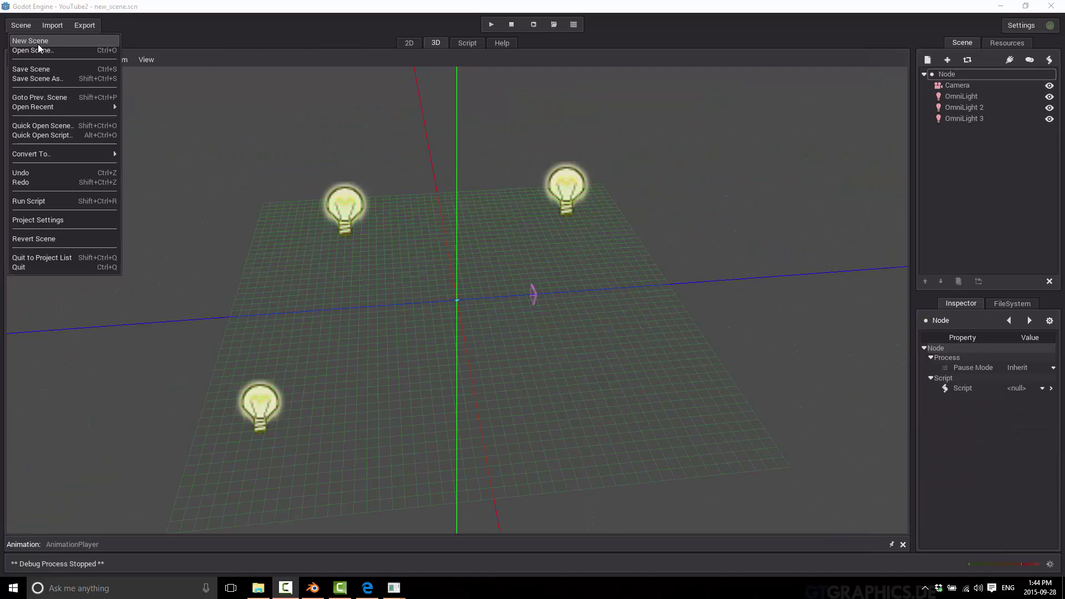
Reopen the 3D scene import for box2.dae, targeting res:// with this import set to Overwrite Existing Scene.
{"action": "left_click", "coordinate": [52, 25]}
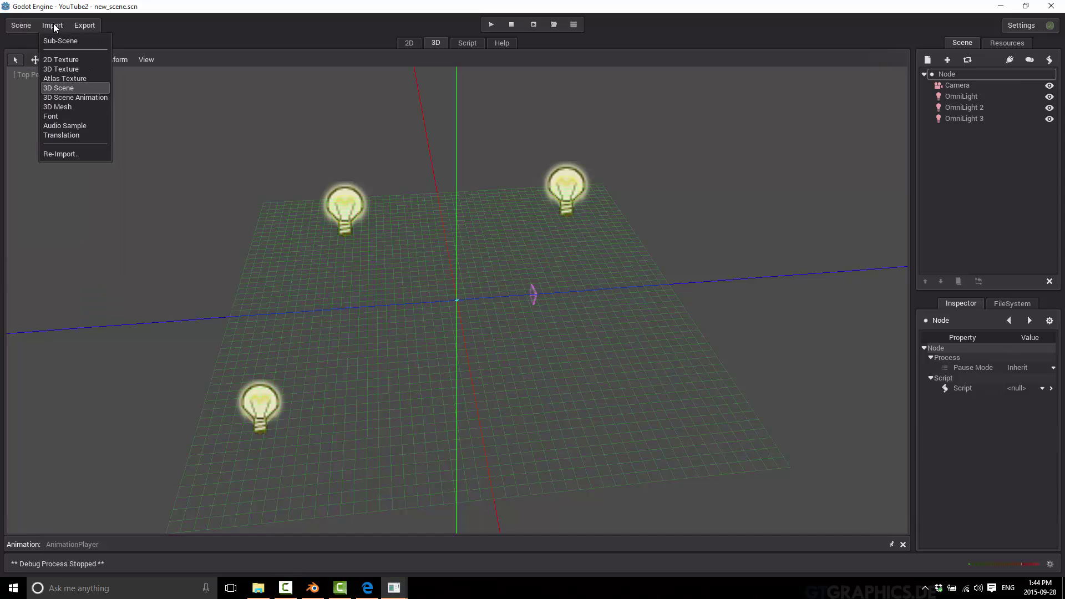
{"action": "left_click", "coordinate": [65, 88]}
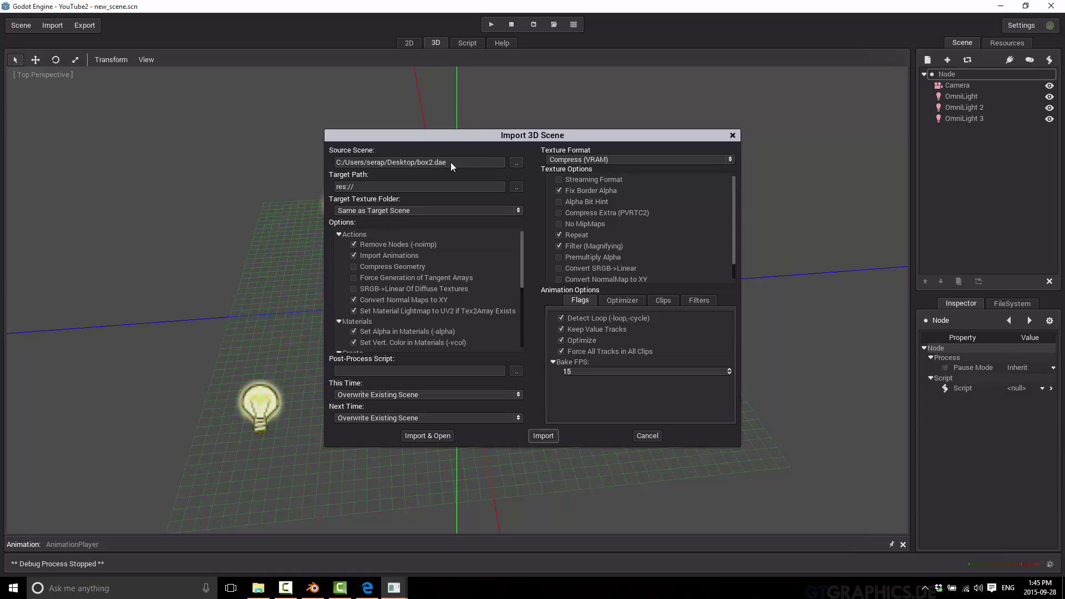
{"action": "left_click", "coordinate": [520, 187]}
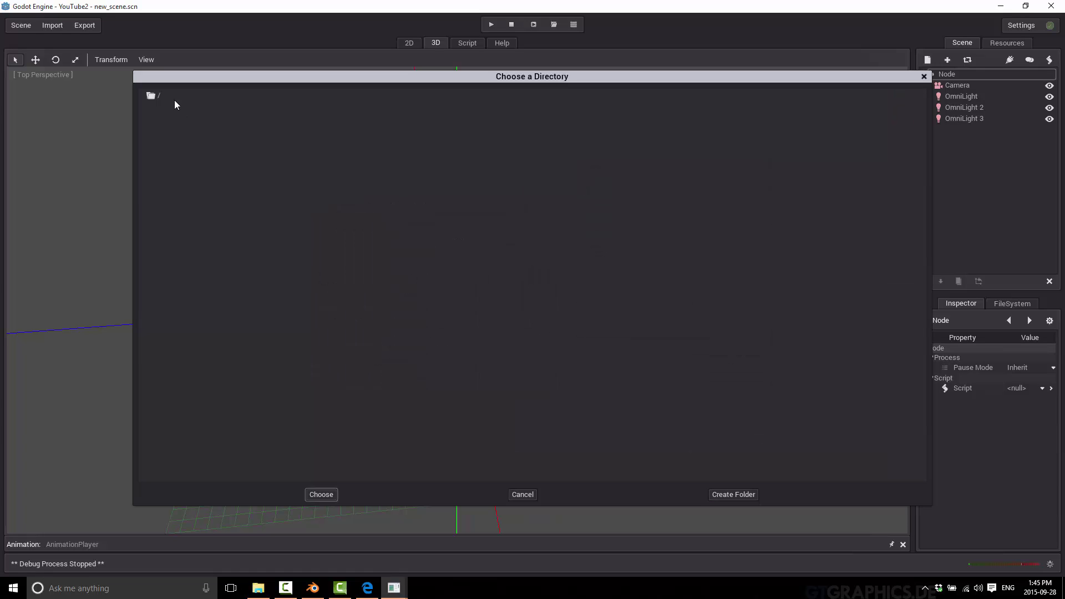
{"action": "left_click", "coordinate": [321, 495]}
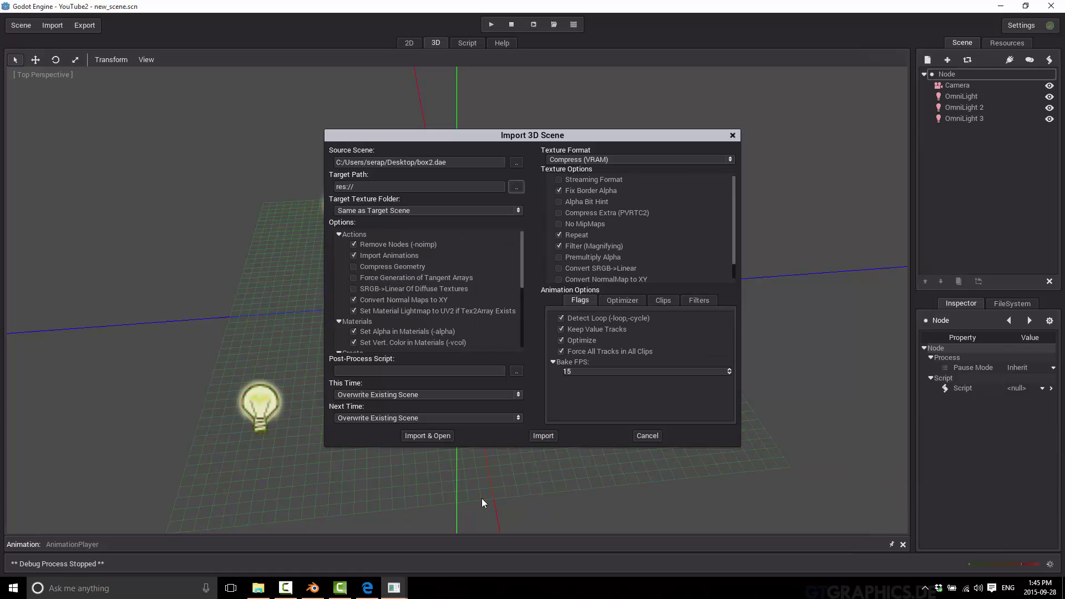
{"action": "left_click", "coordinate": [456, 395]}
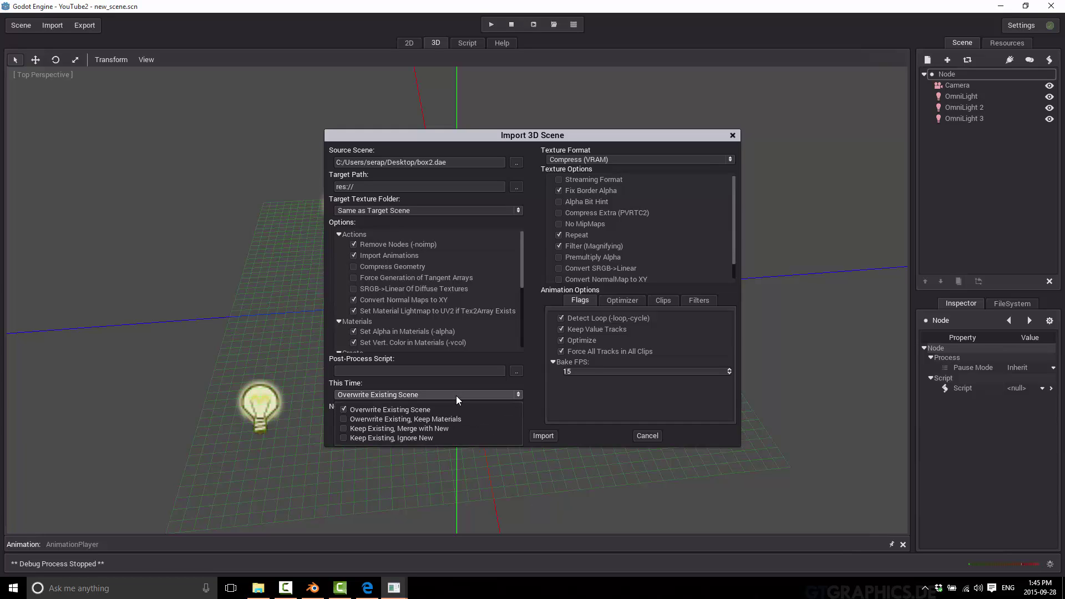
{"action": "left_click", "coordinate": [457, 394]}
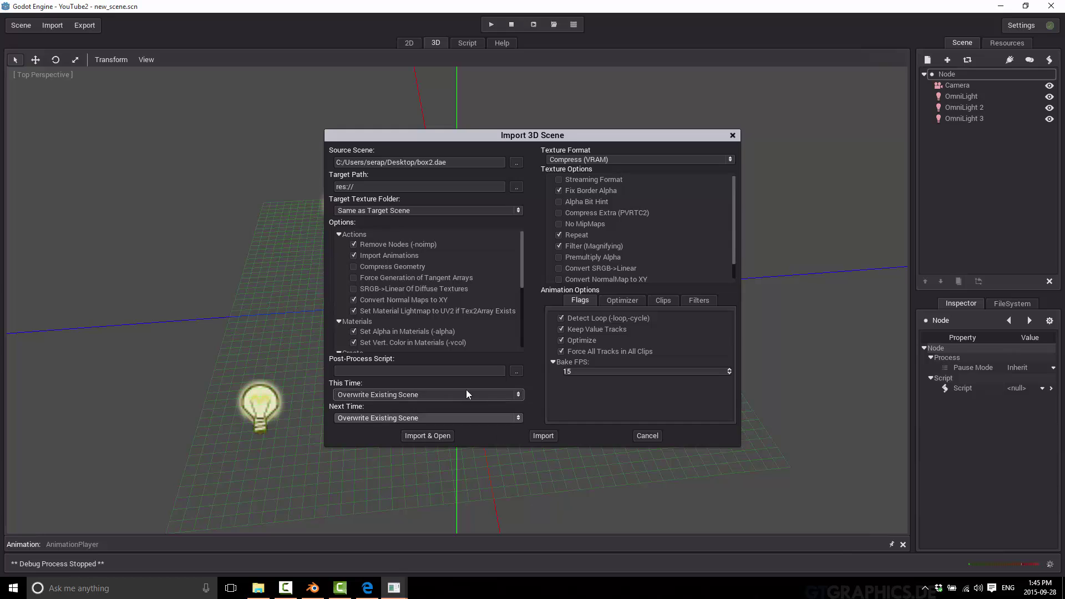
Remove both unnamed clips from the animation import options.
{"action": "left_click", "coordinate": [662, 300]}
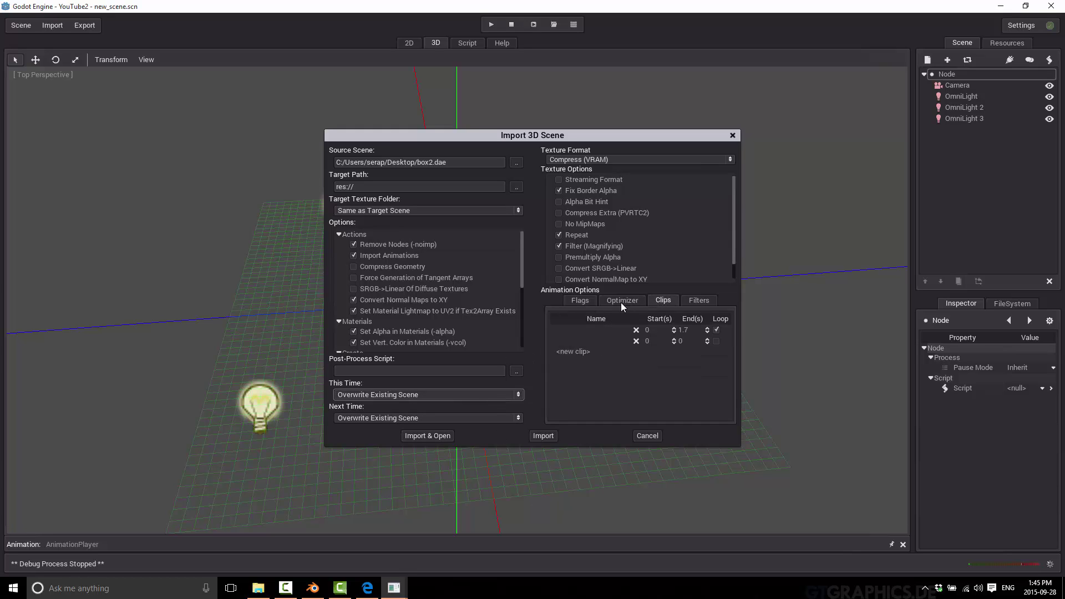
{"action": "left_click", "coordinate": [636, 330]}
{"action": "left_click", "coordinate": [636, 330]}
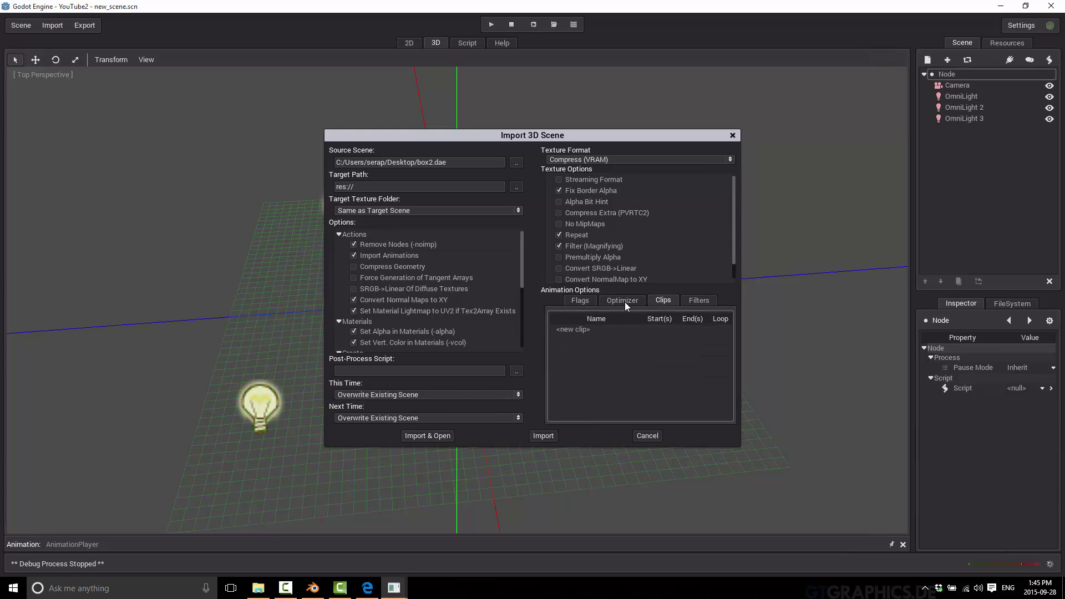
Set the animation Bake FPS to 30 and import and open the box2.dae scene.
{"action": "left_click", "coordinate": [581, 300]}
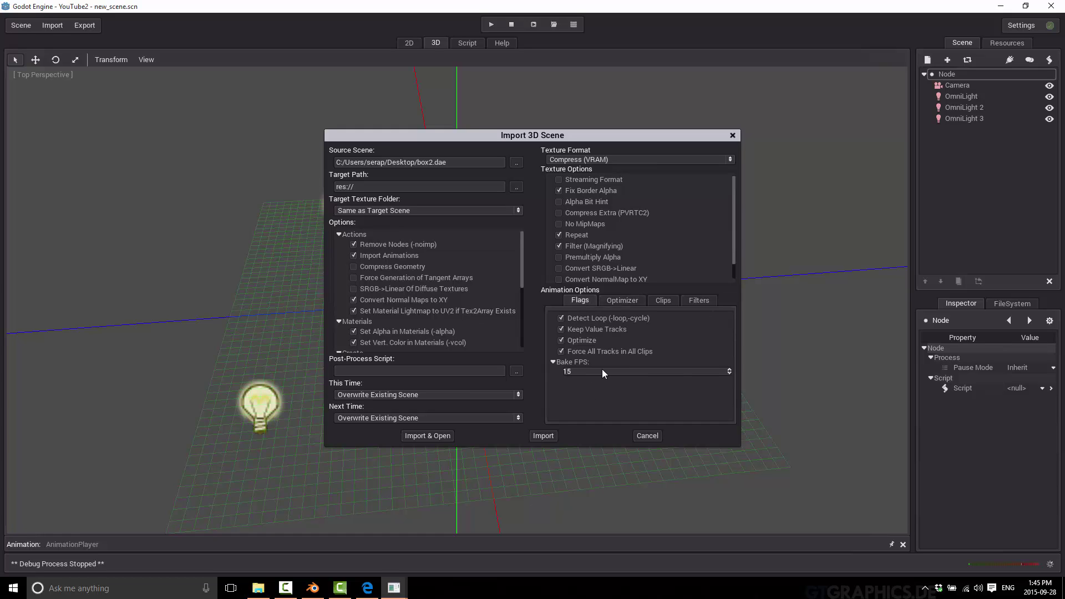
{"action": "double_click", "coordinate": [722, 370]}
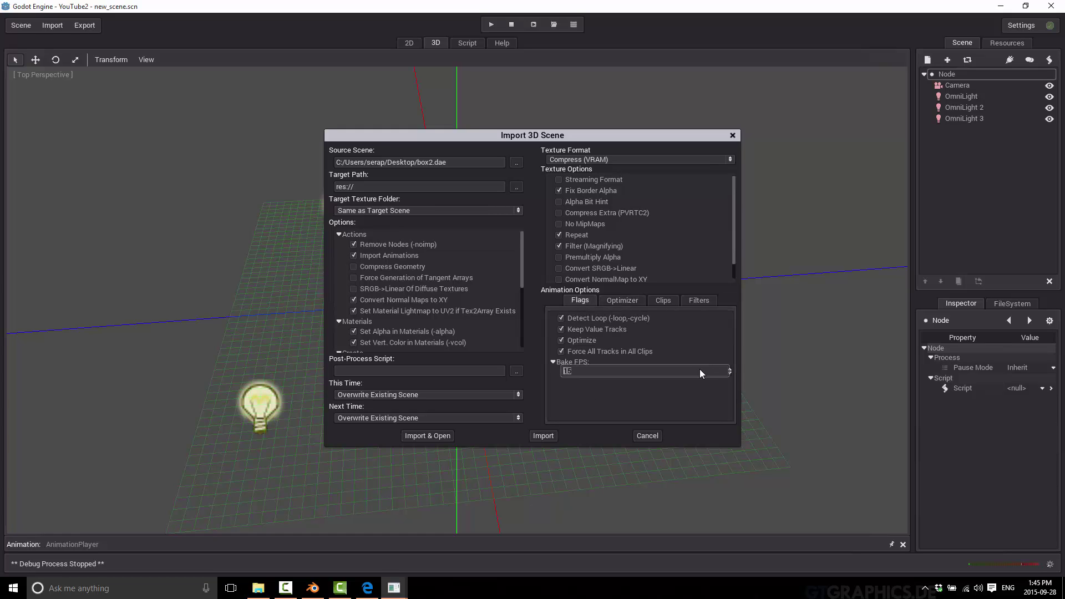
{"action": "type", "text": "30"}
{"action": "key", "text": "Return"}
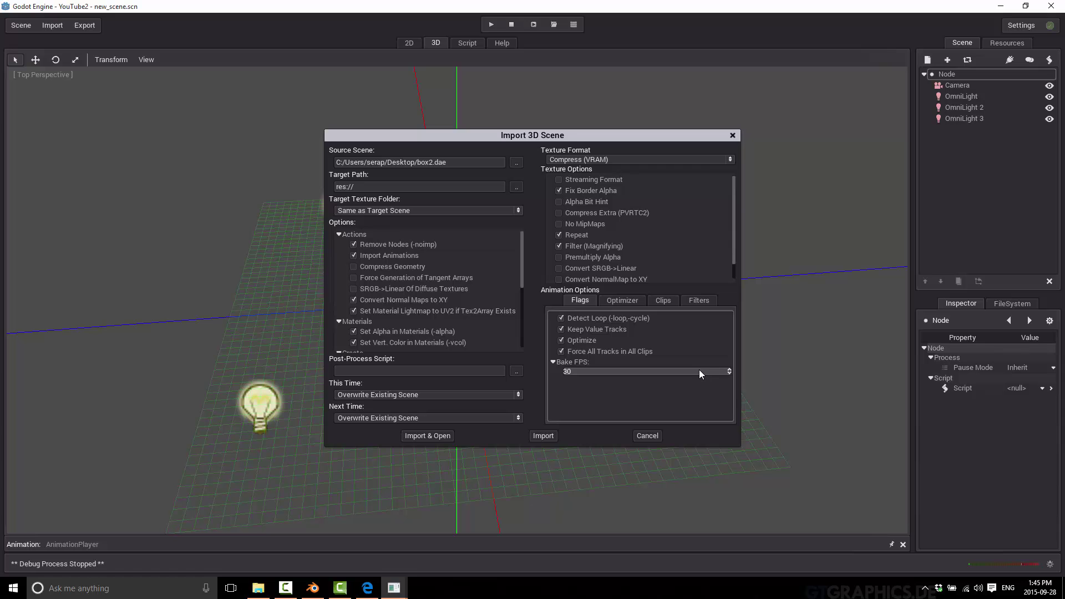
{"action": "left_click", "coordinate": [427, 436]}
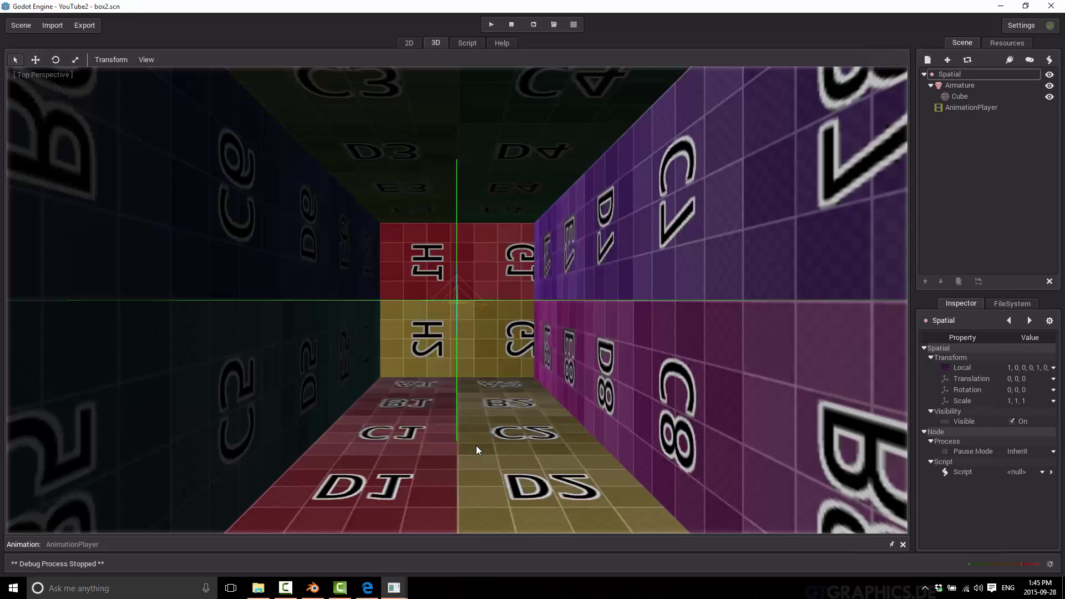
Examine the re-imported box and check which animations its AnimationPlayer offers for playback.
{"action": "scroll", "coordinate": [471, 444], "scroll_direction": "up", "scroll_amount": 5}
{"action": "scroll", "coordinate": [477, 429], "scroll_direction": "down", "scroll_amount": 5}
{"action": "middle_click_drag", "start_coordinate": [460, 395], "coordinate": [484, 413]}
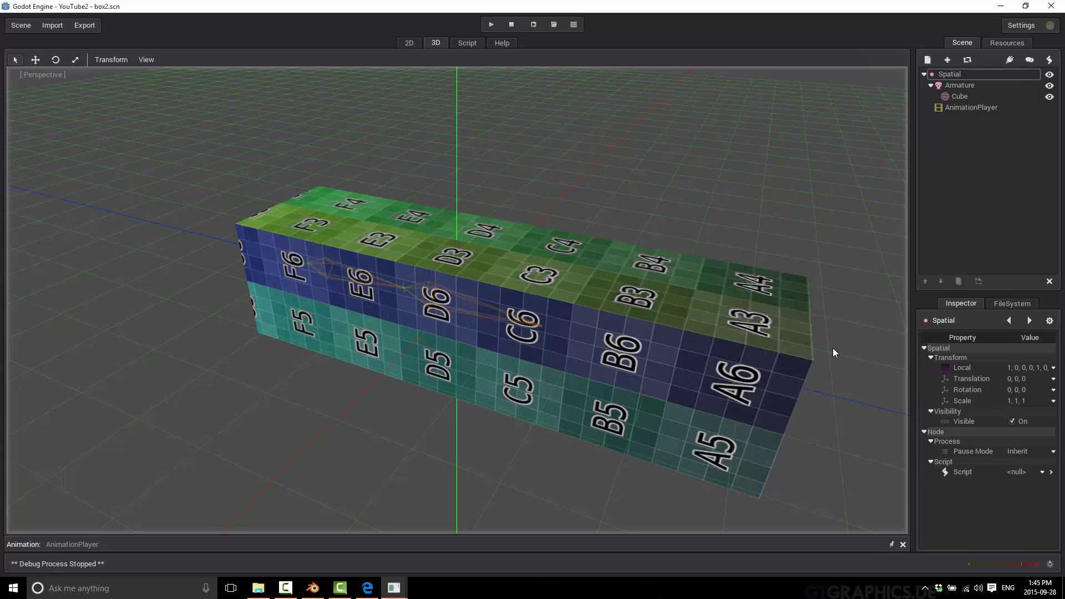
{"action": "left_click", "coordinate": [952, 106]}
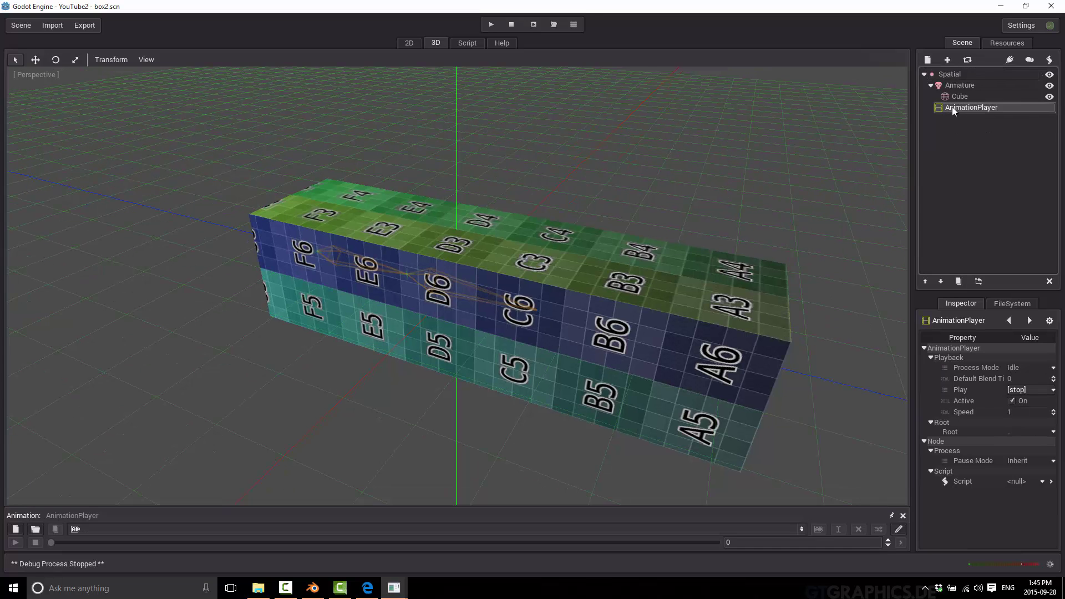
{"action": "left_click", "coordinate": [1042, 391]}
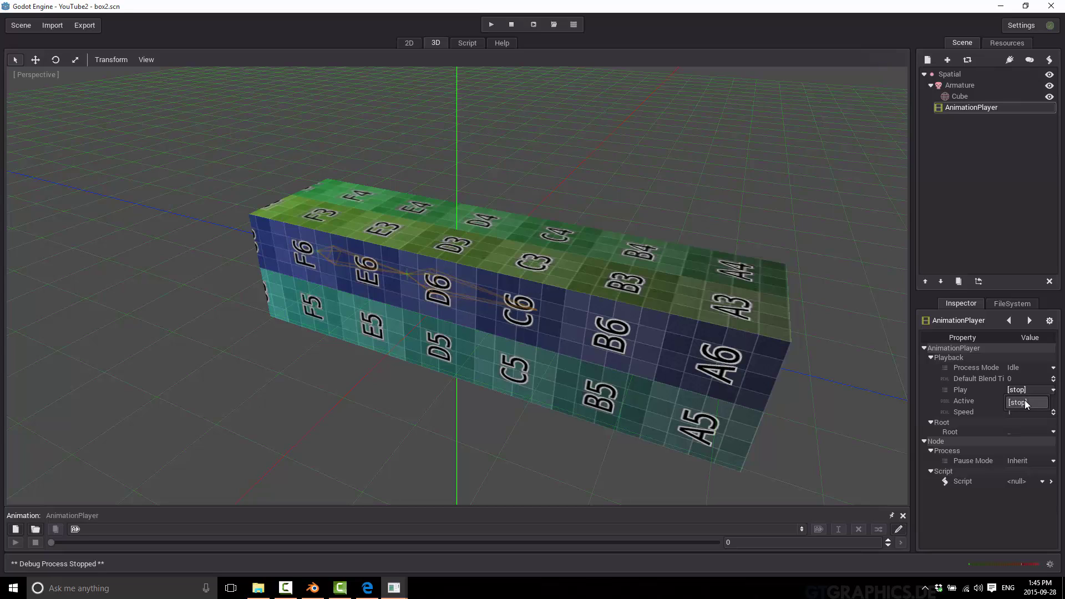
{"action": "left_click", "coordinate": [532, 401]}
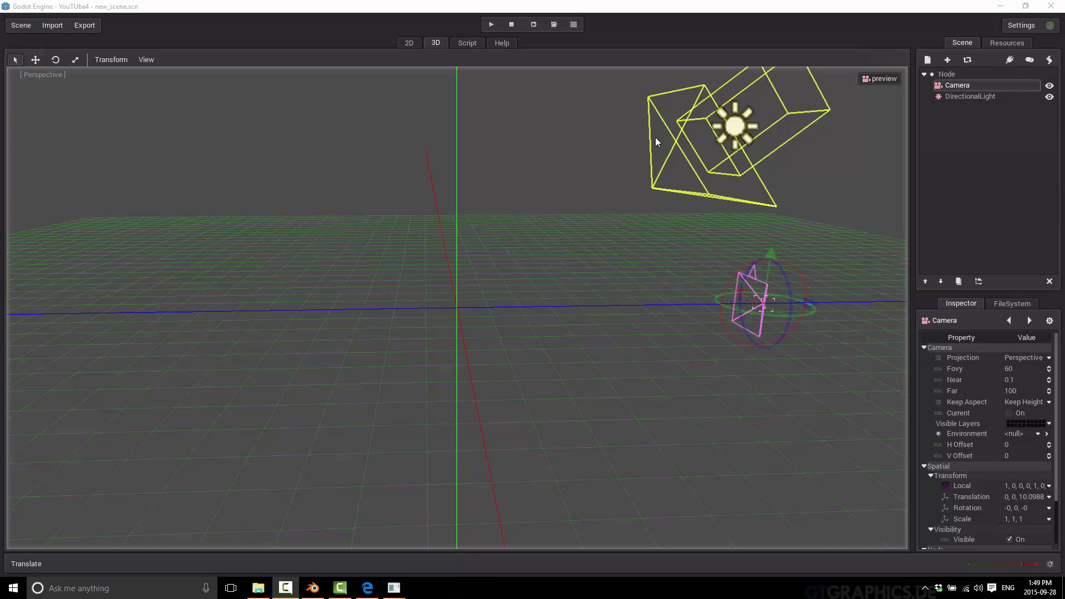
Set up a 3D scene import with box2.dae from the Desktop folder as source and res:// as the target path.
{"action": "left_click", "coordinate": [50, 28]}
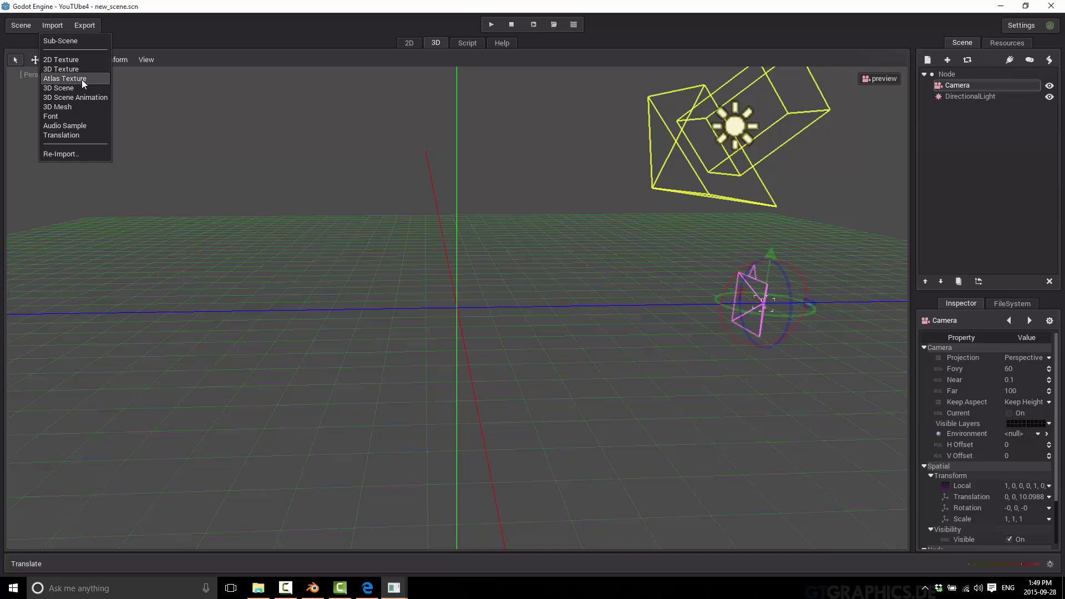
{"action": "left_click", "coordinate": [63, 87]}
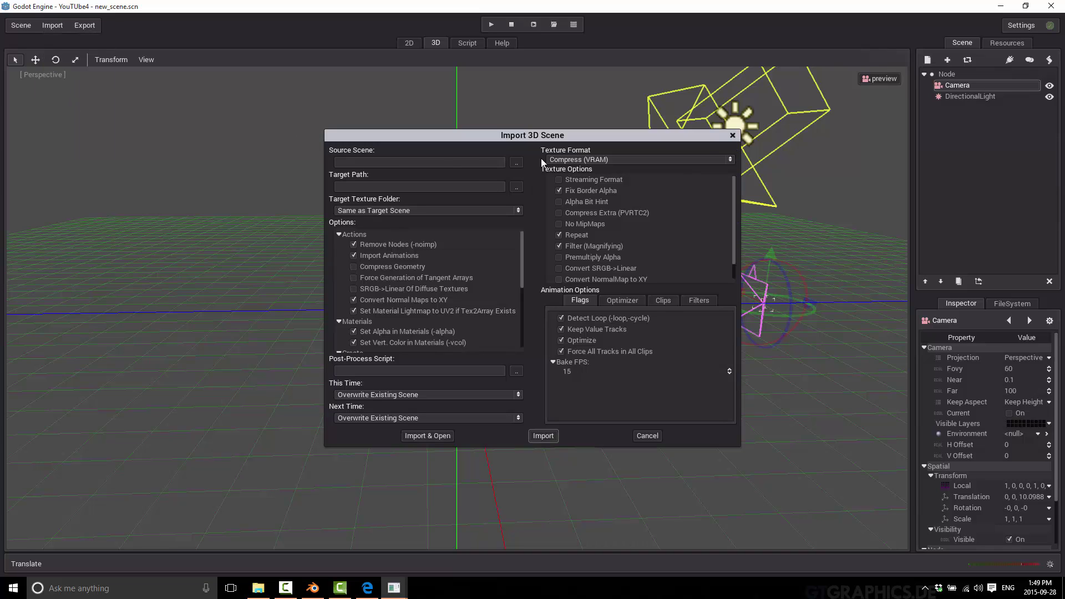
{"action": "left_click", "coordinate": [515, 165]}
{"action": "double_click", "coordinate": [240, 133]}
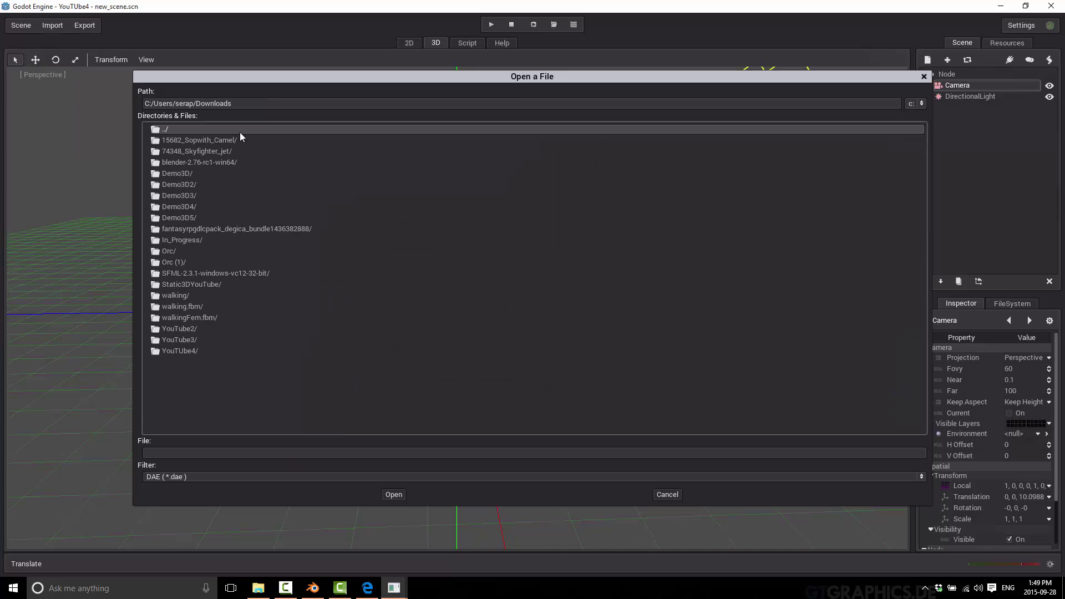
{"action": "double_click", "coordinate": [240, 133]}
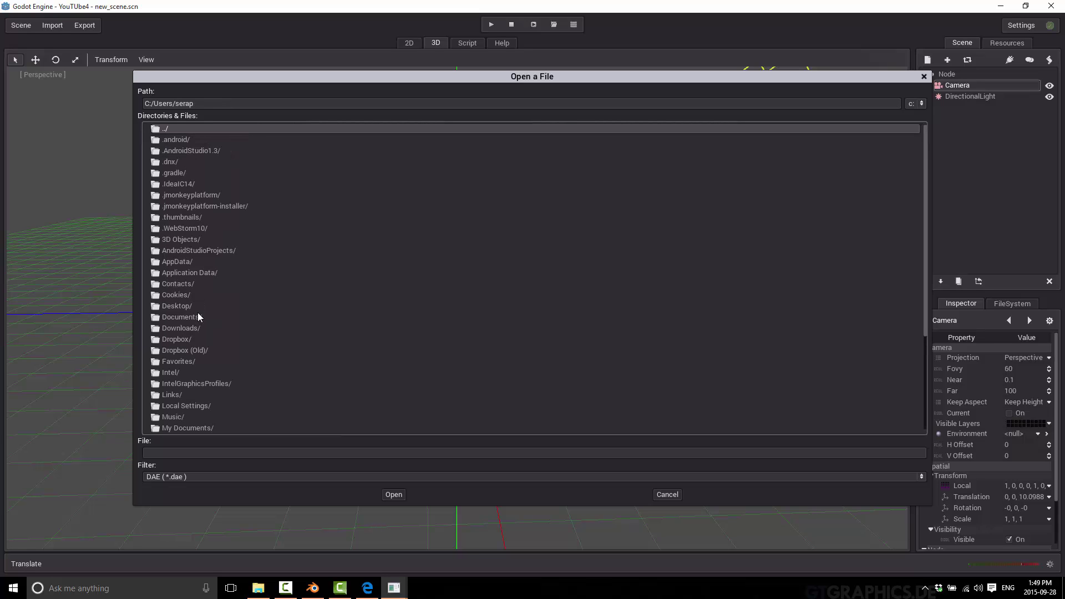
{"action": "double_click", "coordinate": [180, 306]}
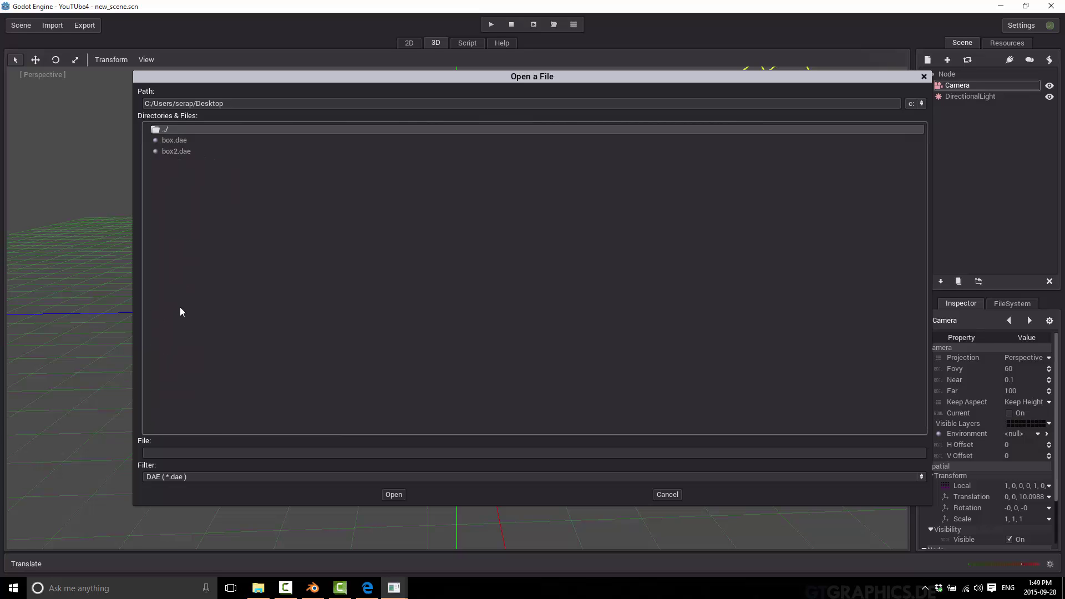
{"action": "double_click", "coordinate": [176, 153]}
{"action": "left_click", "coordinate": [516, 188]}
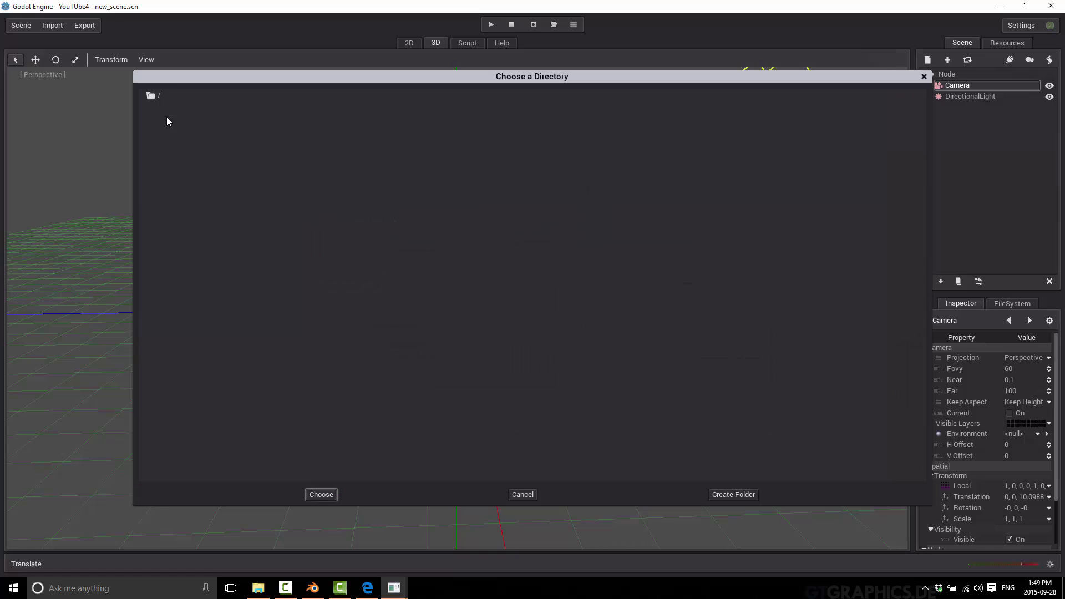
{"action": "left_click", "coordinate": [322, 494]}
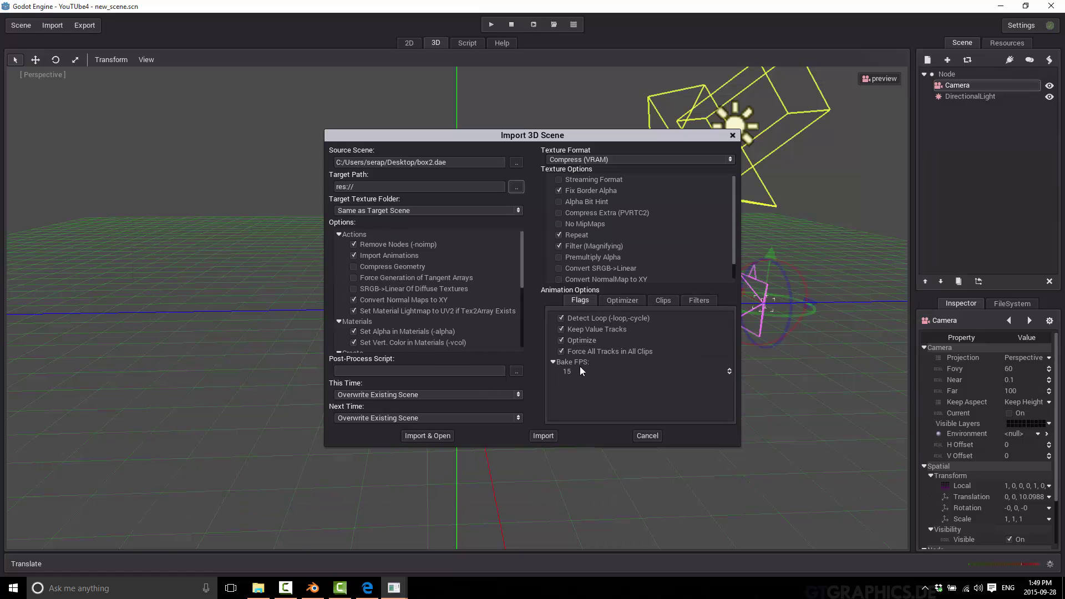
Check the animation clip and flag options, then import and open the box2.dae scene with the default settings.
{"action": "left_click", "coordinate": [658, 300]}
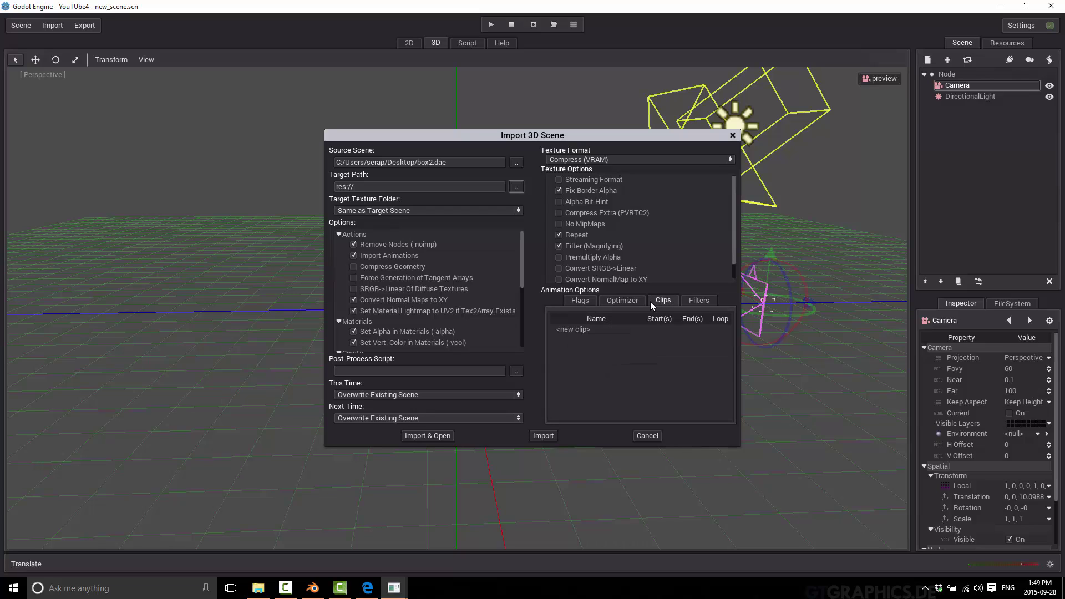
{"action": "left_click", "coordinate": [574, 303]}
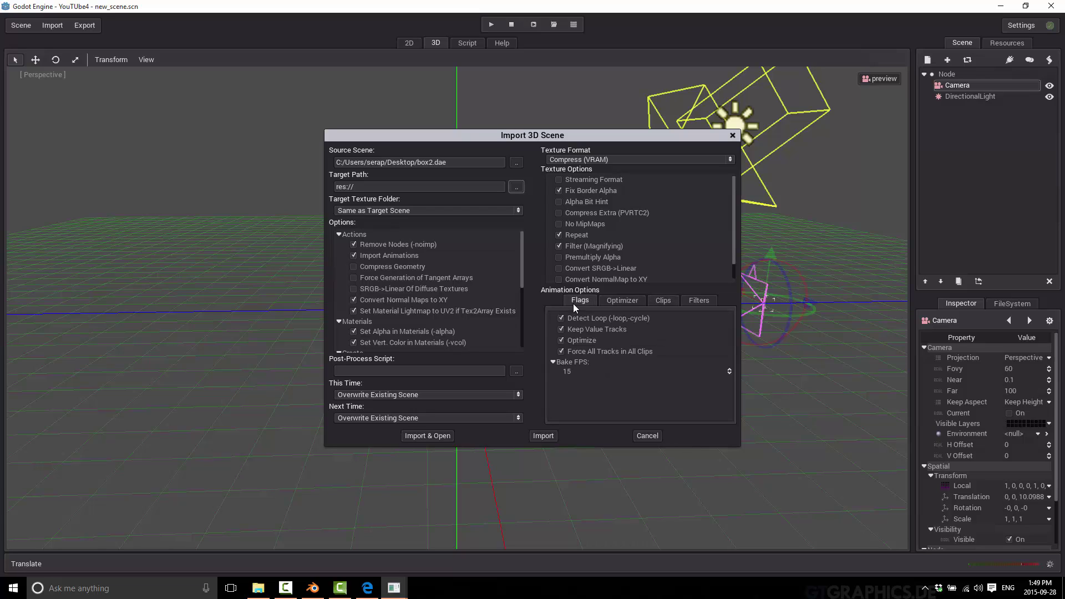
{"action": "left_click", "coordinate": [440, 441]}
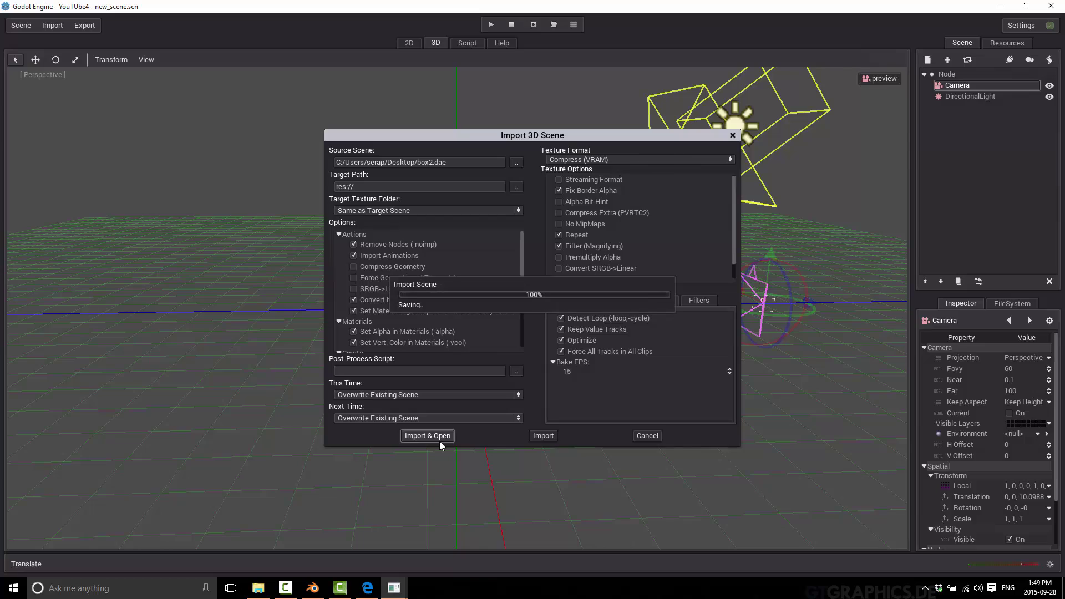
Examine the imported box and inspect its Spatial, Armature, Cube and AnimationPlayer nodes.
{"action": "scroll", "coordinate": [473, 401], "scroll_direction": "down", "scroll_amount": 10}
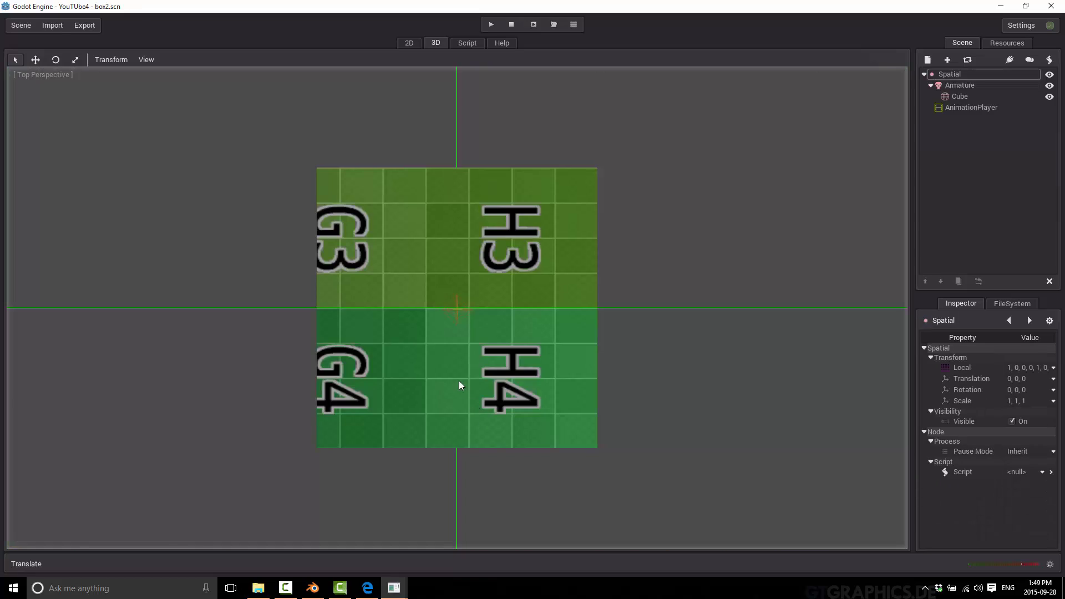
{"action": "middle_click_drag", "start_coordinate": [458, 380], "coordinate": [497, 418]}
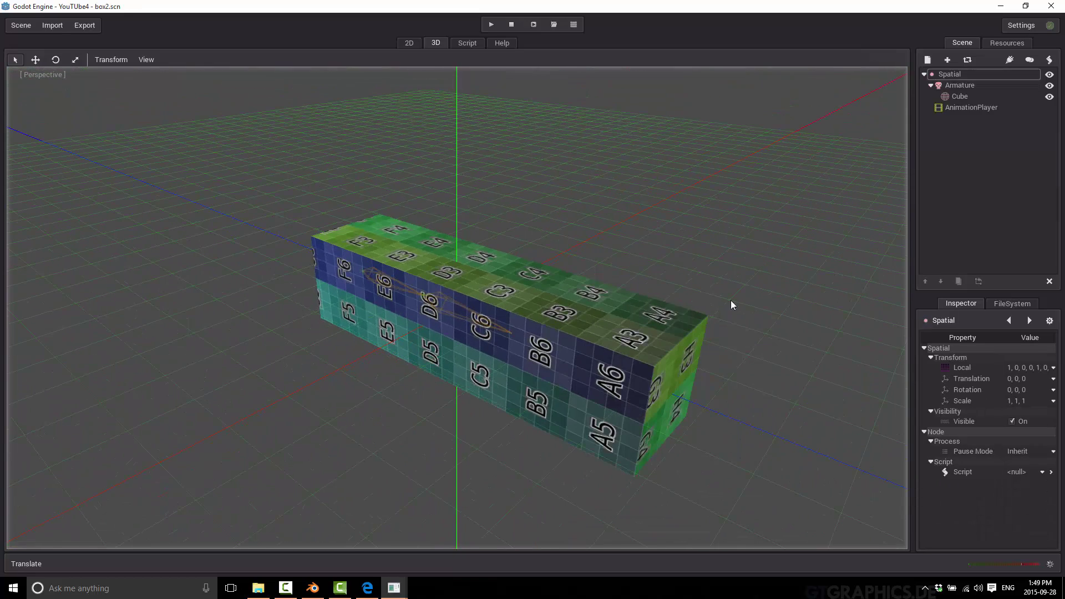
{"action": "left_click", "coordinate": [948, 75]}
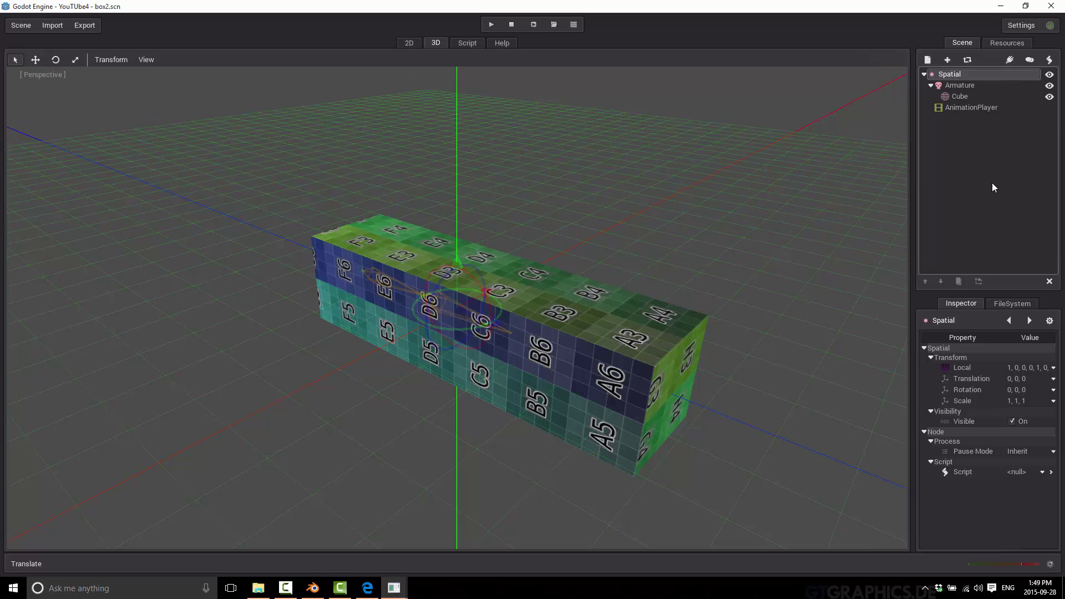
{"action": "left_click", "coordinate": [960, 86]}
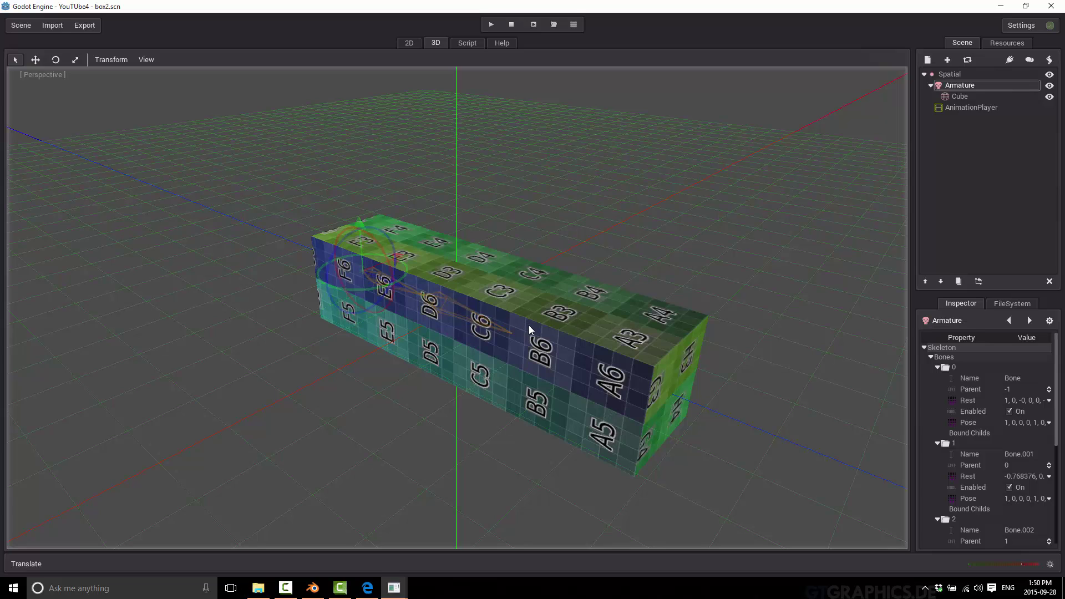
{"action": "left_click", "coordinate": [960, 99]}
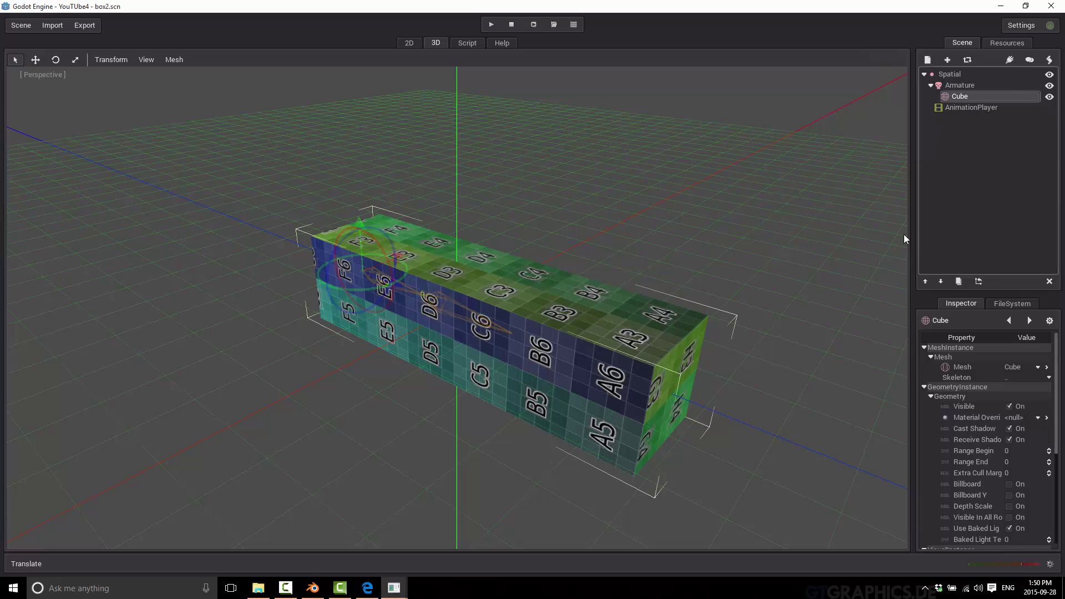
{"action": "left_click", "coordinate": [942, 86]}
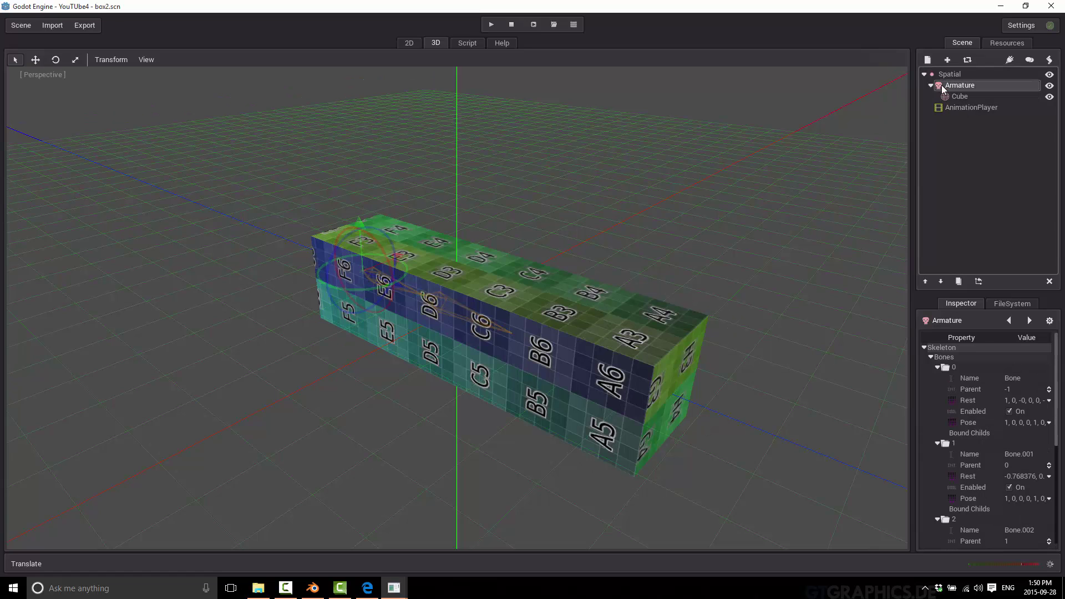
{"action": "left_click", "coordinate": [959, 109]}
{"action": "left_click", "coordinate": [930, 85]}
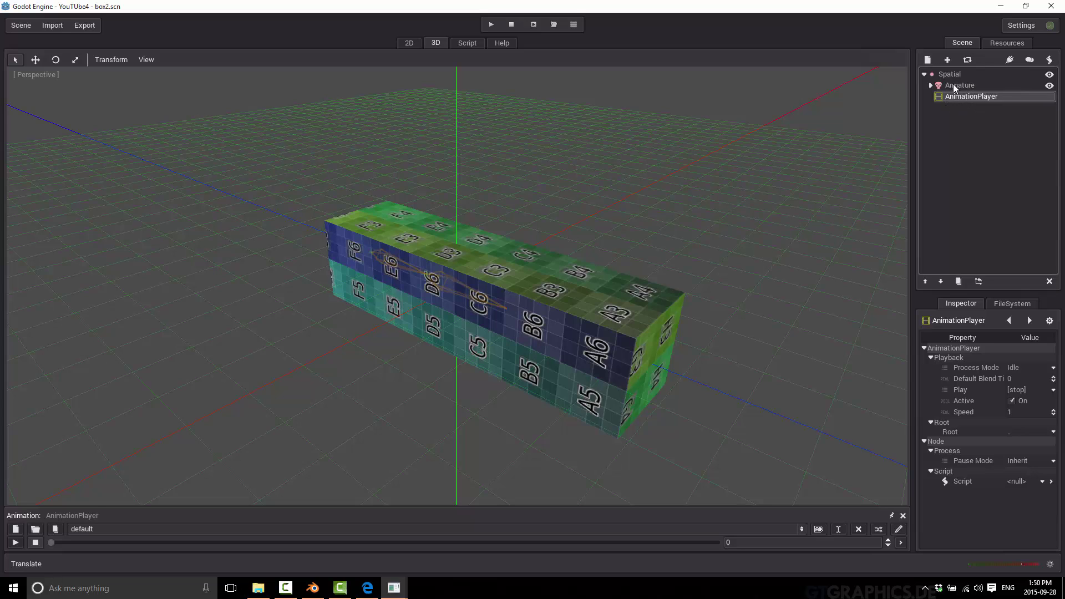
{"action": "left_click", "coordinate": [954, 87]}
{"action": "left_click", "coordinate": [956, 96]}
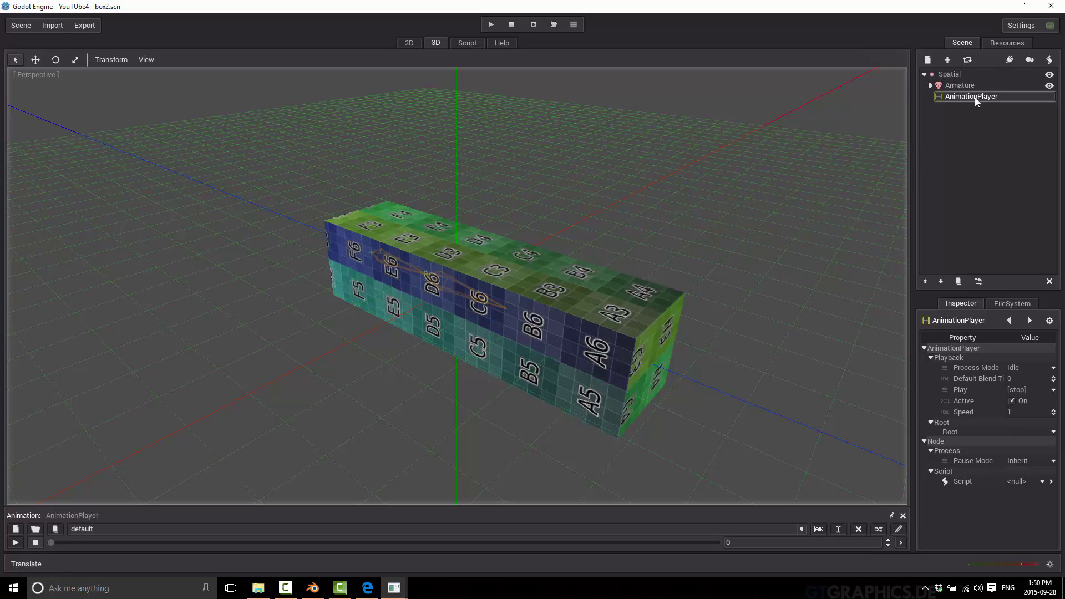
Play the default animation through the AnimationPlayer's Play property and check which animations are available.
{"action": "left_click", "coordinate": [1050, 390]}
{"action": "left_click", "coordinate": [1019, 409]}
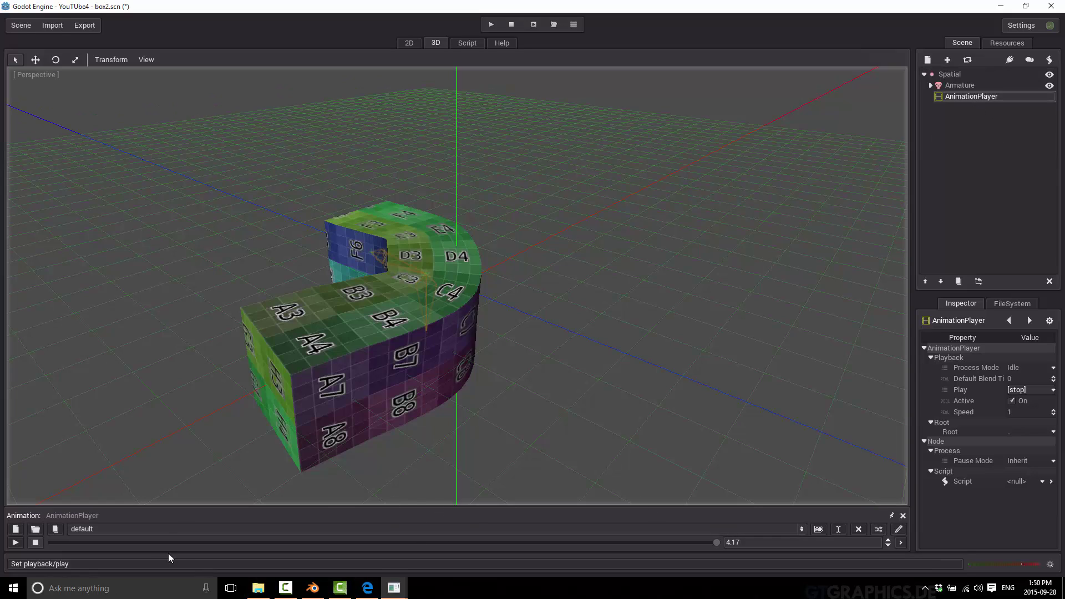
{"action": "left_click", "coordinate": [181, 528]}
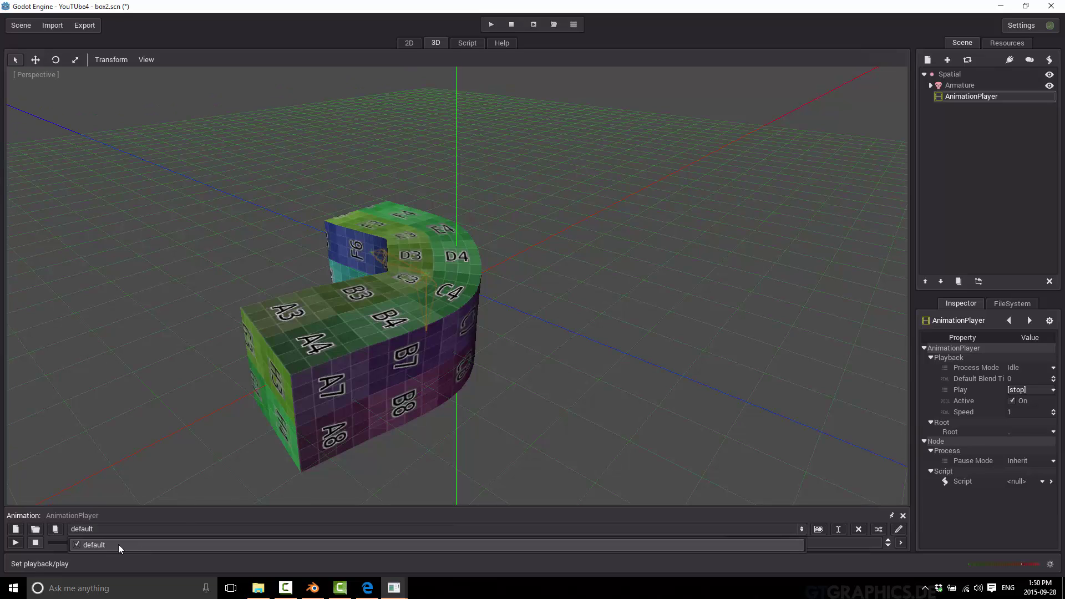
{"action": "left_click", "coordinate": [239, 563]}
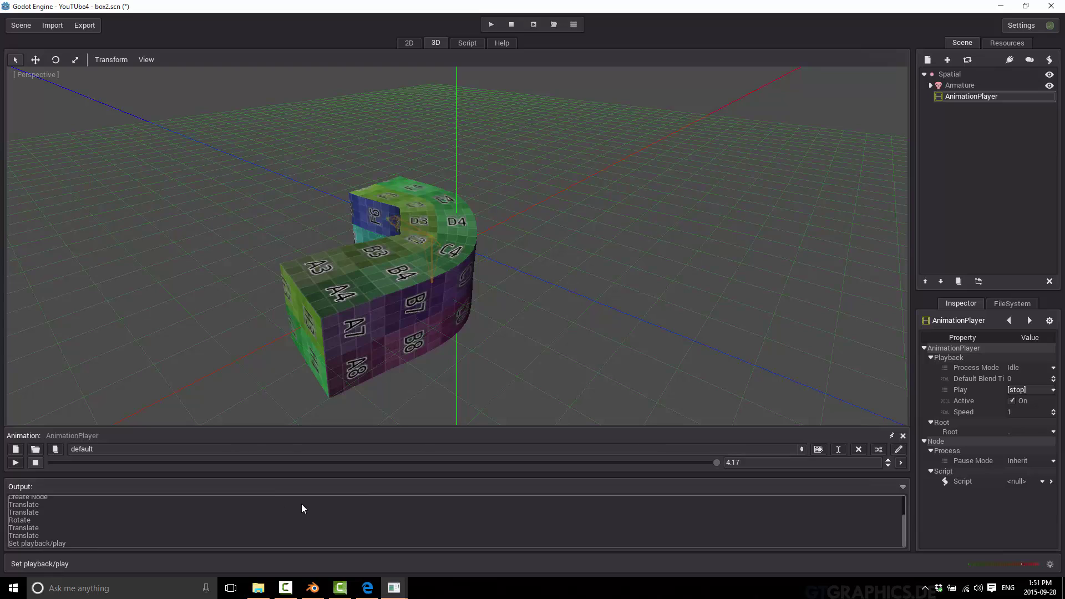
Duplicate the AnimationPlayer's default animation twice, making the second duplicate from the first copy.
{"action": "left_click", "coordinate": [115, 451]}
{"action": "left_click", "coordinate": [119, 458]}
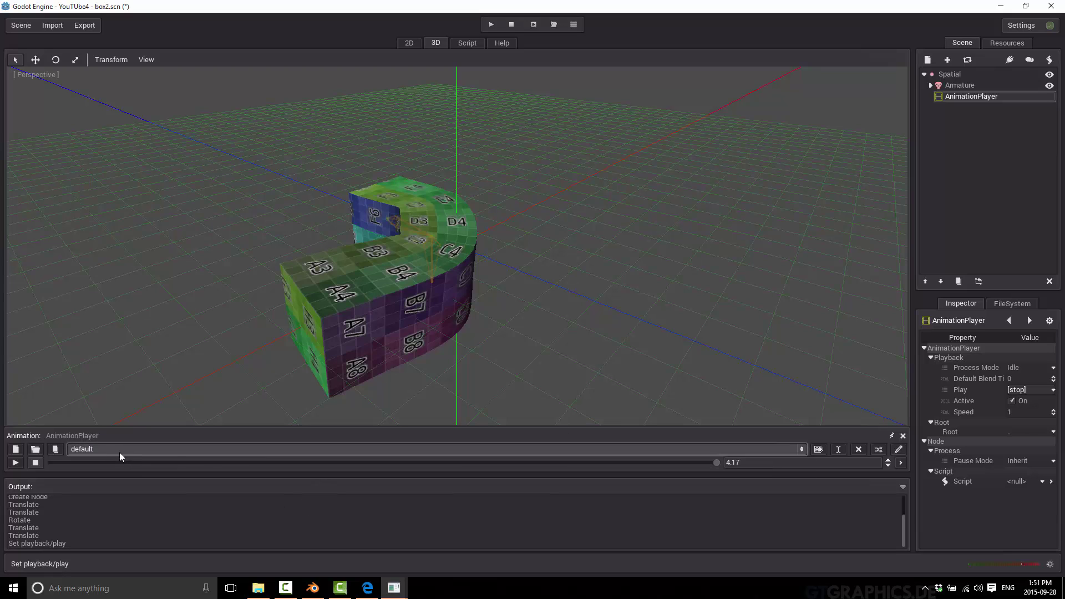
{"action": "left_click", "coordinate": [56, 449]}
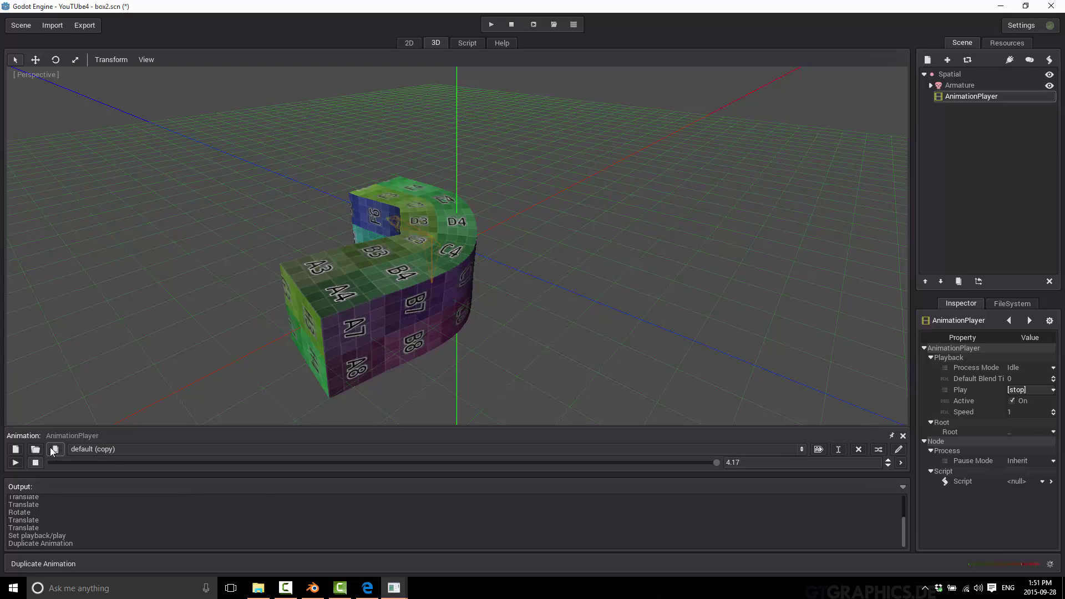
{"action": "left_click", "coordinate": [56, 449]}
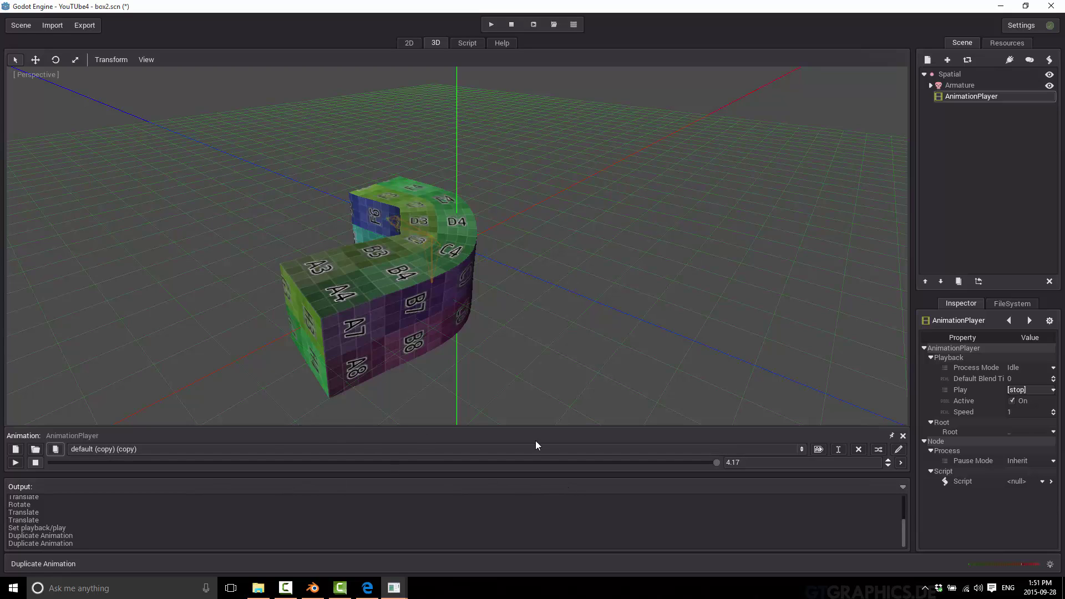
Rename the first copy of the default animation to BendUp.
{"action": "left_click", "coordinate": [801, 448]}
{"action": "left_click", "coordinate": [106, 475]}
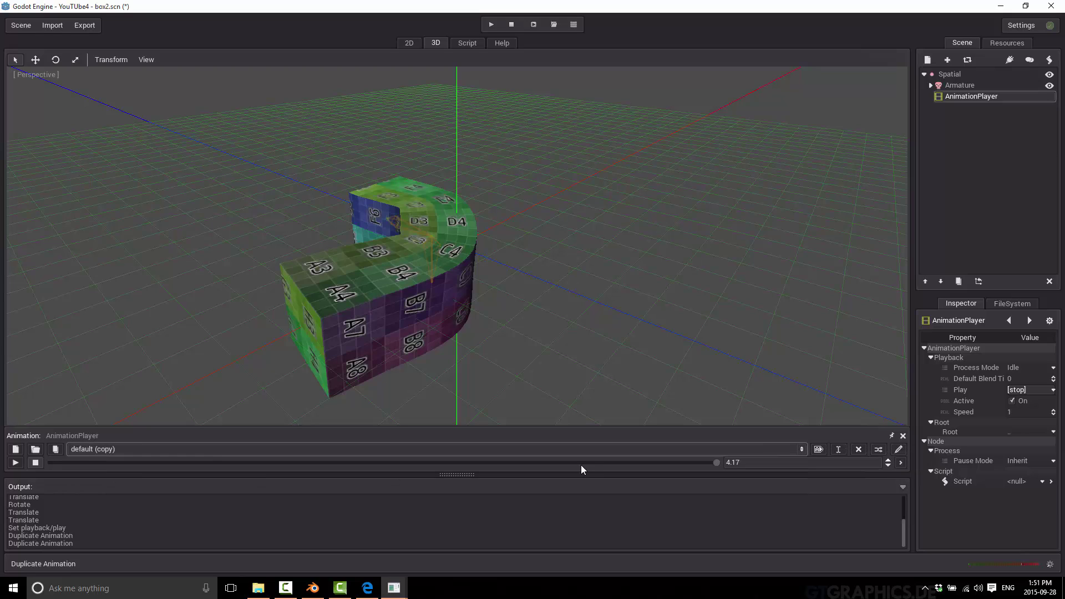
{"action": "left_click", "coordinate": [838, 449]}
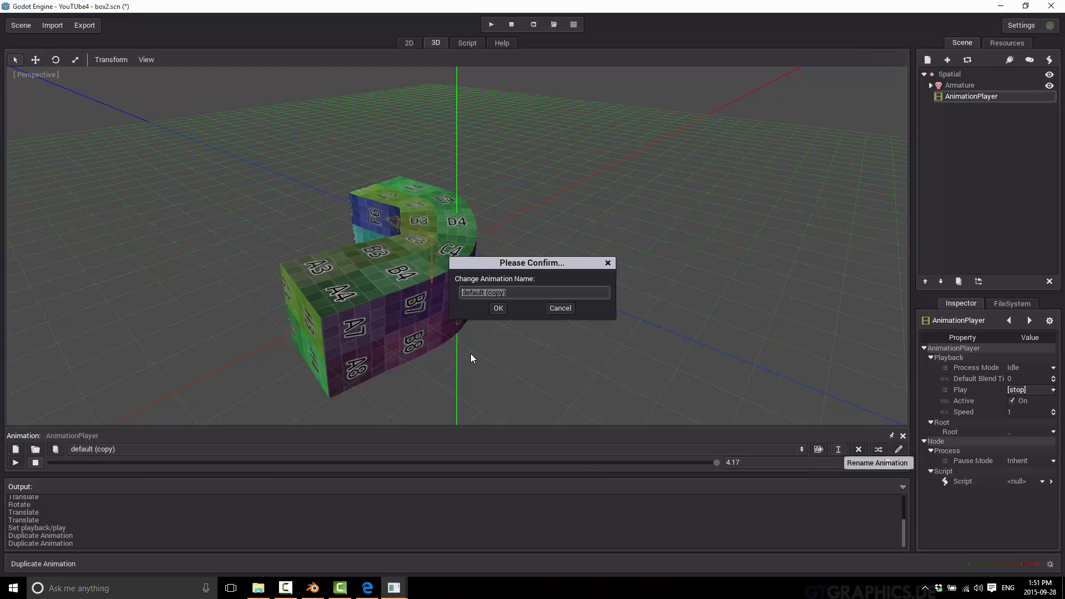
{"action": "type", "text": "BendUp"}
{"action": "key", "text": "Return"}
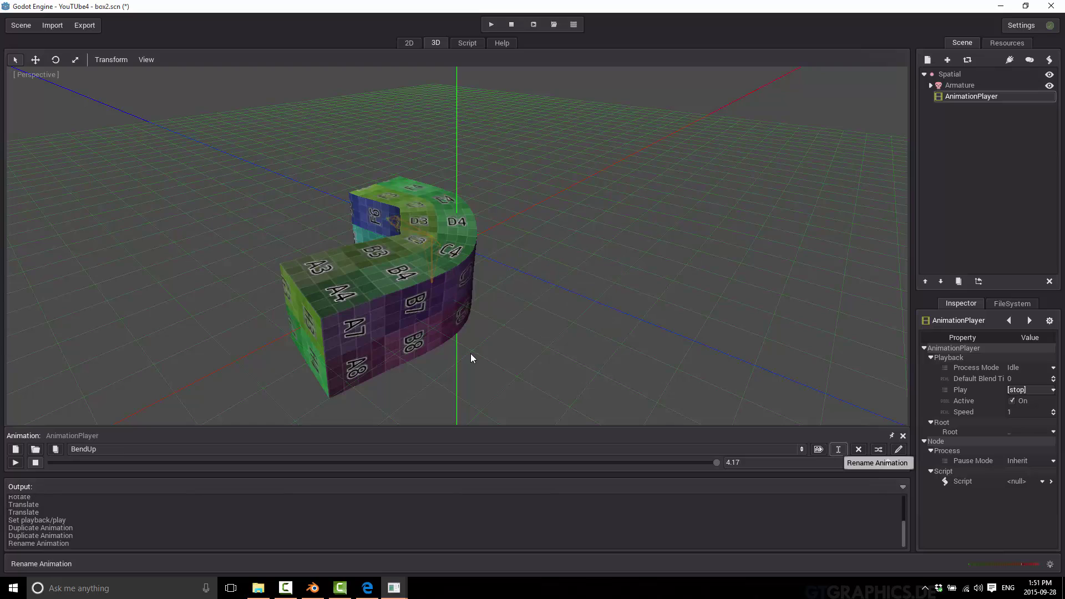
Rename the second copy of the default animation to BendForward.
{"action": "left_click", "coordinate": [352, 449]}
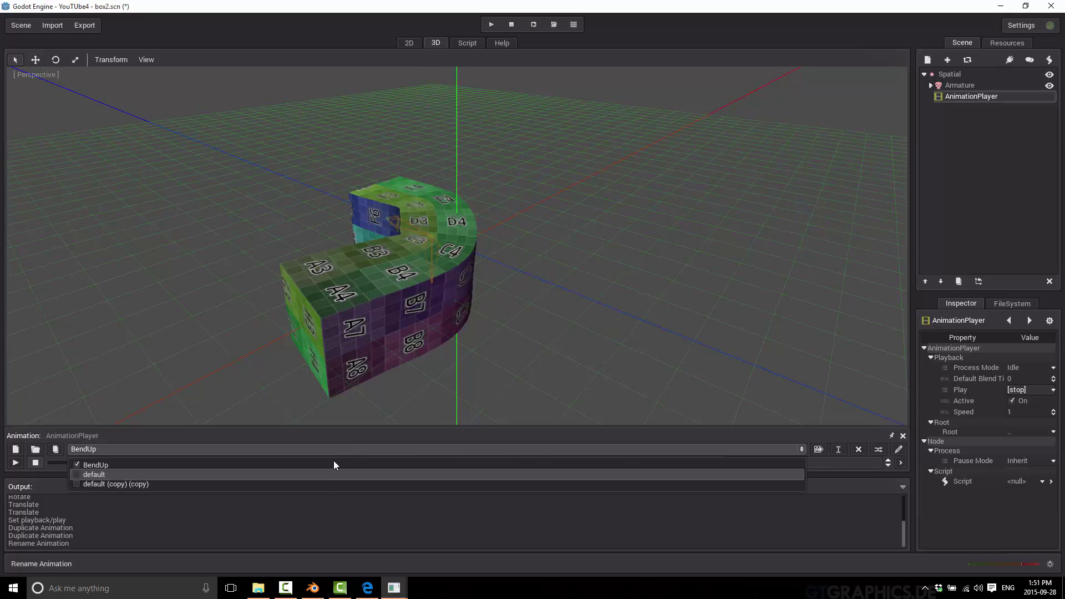
{"action": "left_click", "coordinate": [316, 484]}
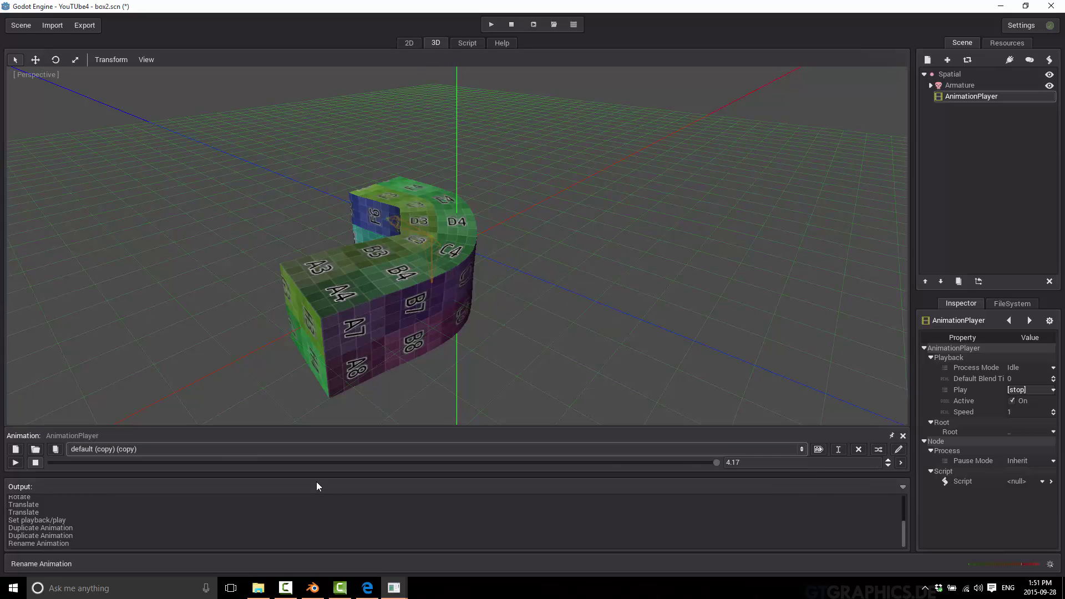
{"action": "left_click", "coordinate": [837, 450]}
{"action": "type", "text": "BendForward"}
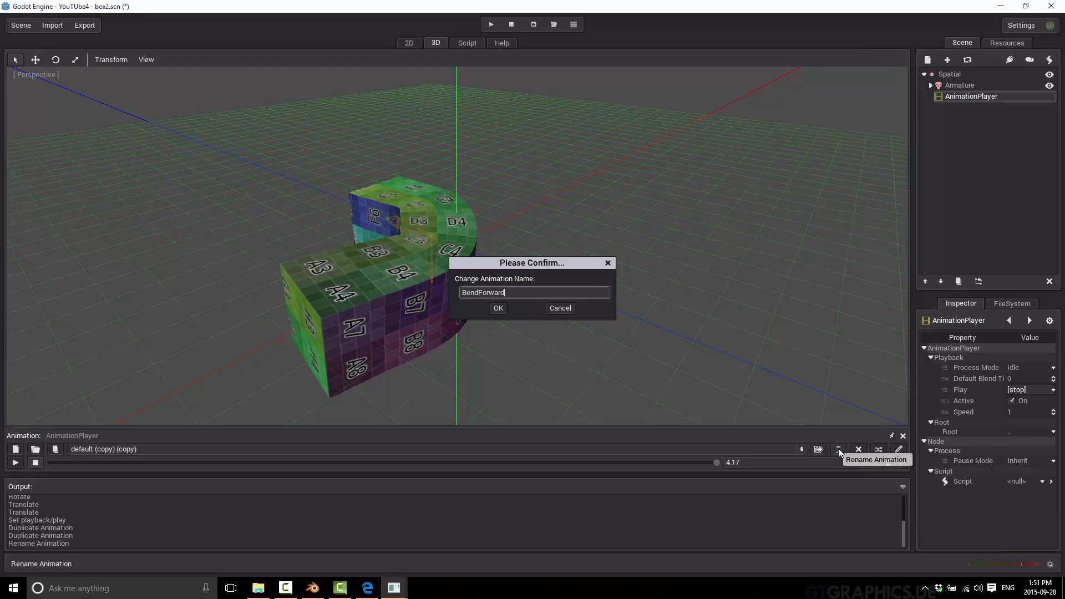
{"action": "key", "text": "Return"}
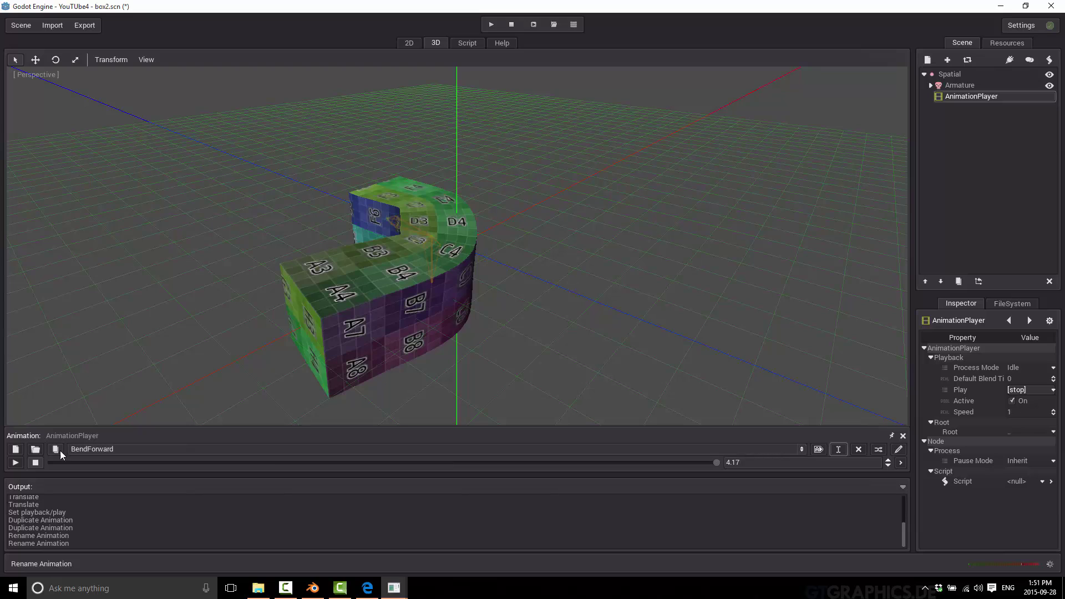
Play the BendForward animation and open its tracks for editing.
{"action": "left_click", "coordinate": [117, 449]}
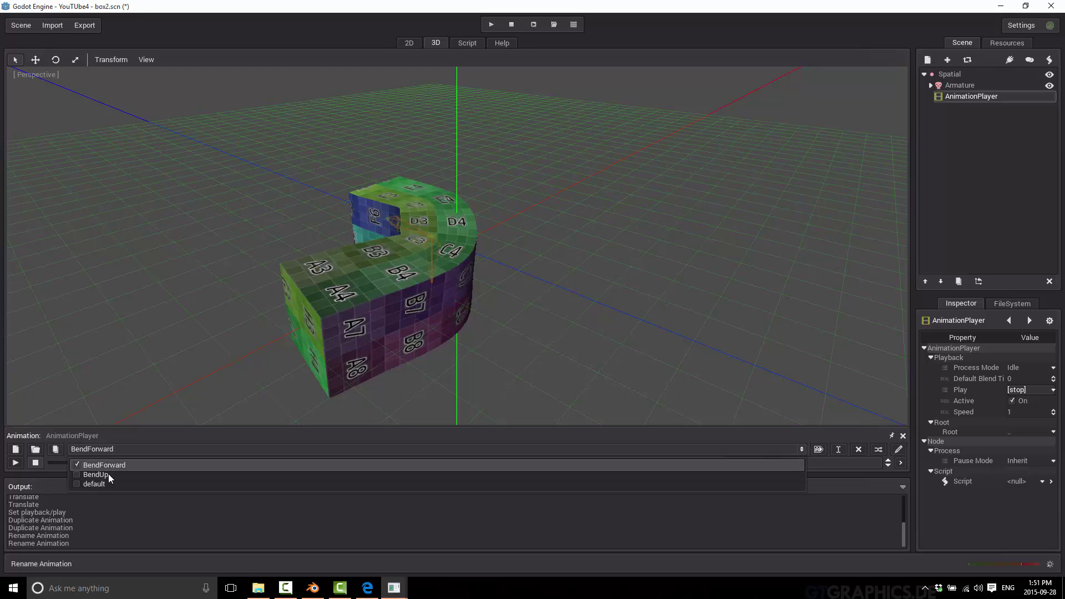
{"action": "left_click", "coordinate": [124, 466]}
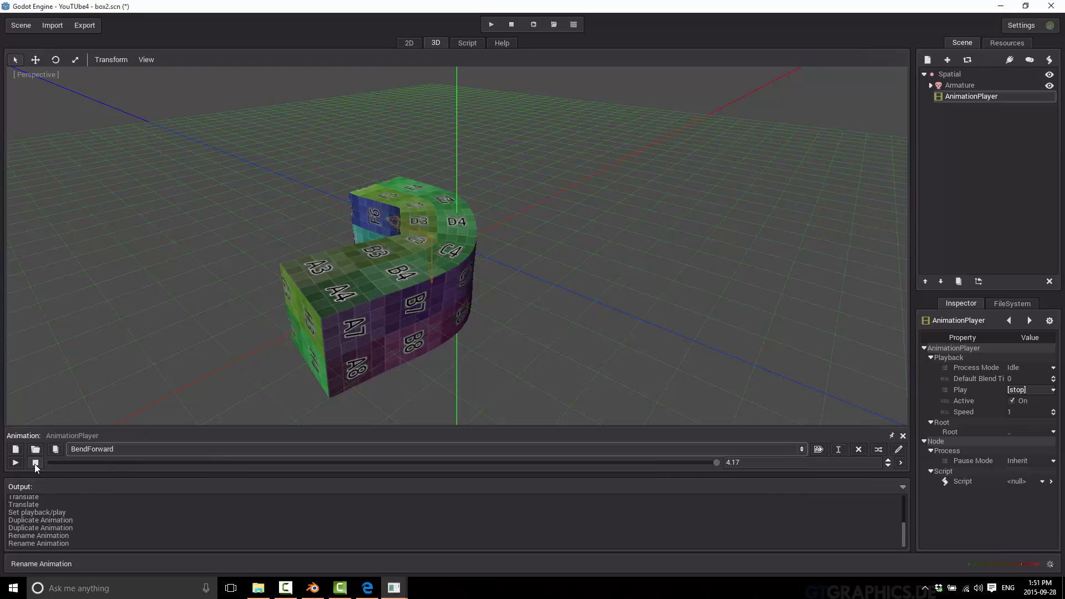
{"action": "left_click", "coordinate": [14, 462]}
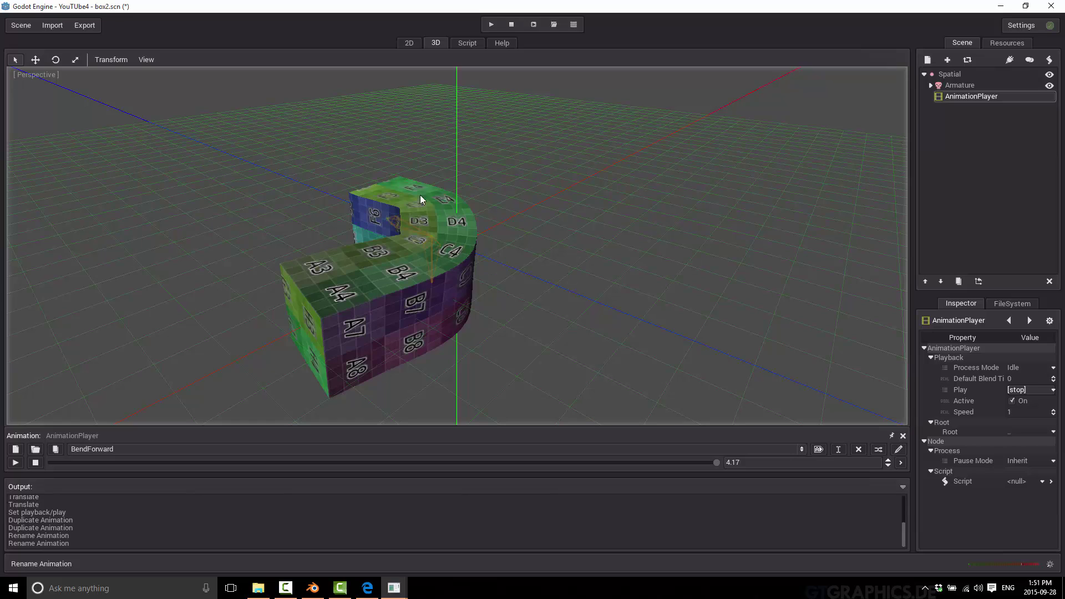
{"action": "left_click", "coordinate": [898, 450]}
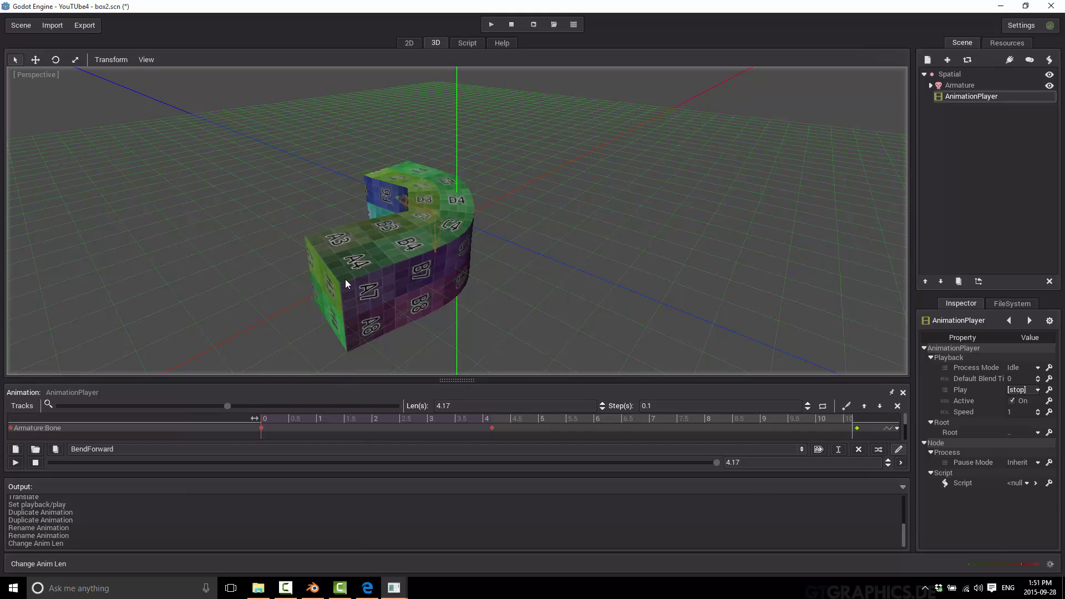
Delete BendForward's keys on all tracks from 0 through the first of the two adjacent keys near 2 seconds.
{"action": "left_click_drag", "start_coordinate": [458, 381], "coordinate": [427, 300]}
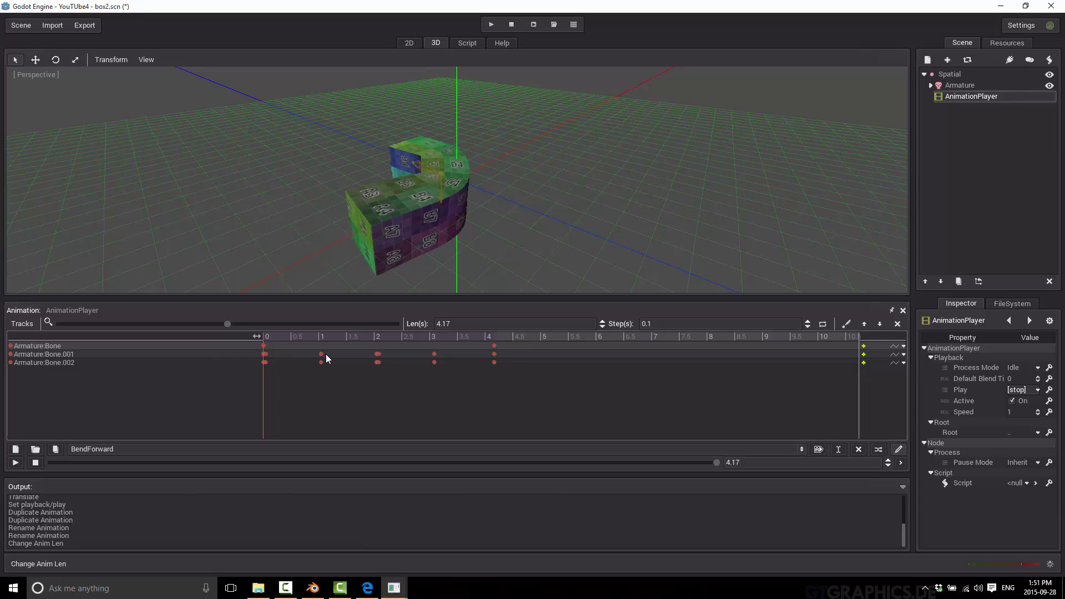
{"action": "left_click", "coordinate": [378, 355]}
{"action": "left_click", "coordinate": [379, 361]}
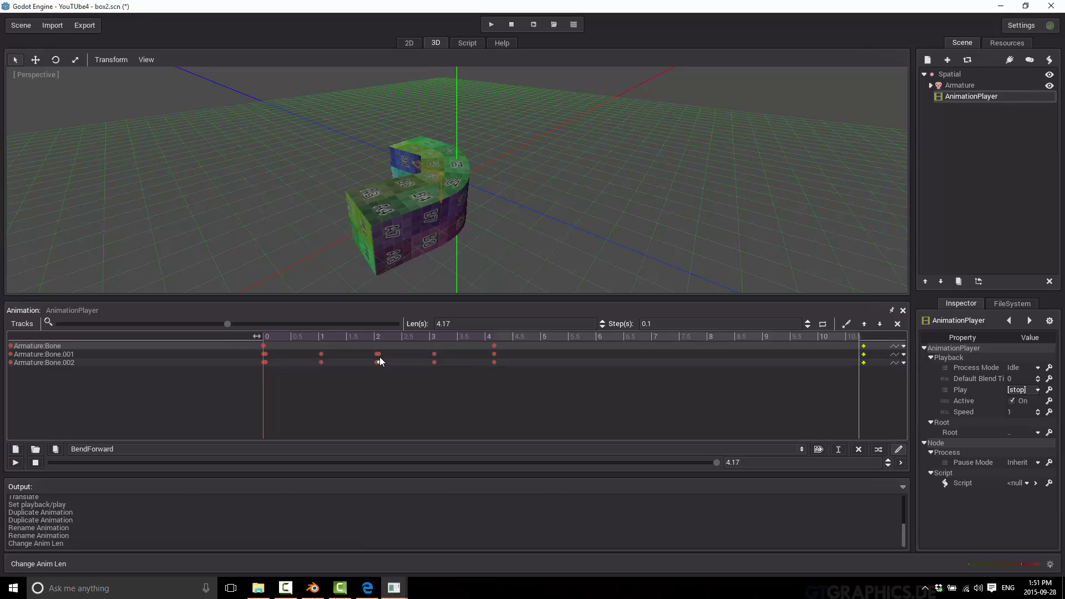
{"action": "left_click", "coordinate": [376, 366]}
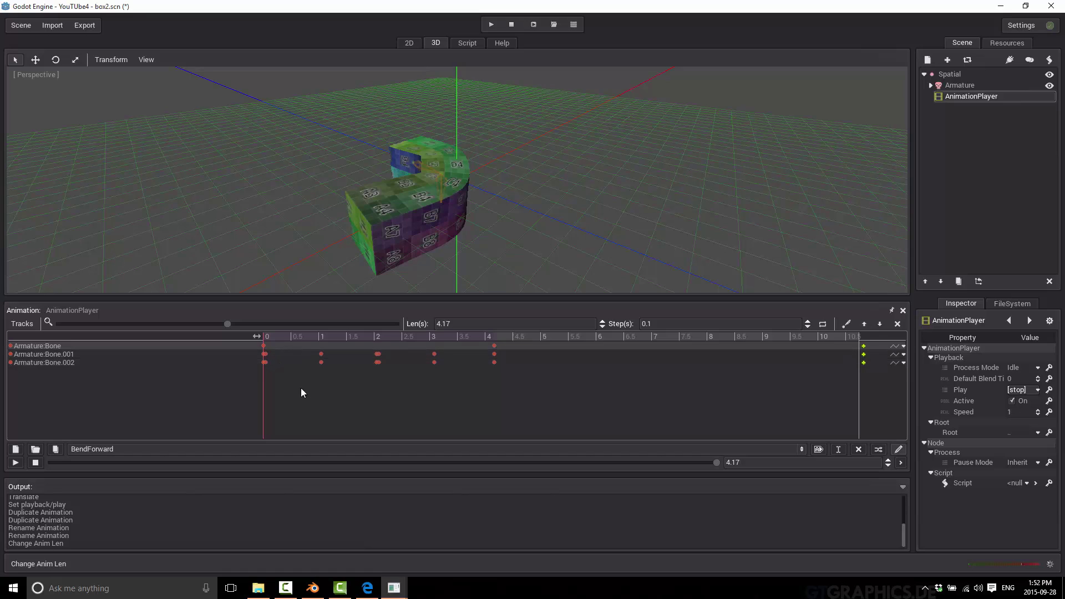
{"action": "left_click_drag", "start_coordinate": [374, 385], "coordinate": [260, 334]}
{"action": "key", "text": "Delete"}
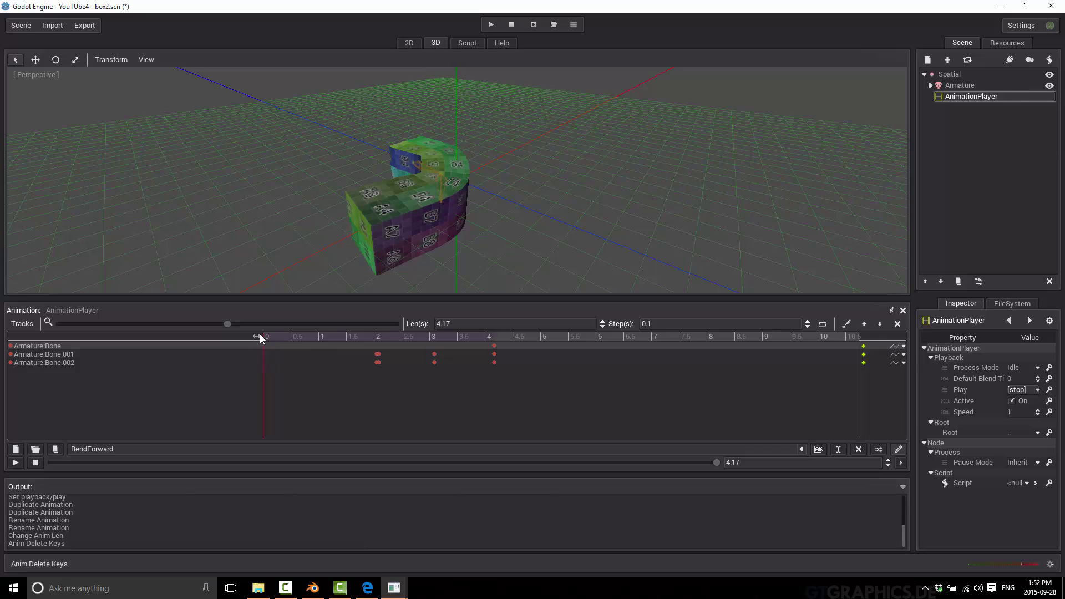
{"action": "left_click_drag", "start_coordinate": [361, 345], "coordinate": [378, 372]}
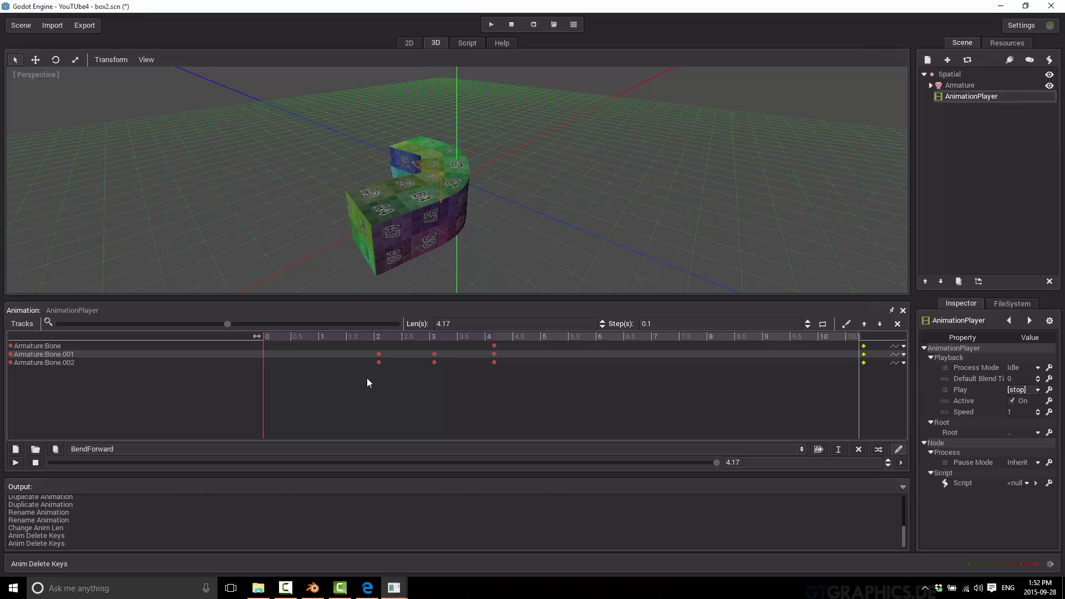
{"action": "key", "text": "Delete"}
Move the remaining BendForward keys so they start at 0, and set the animation length to 2 seconds.
{"action": "left_click_drag", "start_coordinate": [528, 370], "coordinate": [267, 357]}
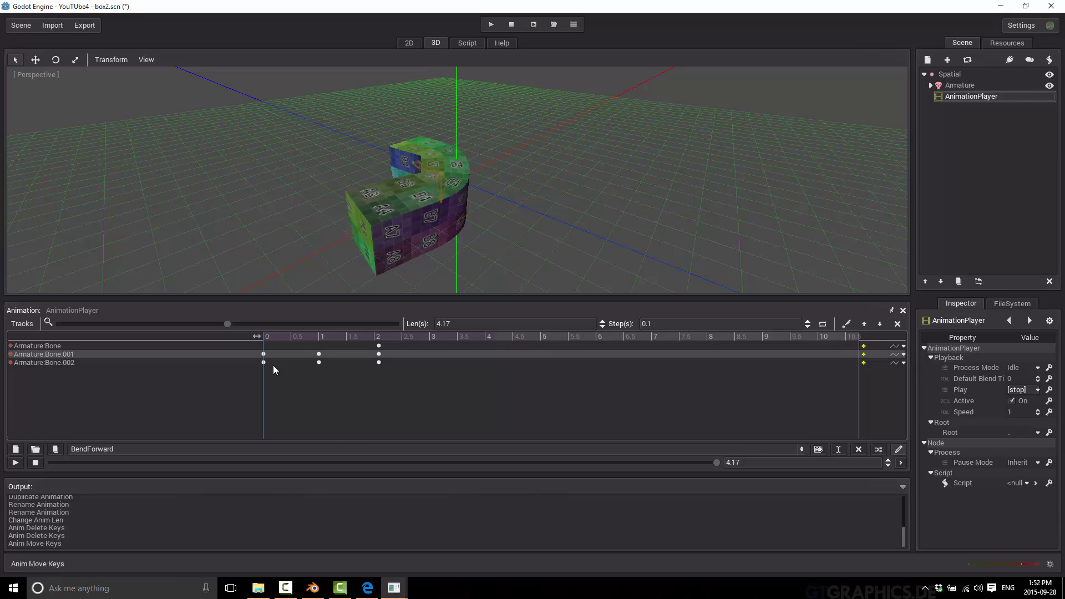
{"action": "left_click", "coordinate": [455, 324]}
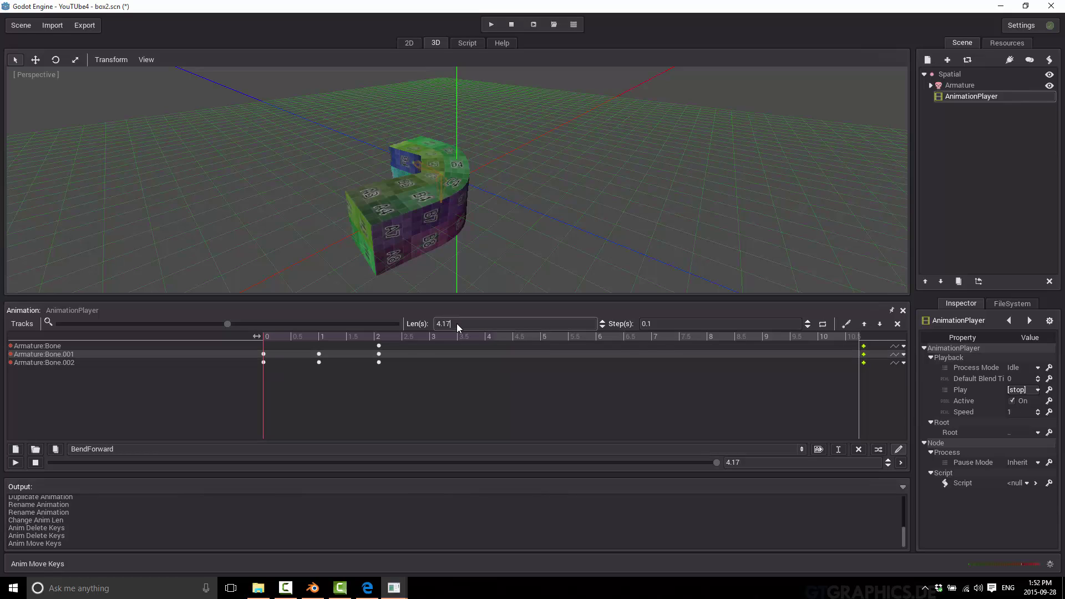
{"action": "type", "text": "2"}
{"action": "key", "text": "Return"}
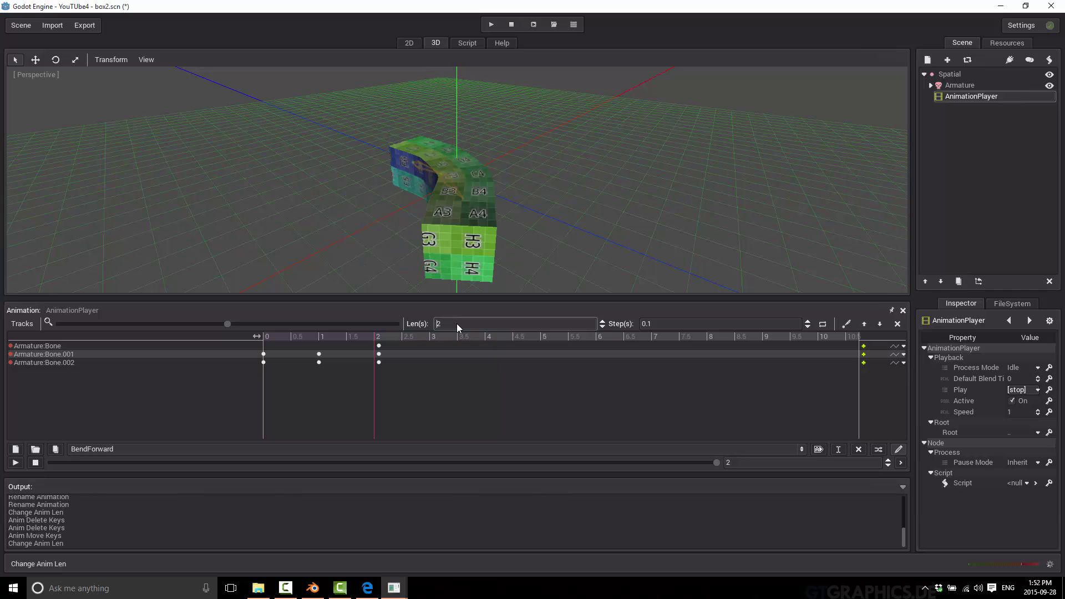
{"action": "left_click", "coordinate": [357, 395]}
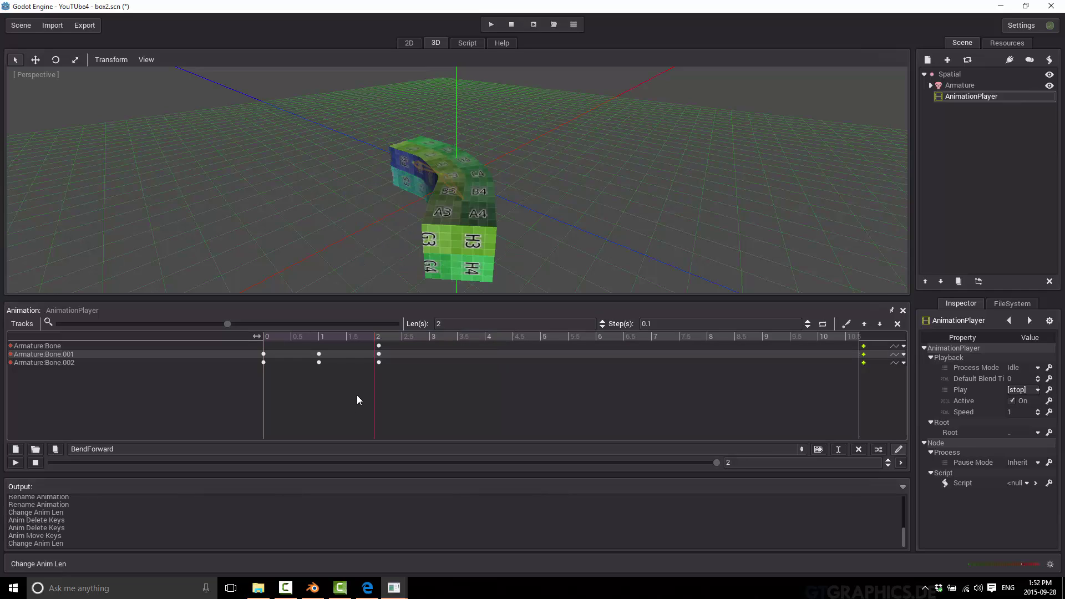
Preview the trimmed BendForward animation from time 0.
{"action": "left_click", "coordinate": [266, 338]}
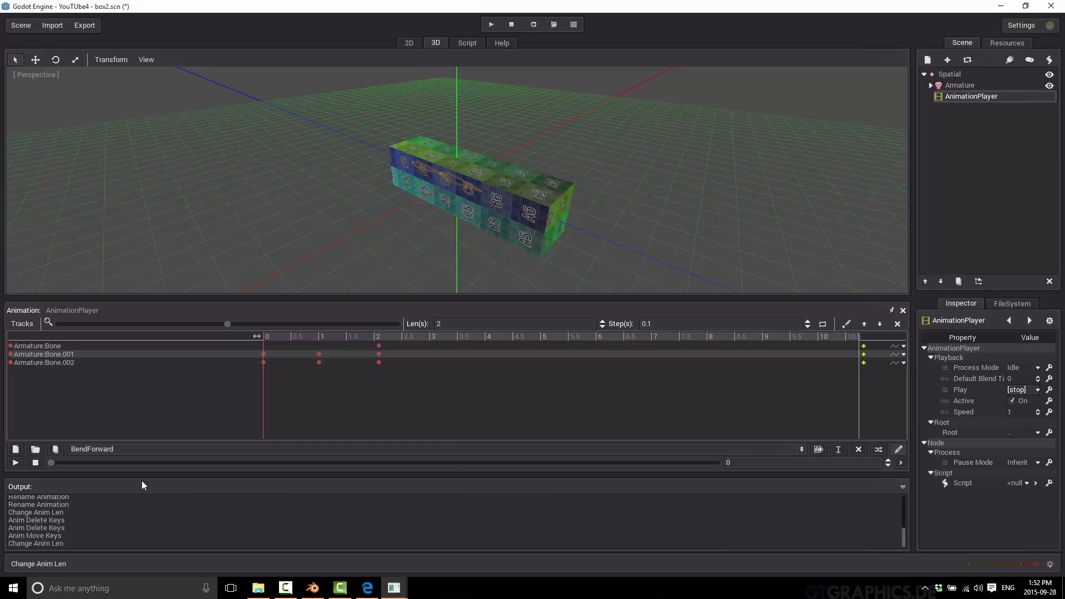
{"action": "left_click", "coordinate": [16, 462]}
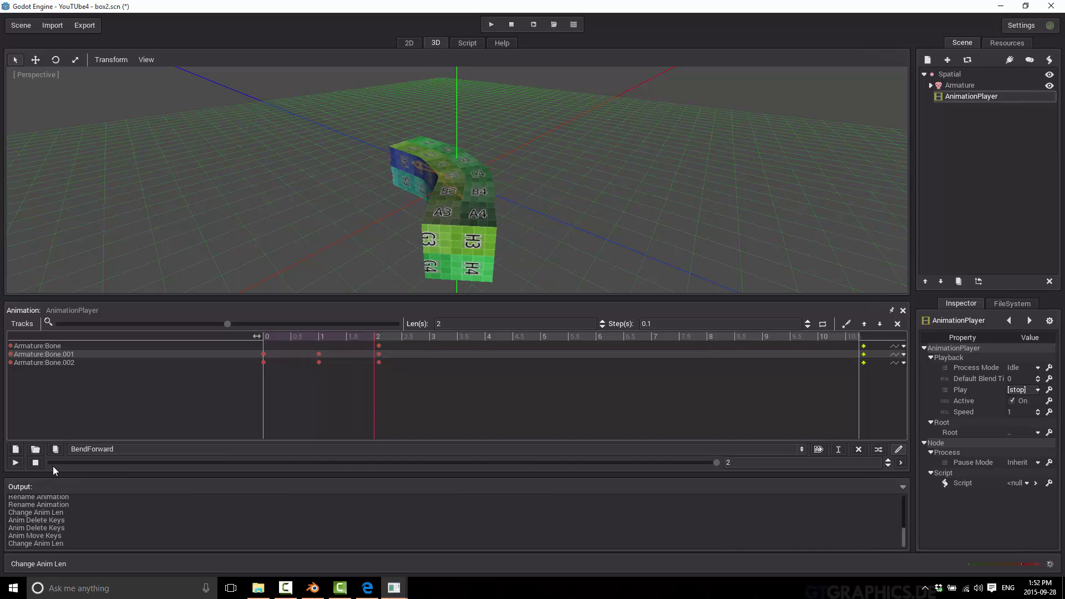
{"action": "left_click", "coordinate": [17, 466]}
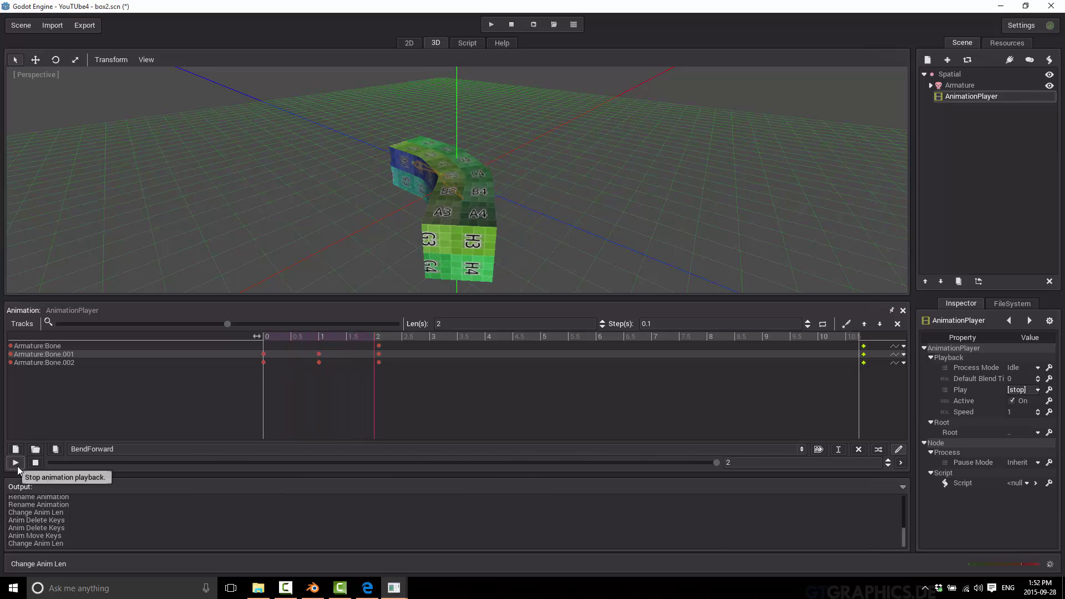
Set BendForward's length to 2.2 seconds and play the animation to check its end.
{"action": "left_click", "coordinate": [449, 325]}
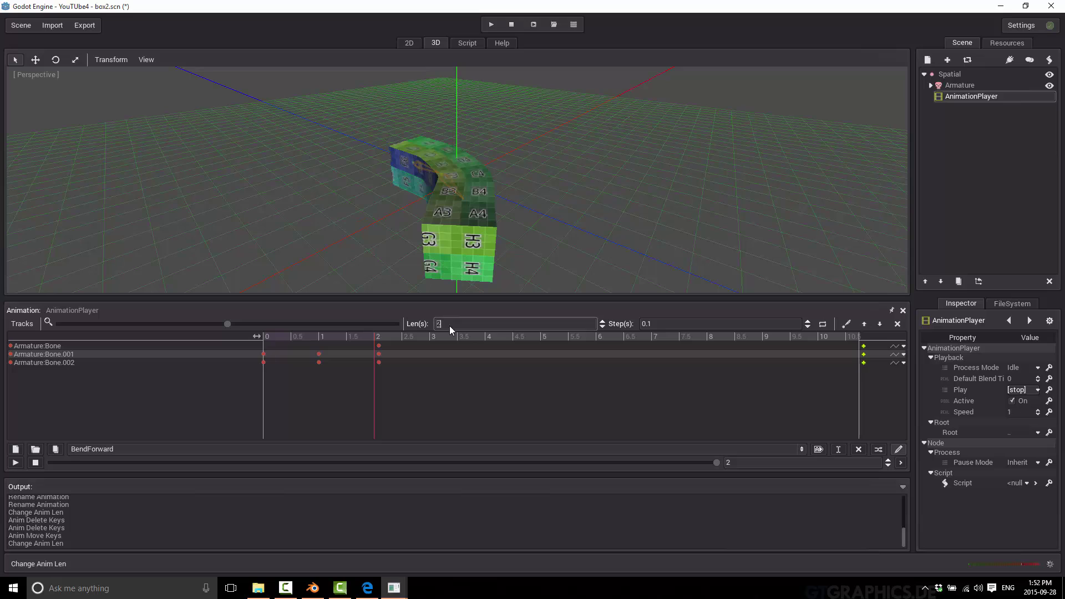
{"action": "type", "text": ".3"}
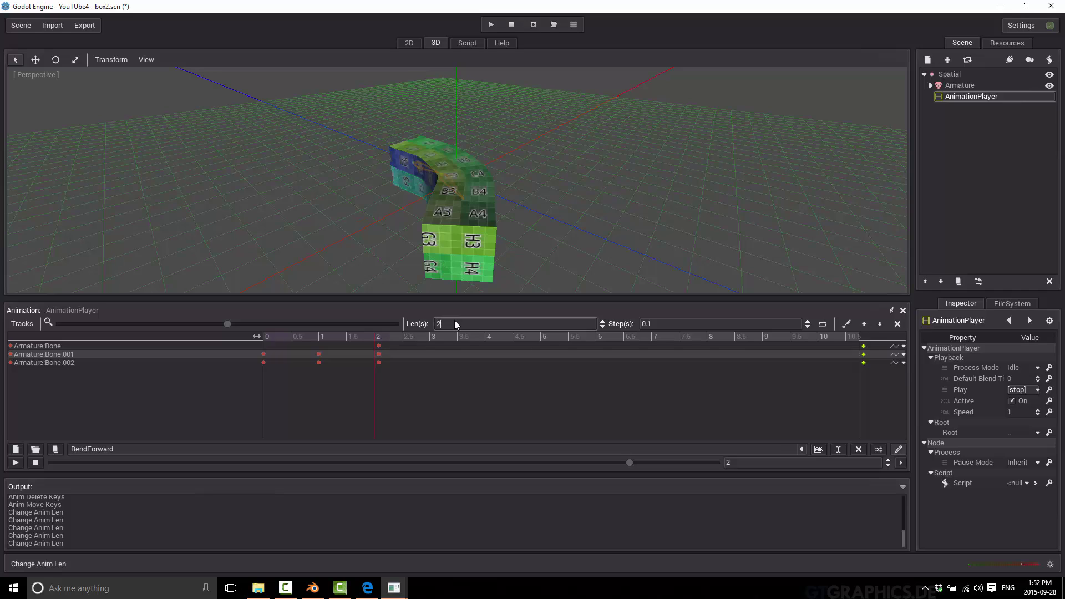
{"action": "key", "text": "Return"}
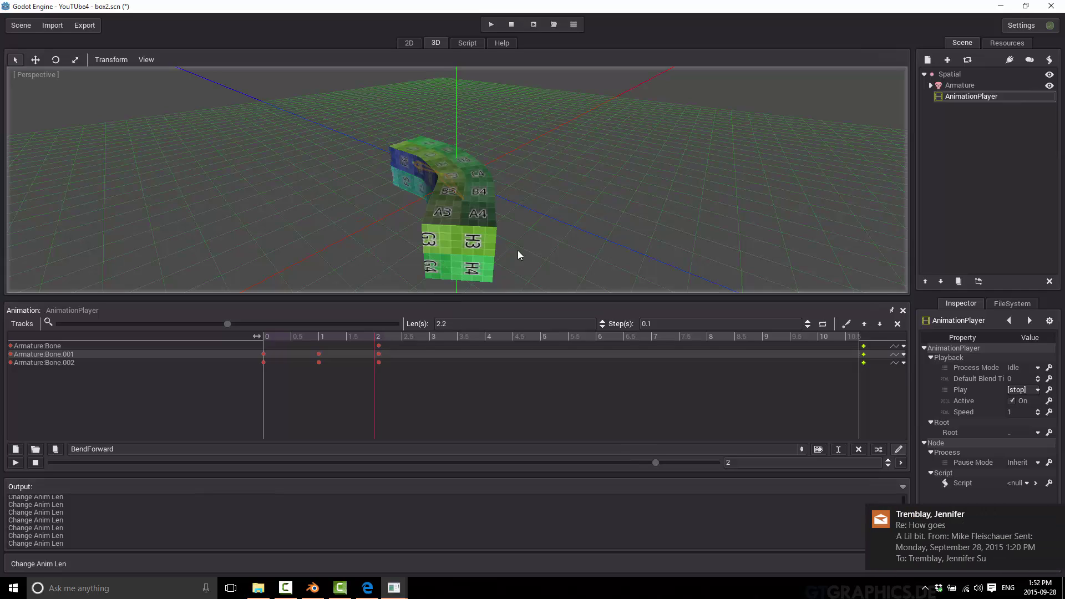
{"action": "left_click", "coordinate": [13, 463]}
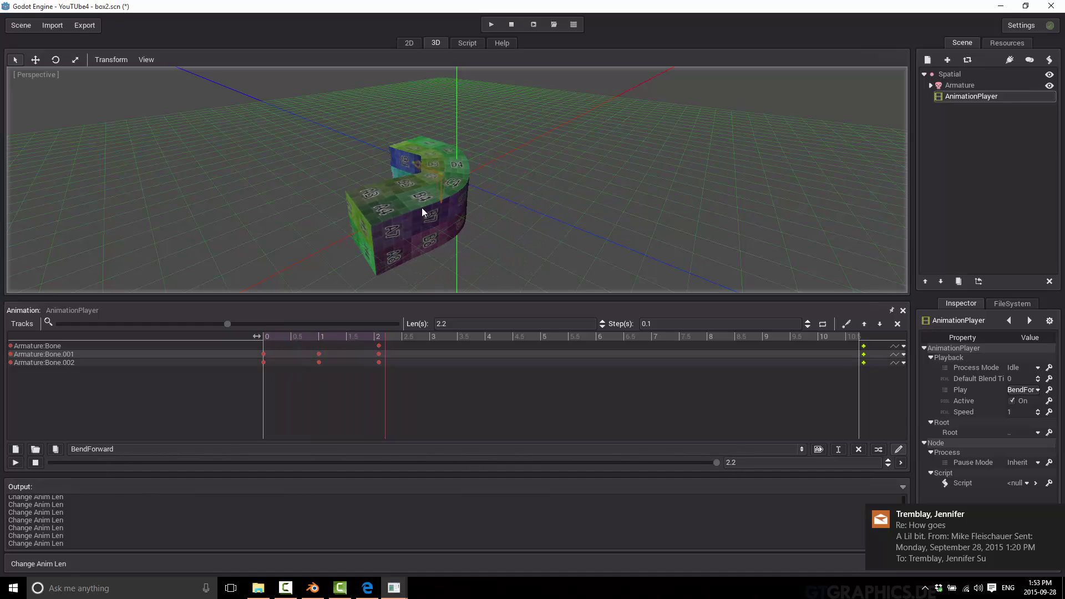
{"action": "left_click", "coordinate": [379, 354]}
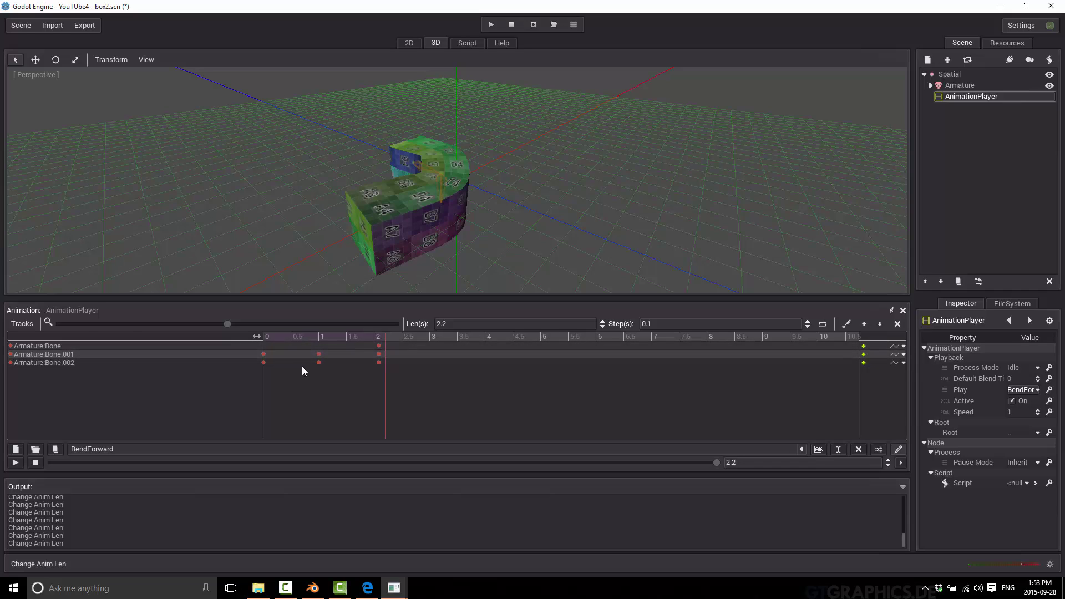
Switch to the BendUp animation and delete all keys from the second of the adjacent keys near 2 seconds onward.
{"action": "left_click", "coordinate": [126, 445]}
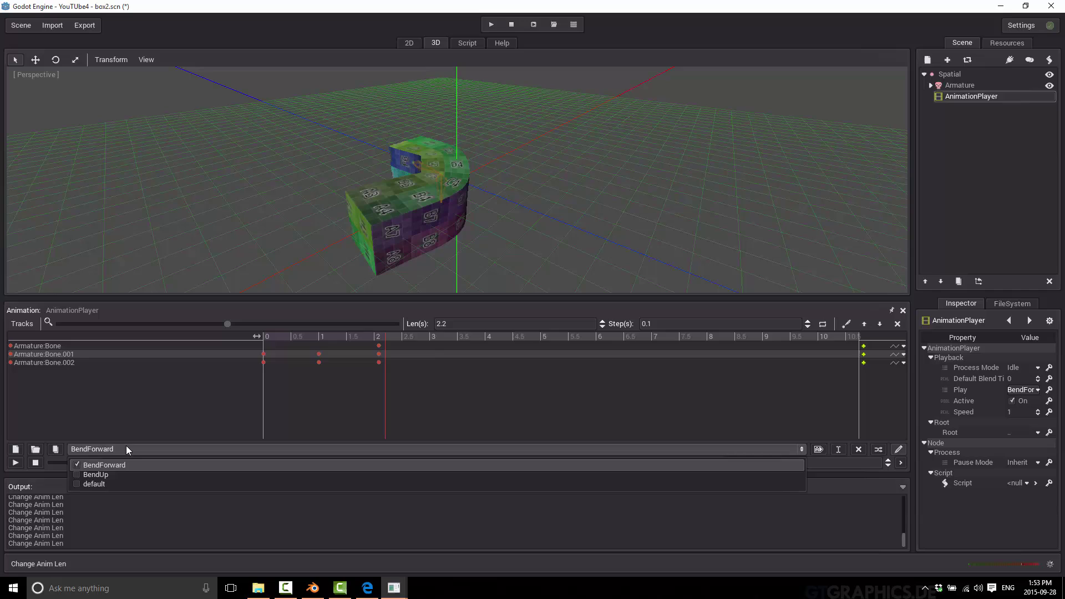
{"action": "left_click", "coordinate": [102, 469]}
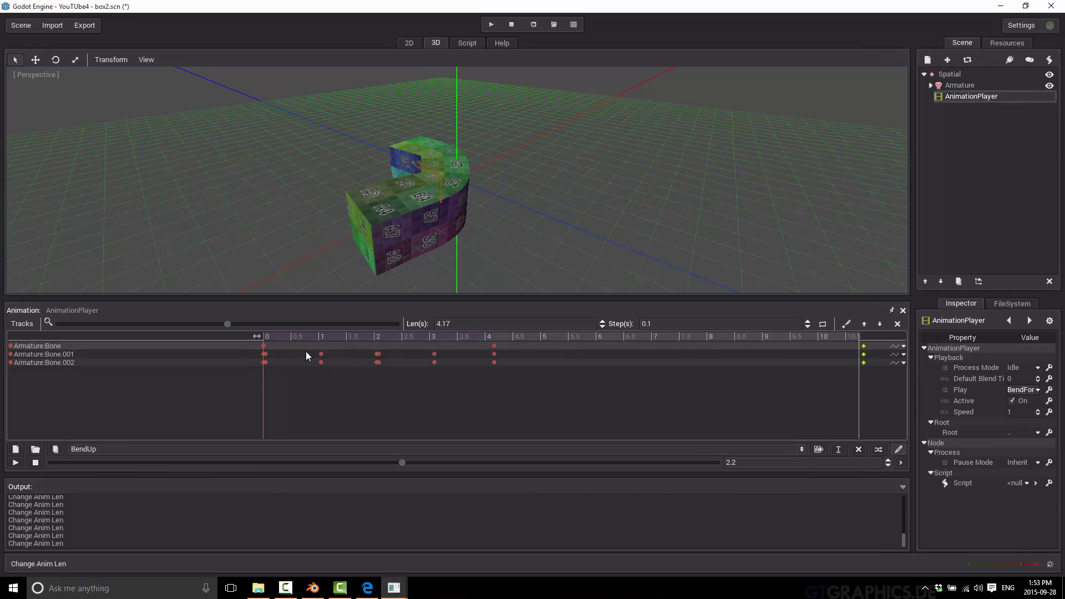
{"action": "left_click_drag", "start_coordinate": [514, 376], "coordinate": [380, 336]}
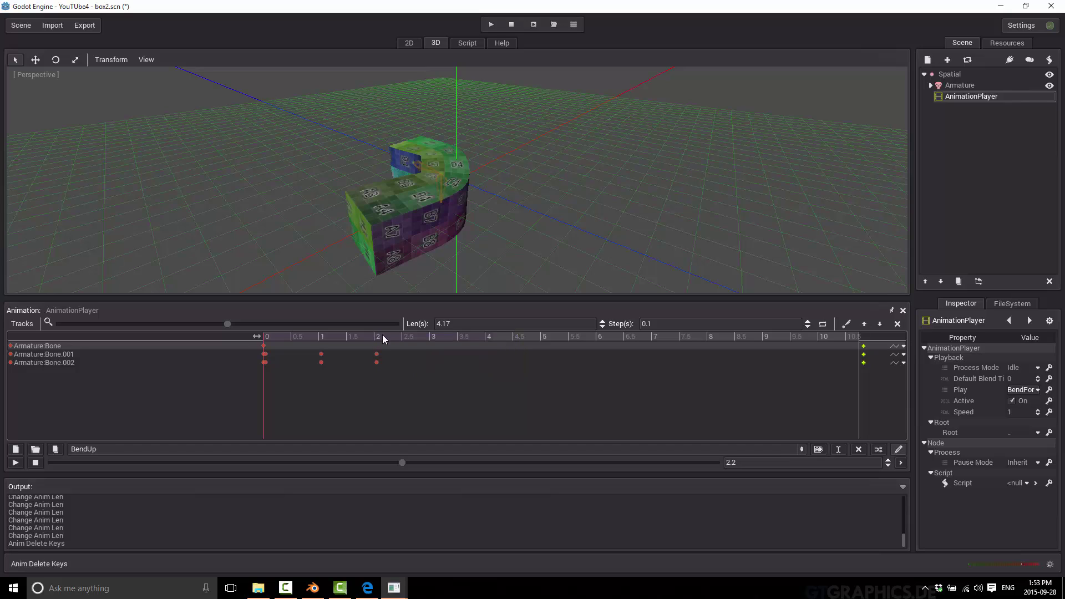
{"action": "key", "text": "Delete"}
Set BendUp's length to 2.1 seconds and play the animation.
{"action": "left_click", "coordinate": [467, 322]}
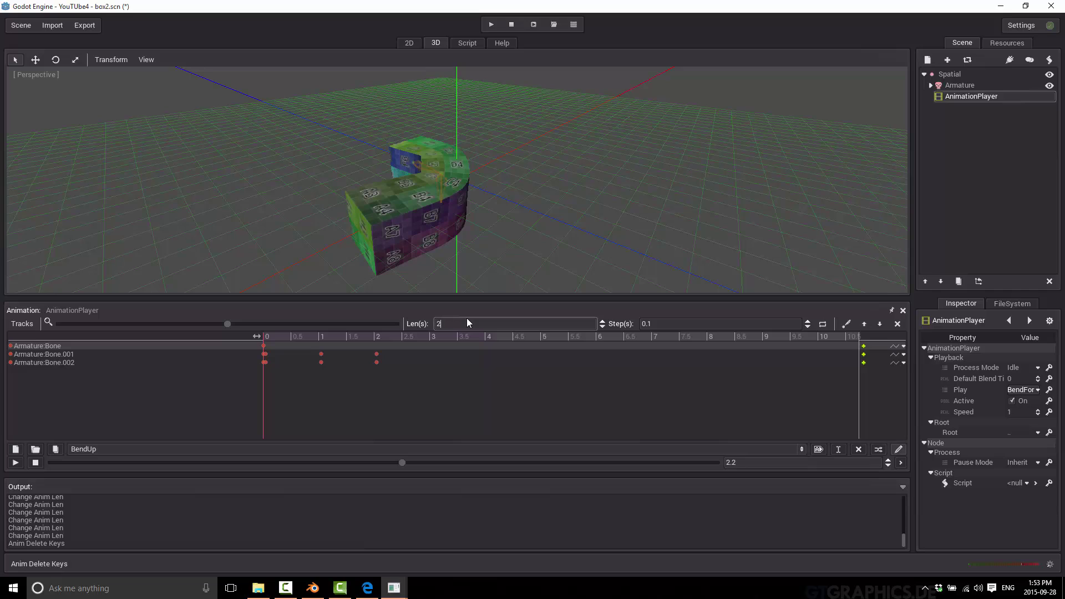
{"action": "type", "text": ".1"}
{"action": "key", "text": "Return"}
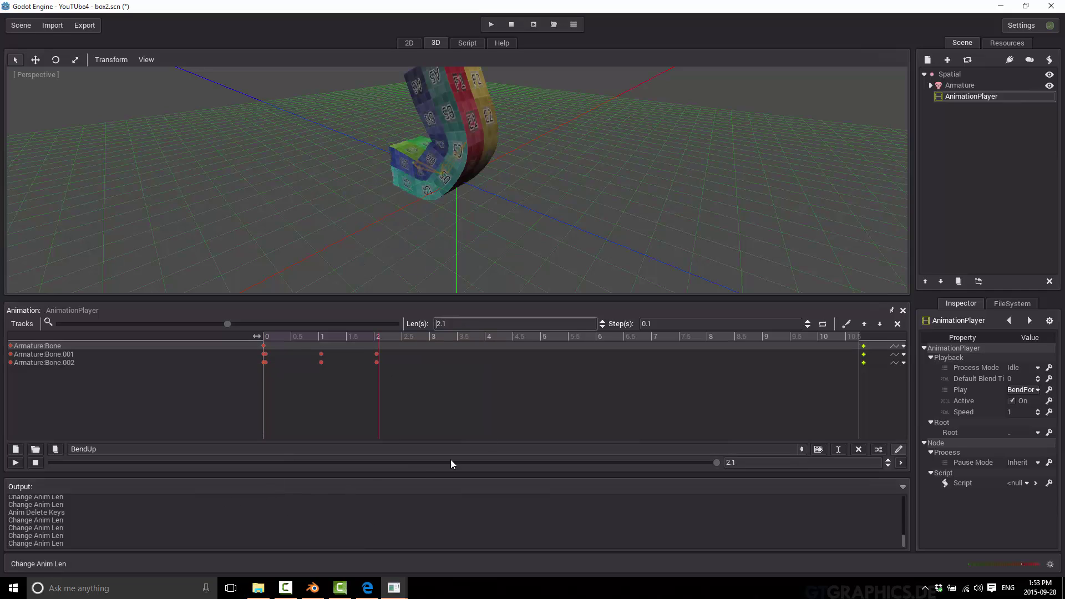
{"action": "left_click", "coordinate": [15, 463]}
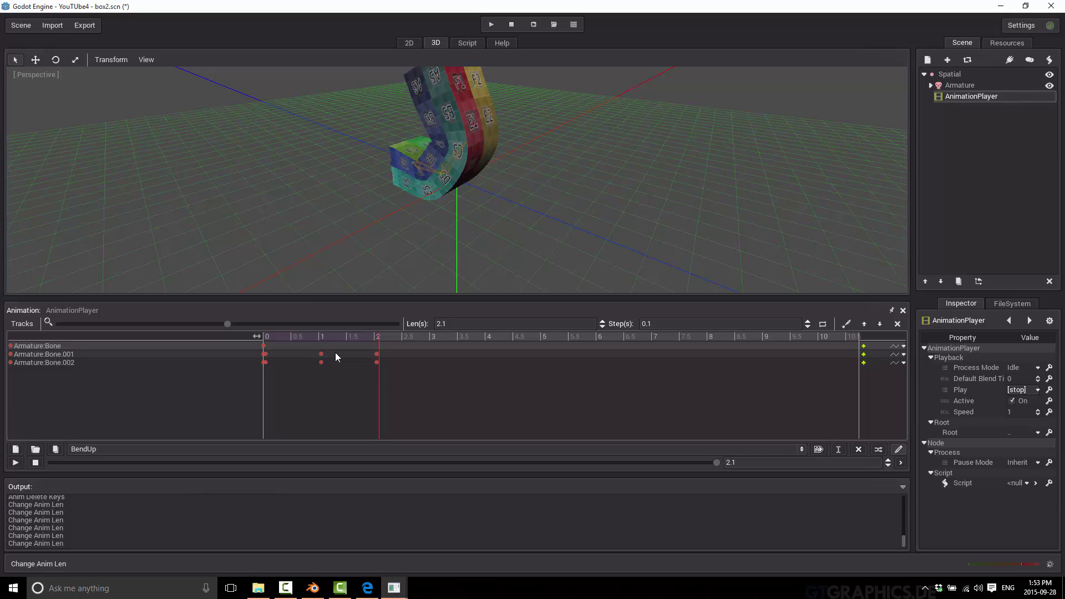
{"action": "left_click", "coordinate": [459, 324]}
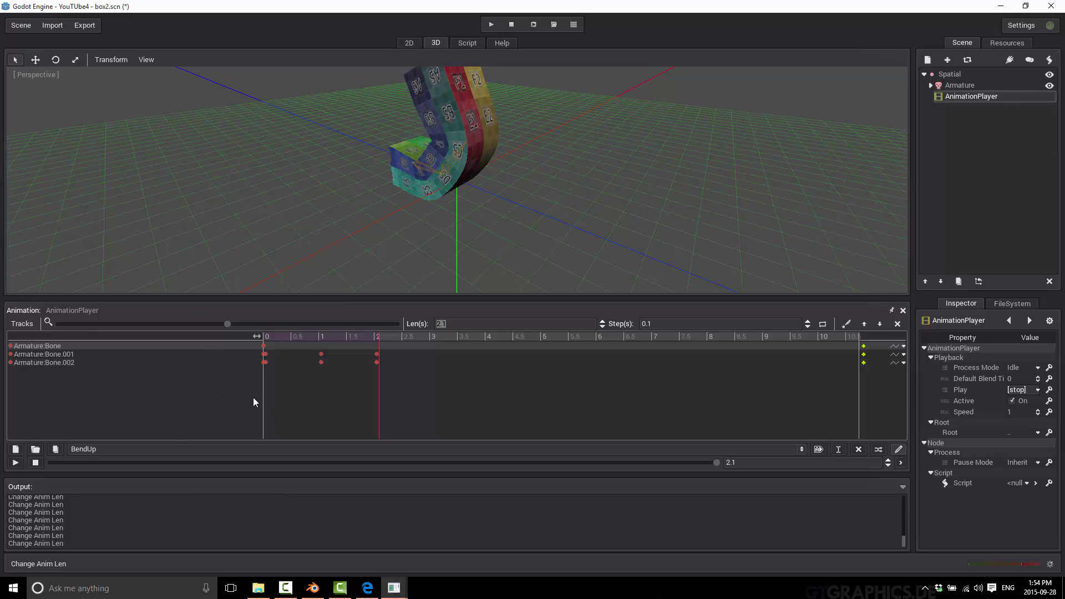
Rename the default animation to Full.
{"action": "left_click", "coordinate": [801, 448]}
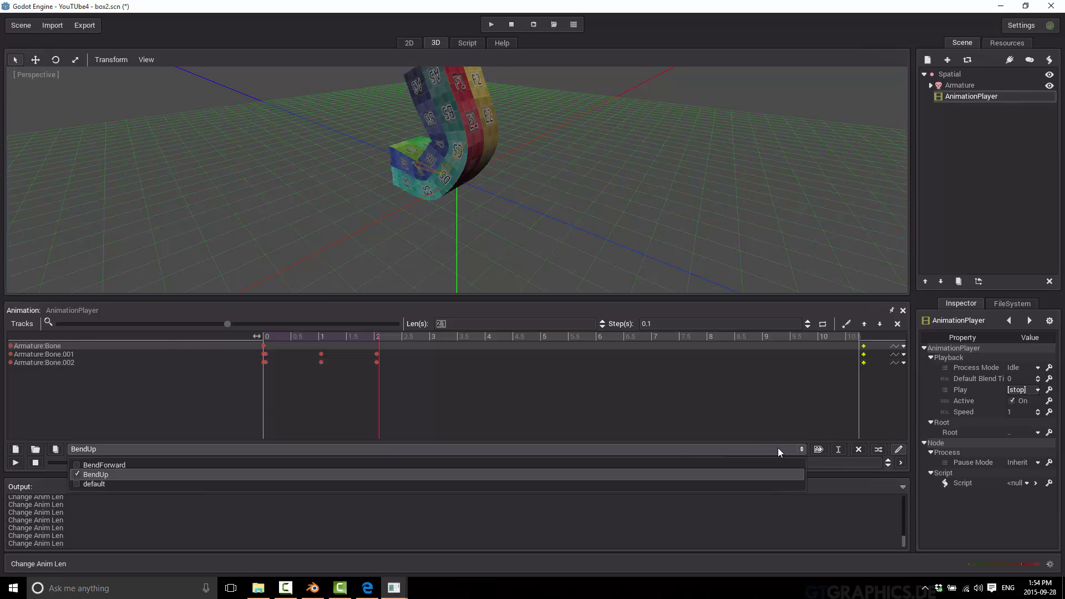
{"action": "left_click", "coordinate": [122, 465]}
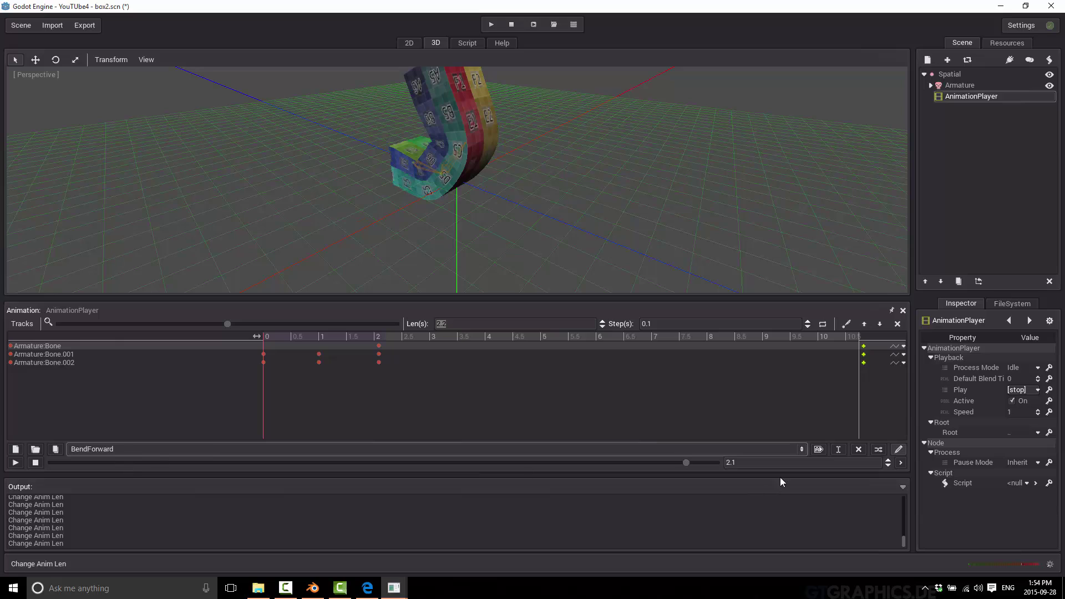
{"action": "left_click", "coordinate": [784, 449]}
{"action": "left_click", "coordinate": [92, 483]}
{"action": "left_click", "coordinate": [838, 449]}
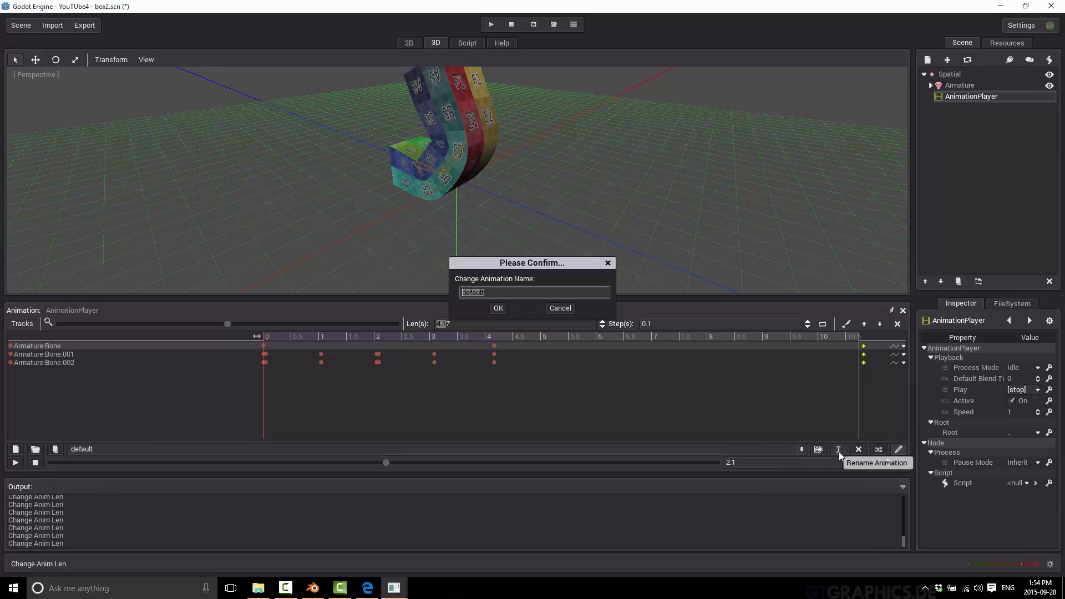
{"action": "type", "text": "Full"}
{"action": "key", "text": "Return"}
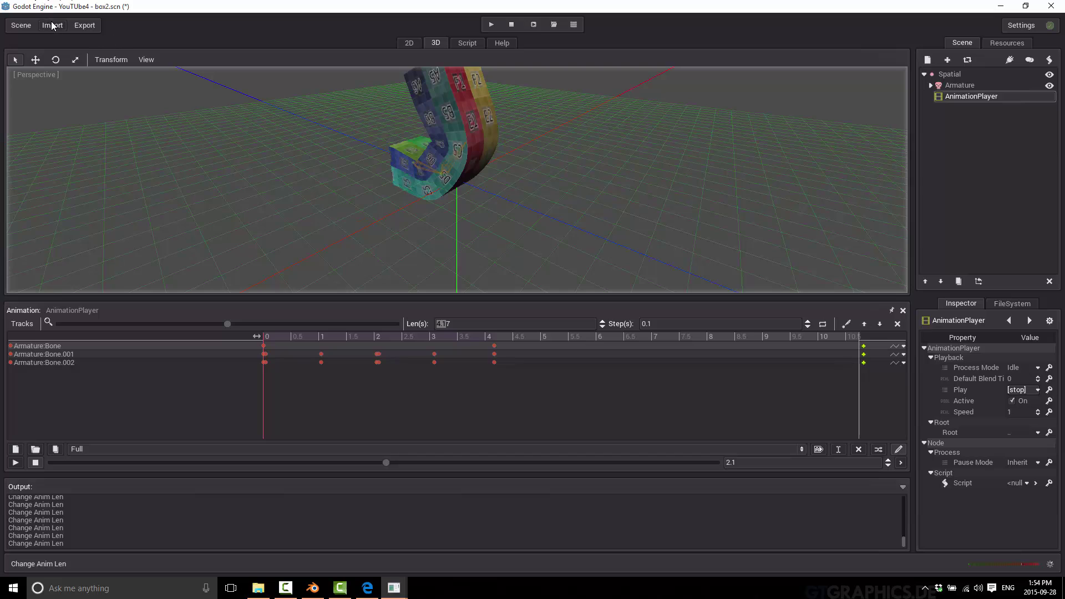
Save the box2.scn scene and return to the previous scene, new_scene.scn.
{"action": "left_click", "coordinate": [21, 26]}
{"action": "left_click", "coordinate": [38, 69]}
{"action": "left_click", "coordinate": [21, 25]}
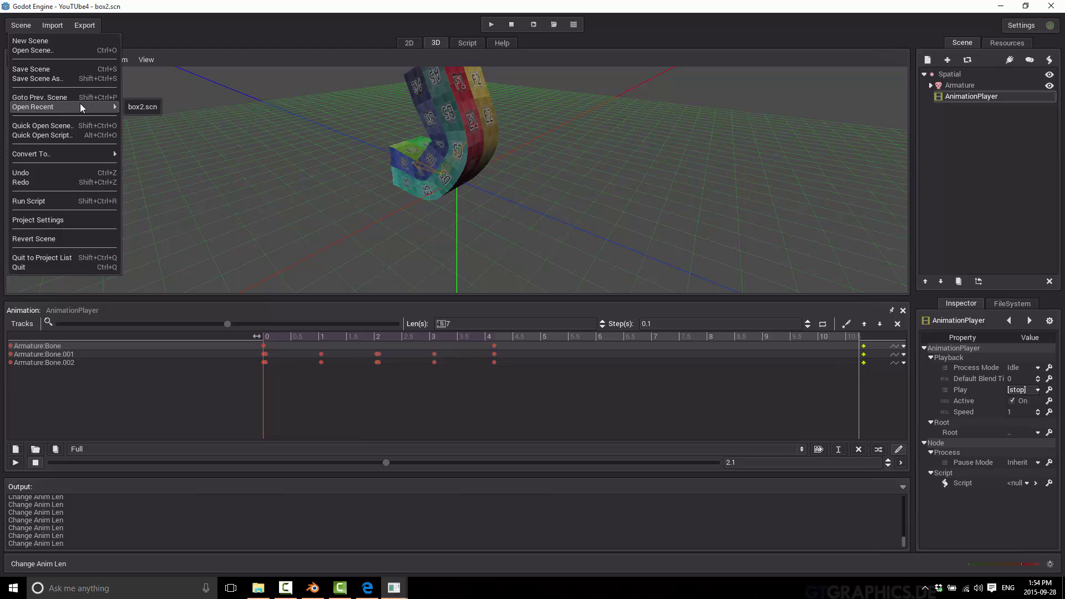
{"action": "left_click", "coordinate": [66, 98]}
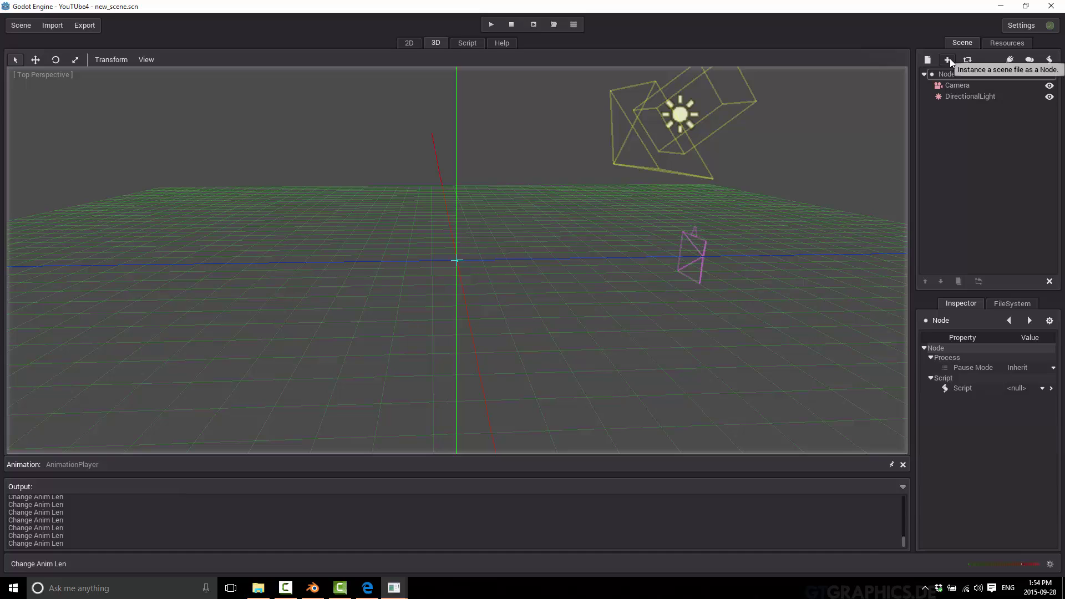
Instance box2.scn under the root Node and rotate it about a quarter turn around its vertical axis.
{"action": "left_click", "coordinate": [930, 74]}
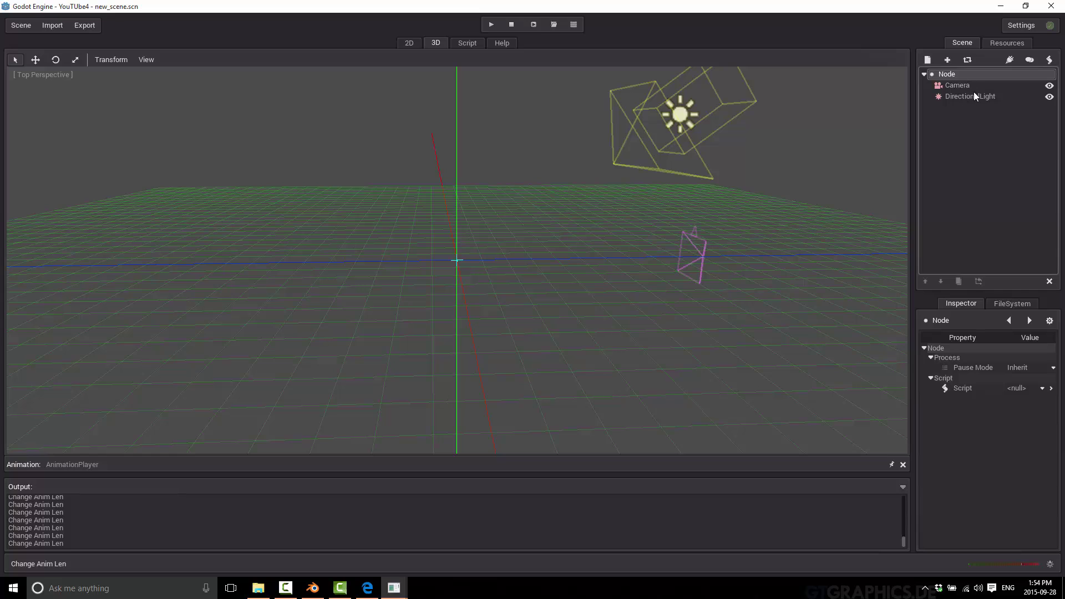
{"action": "left_click", "coordinate": [946, 60]}
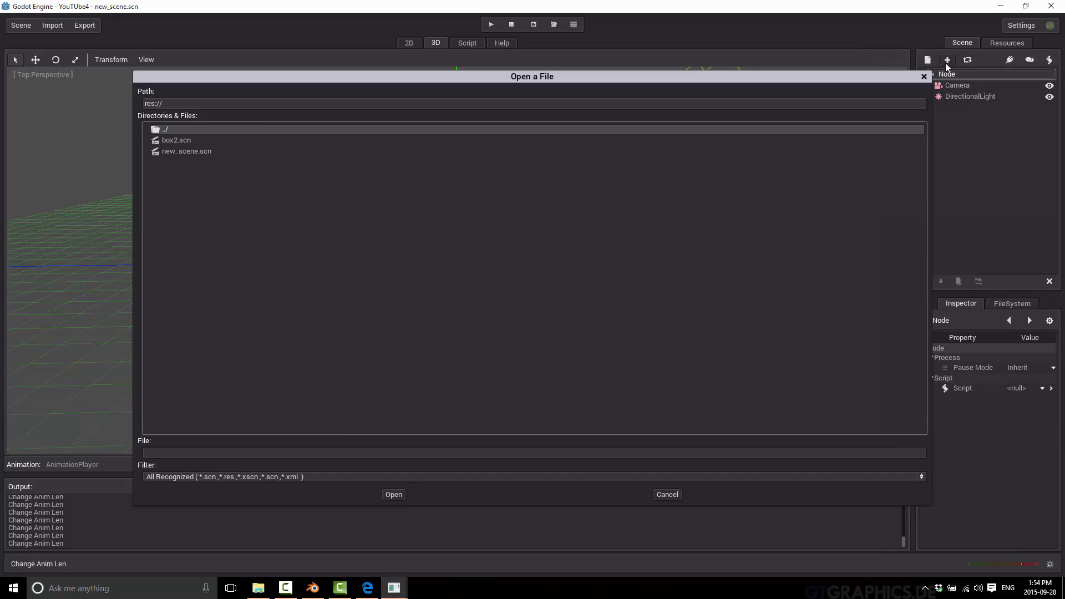
{"action": "double_click", "coordinate": [173, 141]}
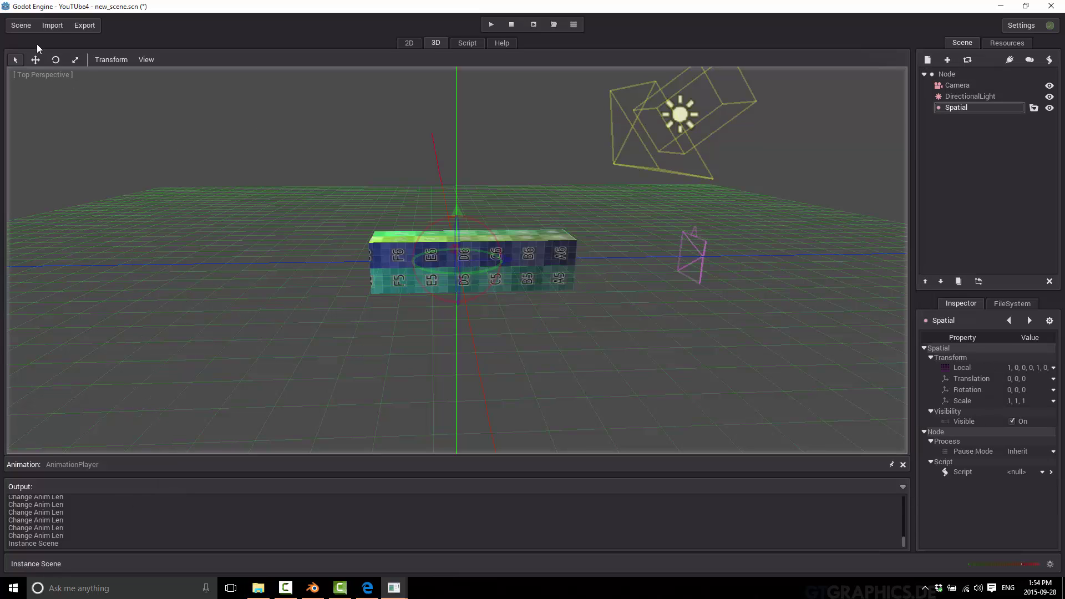
{"action": "left_click", "coordinate": [59, 59]}
{"action": "left_click_drag", "start_coordinate": [431, 276], "coordinate": [515, 269]}
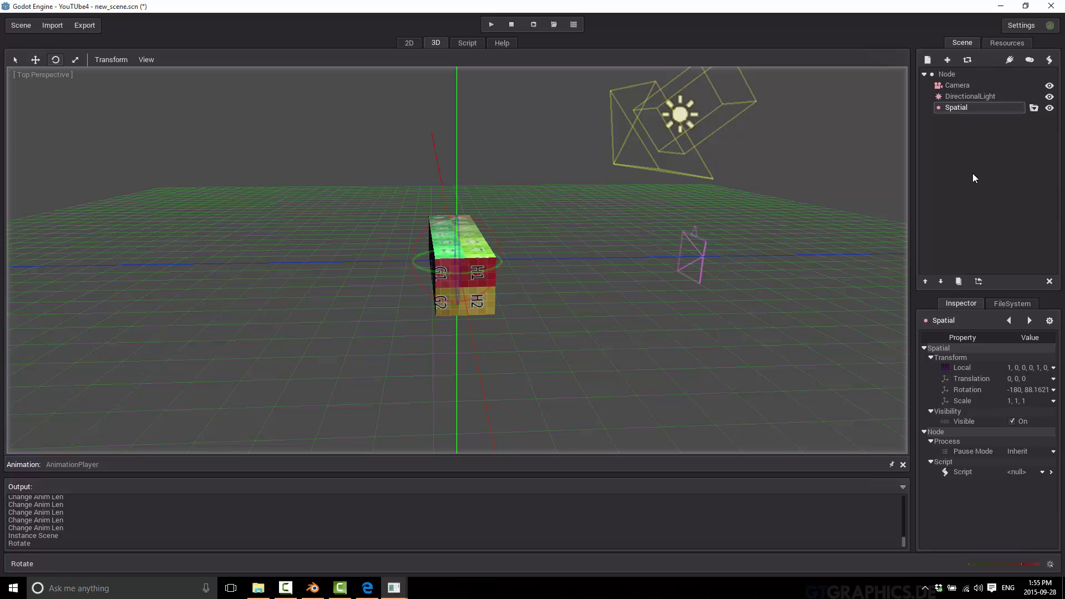
Rename the instanced Spatial node to Box.
{"action": "double_click", "coordinate": [963, 109]}
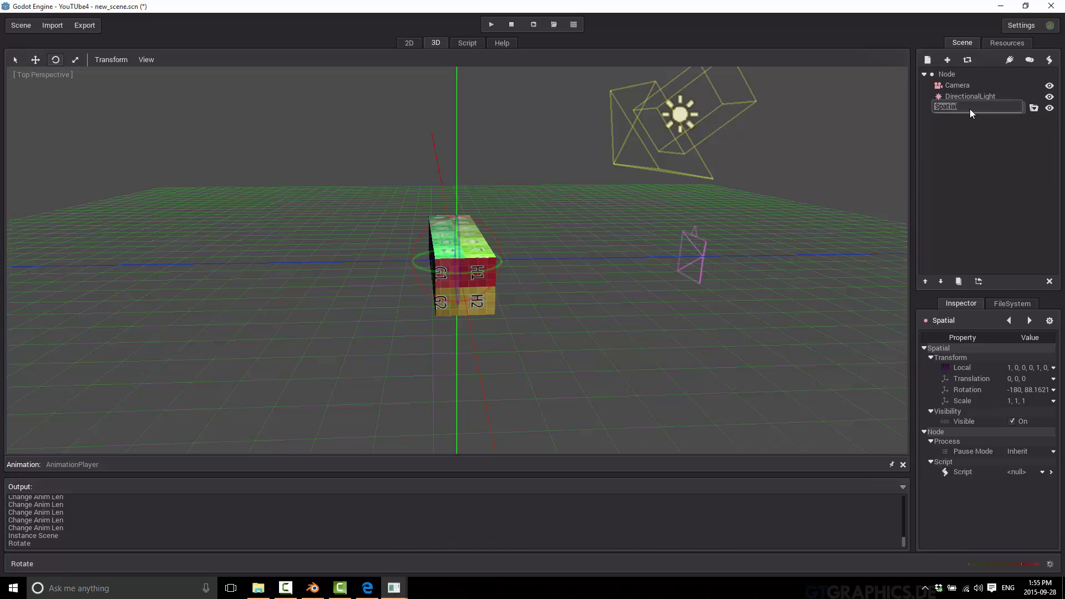
{"action": "type", "text": "Box"}
{"action": "key", "text": "Return"}
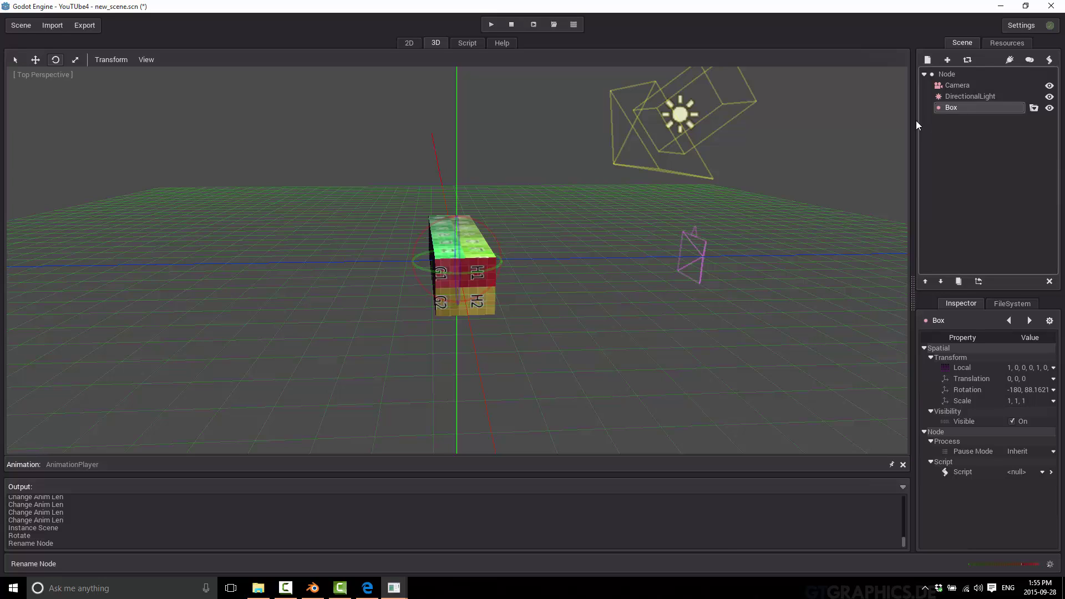
Try to open Box's source scene in the editor, cancel, and save new_scene.scn.
{"action": "left_click", "coordinate": [1034, 108]}
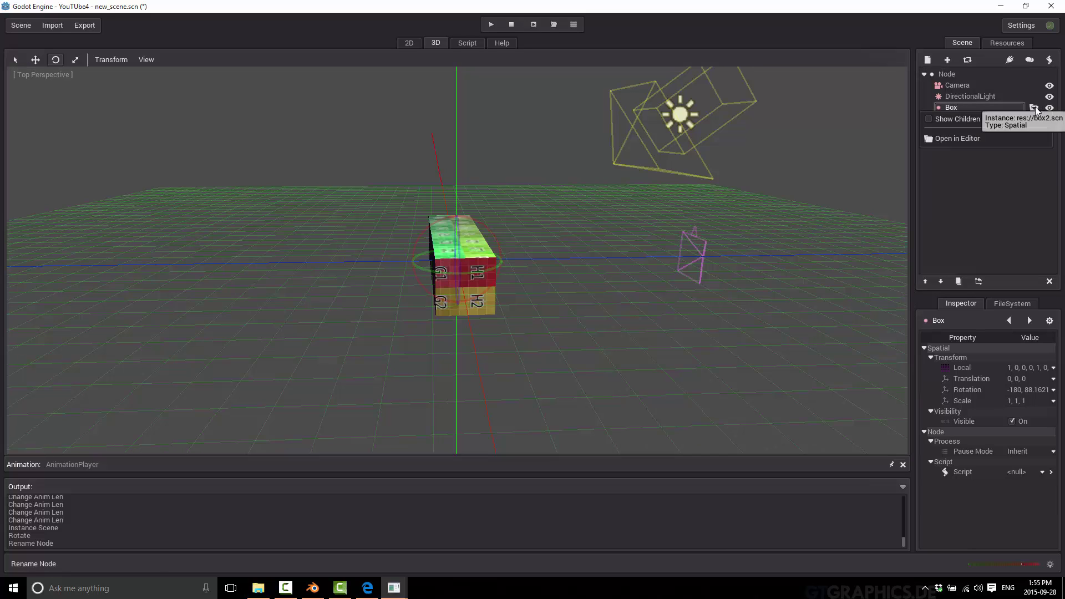
{"action": "left_click", "coordinate": [960, 138]}
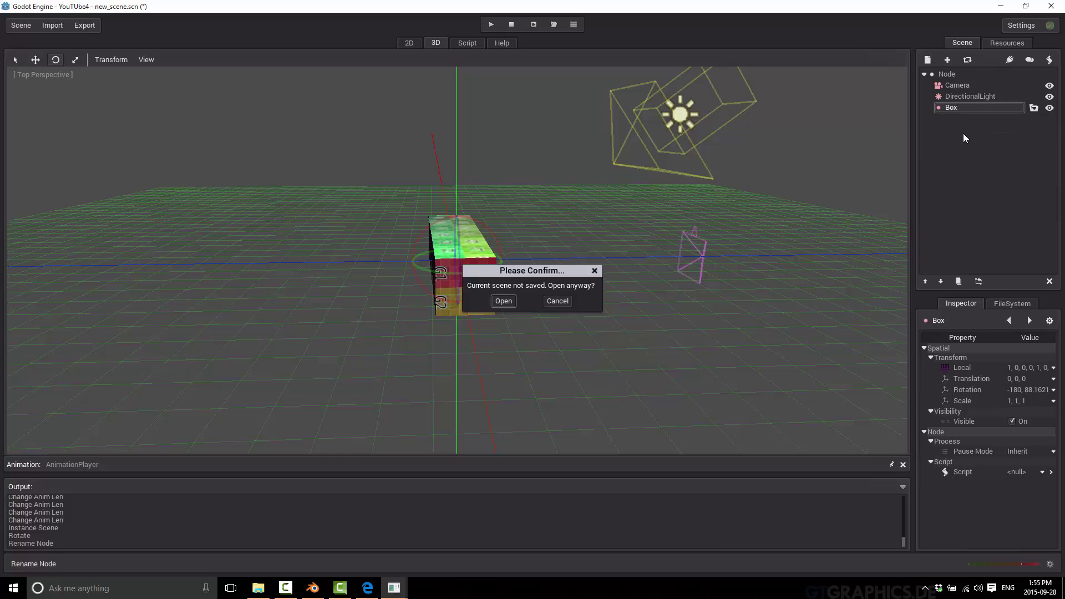
{"action": "left_click", "coordinate": [568, 300]}
{"action": "left_click", "coordinate": [25, 24]}
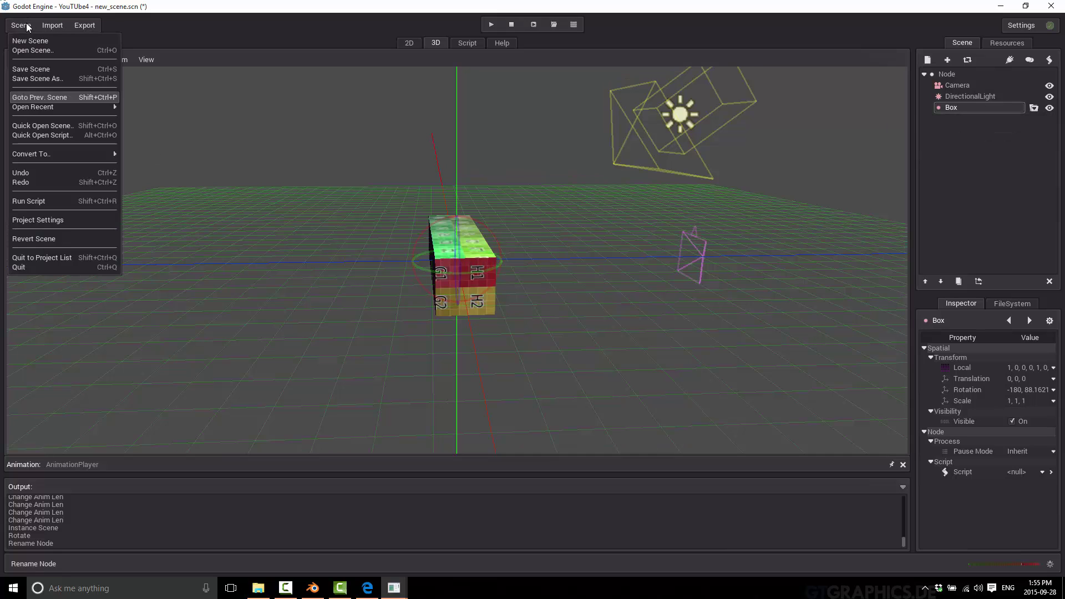
{"action": "left_click", "coordinate": [44, 67]}
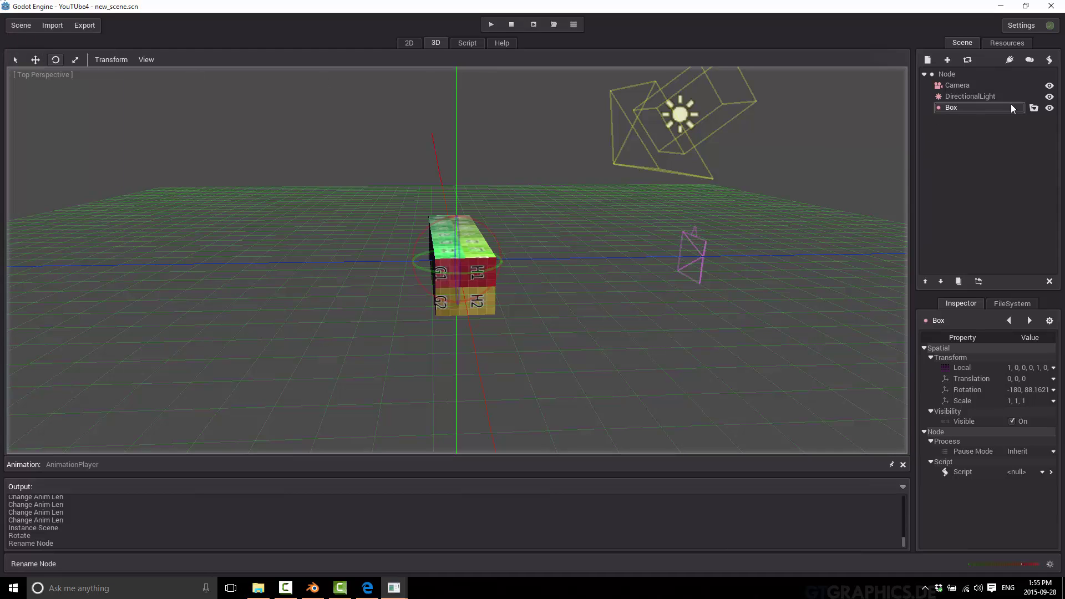
Open Box's source scene, box2.scn, for editing and return to the previous scene, new_scene.scn.
{"action": "left_click", "coordinate": [1033, 108]}
{"action": "left_click", "coordinate": [960, 137]}
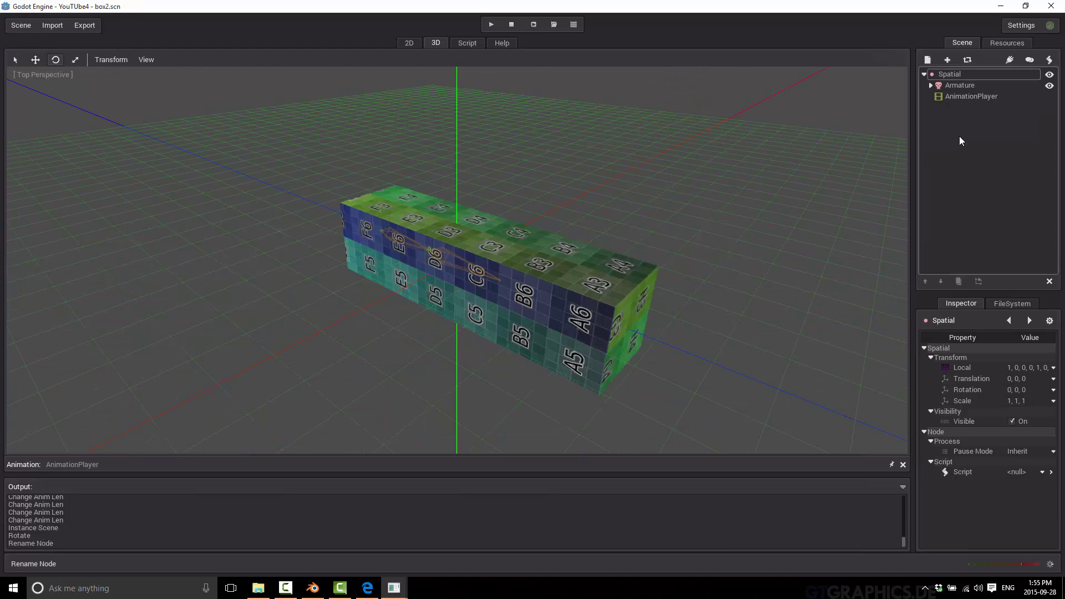
{"action": "left_click", "coordinate": [21, 26]}
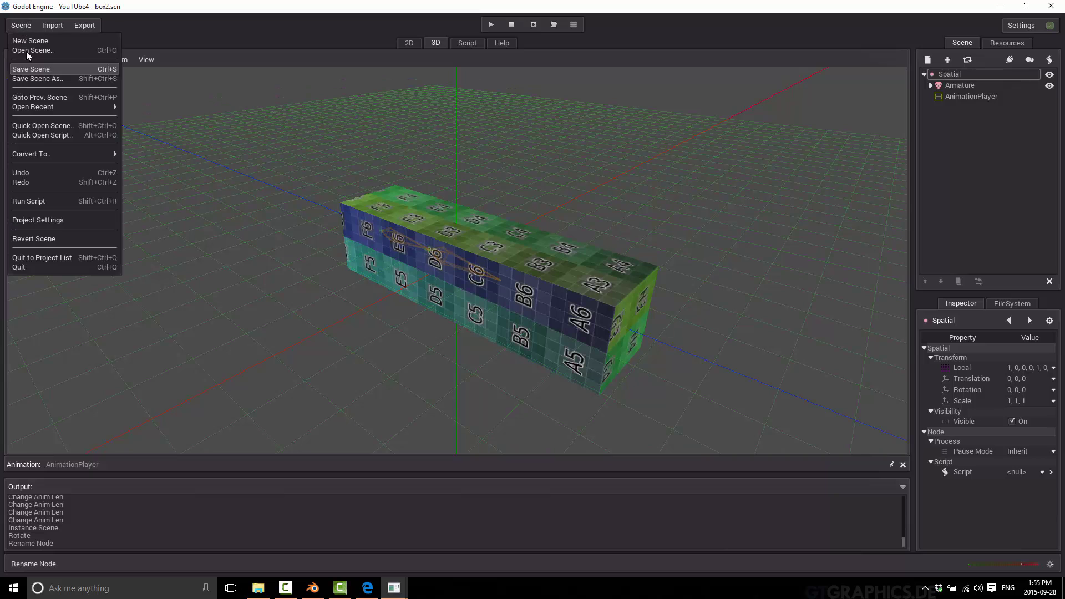
{"action": "left_click", "coordinate": [52, 96]}
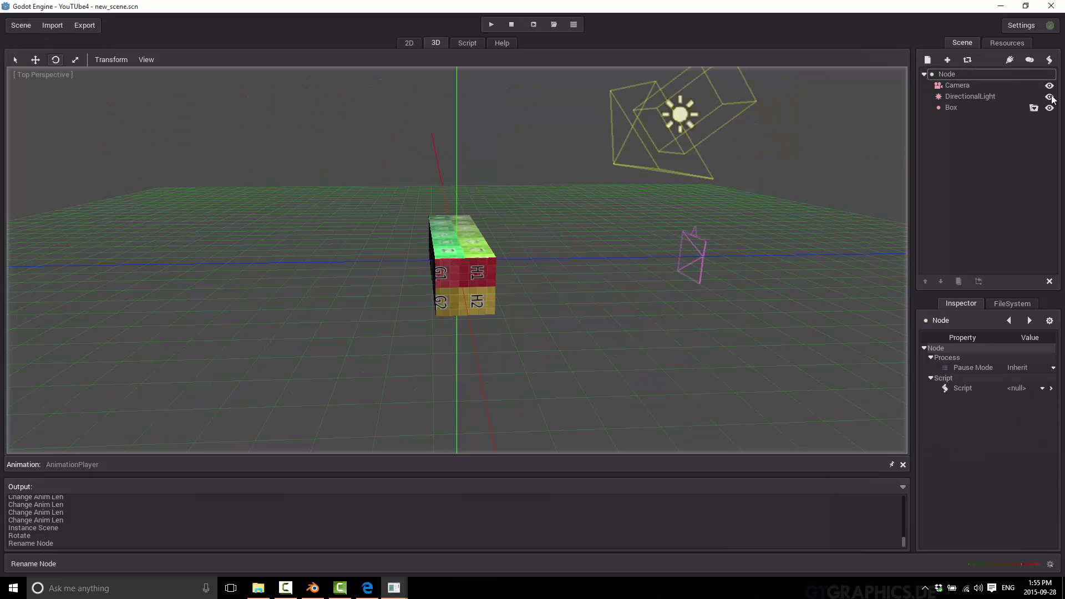
Show the Box instance's children in the scene tree, examine its Armature branch, and hide the children again.
{"action": "left_click", "coordinate": [1033, 108]}
{"action": "left_click", "coordinate": [944, 120]}
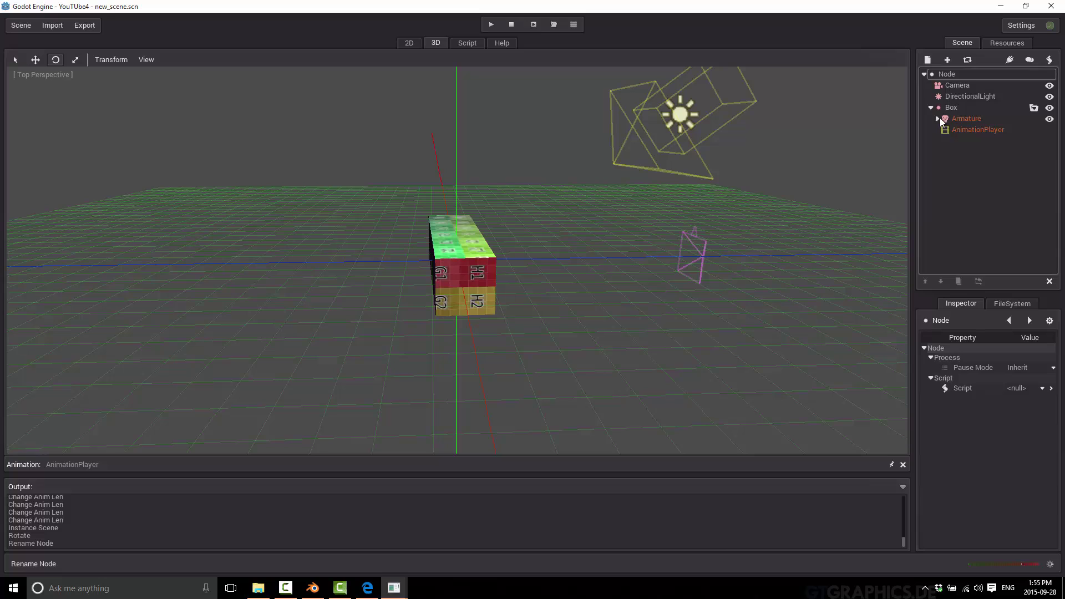
{"action": "left_click", "coordinate": [937, 118]}
{"action": "left_click", "coordinate": [1033, 107]}
{"action": "left_click", "coordinate": [945, 120]}
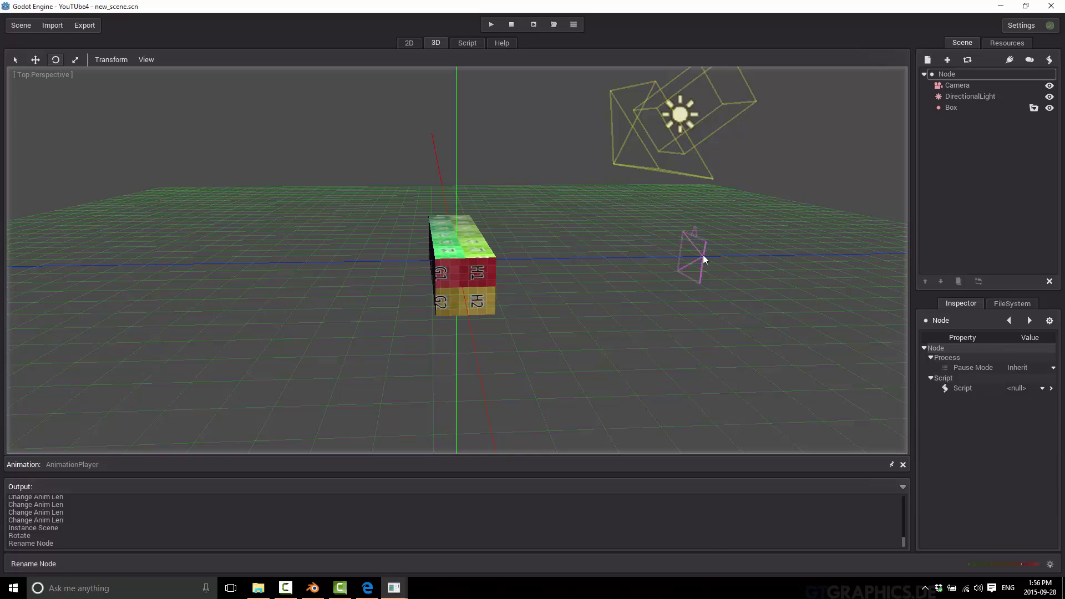
Preview the scene through the Camera node, run the project to check the box's framing, and close the game window.
{"action": "middle_click_drag", "start_coordinate": [703, 255], "coordinate": [736, 274]}
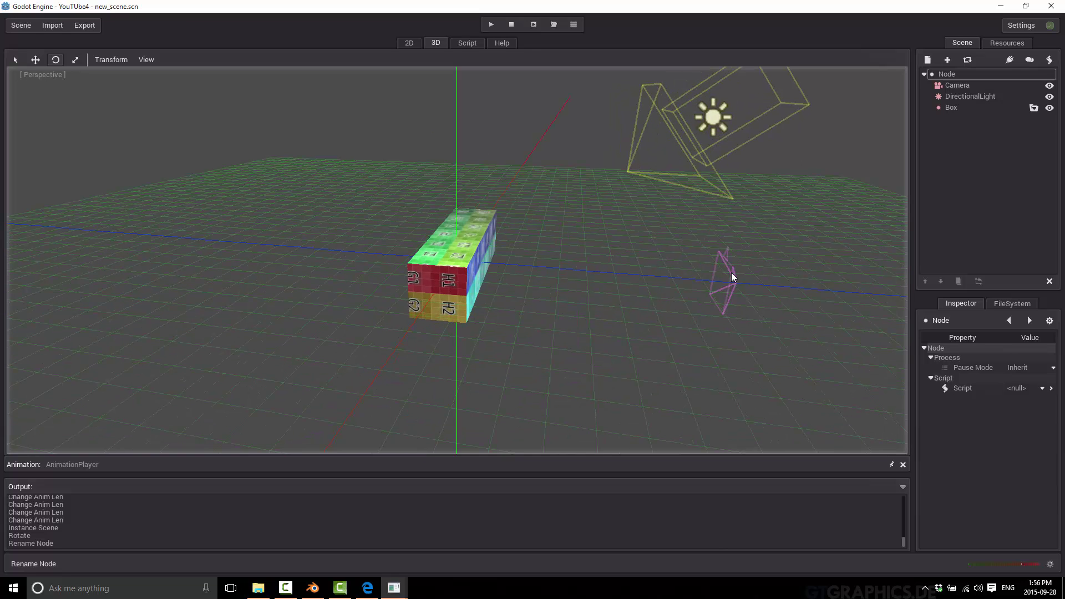
{"action": "left_click", "coordinate": [957, 85]}
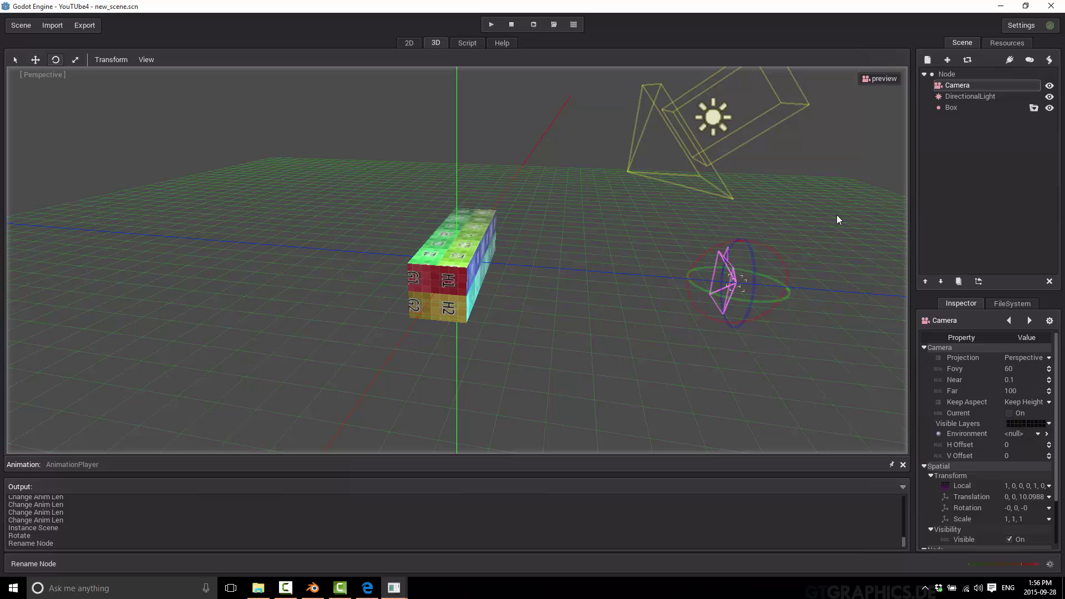
{"action": "left_click", "coordinate": [885, 79]}
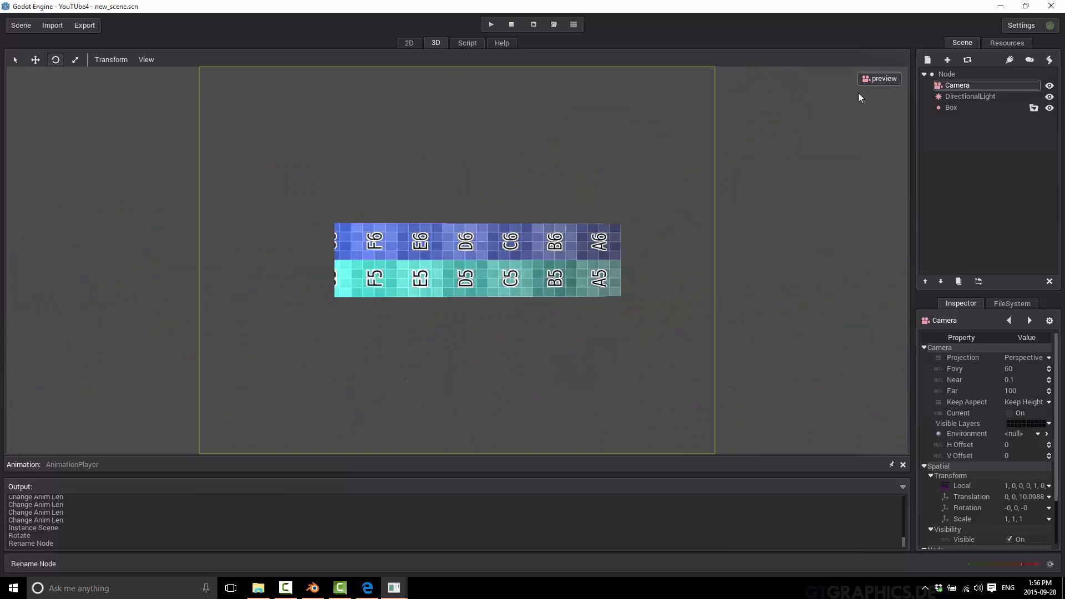
{"action": "left_click", "coordinate": [491, 24]}
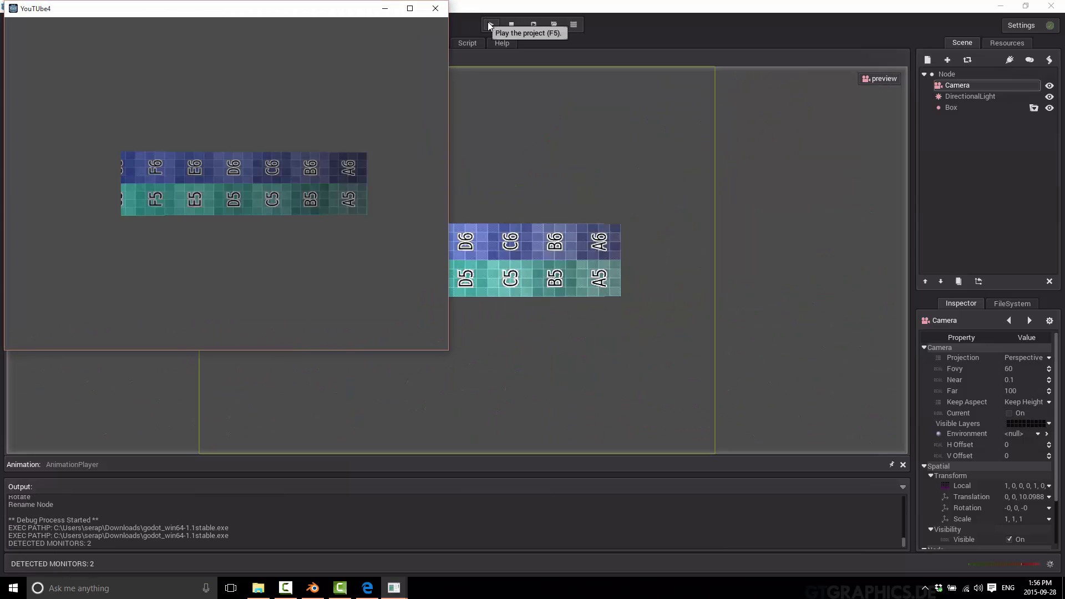
{"action": "left_click", "coordinate": [435, 8]}
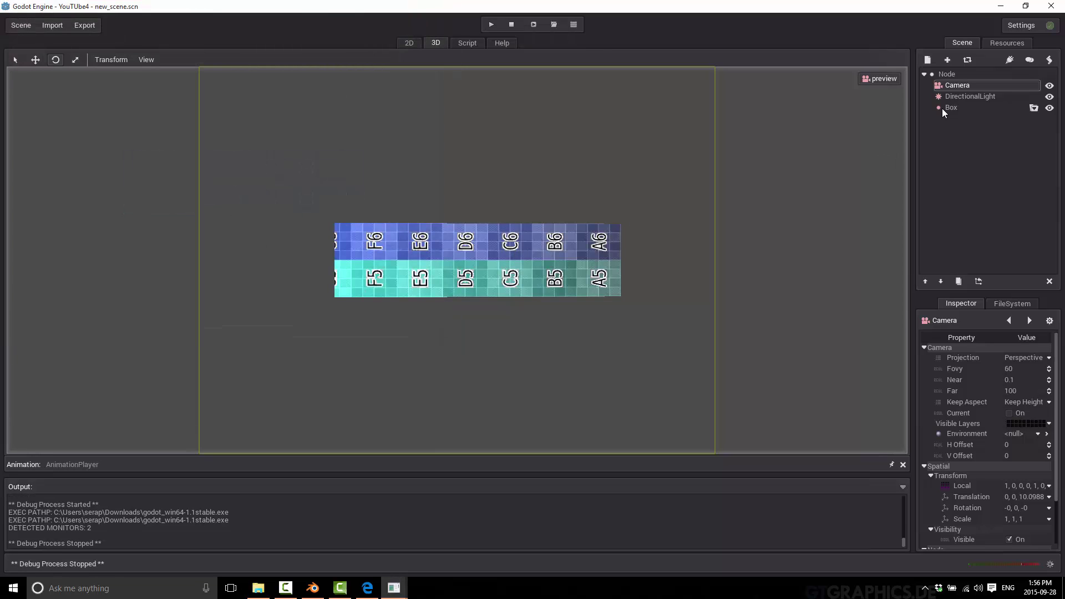
Create a GDScript for the root Node at res://new_scene.gd.
{"action": "left_click", "coordinate": [949, 75]}
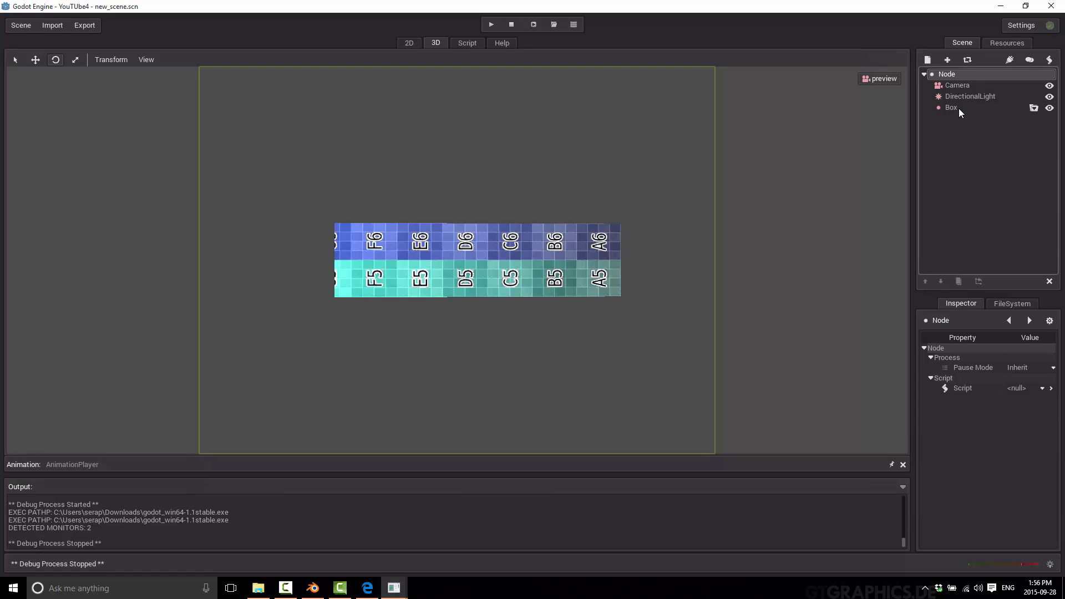
{"action": "left_click", "coordinate": [1049, 60]}
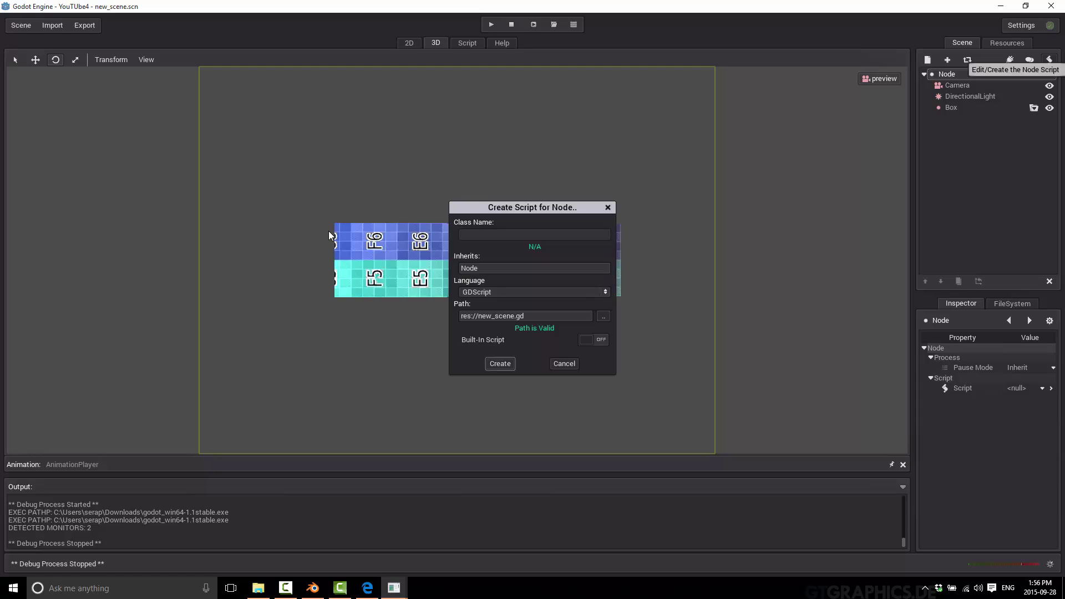
{"action": "left_click", "coordinate": [500, 364]}
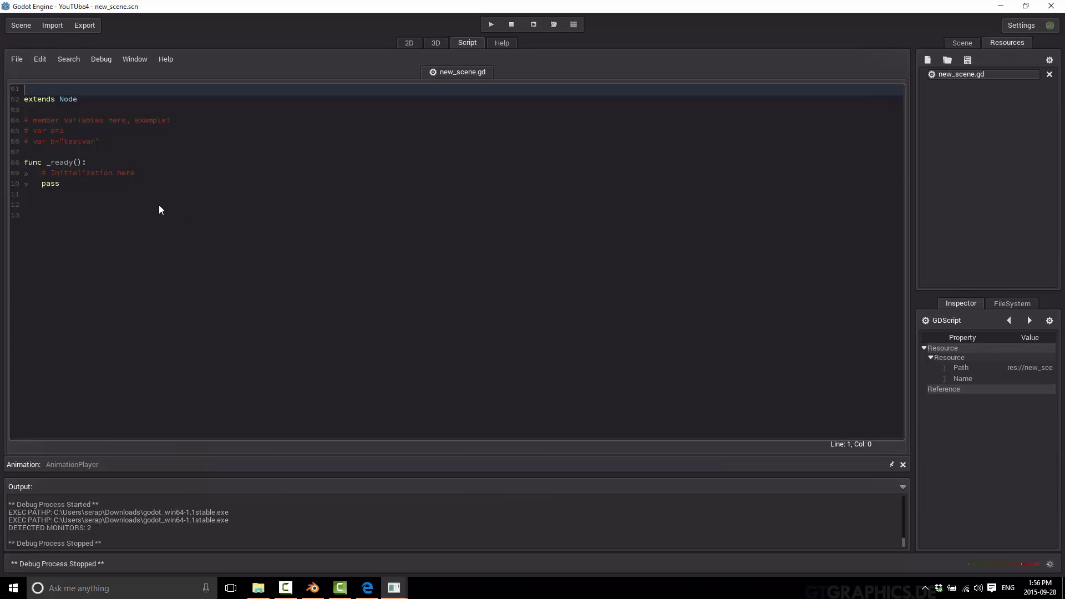
Delete the initialization comment and the pass statement from the _ready function.
{"action": "left_click", "coordinate": [183, 173]}
{"action": "left_click", "coordinate": [188, 186]}
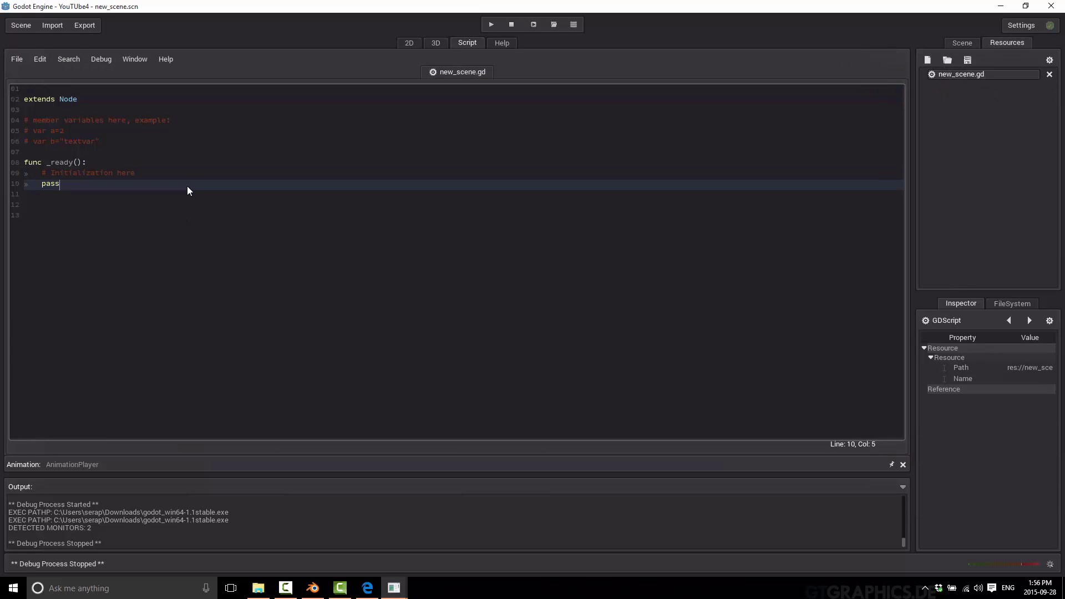
{"action": "key", "text": "shift+Up"}
{"action": "key", "text": "shift+Home"}
{"action": "key", "text": "BackSpace"}
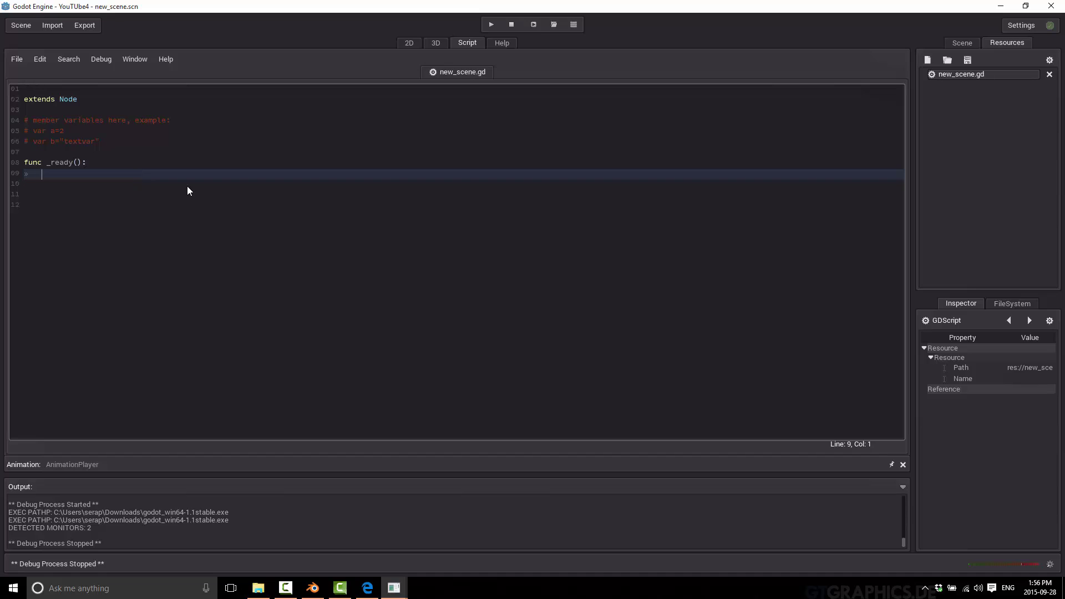
Delete the member variable comment lines between extends Node and the _ready function.
{"action": "key", "text": "Up"}
{"action": "key", "text": "Up"}
{"action": "key", "text": "Up"}
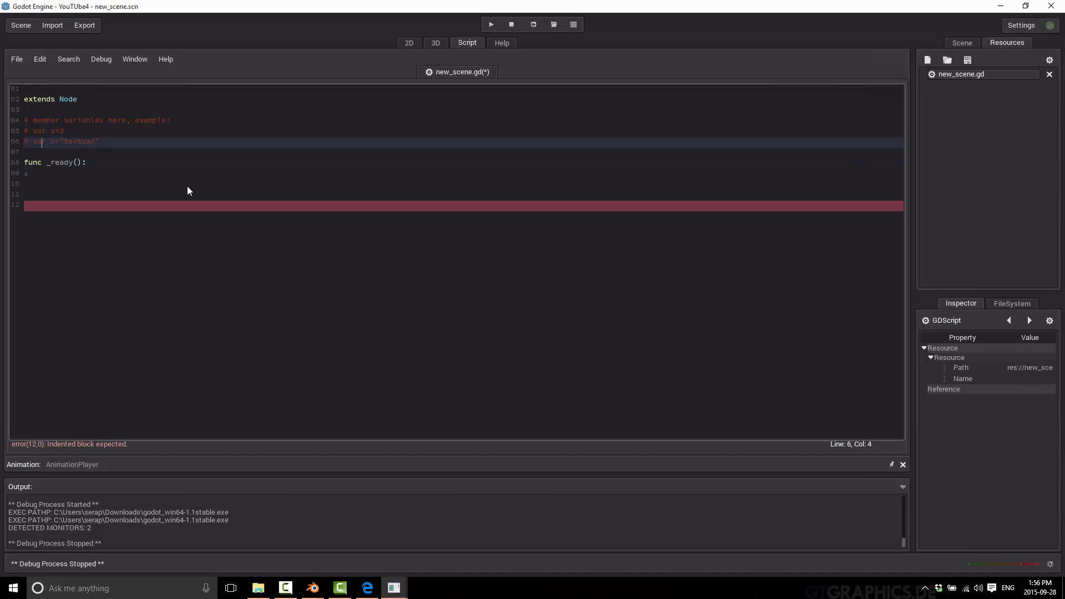
{"action": "key", "text": "End"}
{"action": "key", "text": "shift+Up"}
{"action": "key", "text": "shift+Up"}
{"action": "key", "text": "shift+Up"}
{"action": "key", "text": "BackSpace"}
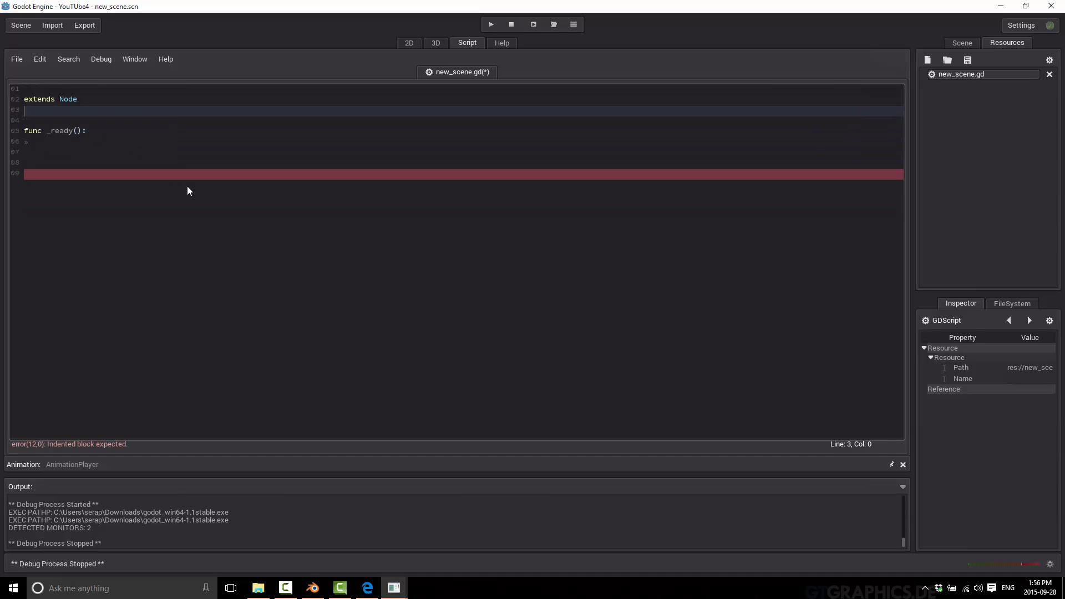
Start a statement in _ready that fetches the instance with get_node("Box").
{"action": "left_click", "coordinate": [131, 144]}
{"action": "type", "text": "get_node(\"b"}
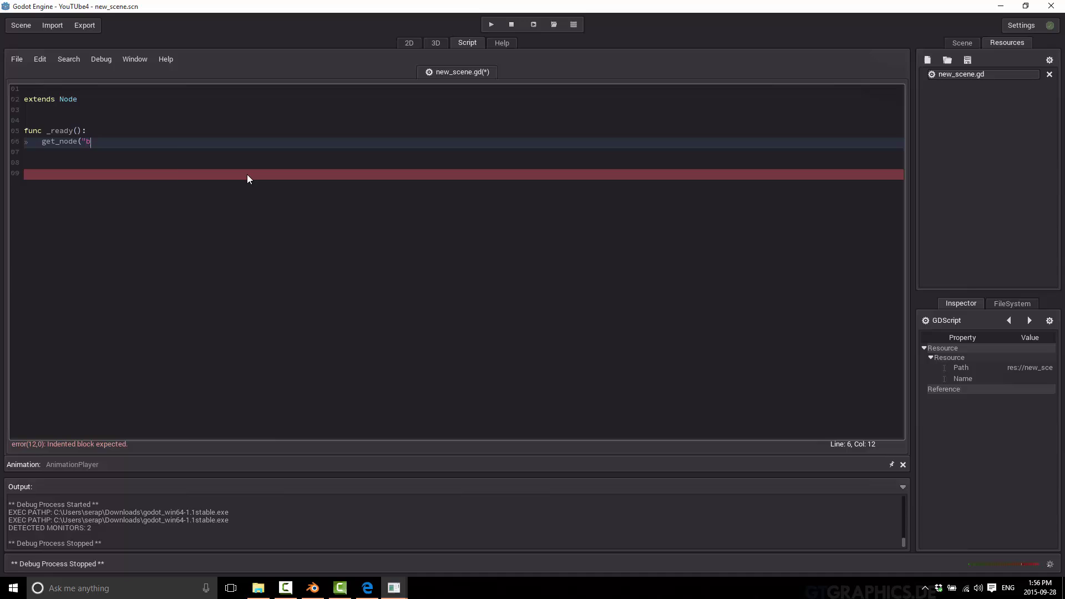
{"action": "key", "text": "BackSpace"}
{"action": "type", "text": "Box\")"}
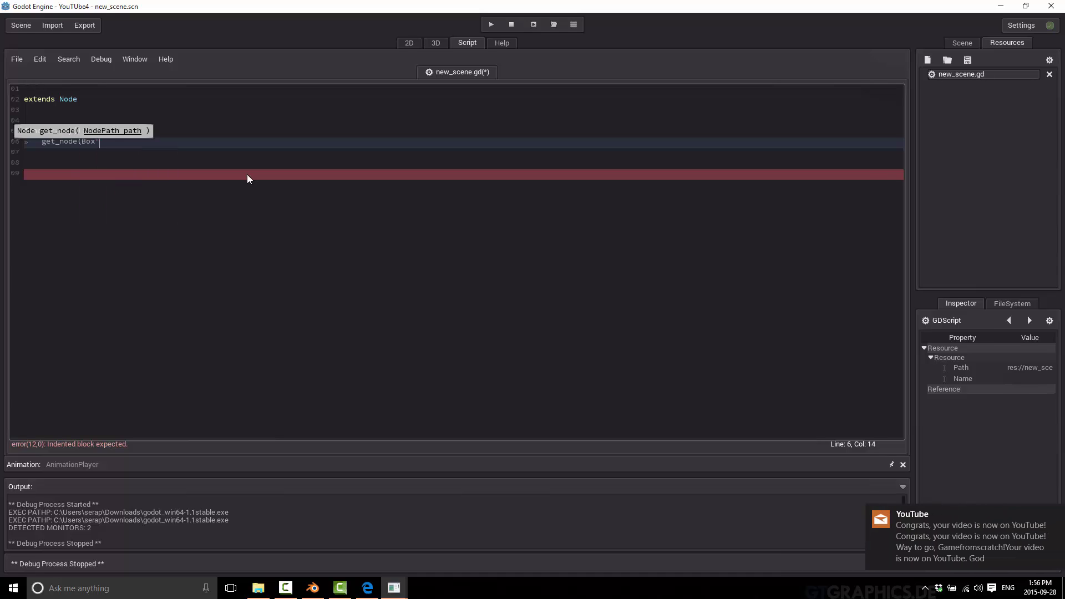
{"action": "key", "text": "BackSpace"}
{"action": "key", "text": "BackSpace"}
{"action": "key", "text": "BackSpace"}
{"action": "key", "text": "BackSpace"}
{"action": "key", "text": "BackSpace"}
{"action": "type", "text": "\"Box"}
{"action": "type", "text": "\")."}
Chain .get_node("AnimationPlayer") onto the Box lookup in _ready.
{"action": "type", "text": "get_node("}
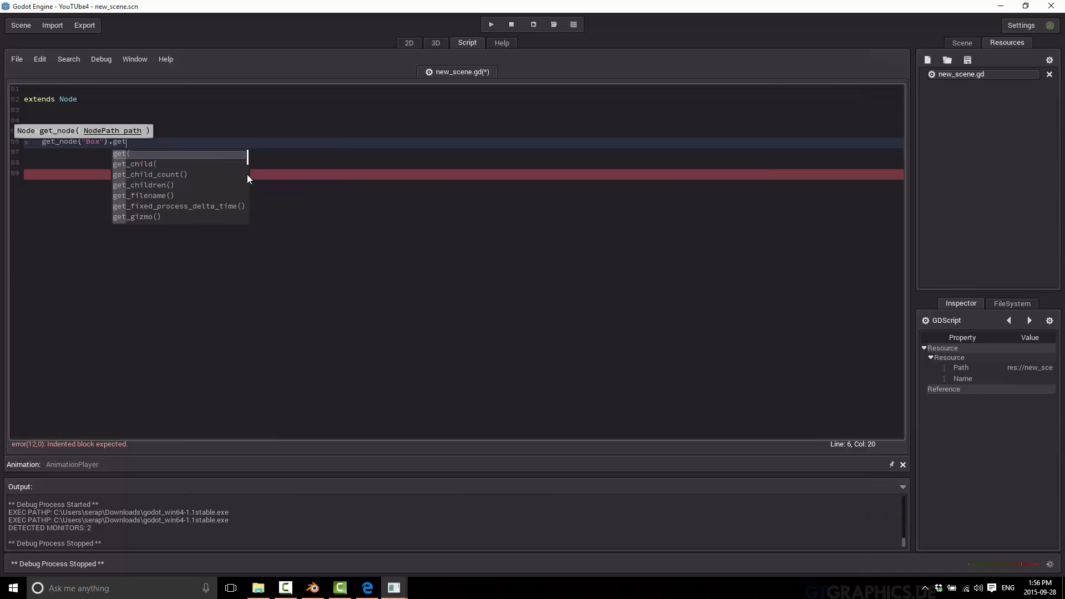
{"action": "type", "text": "\""}
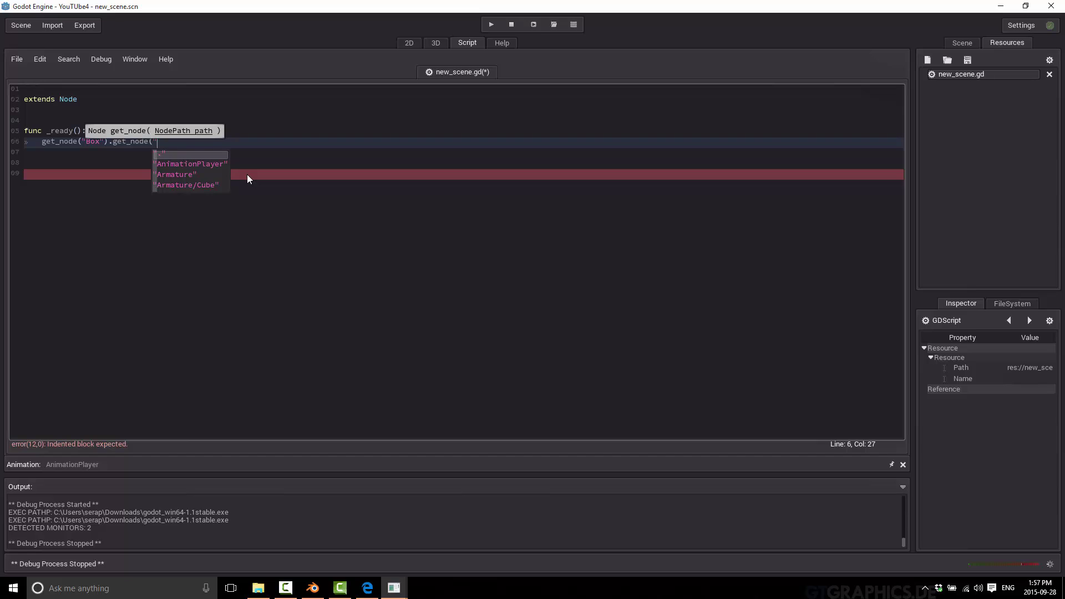
{"action": "type", "text": "AnimationPlayer\""}
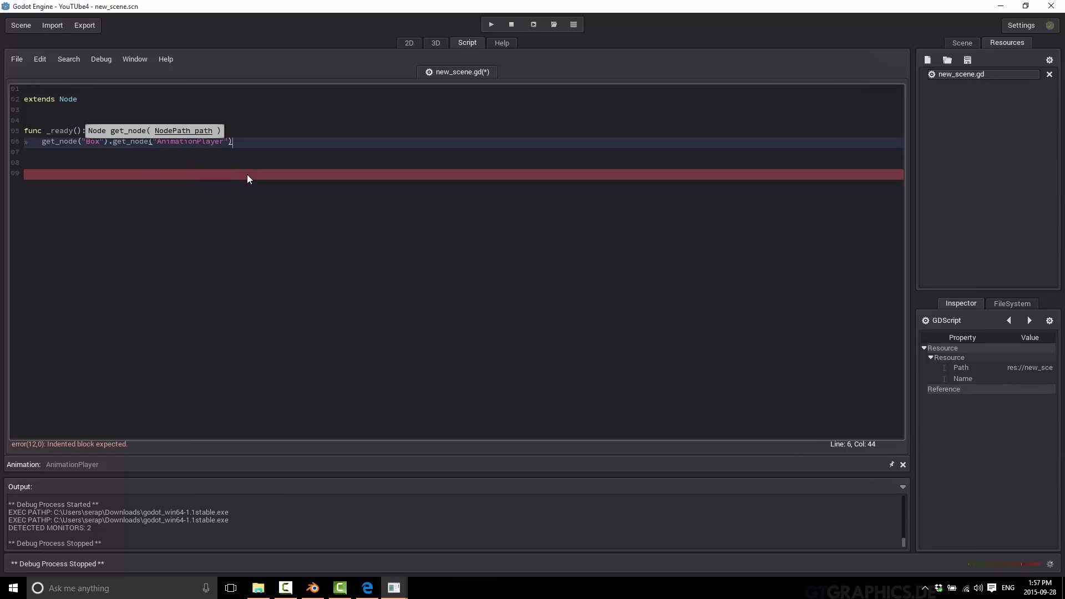
{"action": "type", "text": ")."}
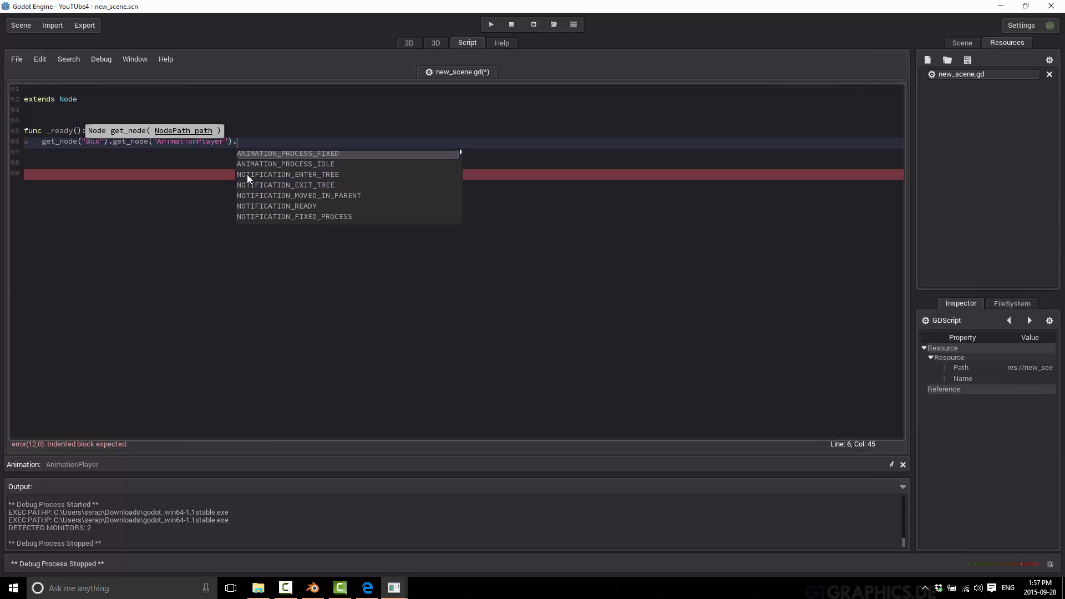
Complete the AnimationPlayer statement in _ready with .play("BendForward").
{"action": "type", "text": "play(\""}
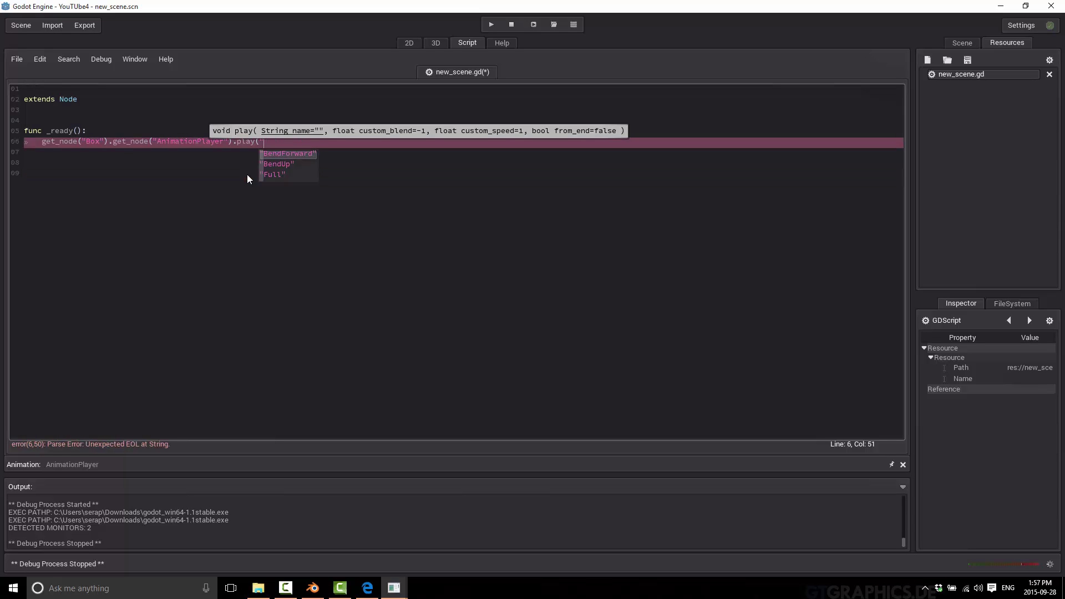
{"action": "key", "text": "Down"}
{"action": "key", "text": "Up"}
{"action": "key", "text": "Return"}
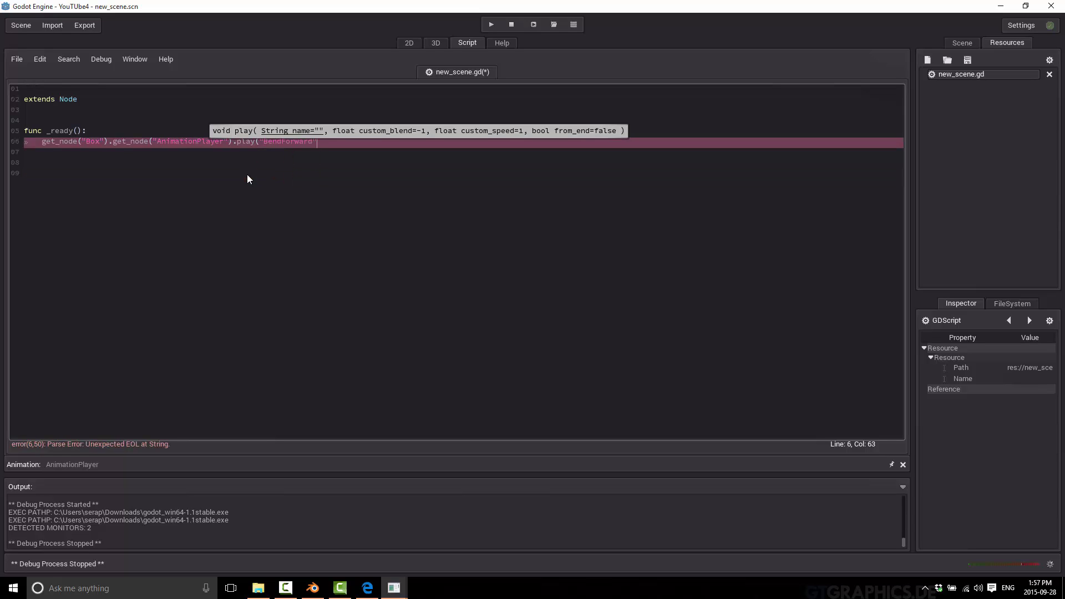
{"action": "type", "text": ")"}
{"action": "key", "text": "Escape"}
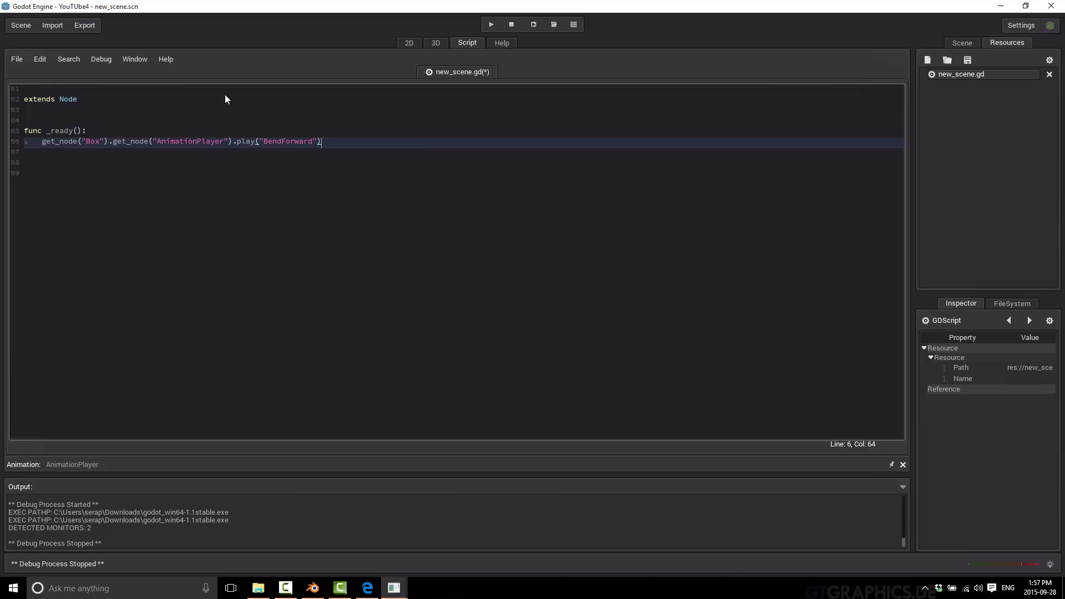
Run the project to test the BendForward animation, close the game window, and bring up the scene tree.
{"action": "left_click", "coordinate": [491, 25]}
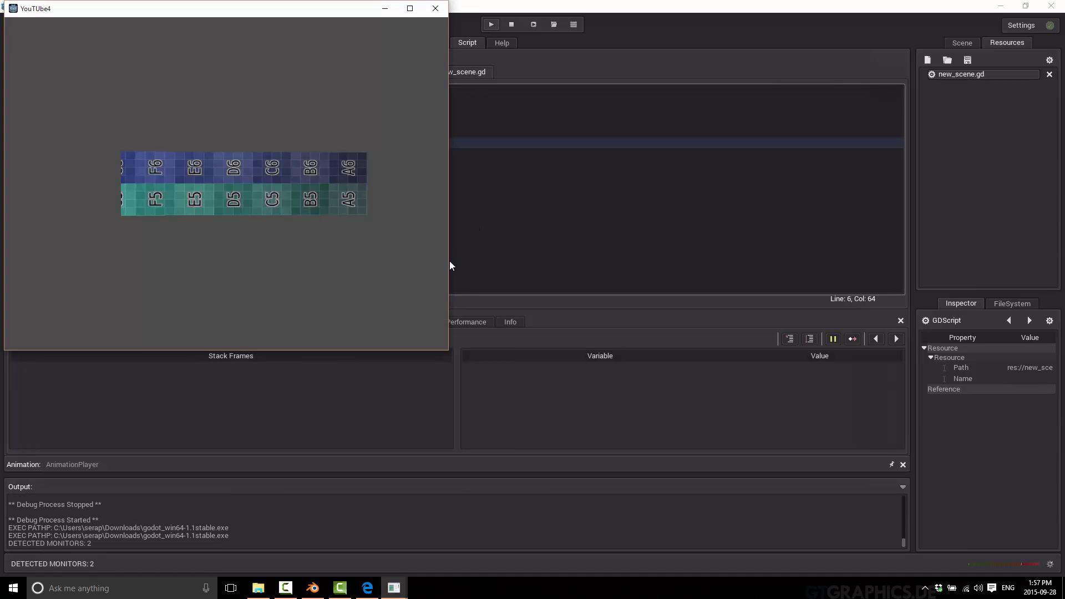
{"action": "left_click", "coordinate": [443, 10]}
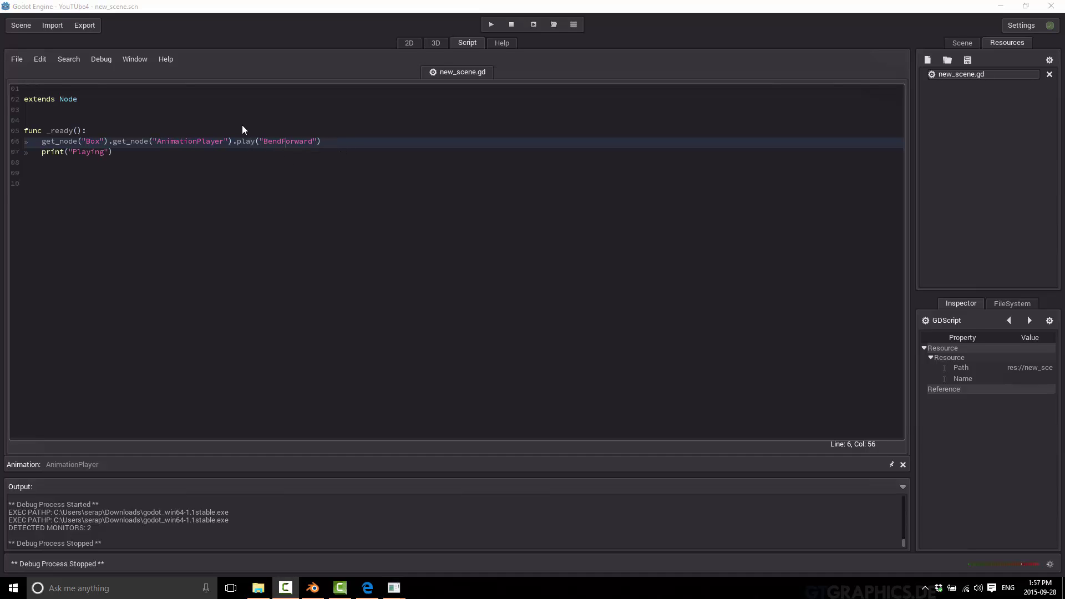
{"action": "left_click", "coordinate": [207, 151]}
{"action": "left_click", "coordinate": [970, 44]}
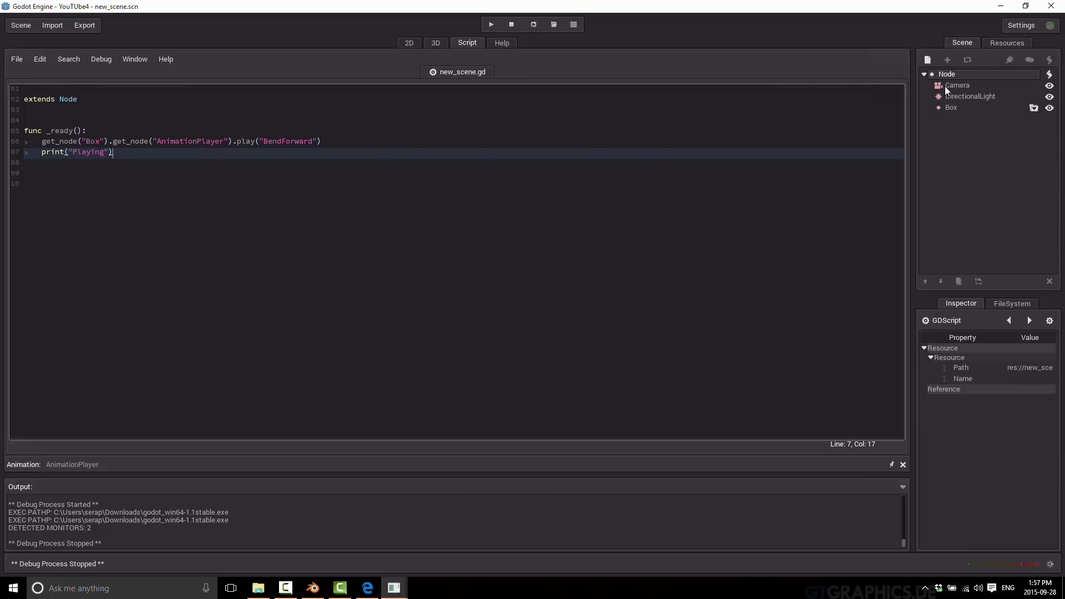
Select the root Node, run the project to check the animation, and close the game window.
{"action": "left_click", "coordinate": [956, 74]}
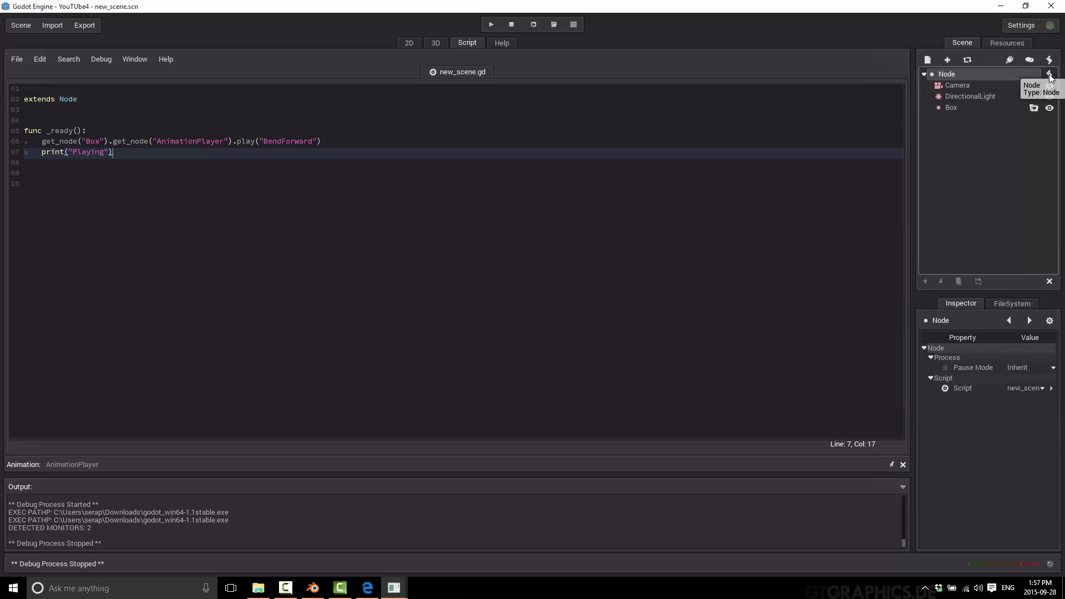
{"action": "left_click", "coordinate": [492, 25]}
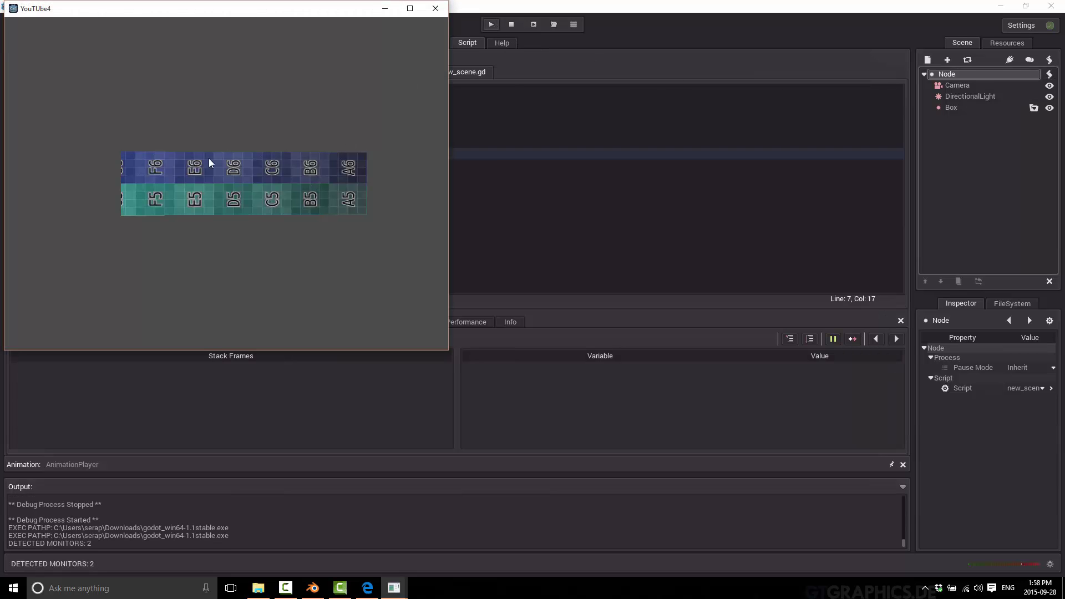
{"action": "left_click", "coordinate": [438, 10]}
Load new_scene.gd as the root Node's script, then test-run the project and close the game window.
{"action": "double_click", "coordinate": [960, 73]}
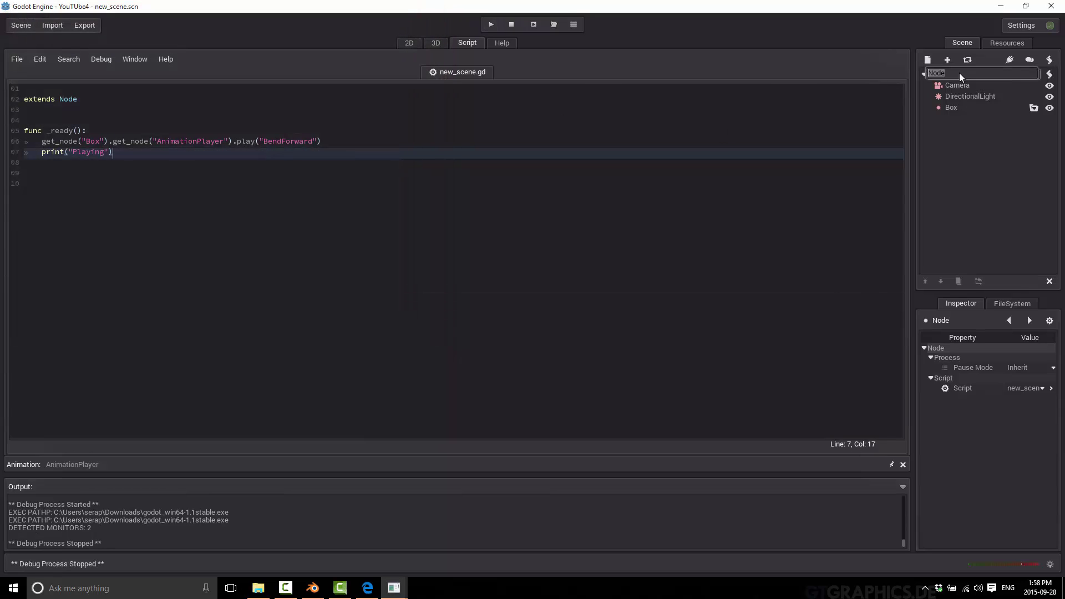
{"action": "left_click", "coordinate": [1042, 388]}
{"action": "left_click", "coordinate": [1023, 422]}
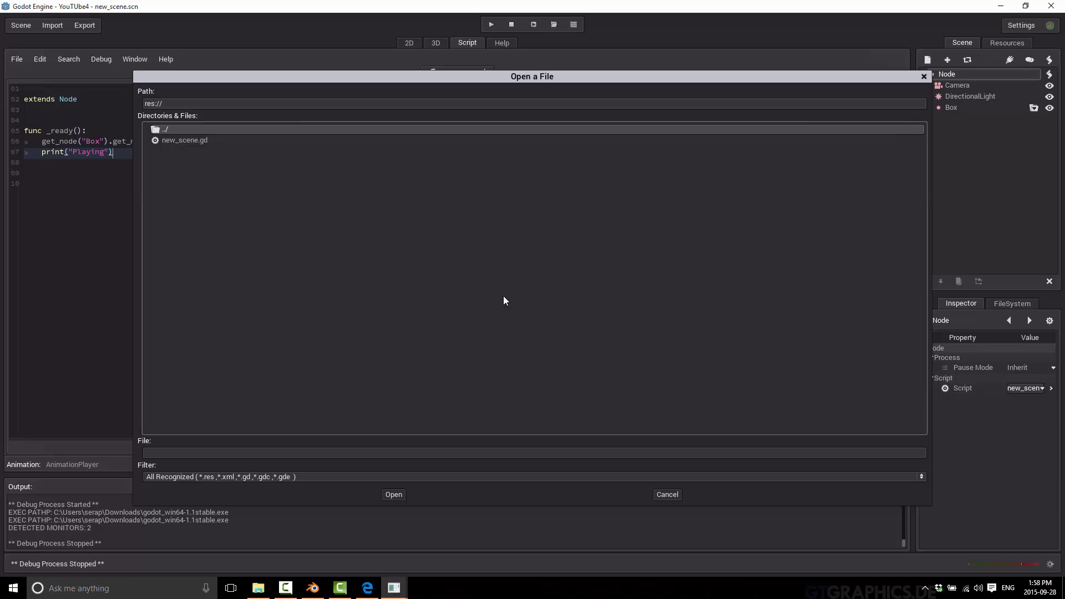
{"action": "double_click", "coordinate": [183, 140]}
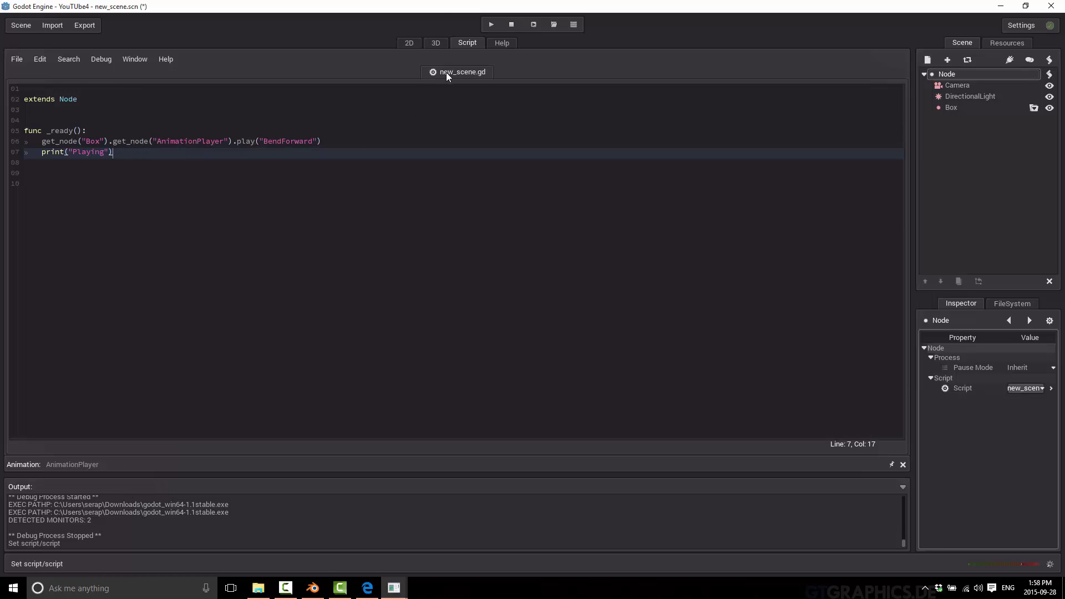
{"action": "left_click", "coordinate": [490, 24]}
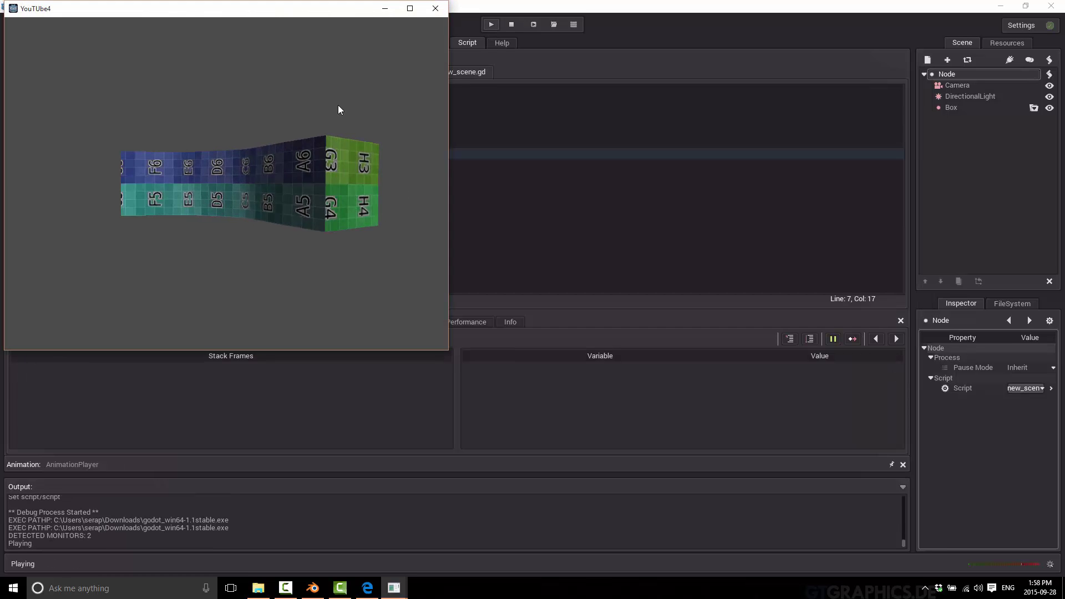
{"action": "left_click", "coordinate": [433, 9]}
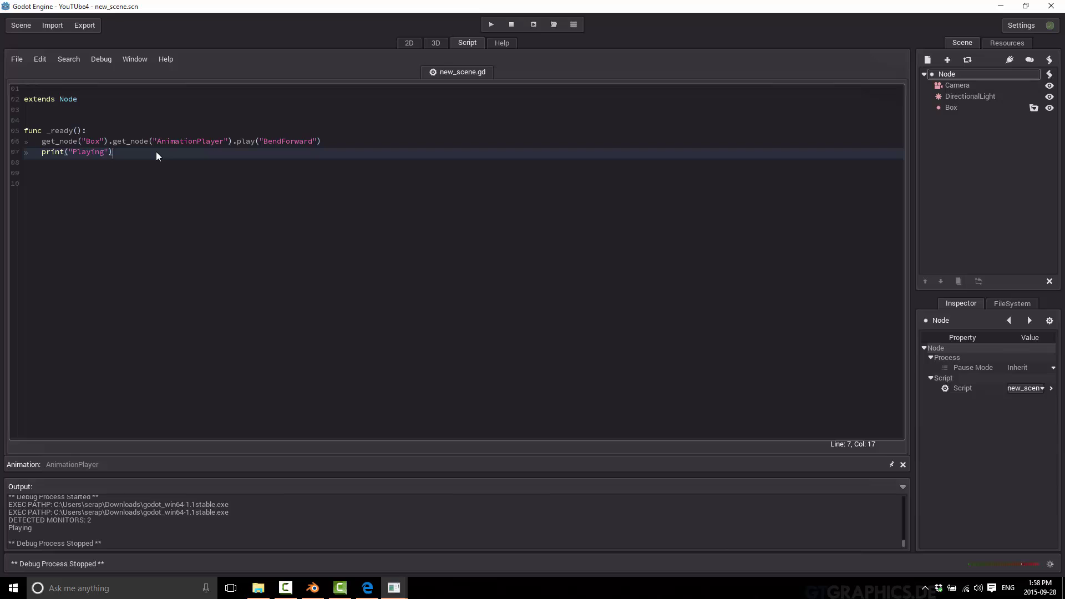
Remove the print("Playing") statement from _ready and add empty lines below the function.
{"action": "key", "text": "shift+Home"}
{"action": "key", "text": "BackSpace"}
{"action": "key", "text": "Tab"}
{"action": "key", "text": "Return"}
{"action": "key", "text": "Return"}
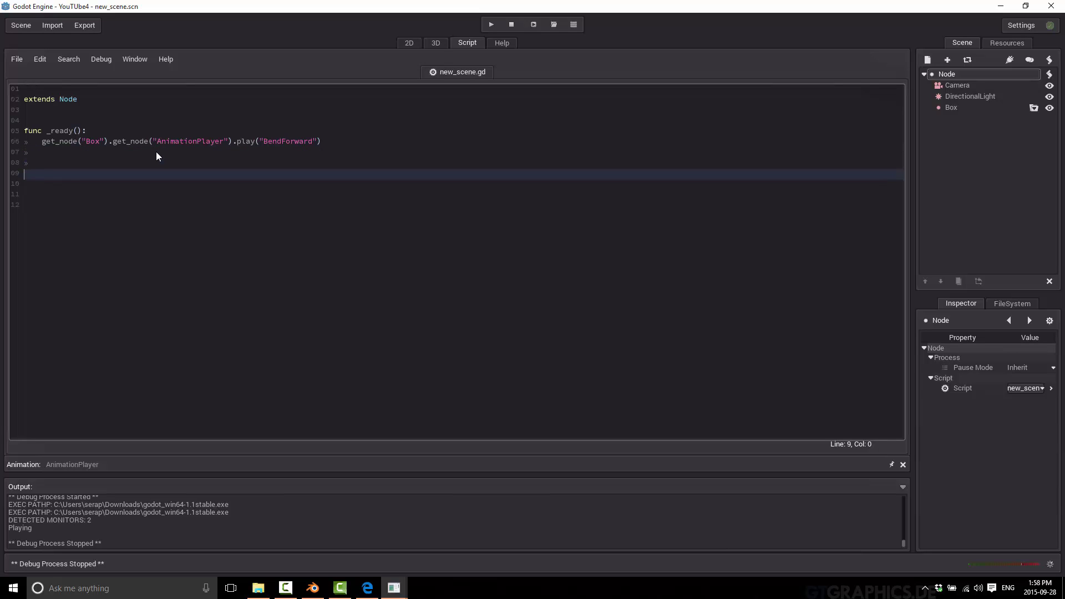
Add a func _input(event): declaration below _ready and start its indented body.
{"action": "type", "text": "func _in"}
{"action": "key", "text": "Down"}
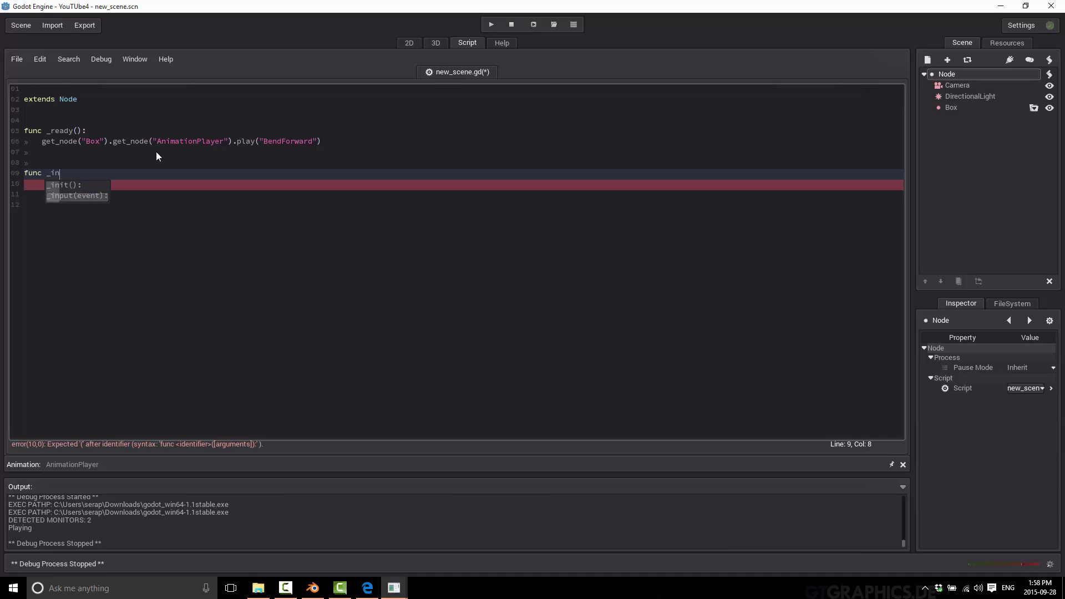
{"action": "key", "text": "Return"}
{"action": "key", "text": "Return"}
{"action": "key", "text": "Tab"}
Write the condition if(event.type == InputEvent.KEY): in _input and open its indented block.
{"action": "type", "text": "if("}
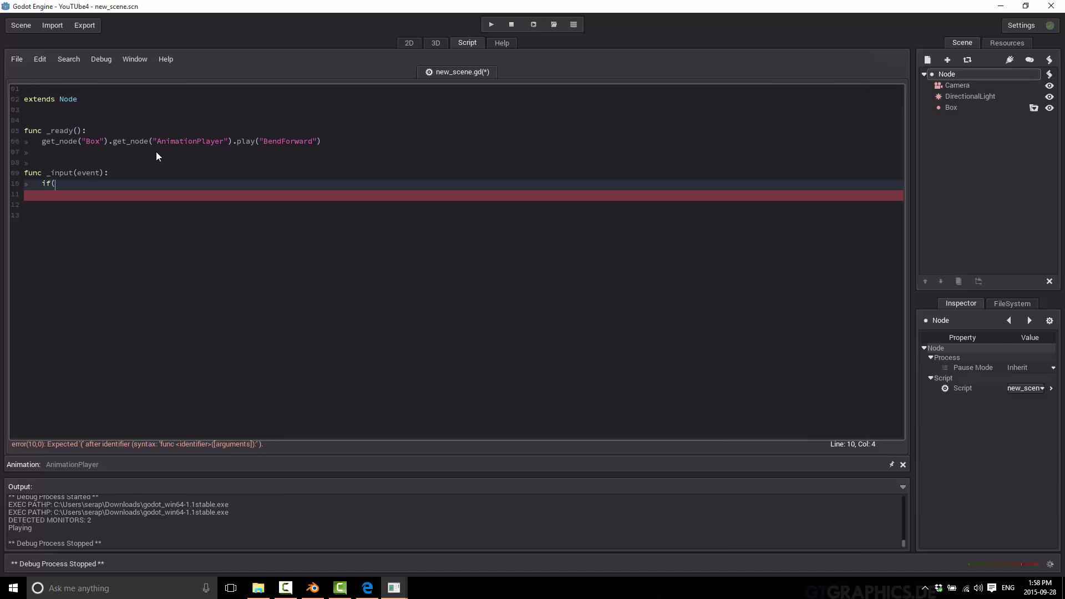
{"action": "type", "text": "event.type == "}
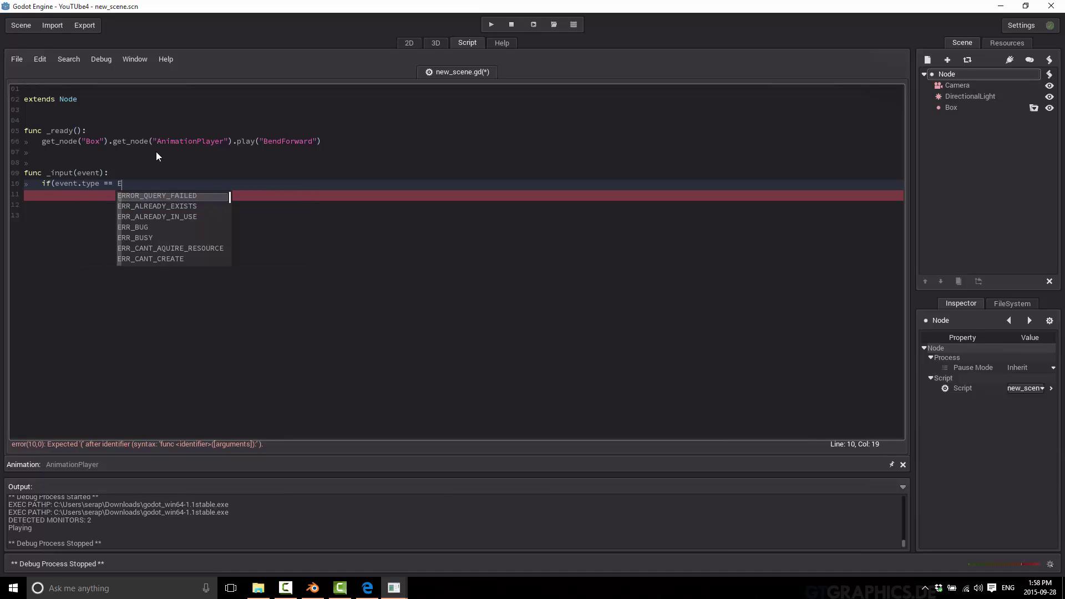
{"action": "type", "text": "E"}
{"action": "key", "text": "BackSpace"}
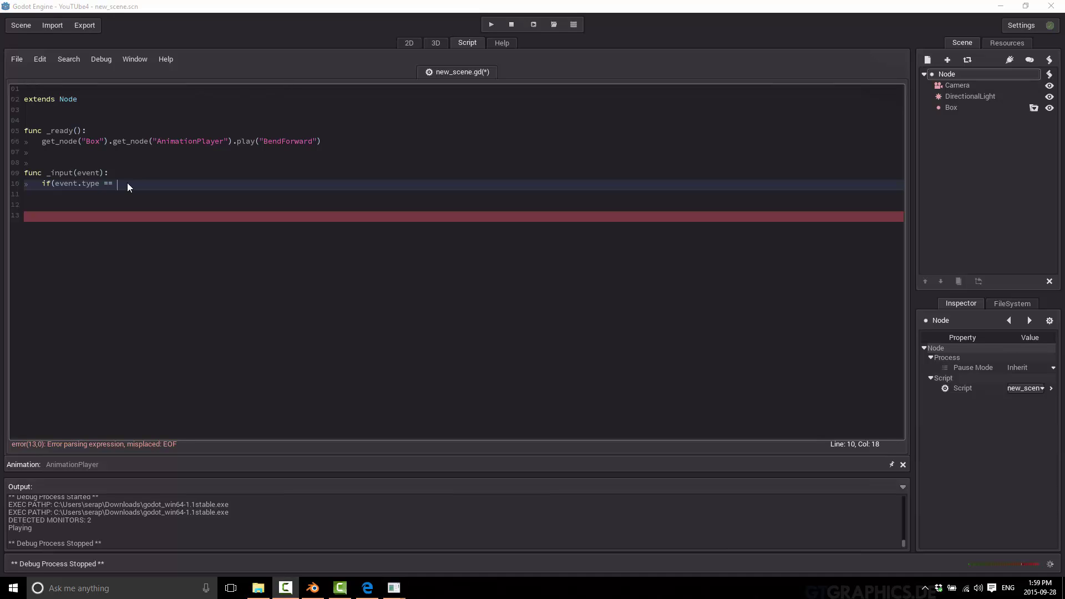
{"action": "left_click", "coordinate": [127, 184]}
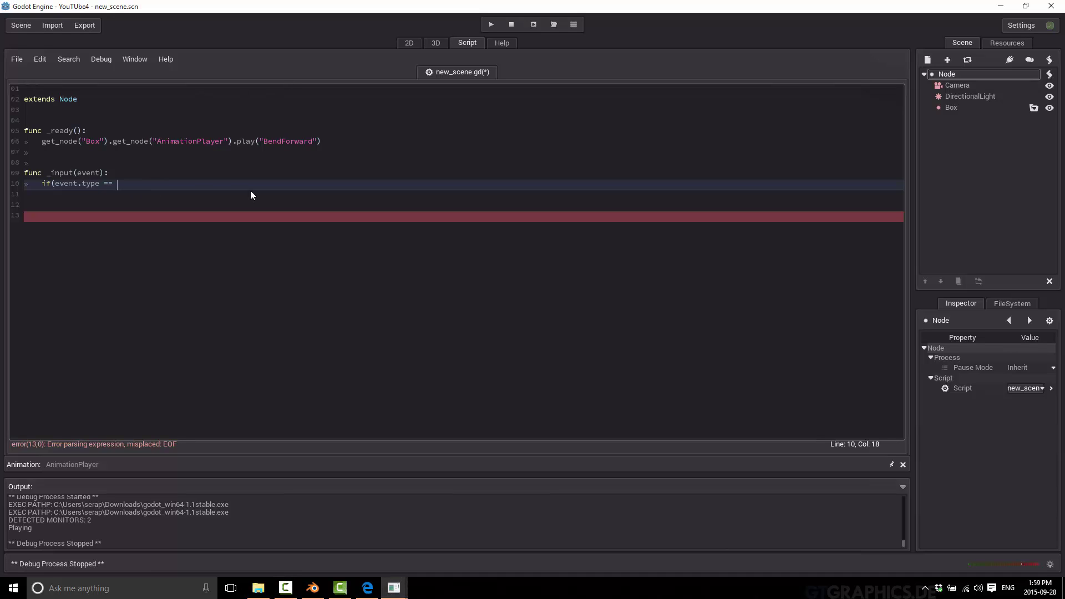
{"action": "type", "text": "InputEvent.K"}
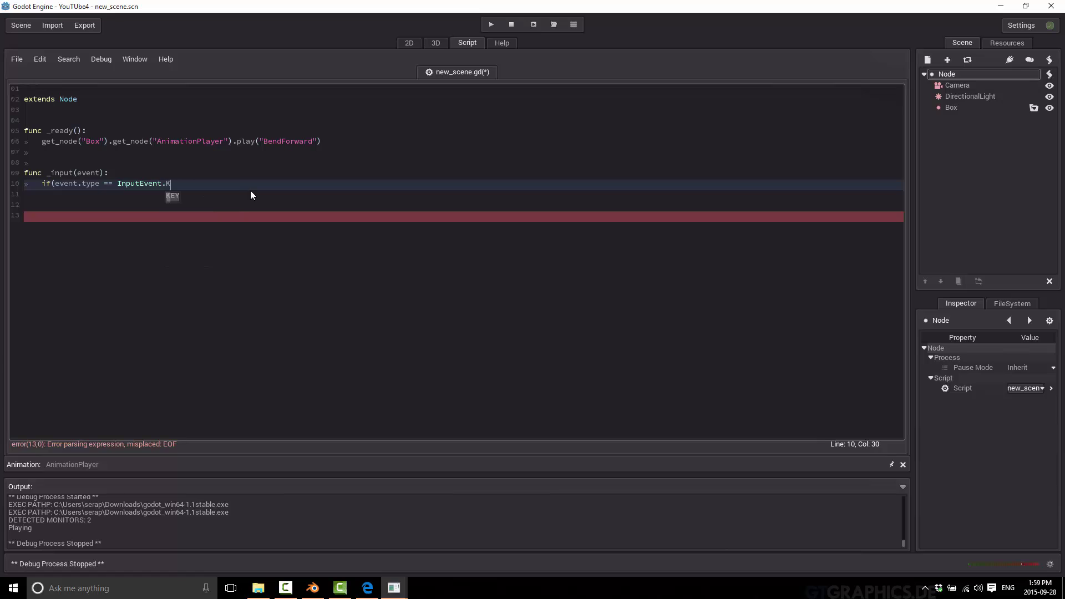
{"action": "key", "text": "Return"}
{"action": "type", "text": "):"}
{"action": "key", "text": "Return"}
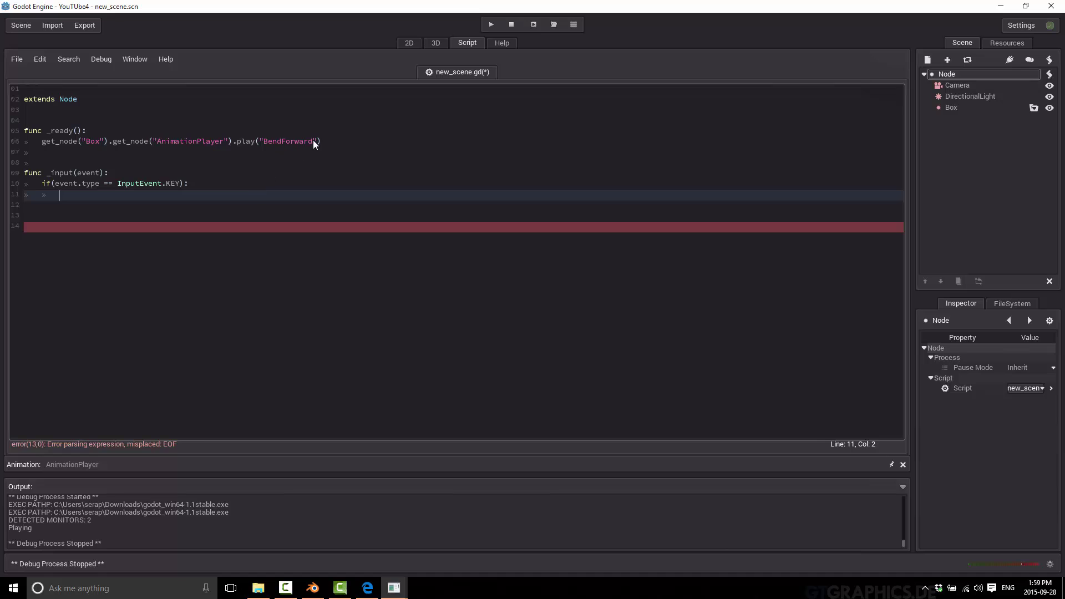
Copy the BendForward play statement from _ready into the key-event if block of _input.
{"action": "left_click", "coordinate": [324, 136]}
{"action": "key", "text": "Down"}
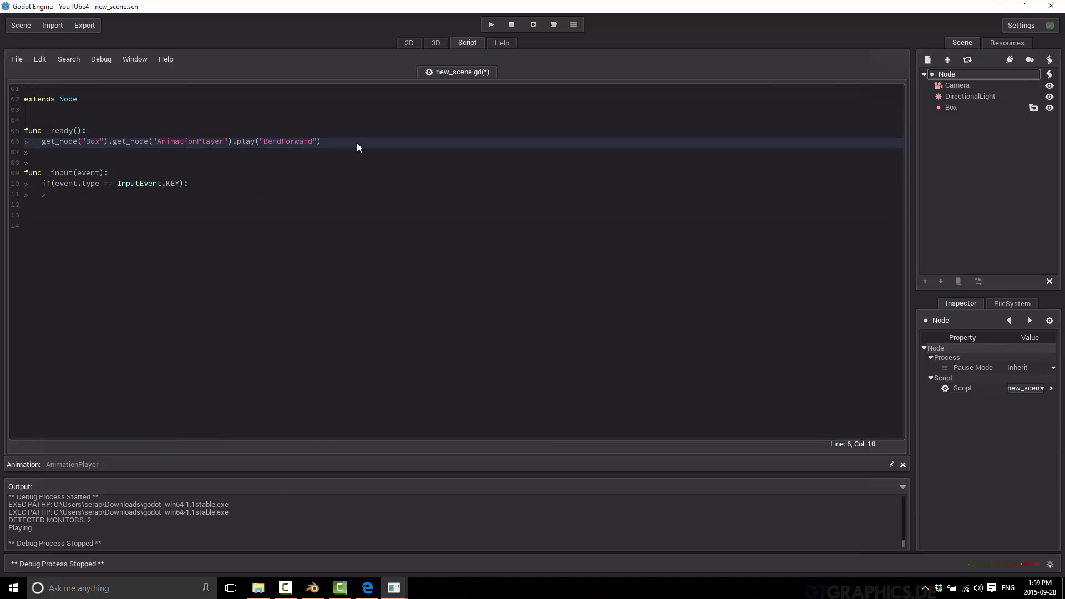
{"action": "key", "text": "Home"}
{"action": "key", "text": "shift+End"}
{"action": "key", "text": "ctrl+c"}
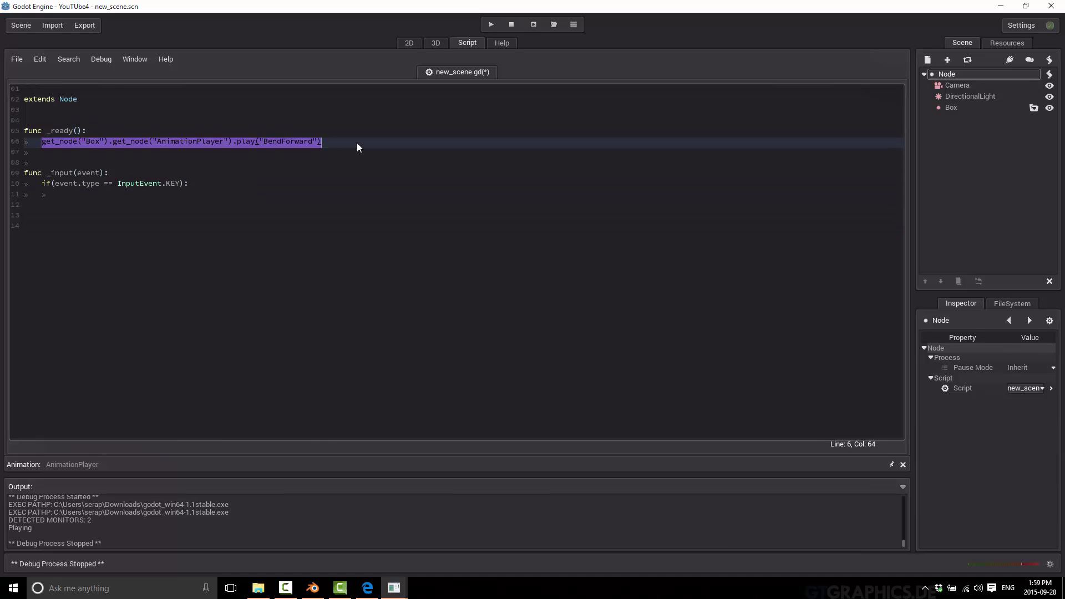
{"action": "key", "text": "Down"}
{"action": "key", "text": "Down"}
{"action": "key", "text": "Down"}
{"action": "key", "text": "Down"}
{"action": "key", "text": "Down"}
{"action": "key", "text": "End"}
{"action": "key", "text": "ctrl+v"}
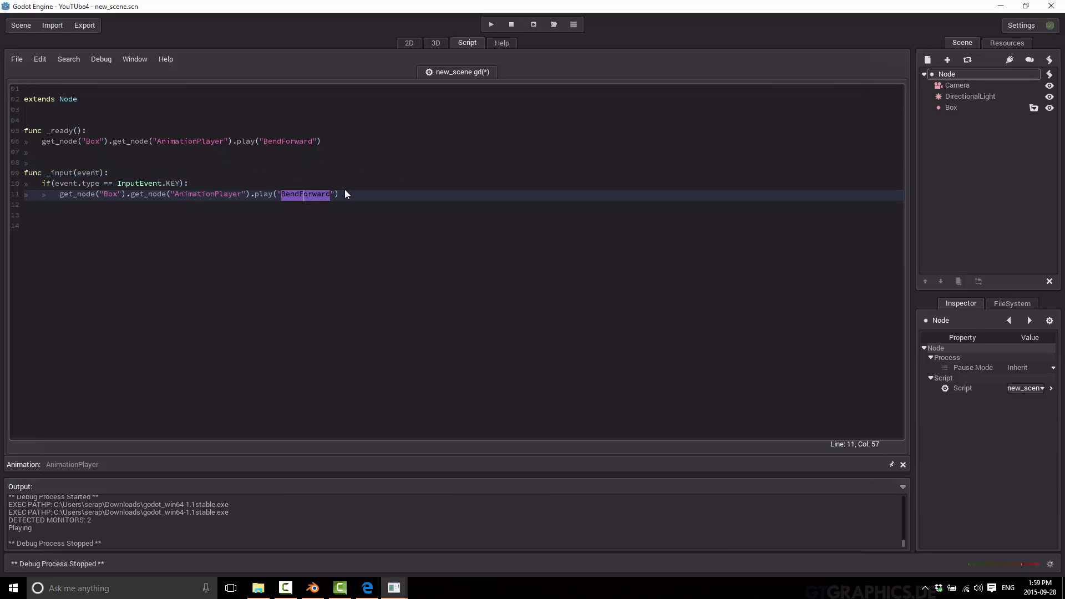
Change the animation played in _input to "BendUp", then test-run the project and close the game window.
{"action": "type", "text": "BendUp"}
{"action": "left_click", "coordinate": [351, 253]}
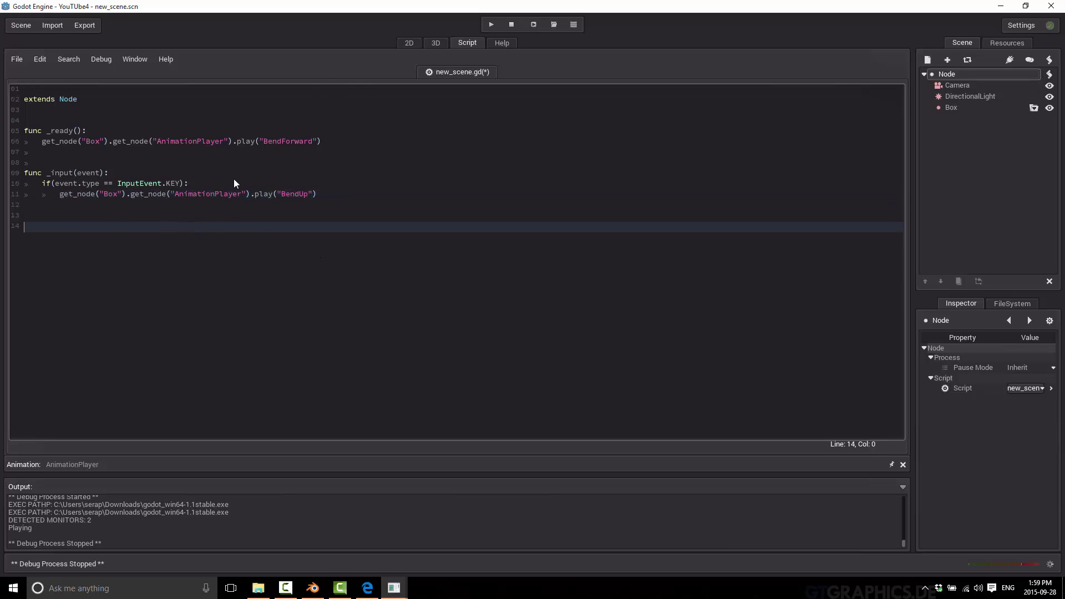
{"action": "left_click", "coordinate": [489, 24]}
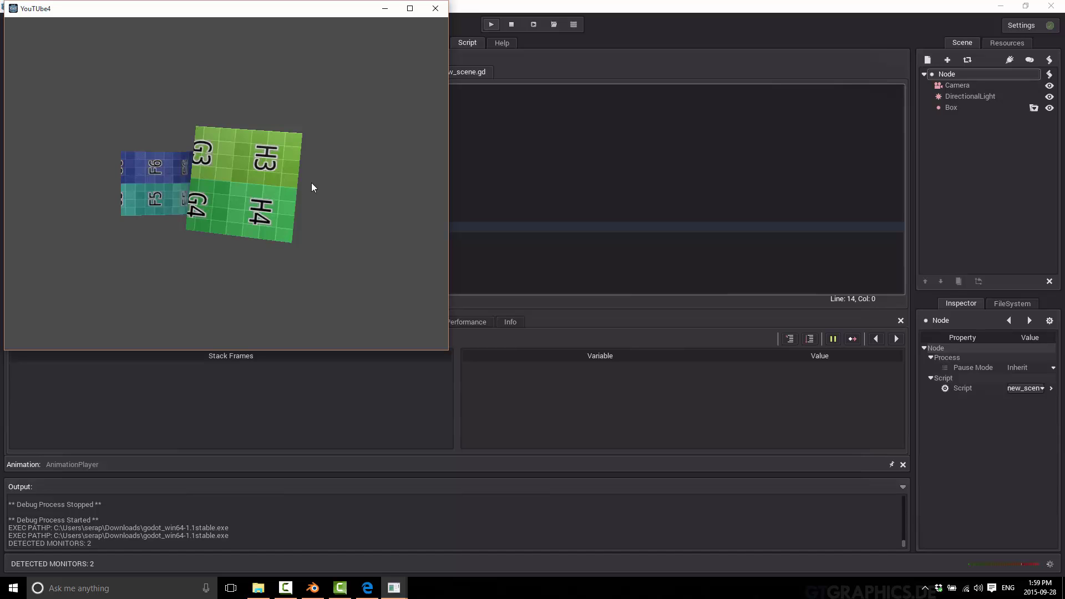
{"action": "left_click", "coordinate": [435, 8]}
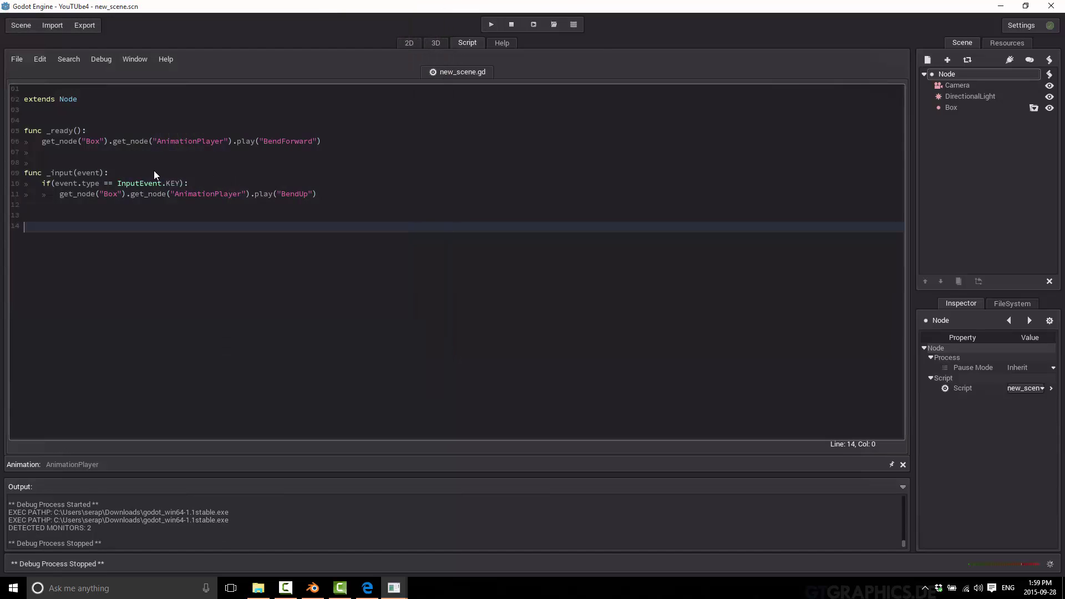
Add set_process_input(true) on a new line after the BendForward statement in _ready.
{"action": "left_click", "coordinate": [364, 141]}
{"action": "key", "text": "Return"}
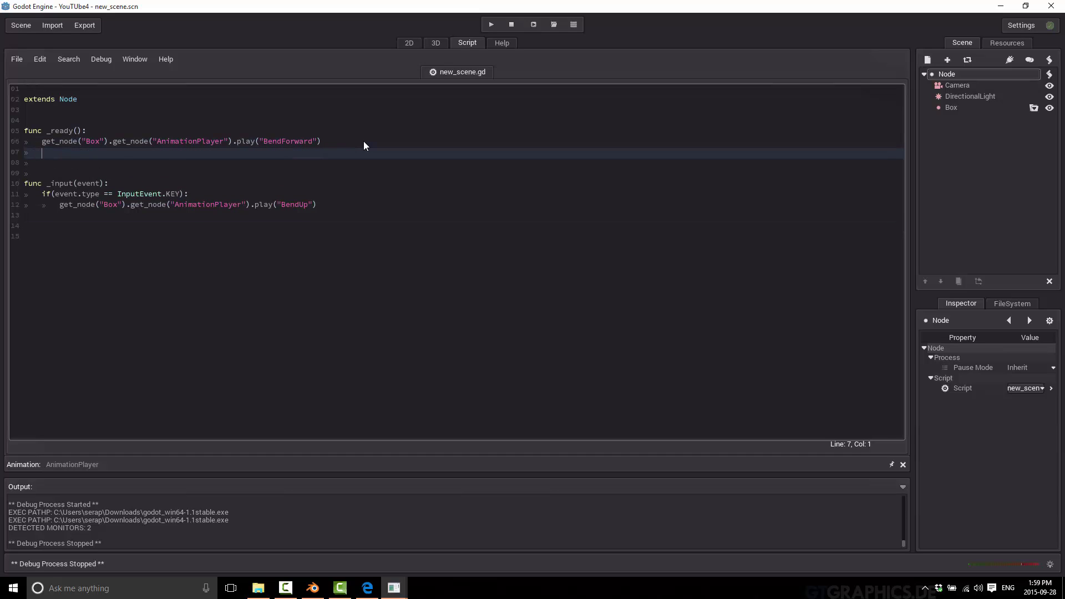
{"action": "type", "text": "set_process"}
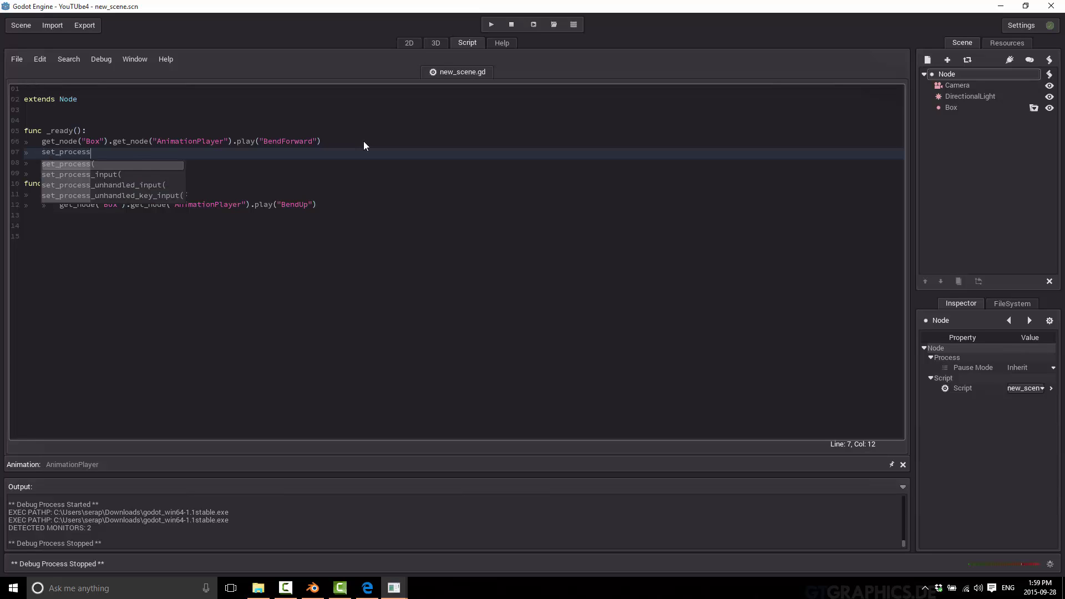
{"action": "key", "text": "Down"}
{"action": "key", "text": "Return"}
{"action": "type", "text": "true)"}
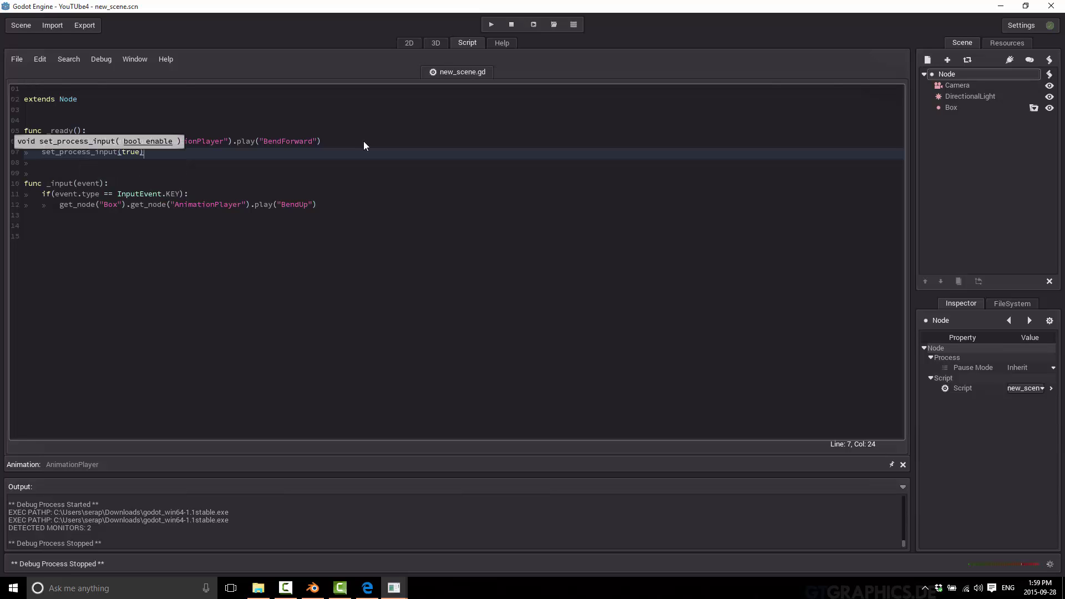
Run the project to test the key-triggered BendUp animation, and close the game window.
{"action": "key", "text": "Down"}
{"action": "key", "text": "Down"}
{"action": "key", "text": "Down"}
{"action": "key", "text": "Down"}
{"action": "key", "text": "Down"}
{"action": "key", "text": "Down"}
{"action": "key", "text": "Down"}
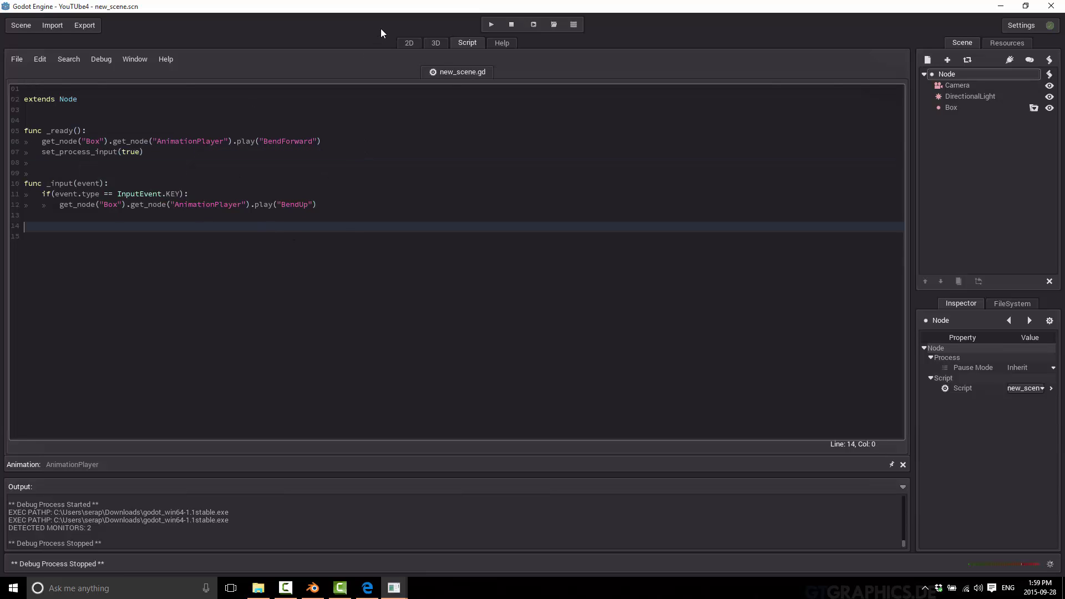
{"action": "left_click", "coordinate": [492, 24]}
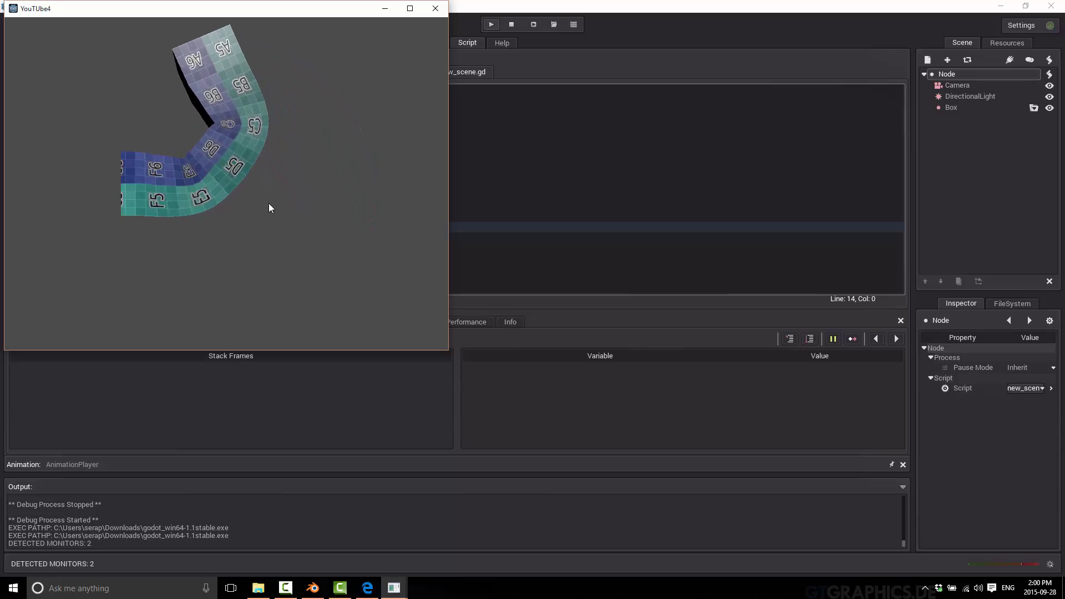
{"action": "left_click", "coordinate": [435, 8]}
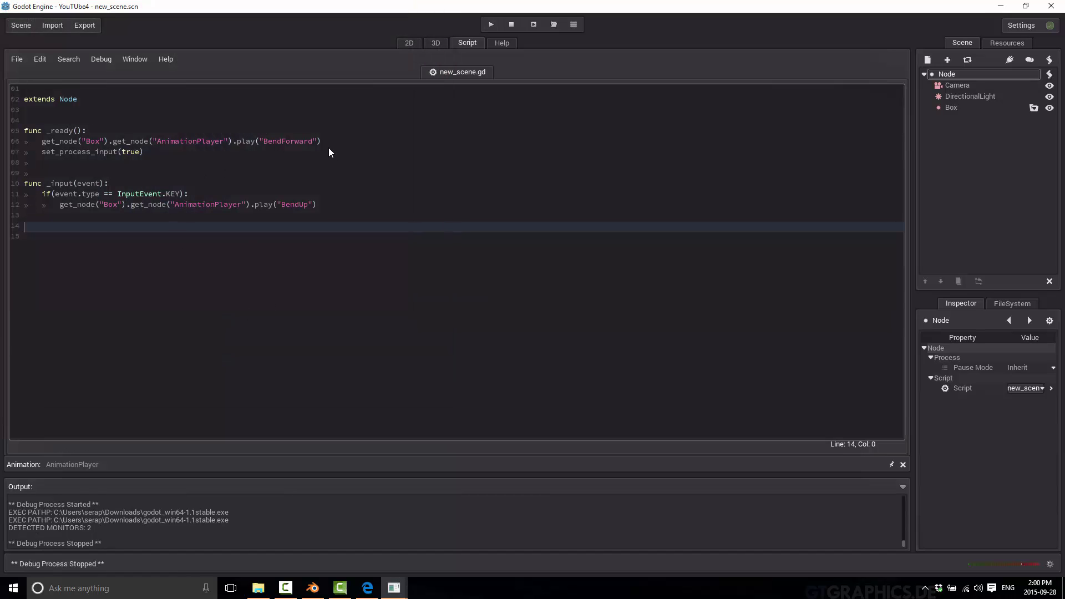
Duplicate the BendForward play statement onto a new line directly below it in _ready.
{"action": "left_click", "coordinate": [157, 148]}
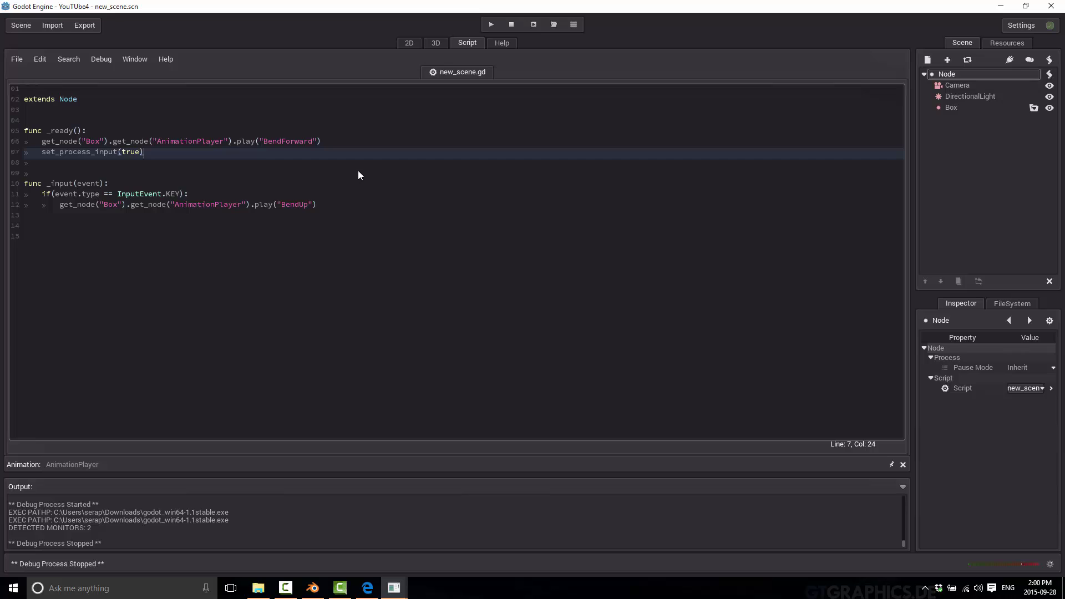
{"action": "key", "text": "Up"}
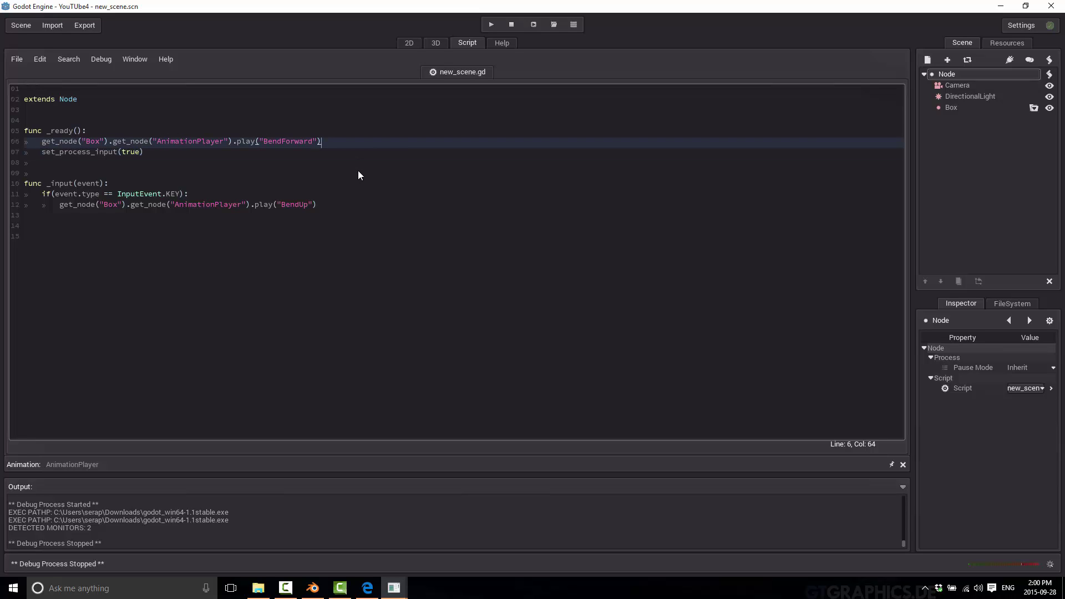
{"action": "key", "text": "End"}
{"action": "key", "text": "shift+Home"}
{"action": "key", "text": "ctrl+c"}
{"action": "key", "text": "Right"}
{"action": "left_click", "coordinate": [334, 144]}
{"action": "type", "text": "."}
{"action": "key", "text": "BackSpace"}
{"action": "key", "text": "Return"}
{"action": "key", "text": "ctrl+v"}
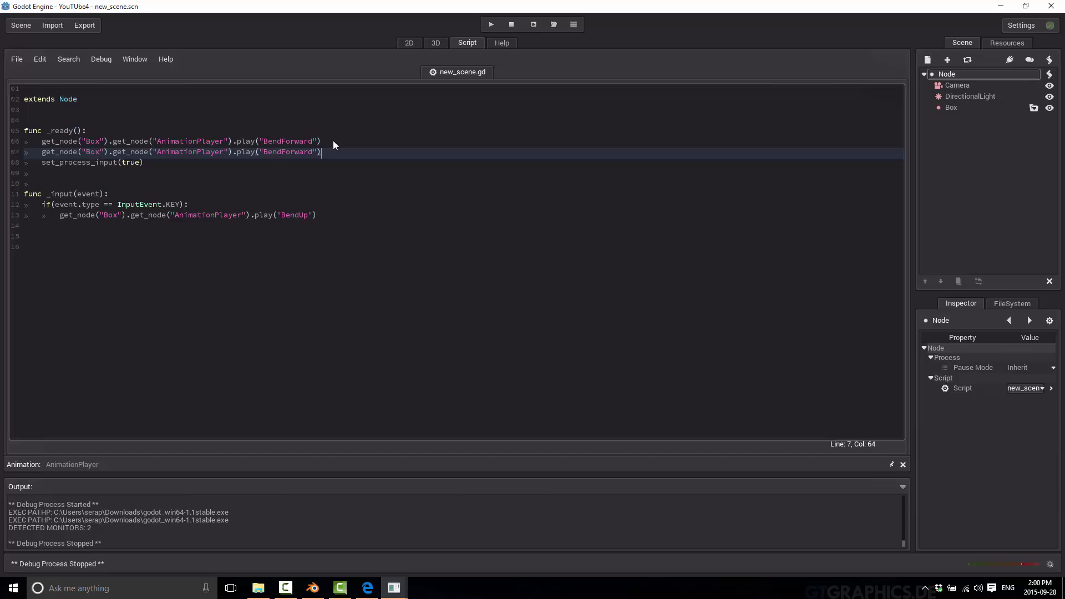
Delete the play("BendForward") call from the duplicated line, keeping the AnimationPlayer lookup and trailing dot.
{"action": "key", "text": "BackSpace"}
{"action": "key", "text": "BackSpace"}
{"action": "key", "text": "BackSpace"}
{"action": "key", "text": "BackSpace"}
{"action": "key", "text": "BackSpace"}
{"action": "key", "text": "BackSpace"}
{"action": "key", "text": "BackSpace"}
{"action": "key", "text": "BackSpace"}
{"action": "key", "text": "BackSpace"}
{"action": "key", "text": "BackSpace"}
{"action": "key", "text": "BackSpace"}
{"action": "key", "text": "BackSpace"}
{"action": "key", "text": "BackSpace"}
{"action": "key", "text": "BackSpace"}
{"action": "key", "text": "BackSpace"}
{"action": "key", "text": "BackSpace"}
{"action": "key", "text": "BackSpace"}
{"action": "key", "text": "BackSpace"}
{"action": "key", "text": "BackSpace"}
{"action": "key", "text": "ctrl+space"}
{"action": "type", "text": "l"}
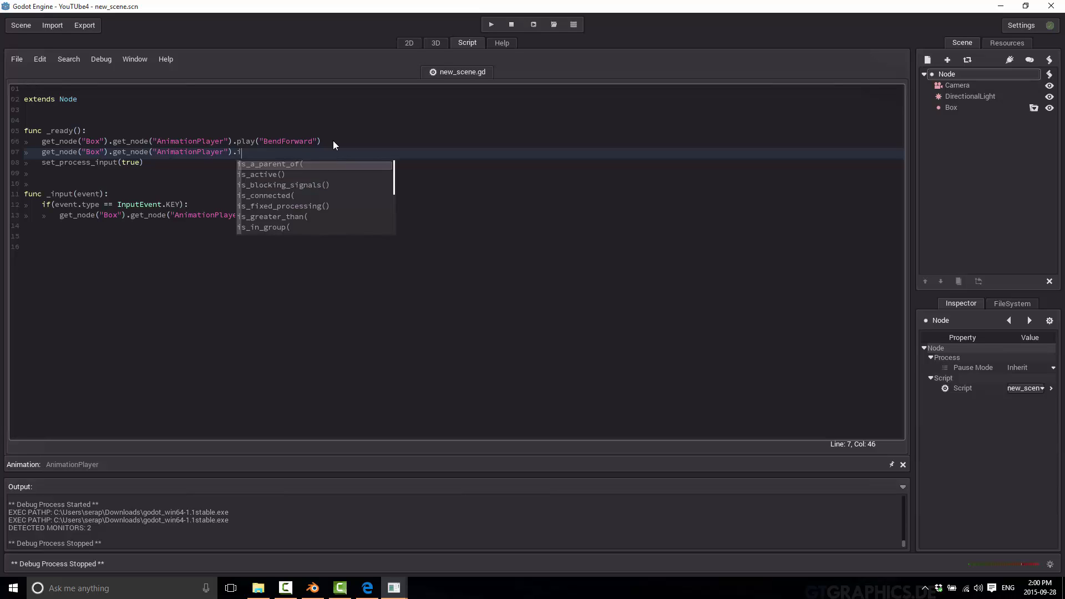
{"action": "type", "text": "s_"}
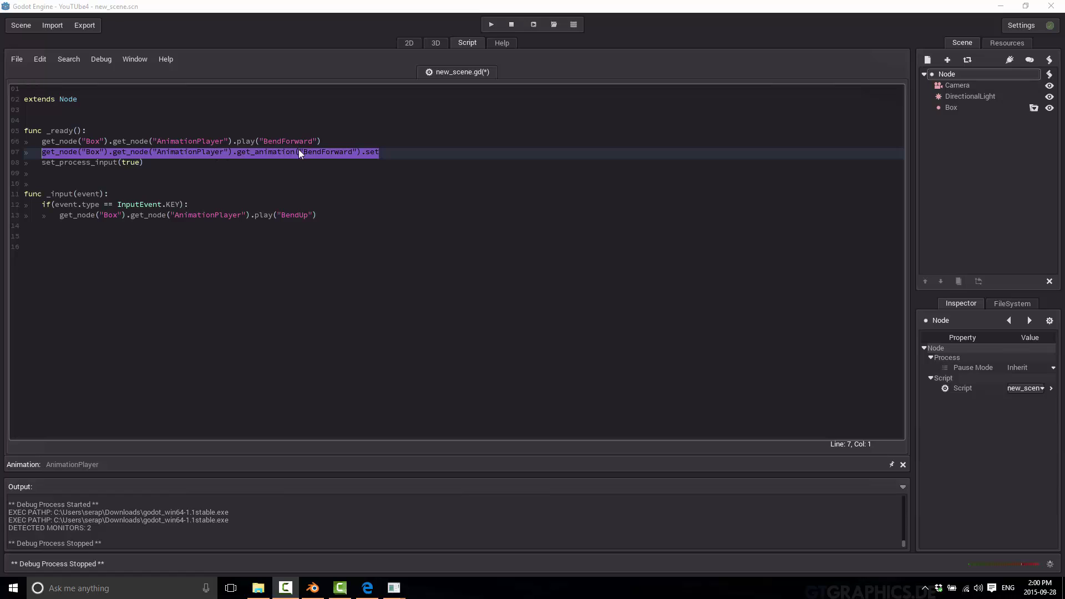
Rewrite the end of the second AnimationPlayer line in _ready as .get_animation("BendForward").set_loop(true).
{"action": "left_click", "coordinate": [298, 155]}
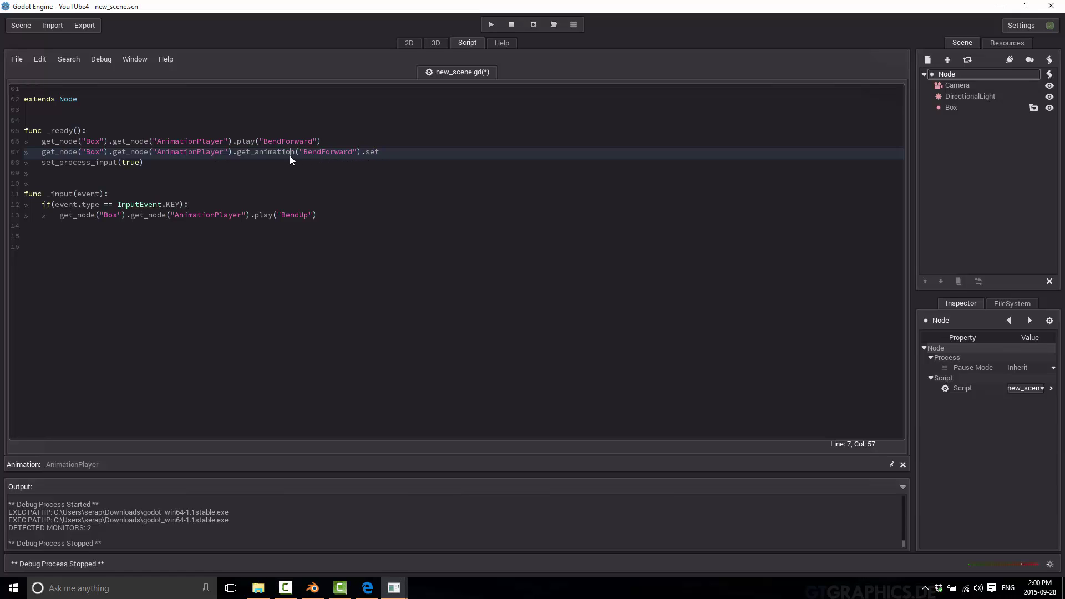
{"action": "left_click_drag", "start_coordinate": [232, 155], "coordinate": [410, 154]}
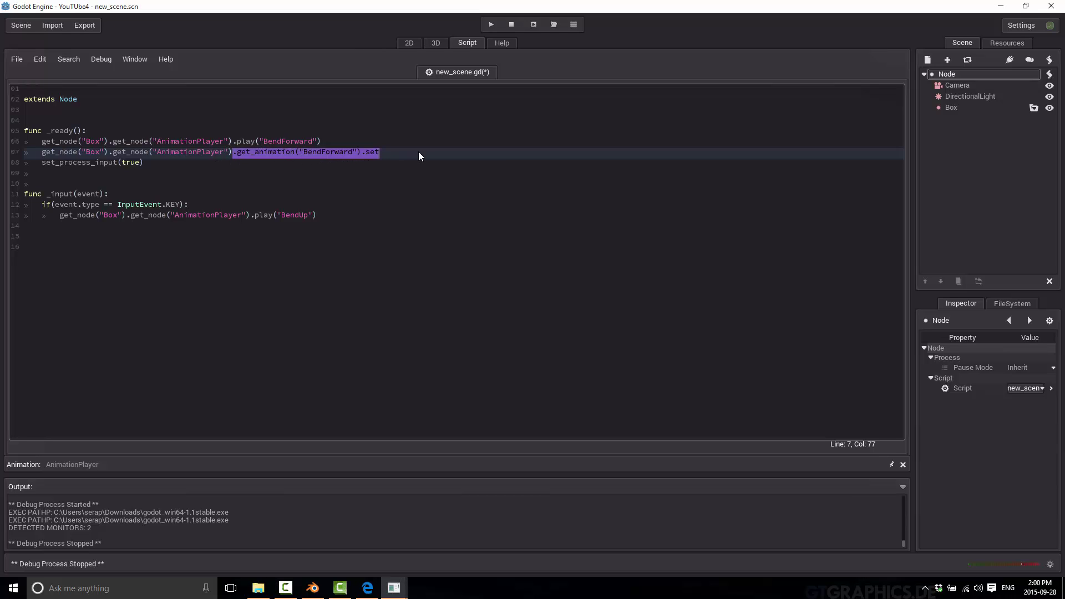
{"action": "key", "text": "BackSpace"}
{"action": "type", "text": ".get_"}
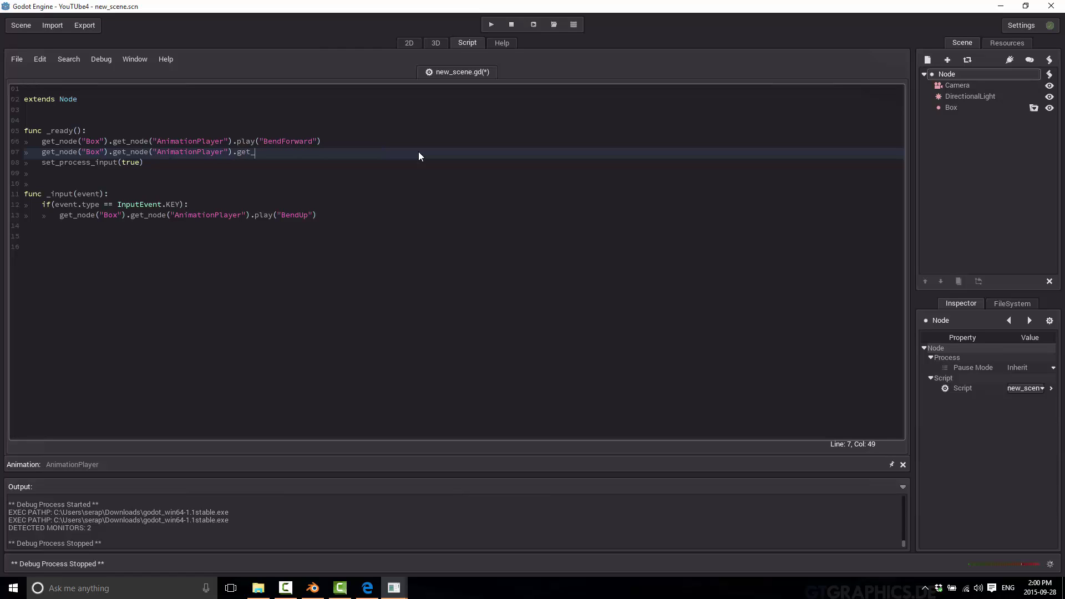
{"action": "type", "text": "animation(\"B"}
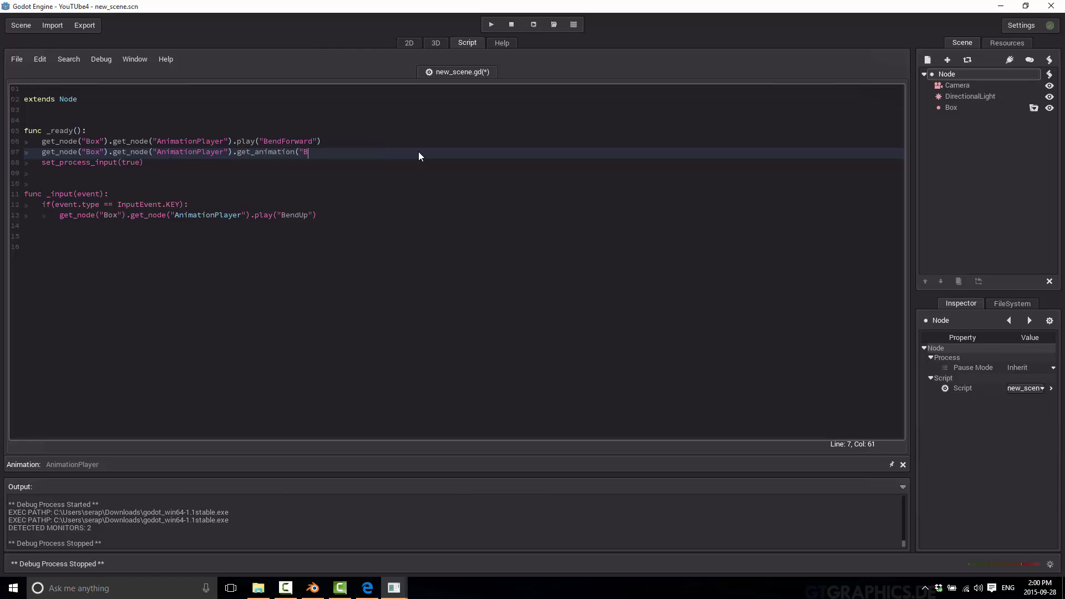
{"action": "type", "text": "endForward\")."}
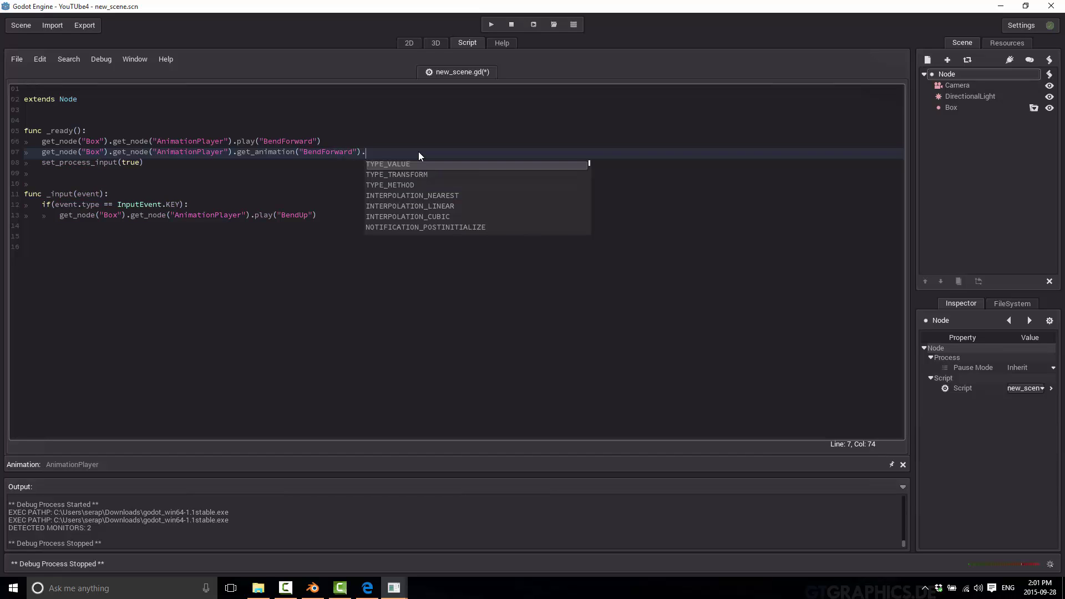
{"action": "type", "text": "s"}
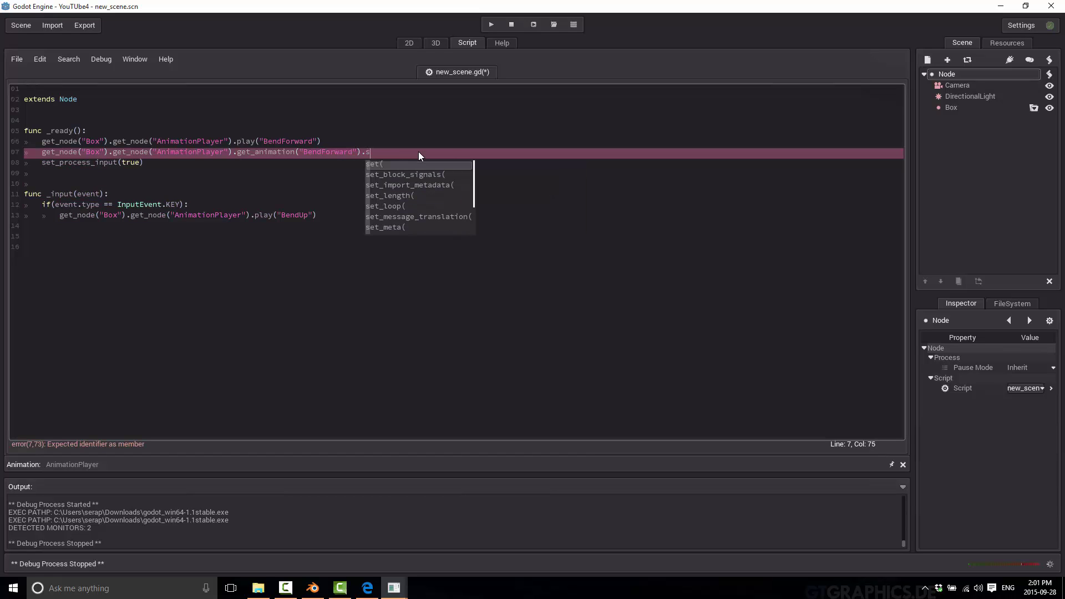
{"action": "type", "text": "et_loop(true)"}
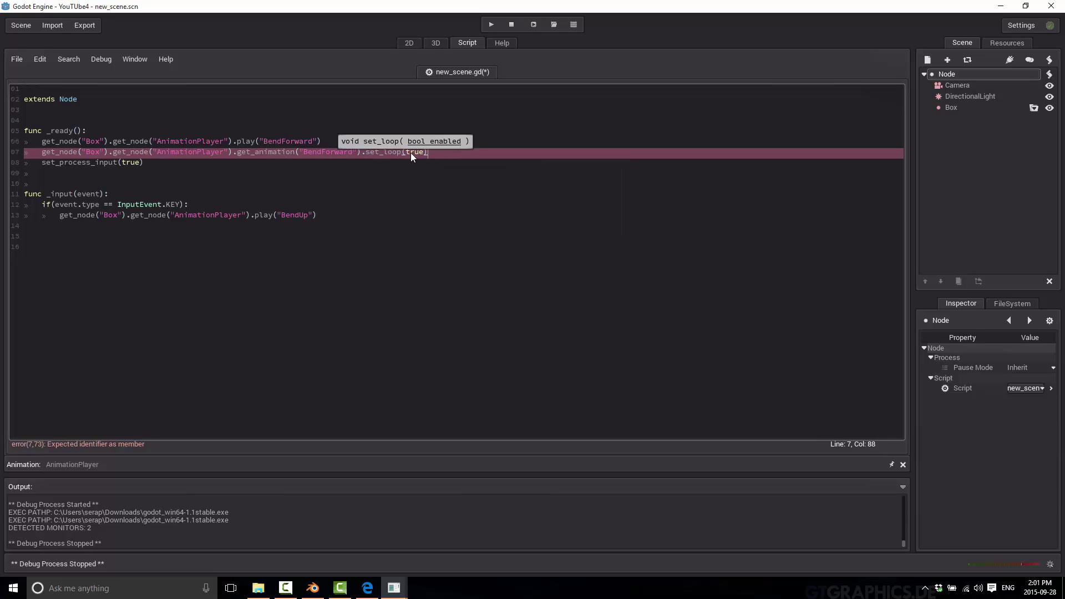
{"action": "left_click", "coordinate": [277, 205]}
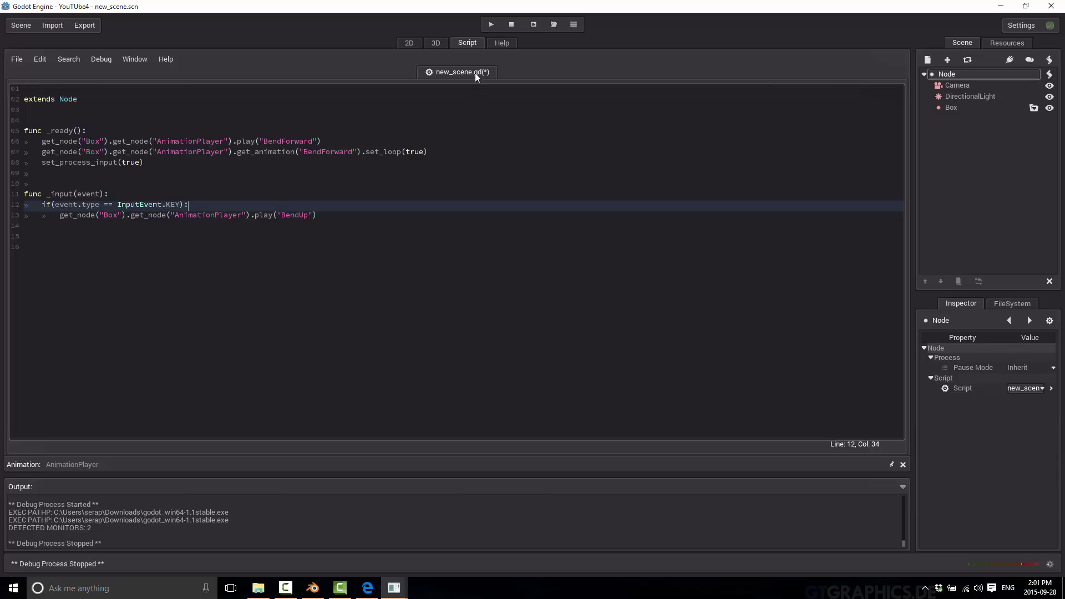
Run the project to test the looping BendForward animation.
{"action": "left_click", "coordinate": [492, 24]}
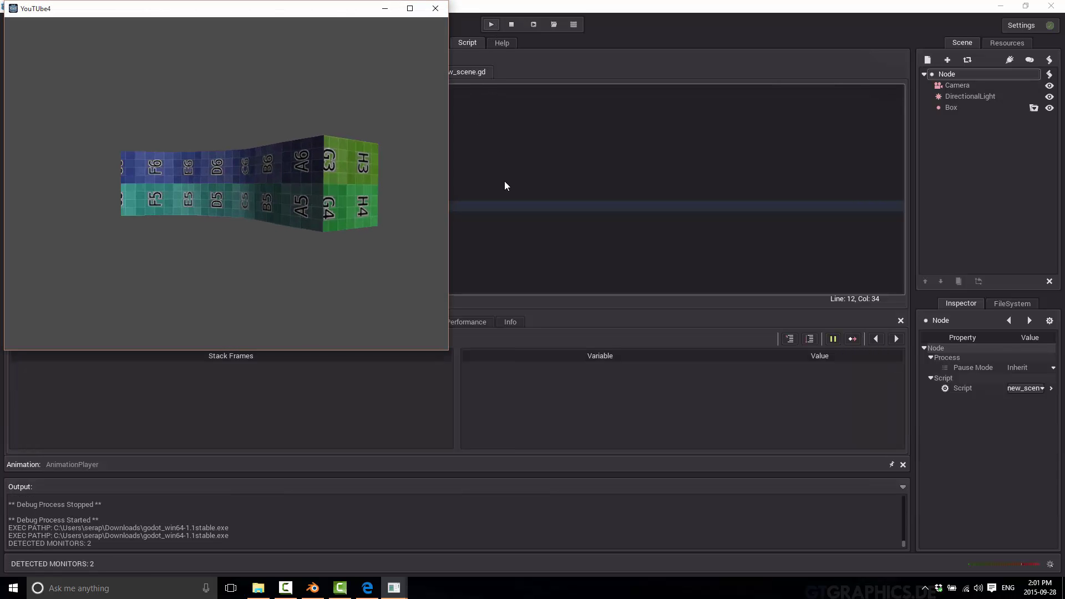